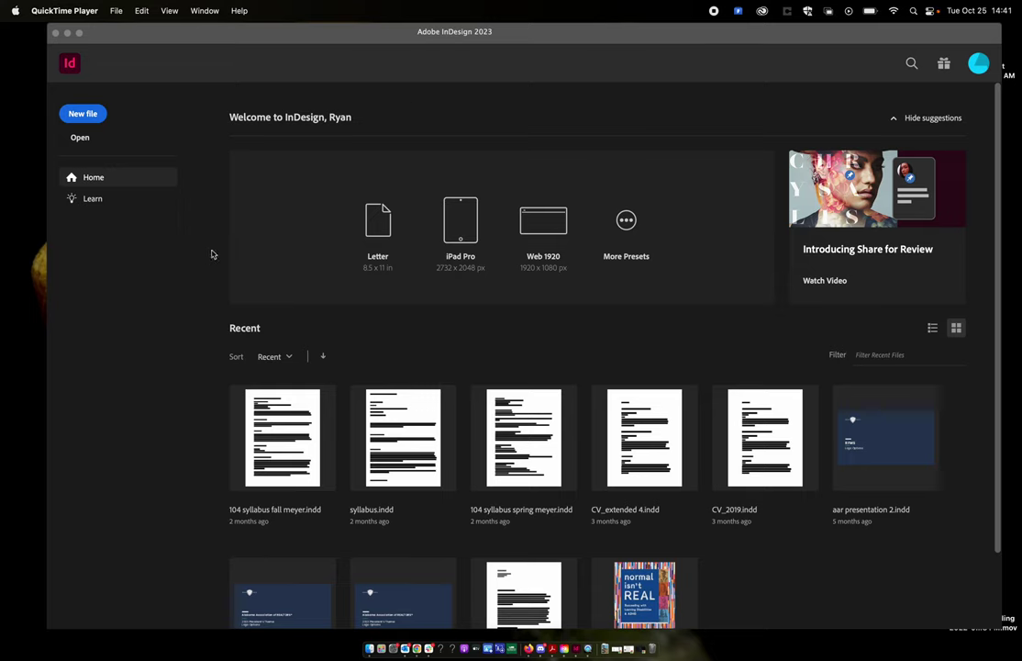
Start a new document and name its preset 'Project 7 - ' followed by the author's name.
left_click(83, 116)
left_click(83, 116)
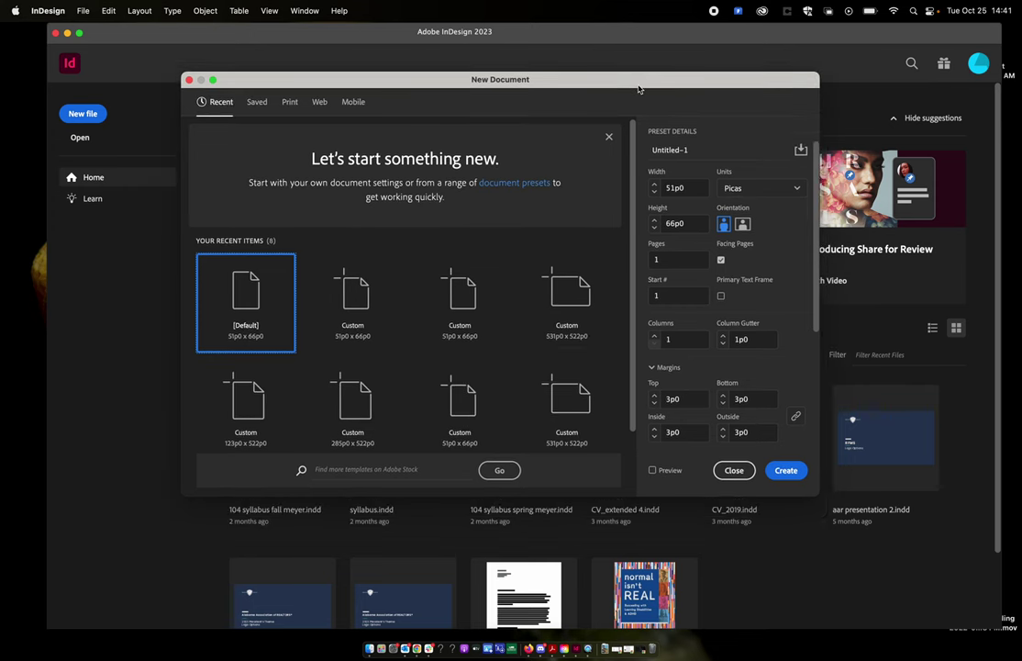
left_click_drag(639, 89, 656, 140)
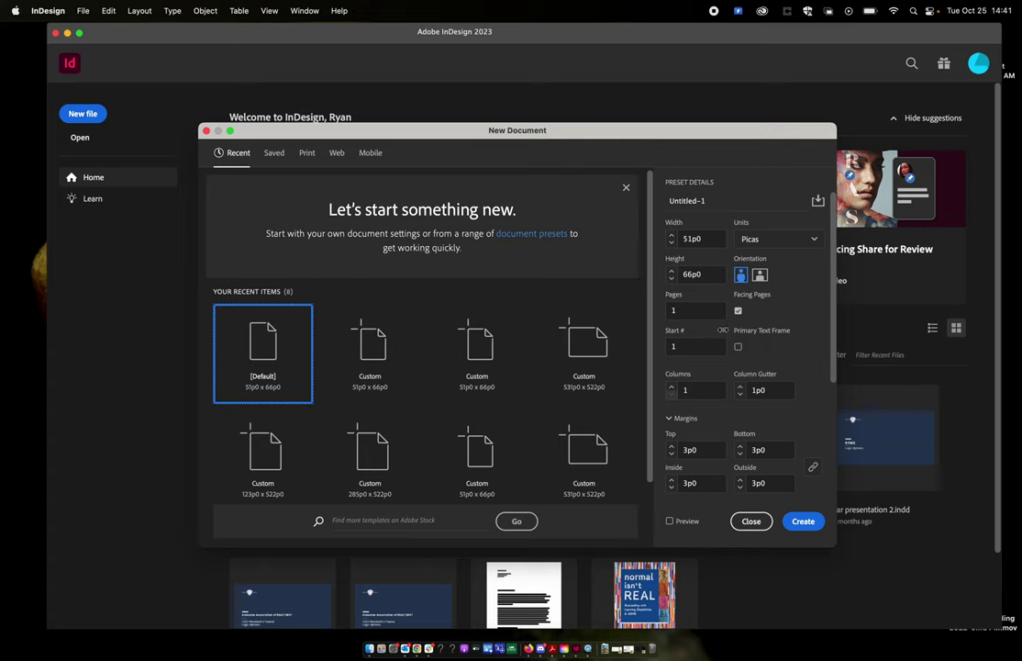
scroll(724, 333, "down", 5)
scroll(724, 333, "up", 5)
left_click(688, 201)
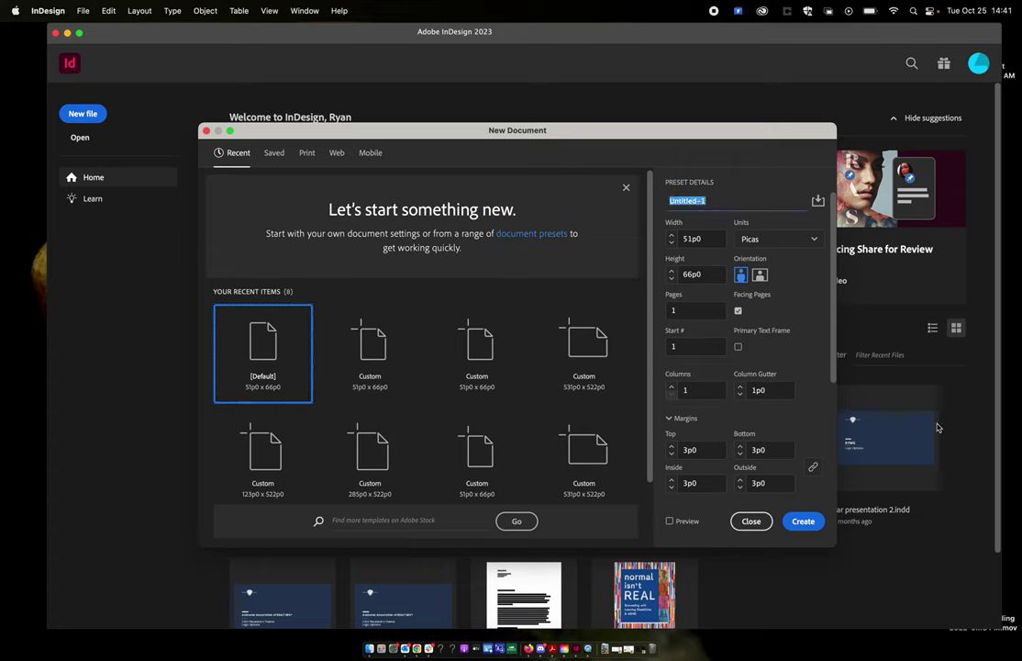
type("Project 7 - Ryan Meyer")
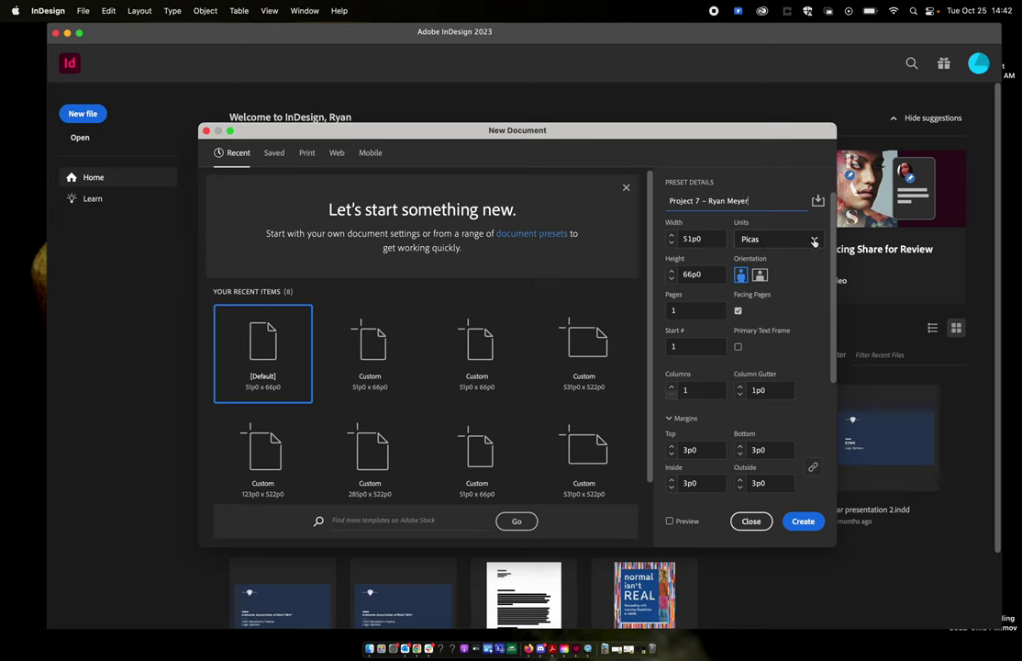
Switch the document units to Inches and set the page to 6 in wide by 17 in tall.
left_click(814, 242)
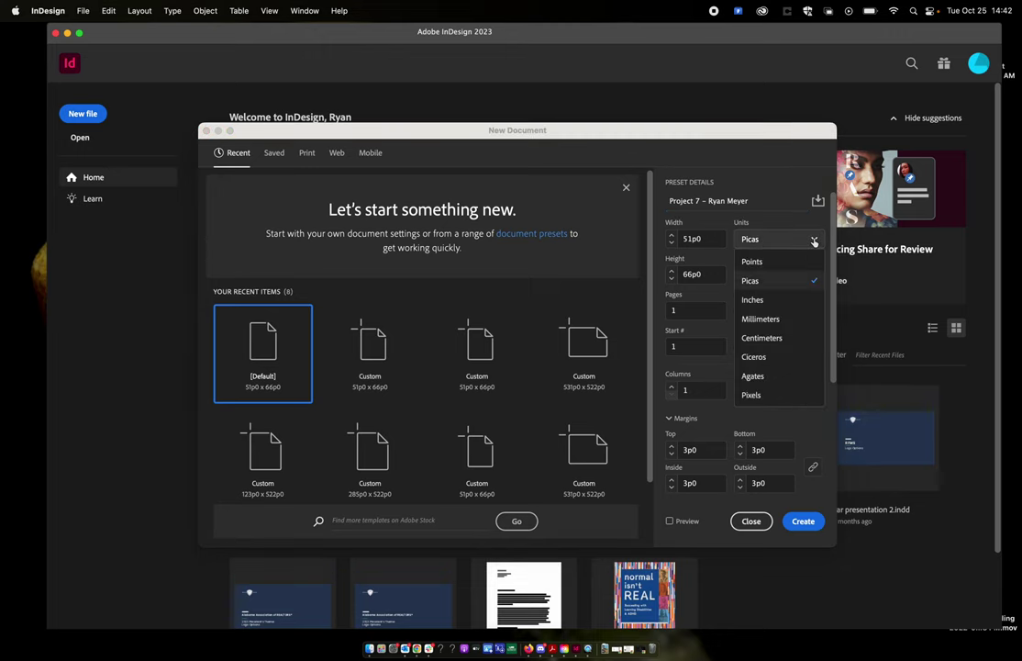
left_click(778, 301)
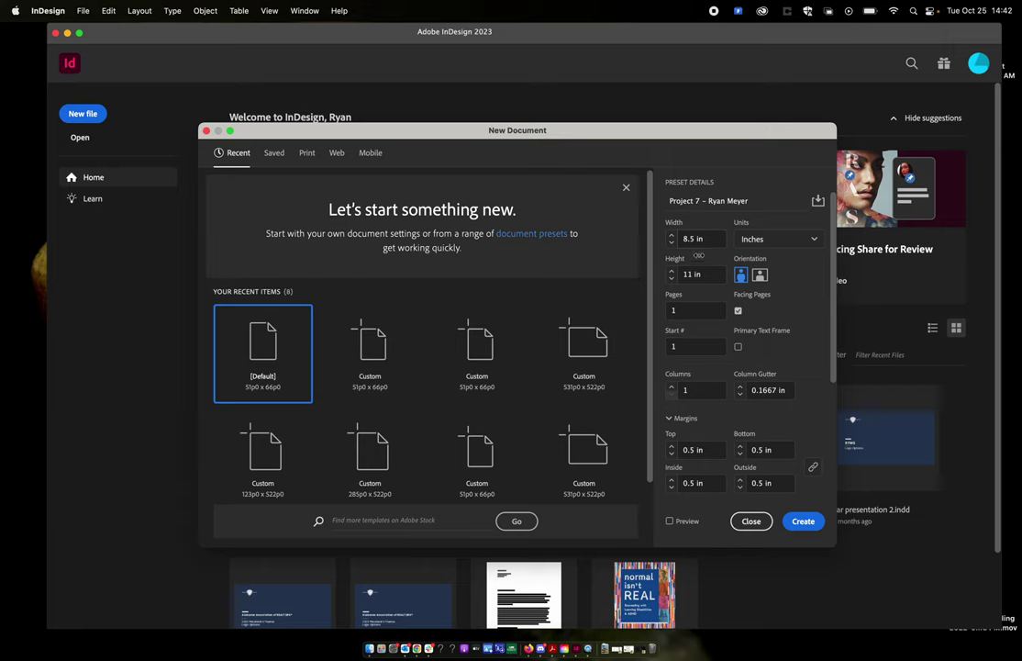
double_click(681, 239)
type("6")
double_click(688, 273)
type("17")
scroll(803, 282, "down", 5)
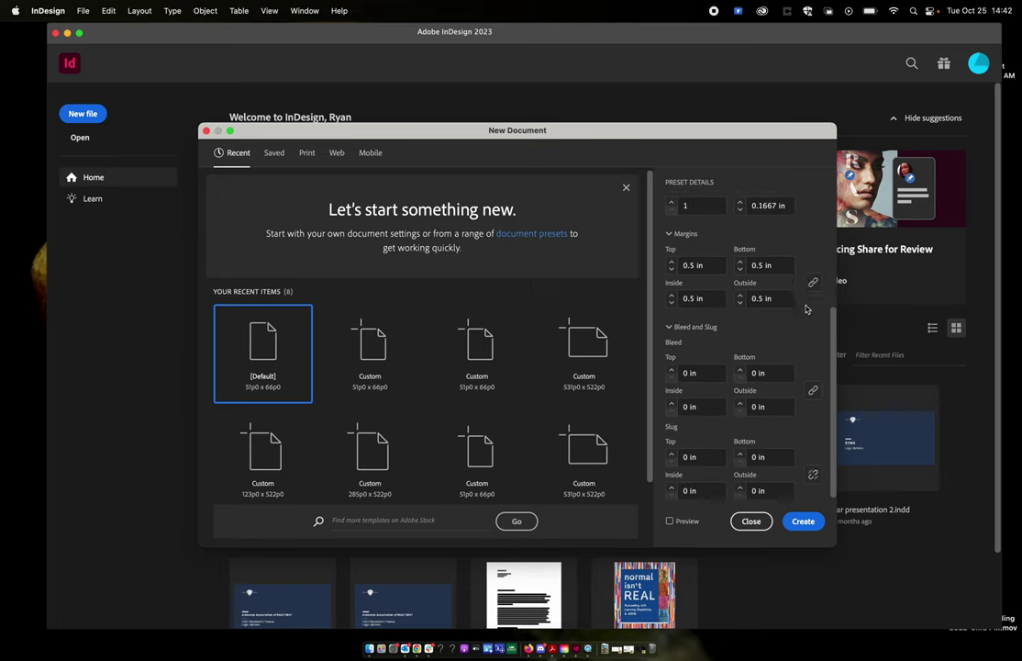
scroll(804, 294, "up", 5)
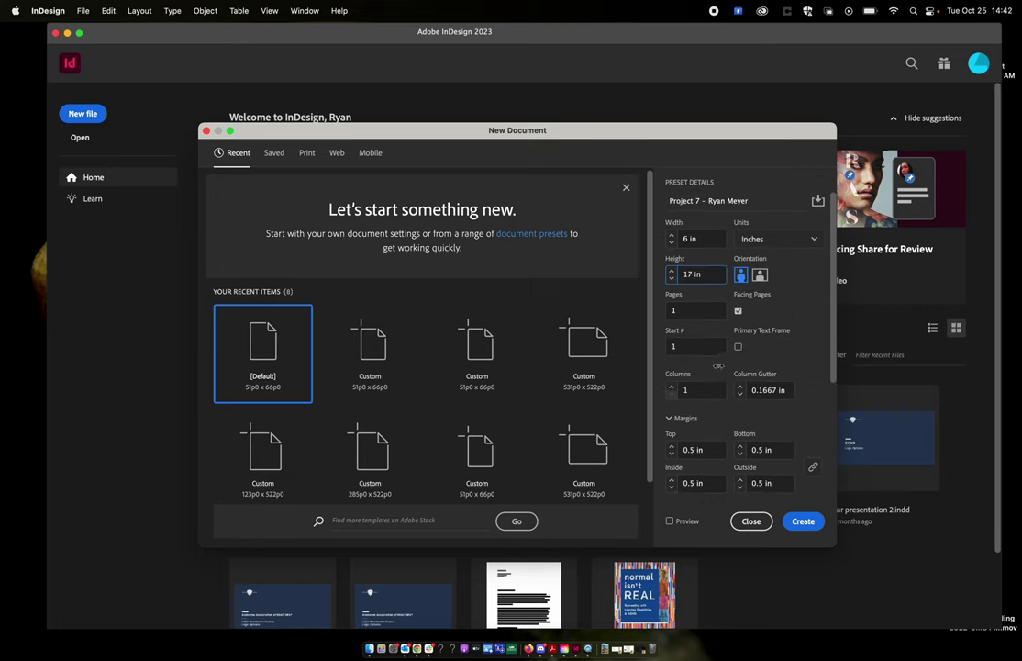
scroll(790, 316, "down", 2)
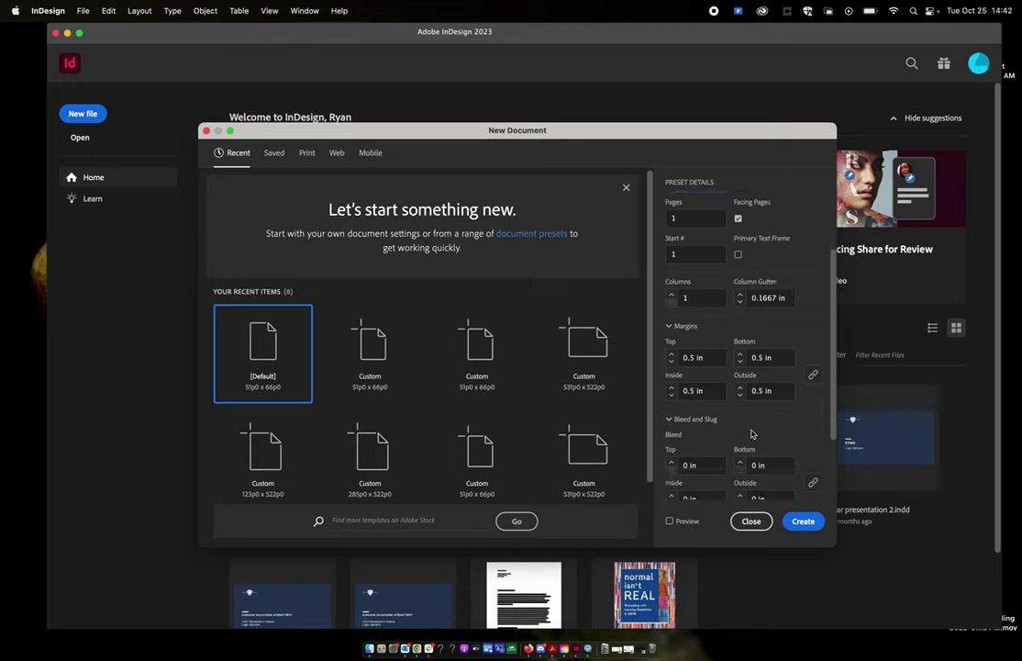
scroll(780, 371, "down", 2)
scroll(810, 340, "up", 4)
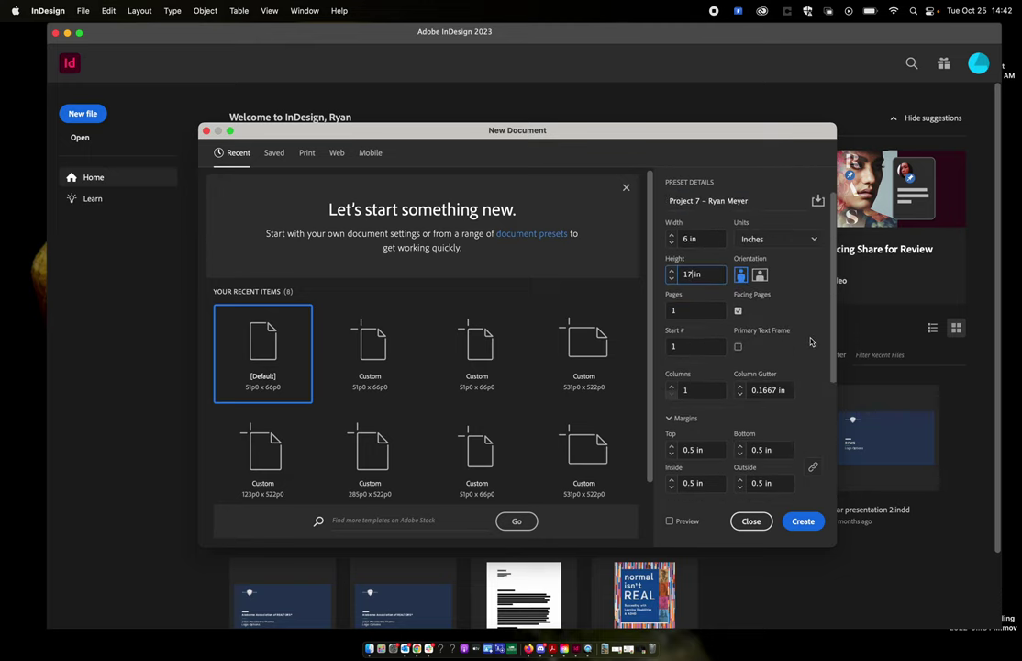
scroll(812, 342, "down", 4)
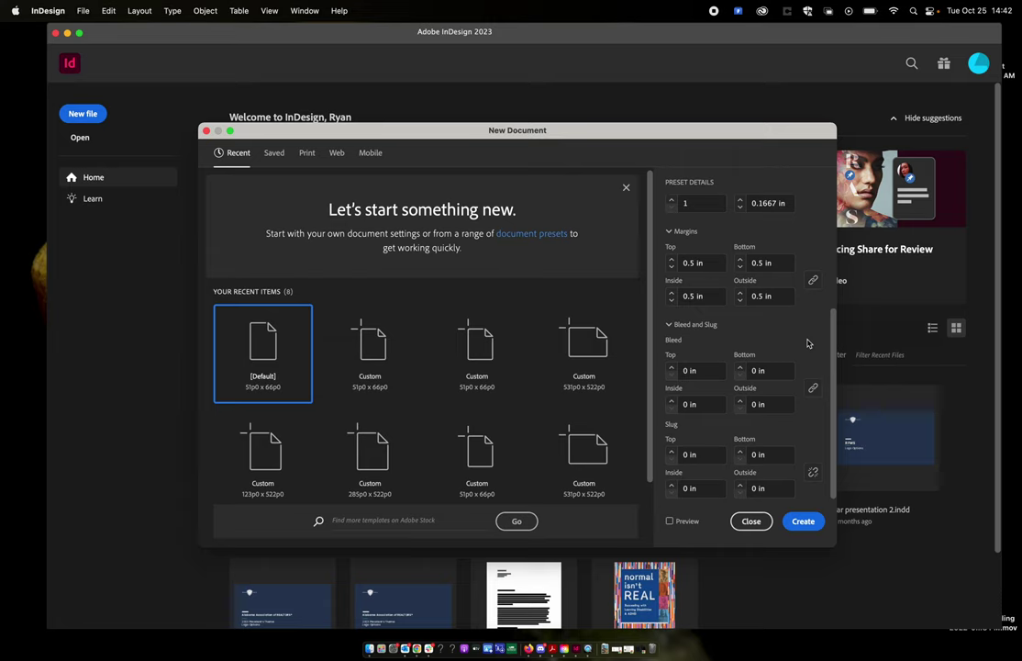
scroll(809, 343, "up", 3)
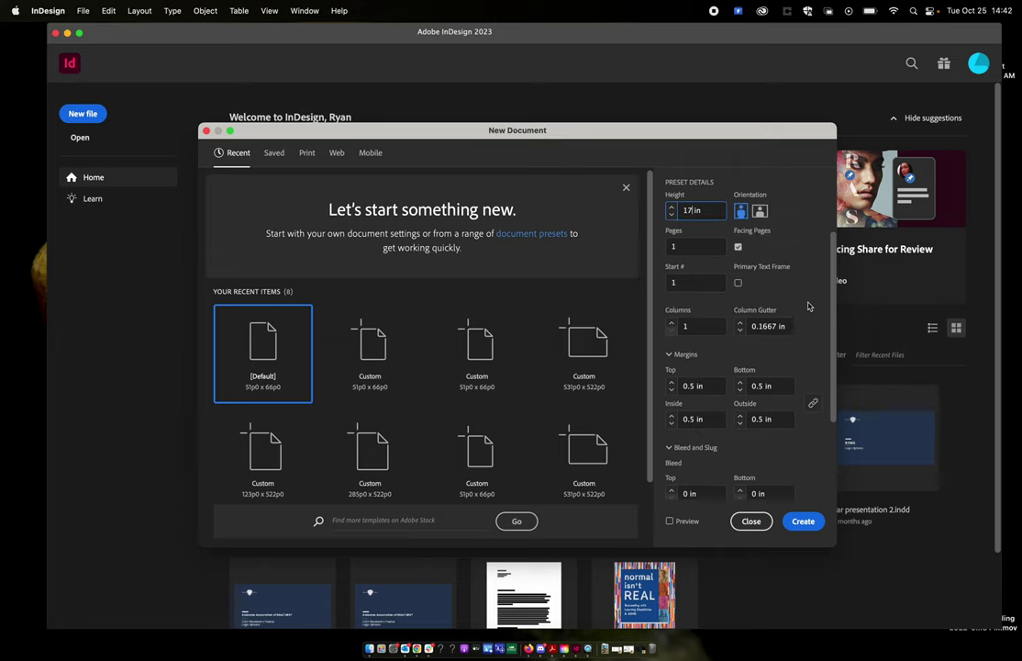
scroll(810, 312, "up", 2)
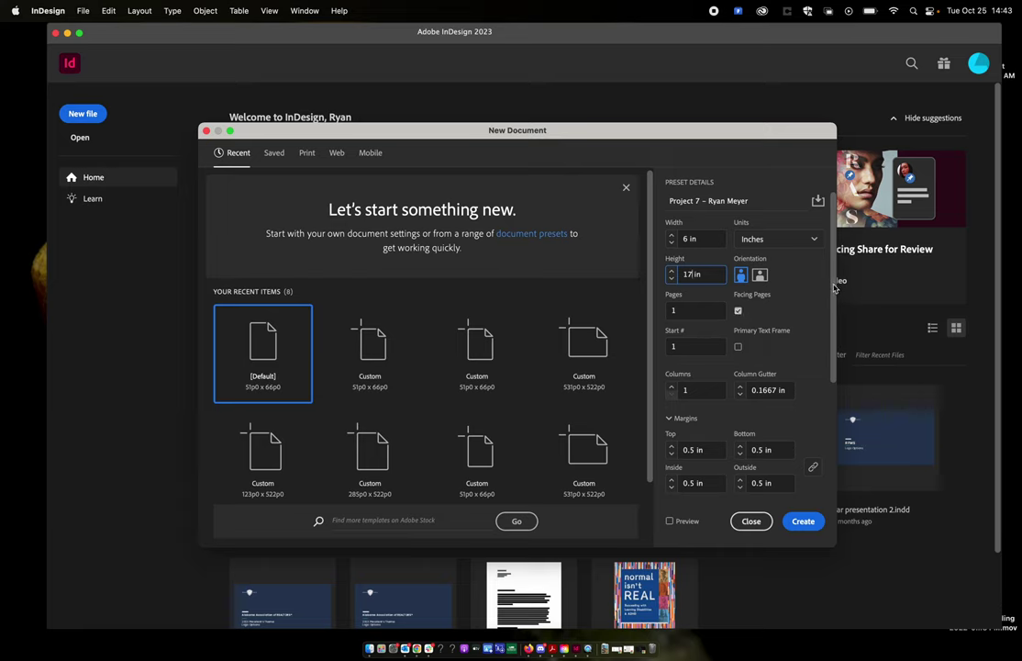
left_click_drag(834, 288, 833, 426)
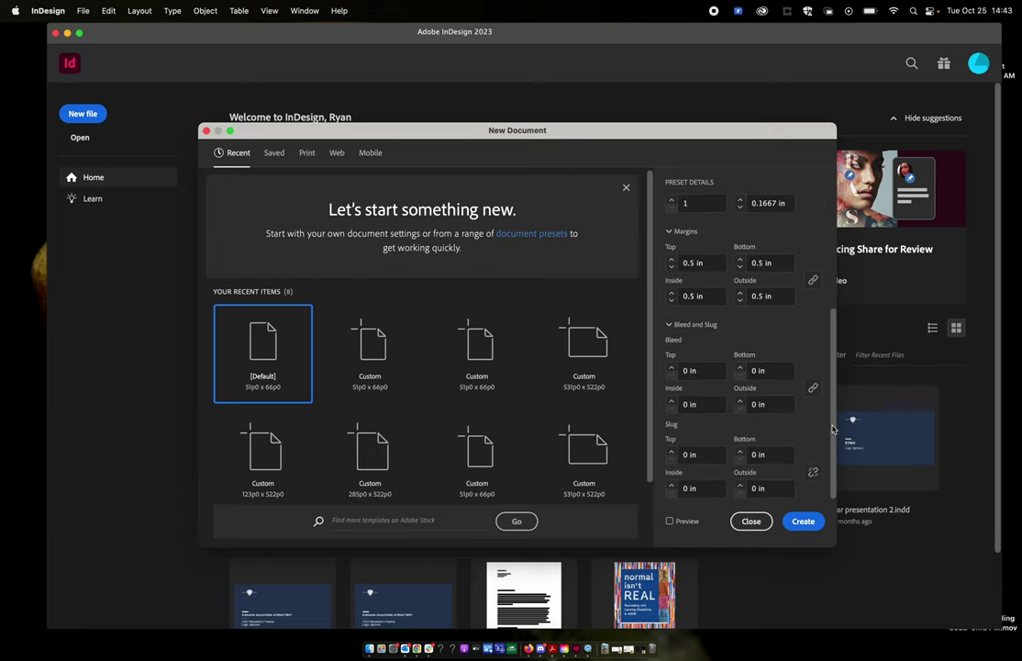
scroll(796, 285, "up", 5)
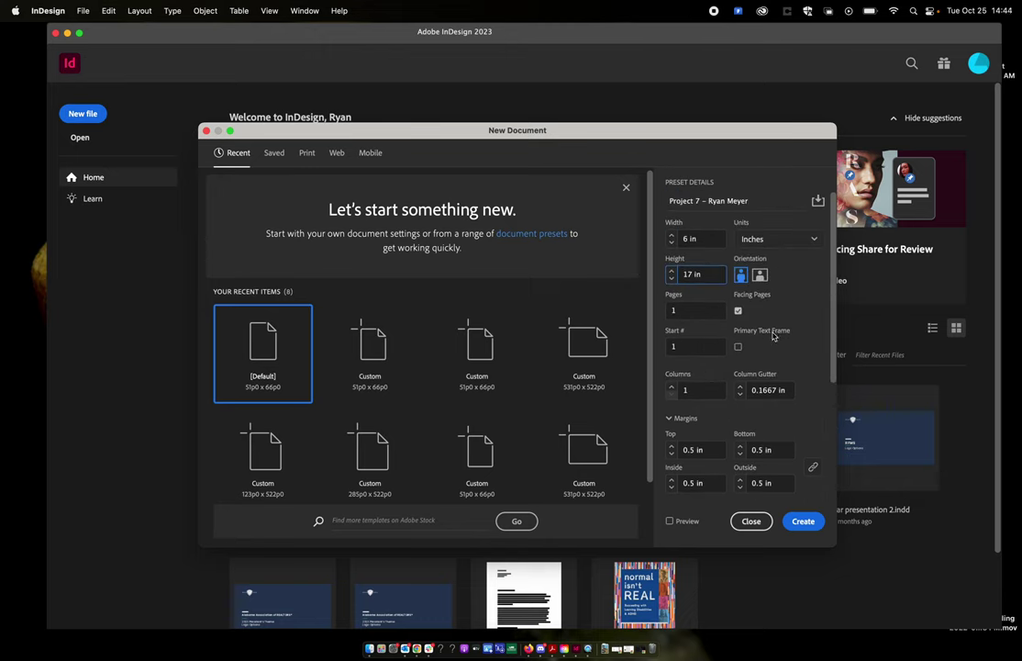
left_click(803, 523)
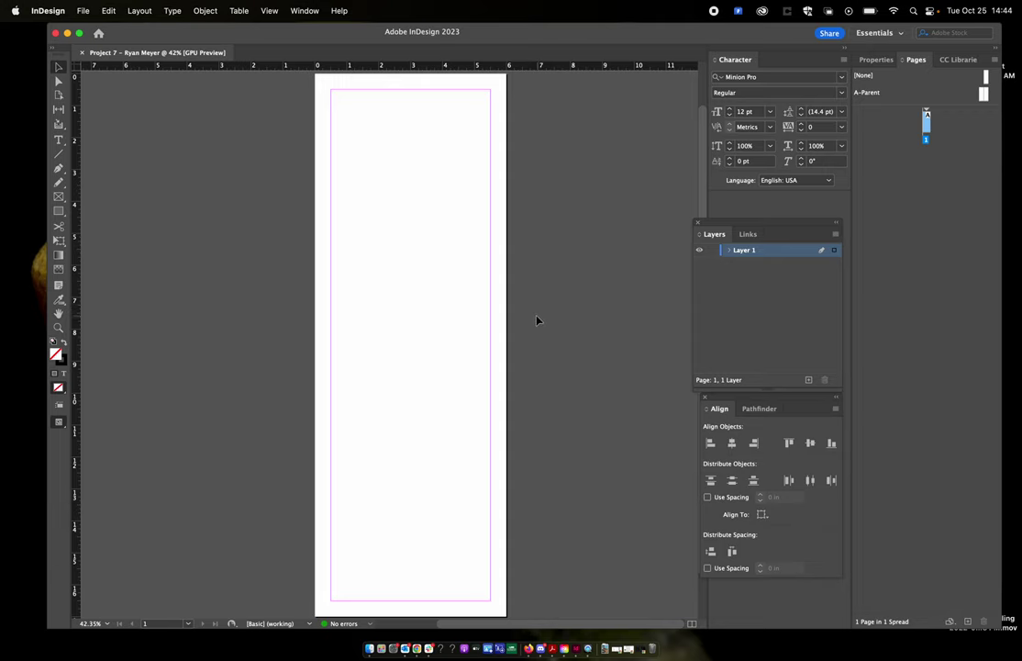
Create the 6 × 17 in document and reposition the floating Layers panel.
scroll(536, 321, "down", 1)
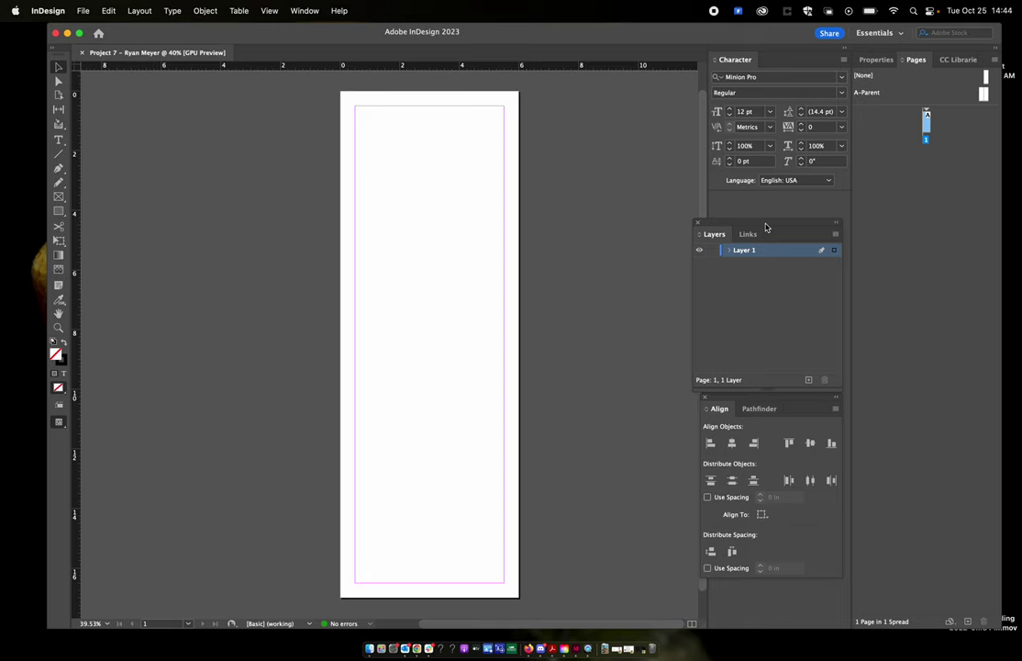
left_click_drag(772, 227, 760, 220)
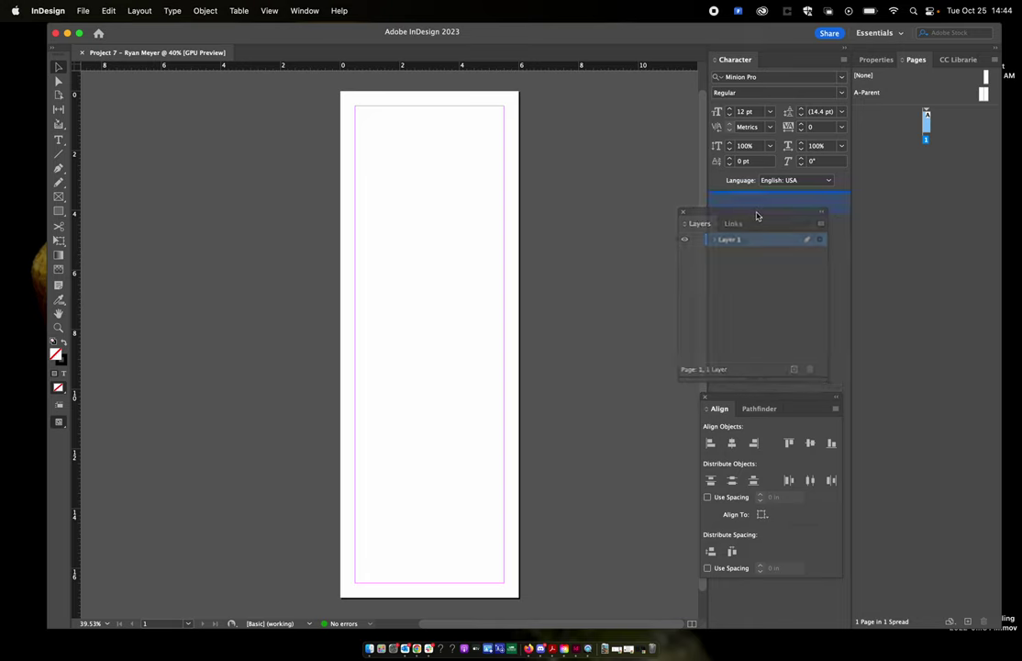
left_click_drag(757, 216, 767, 228)
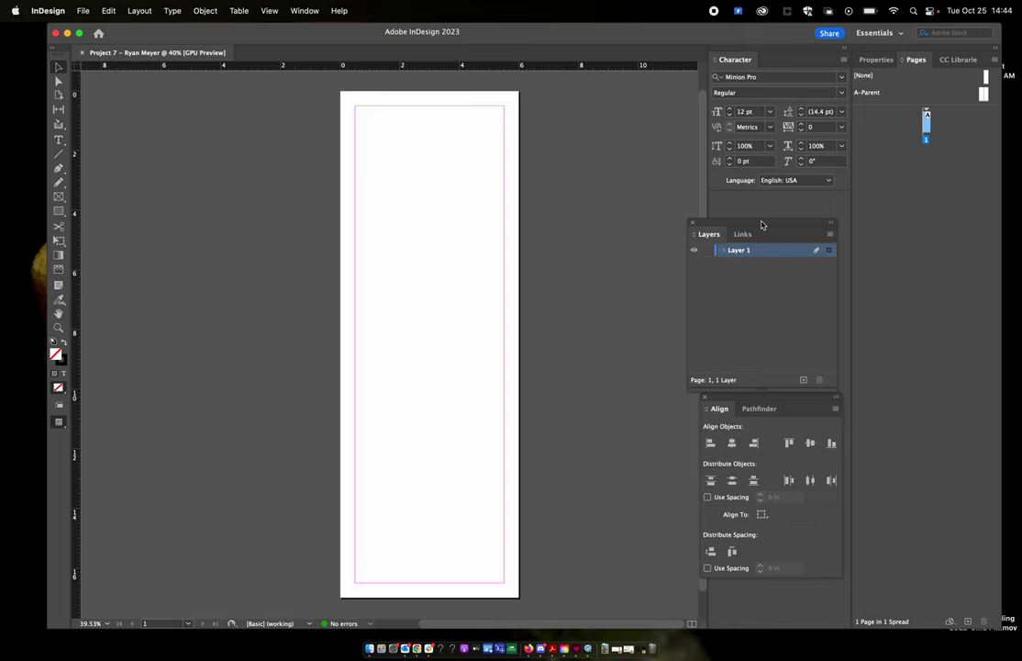
Choose Essentials Classic from the workspace switcher, settling on it after briefly returning to Essentials.
left_click(877, 34)
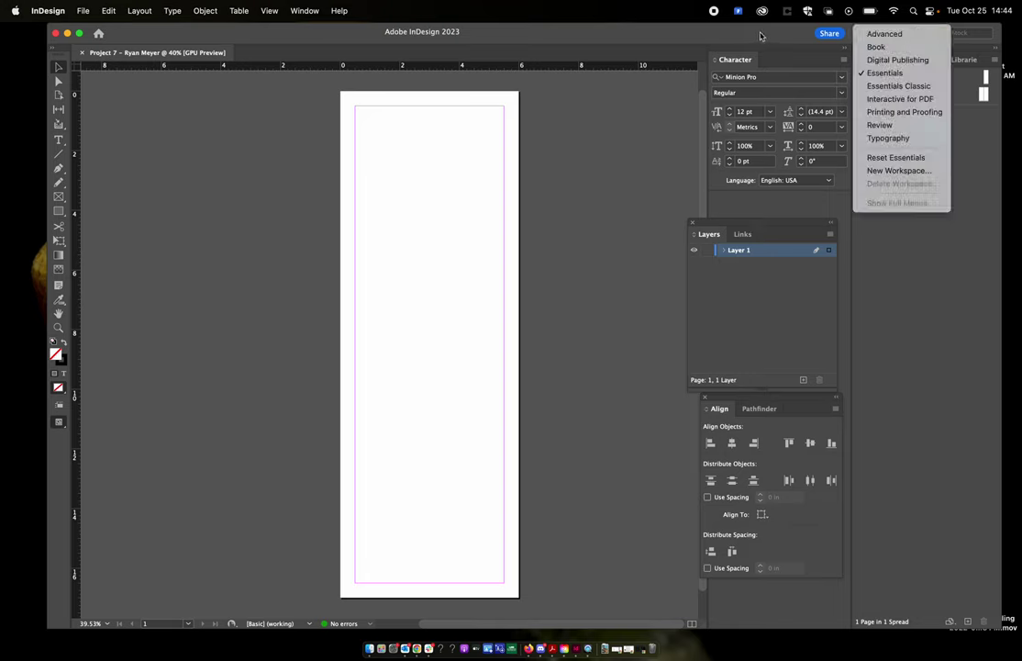
left_click(883, 35)
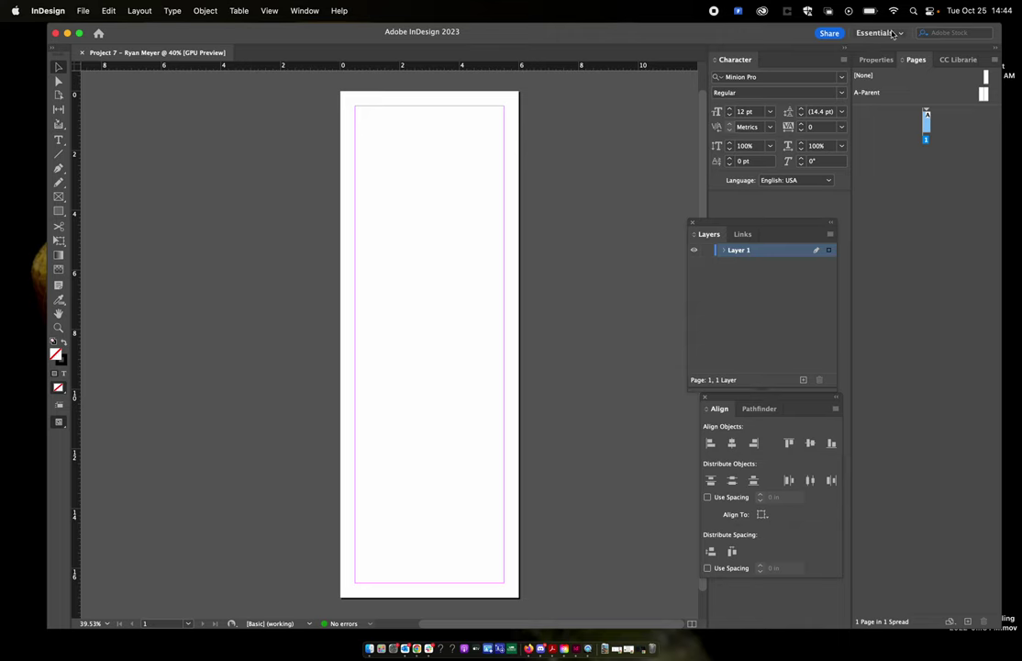
left_click(886, 34)
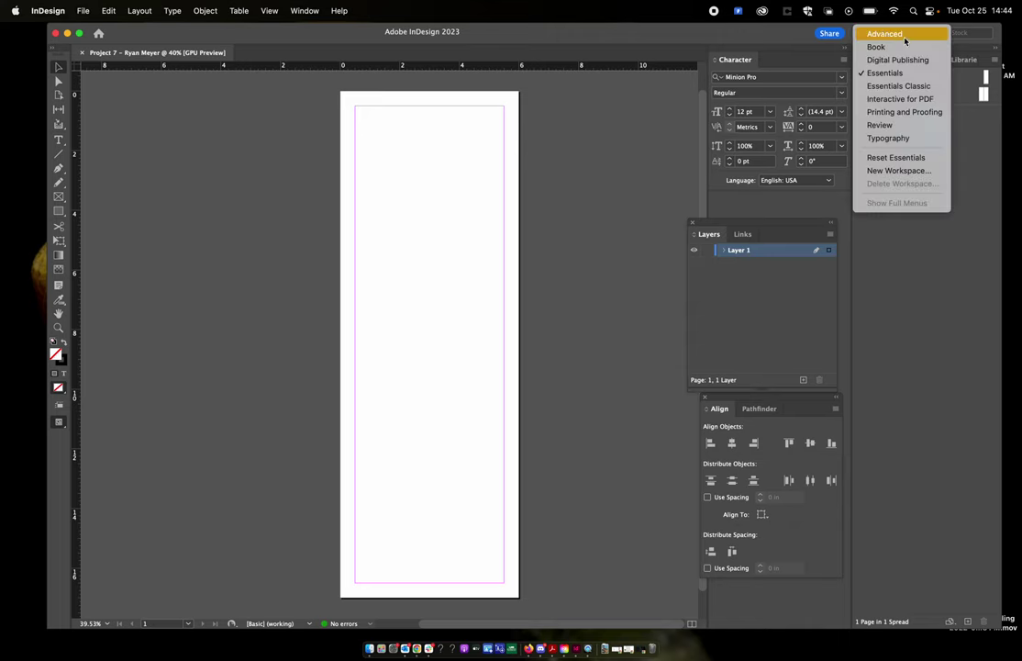
left_click(882, 34)
left_click(883, 34)
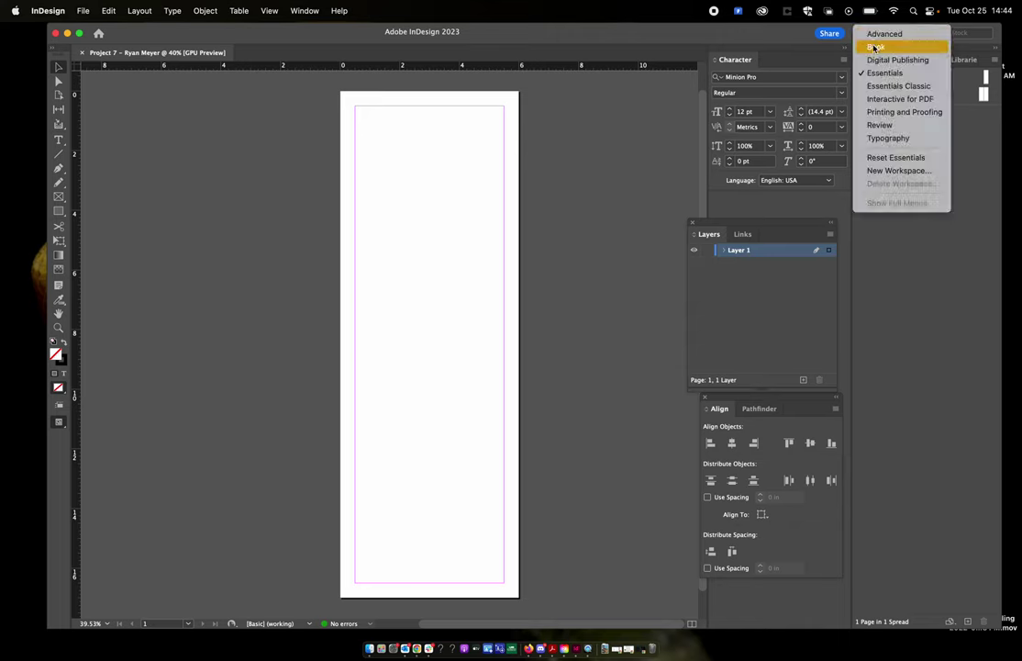
left_click(917, 86)
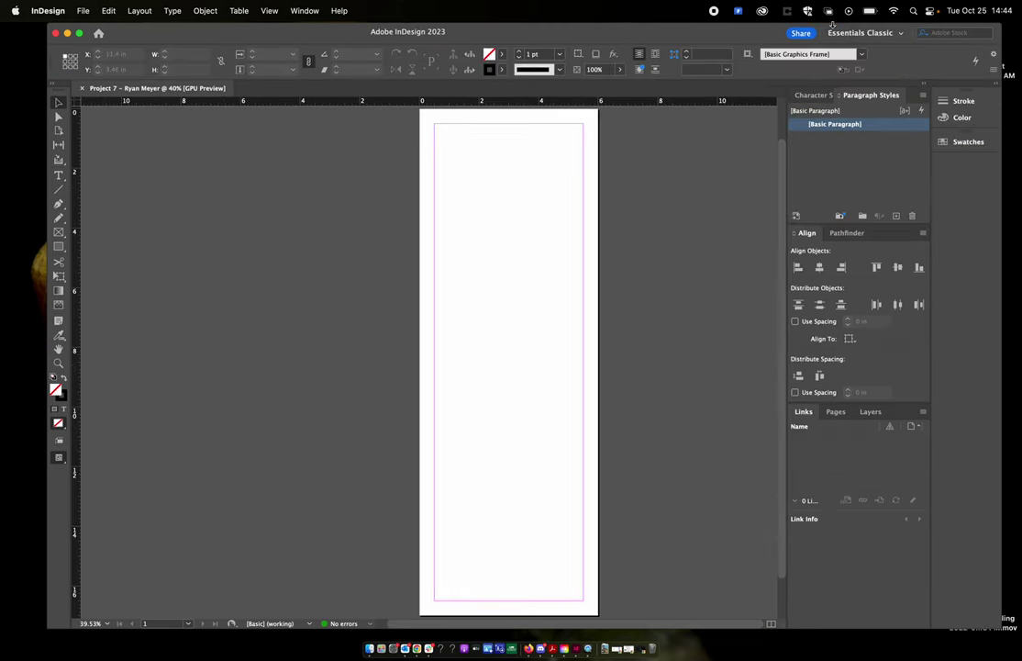
left_click(868, 34)
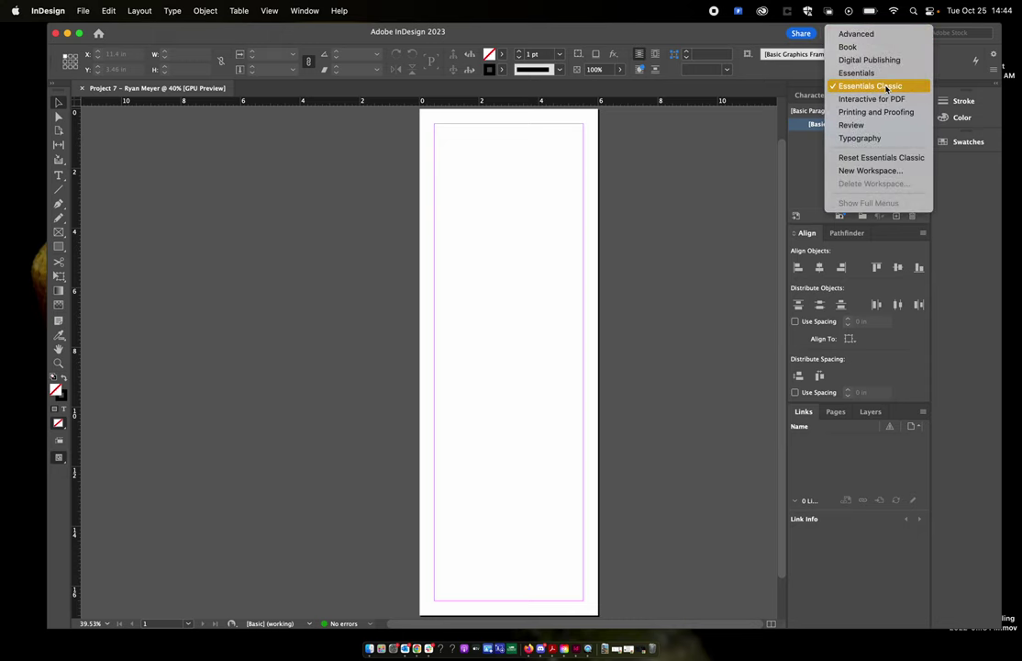
left_click(788, 129)
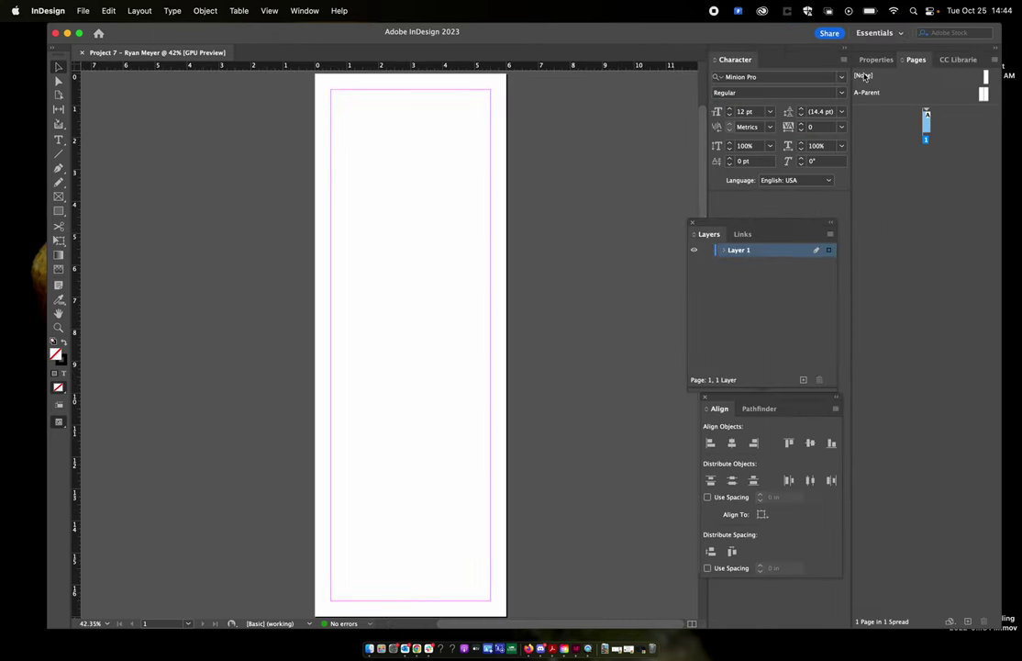
left_click(877, 33)
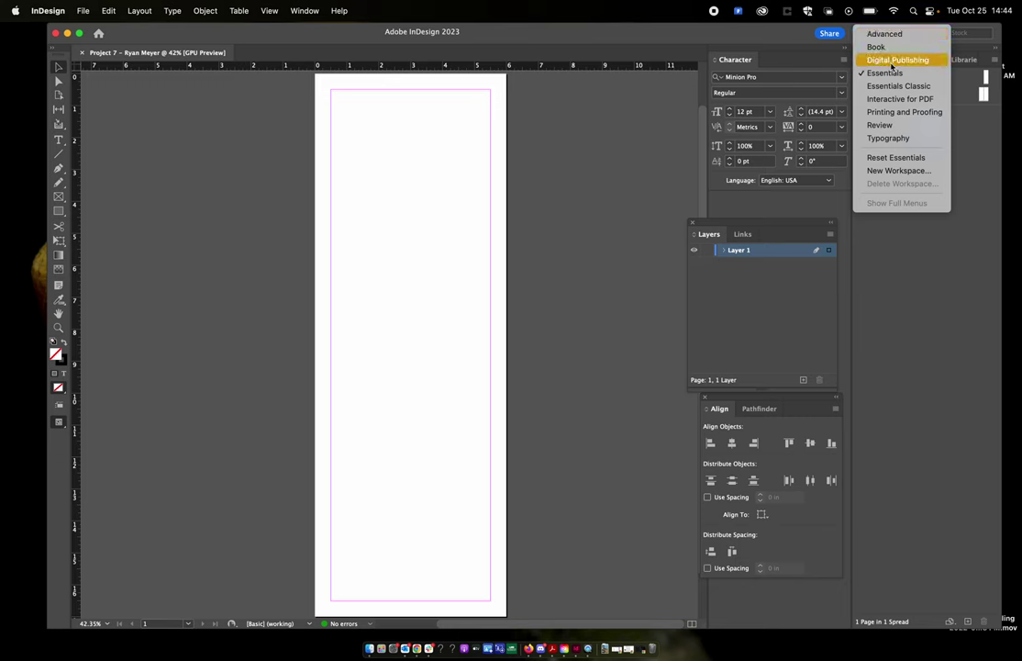
left_click(898, 87)
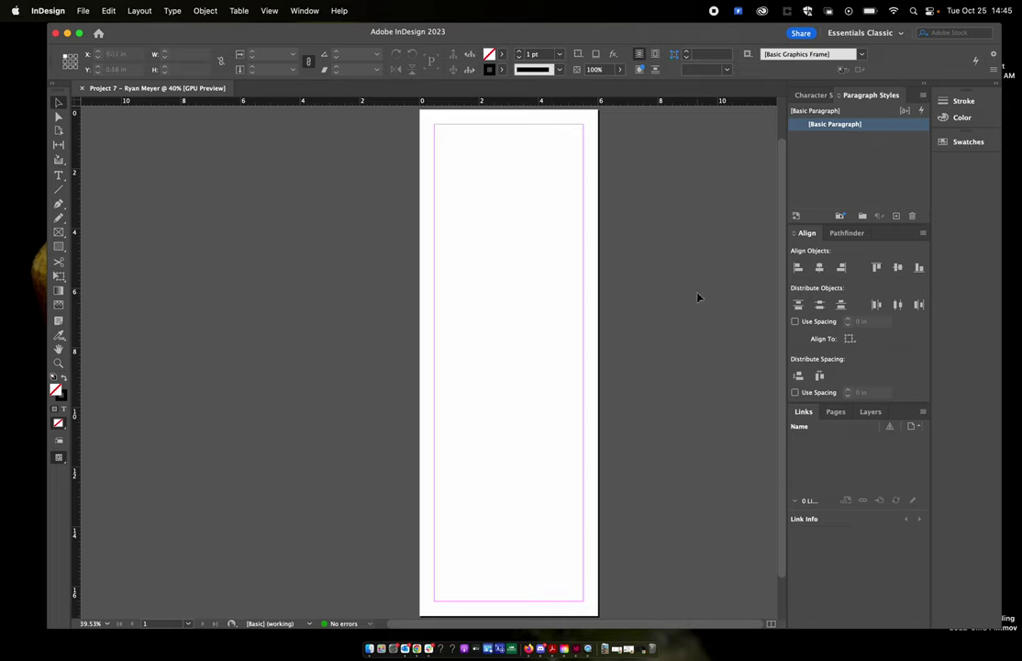
scroll(669, 311, "up", 1)
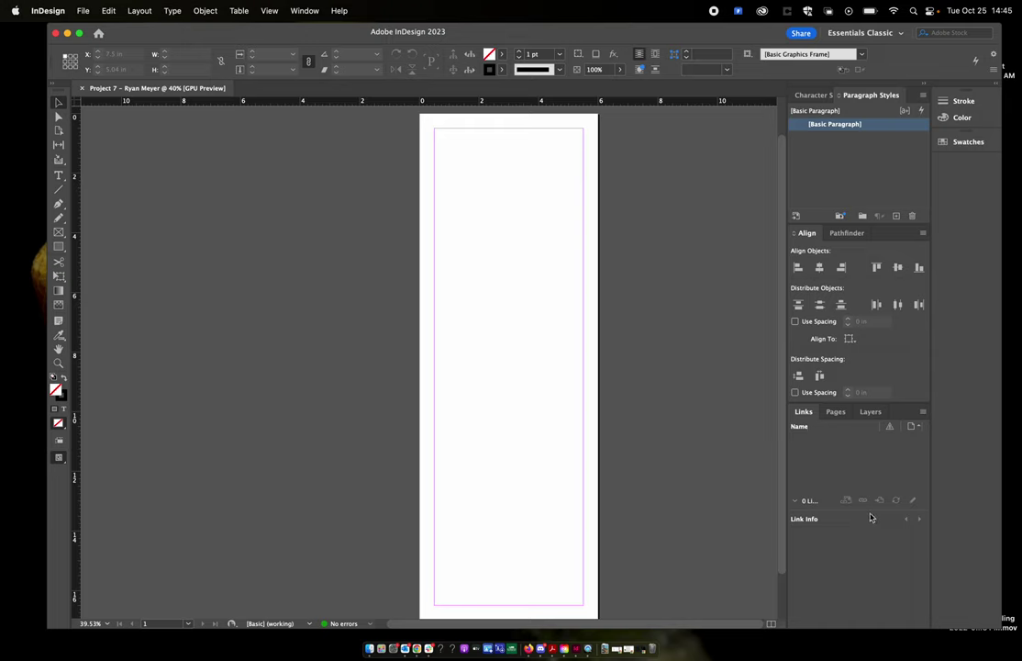
left_click_drag(869, 511, 878, 567)
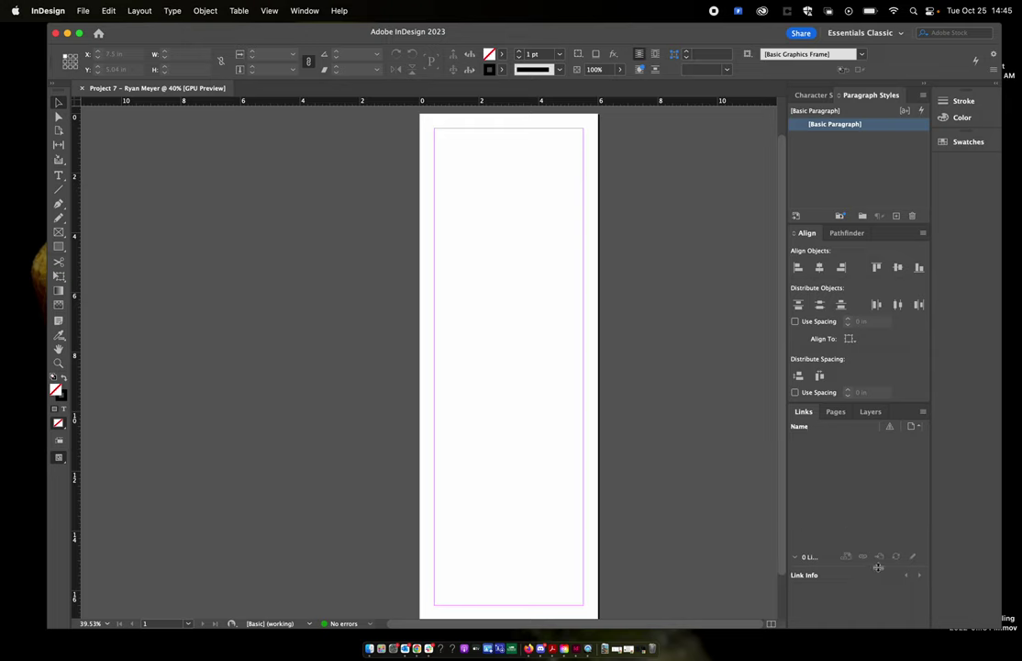
left_click(871, 411)
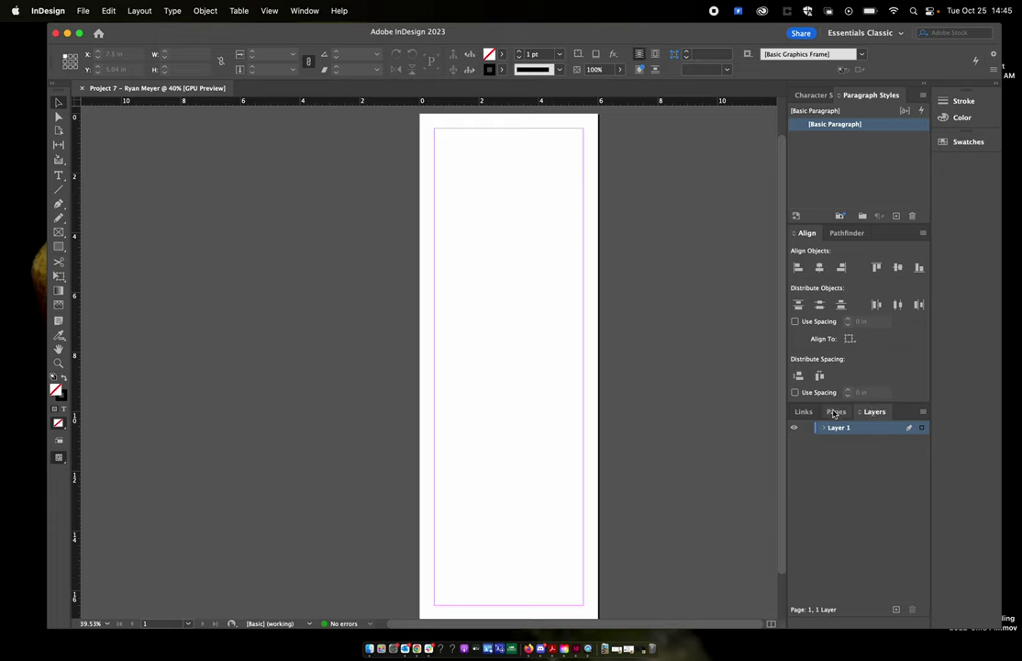
left_click(835, 413)
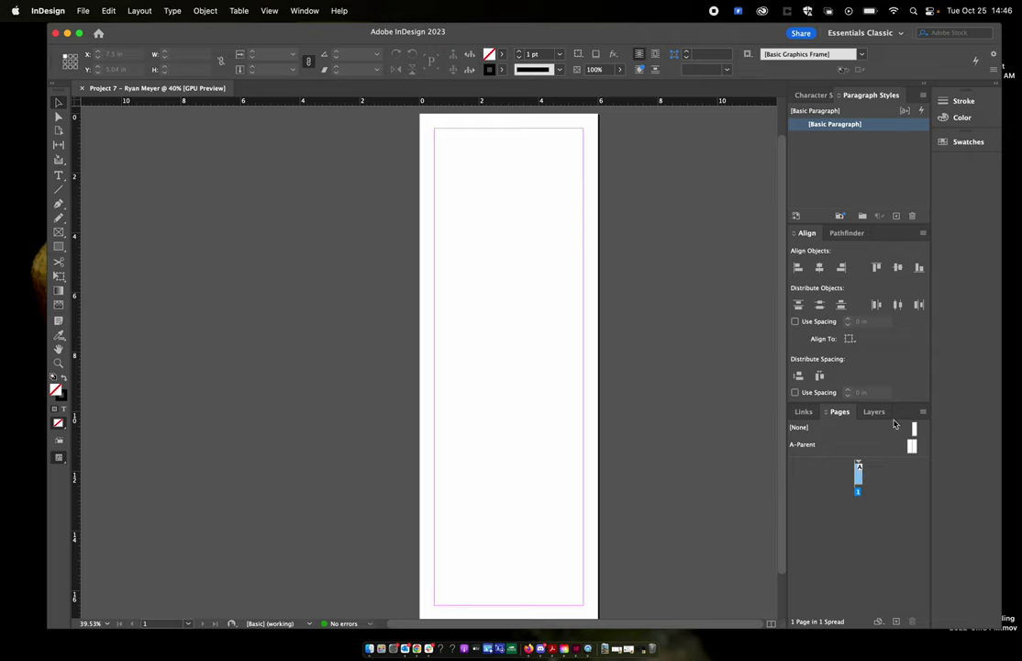
left_click(872, 412)
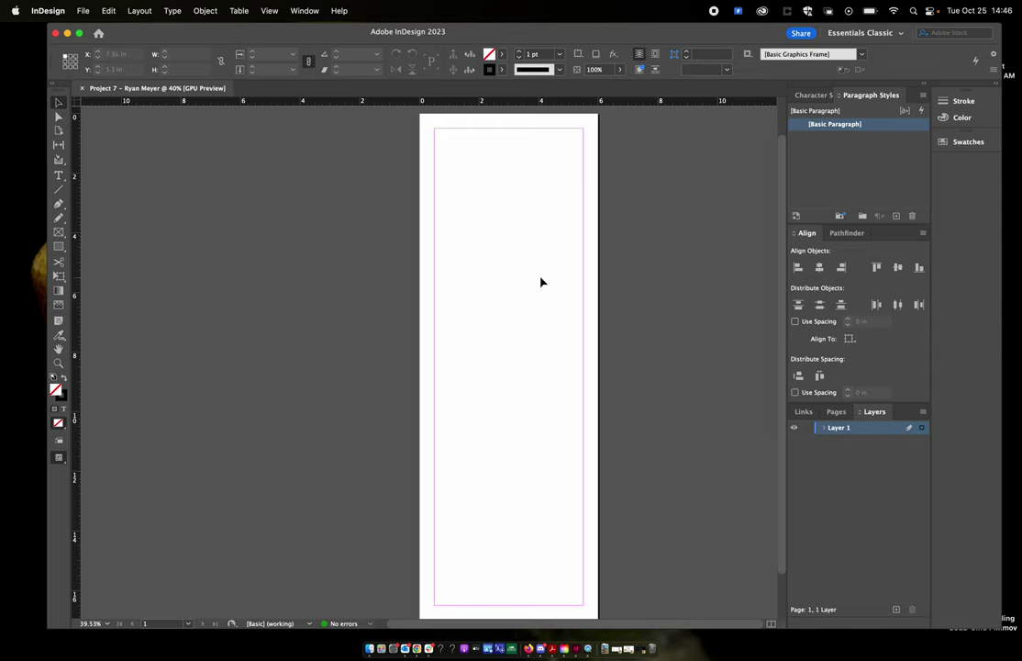
key("w")
key("w")
scroll(431, 134, "up", 8)
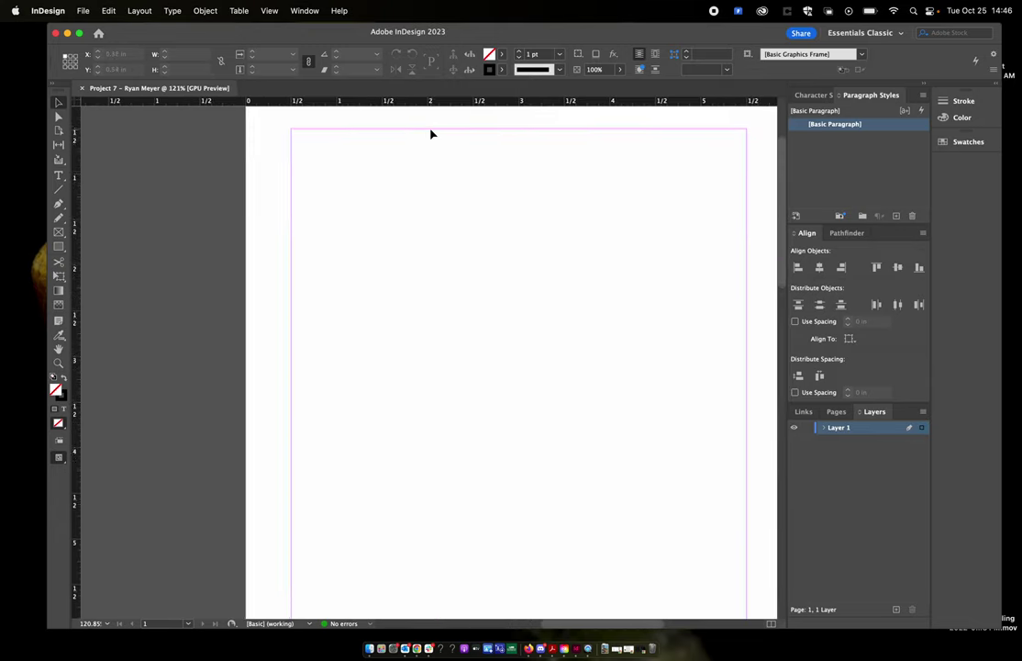
scroll(432, 134, "up", 2)
scroll(431, 134, "right", 2)
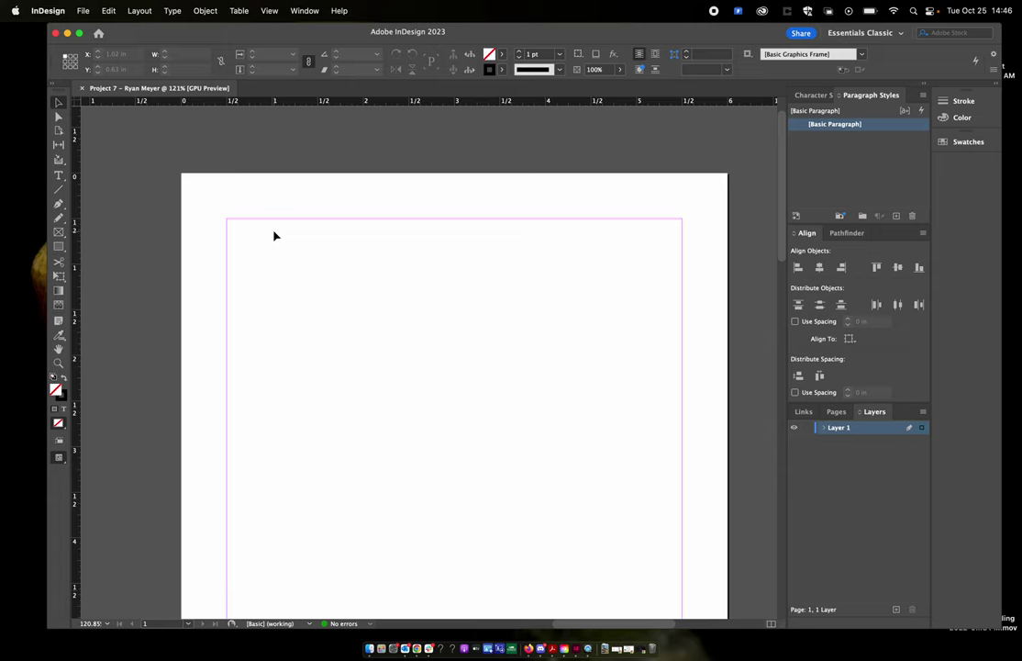
scroll(272, 239, "down", 3)
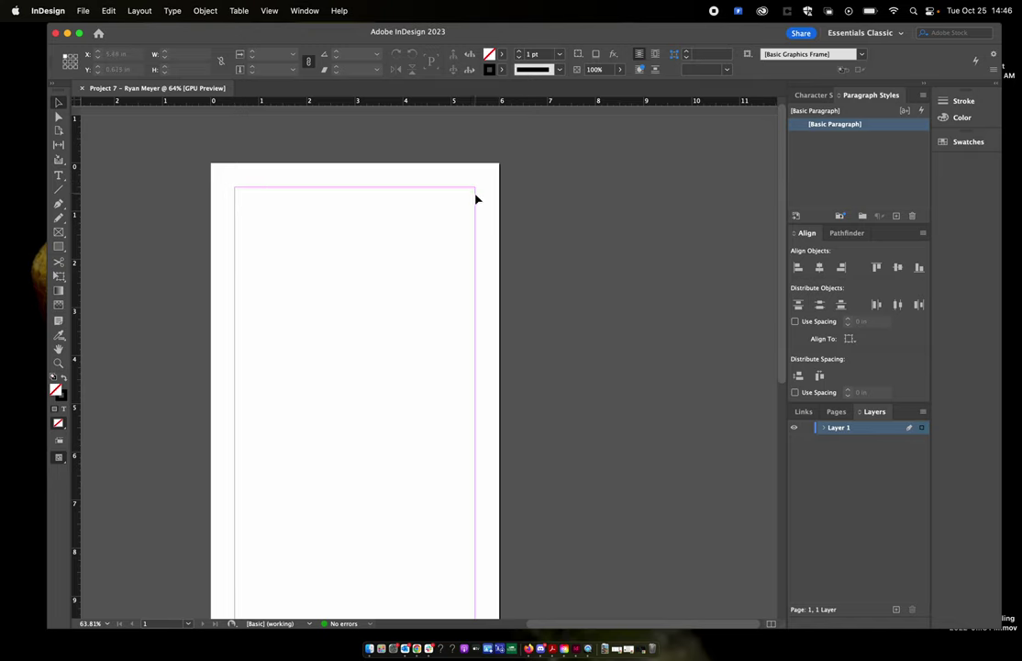
scroll(419, 286, "down", 3)
scroll(419, 287, "up", 2)
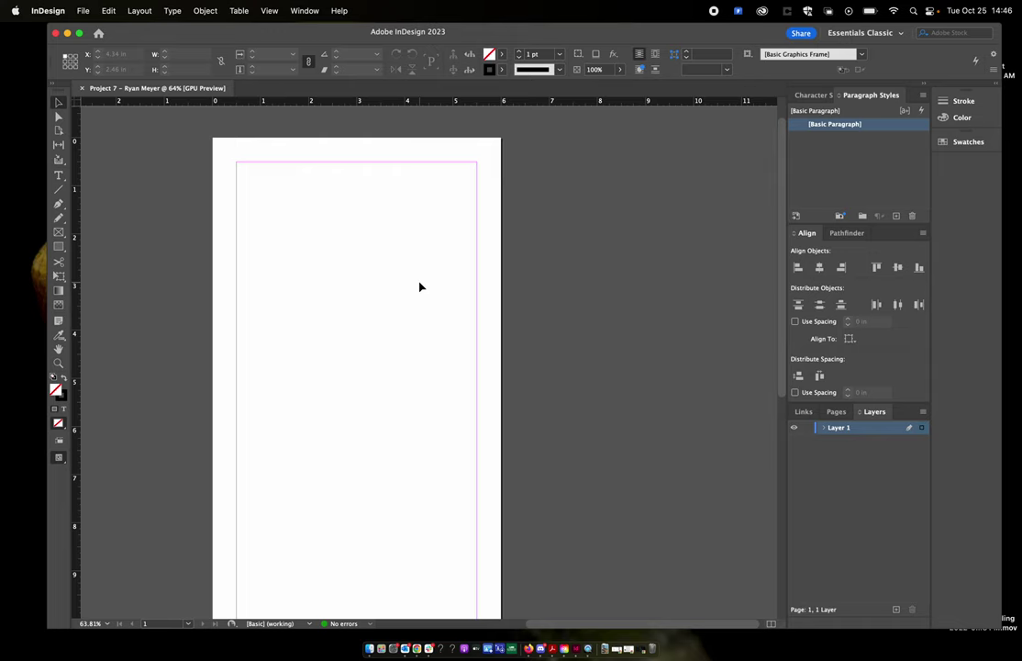
scroll(419, 288, "down", 3)
scroll(476, 296, "up", 1)
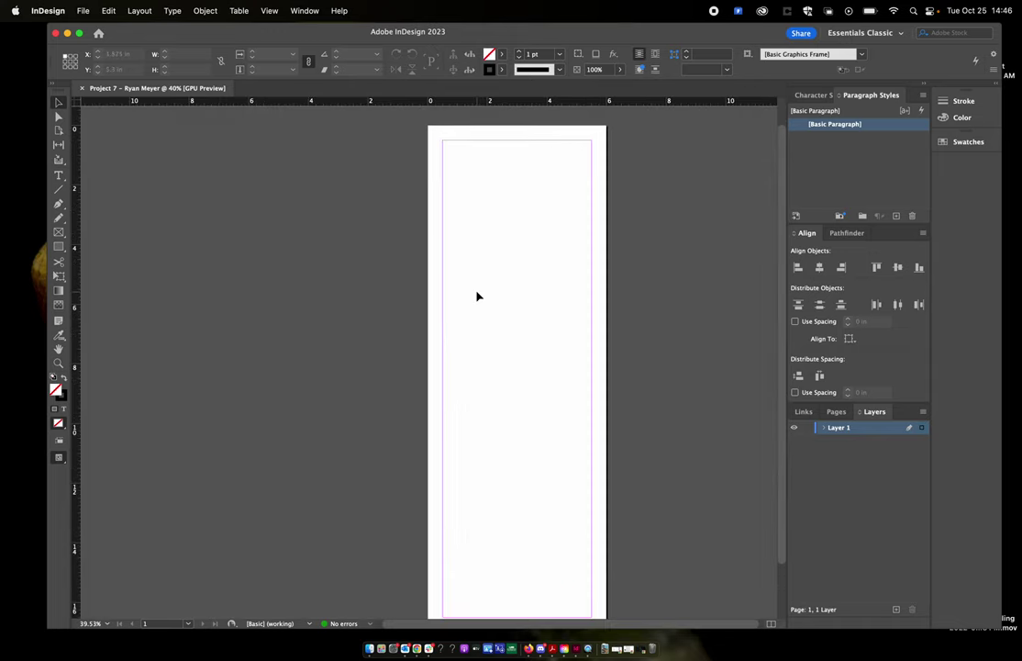
scroll(476, 297, "down", 1)
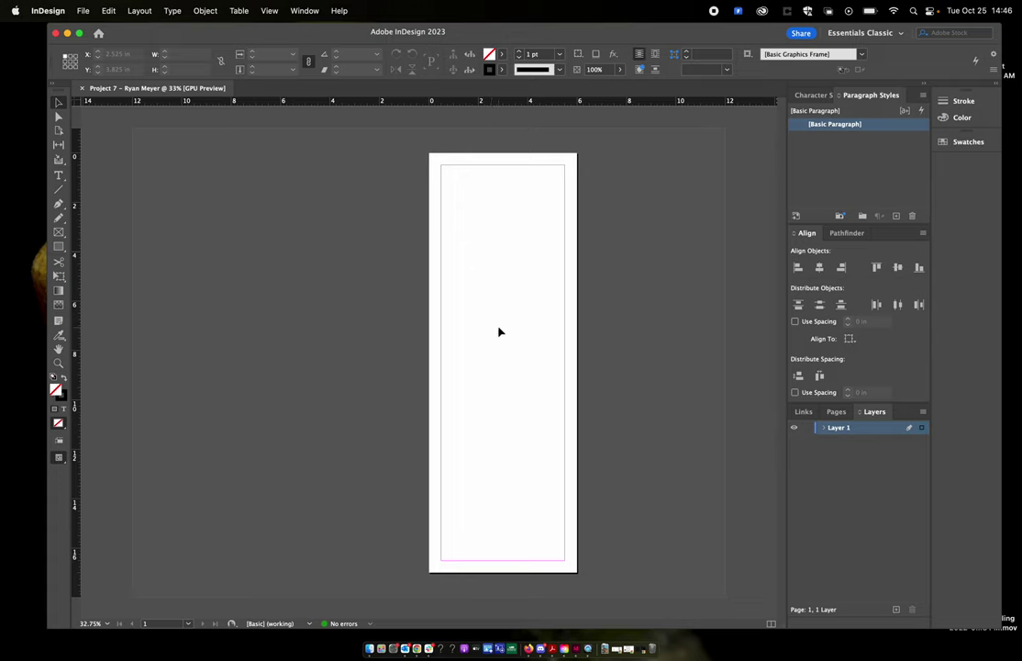
left_click(418, 652)
scroll(535, 384, "up", 10)
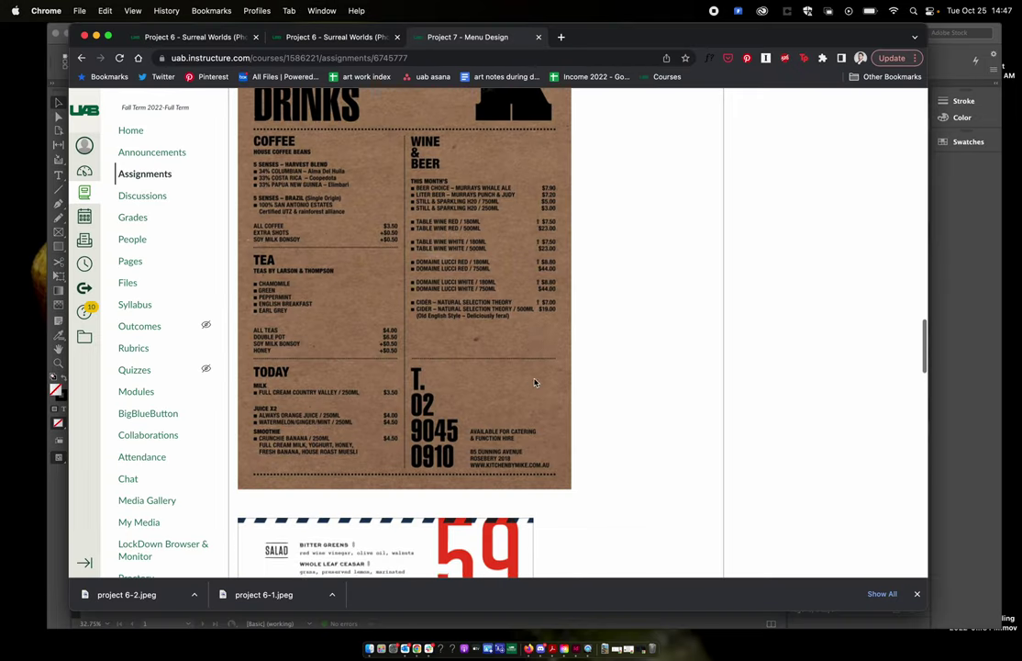
scroll(534, 383, "up", 10)
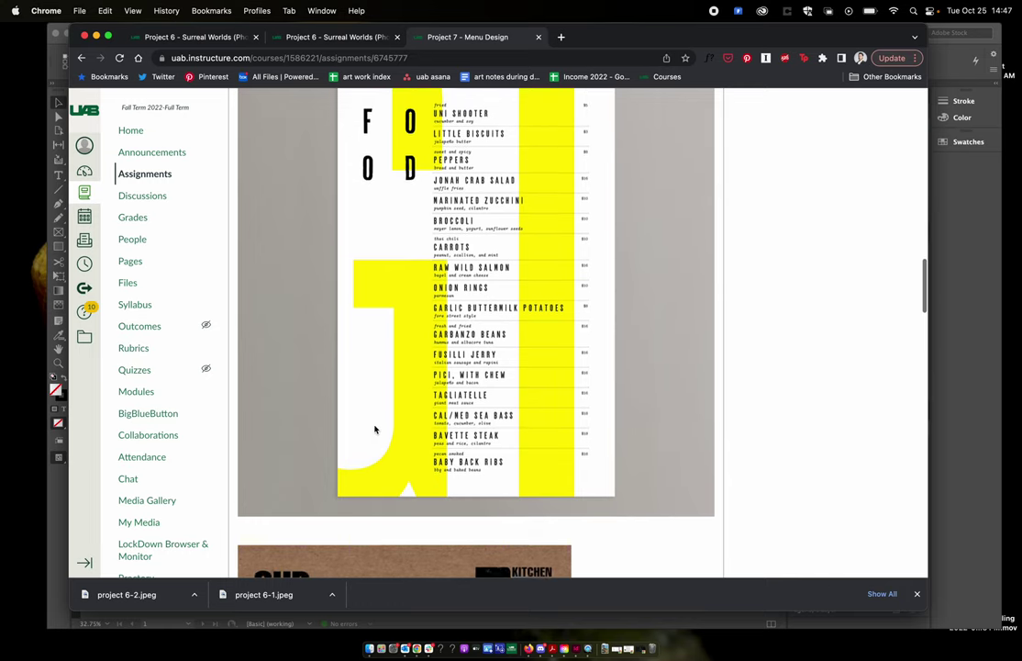
scroll(375, 429, "up", 2)
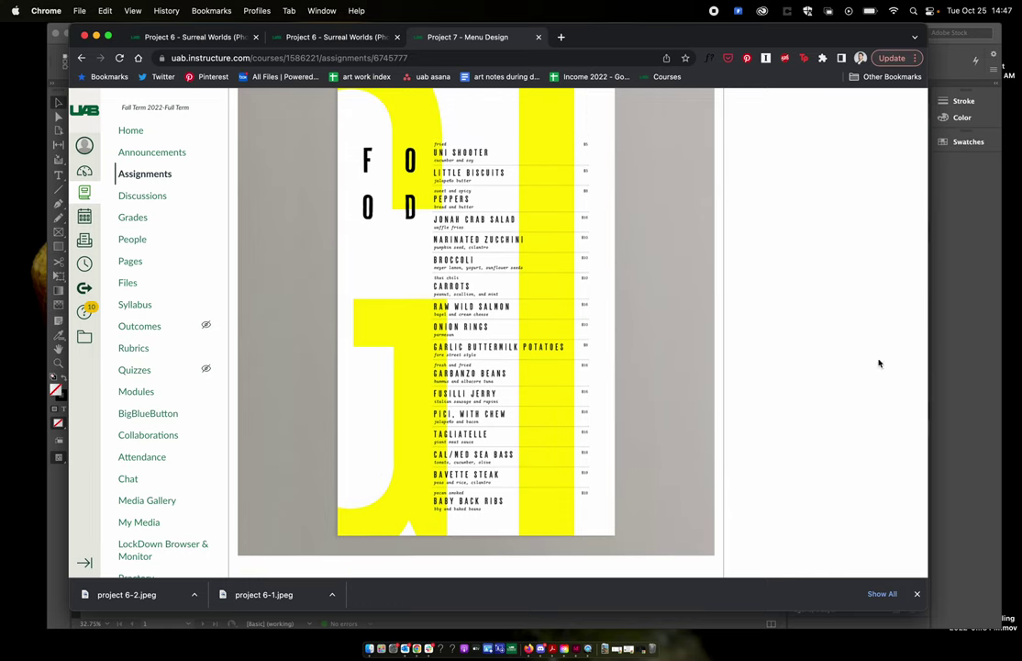
scroll(413, 504, "up", 3)
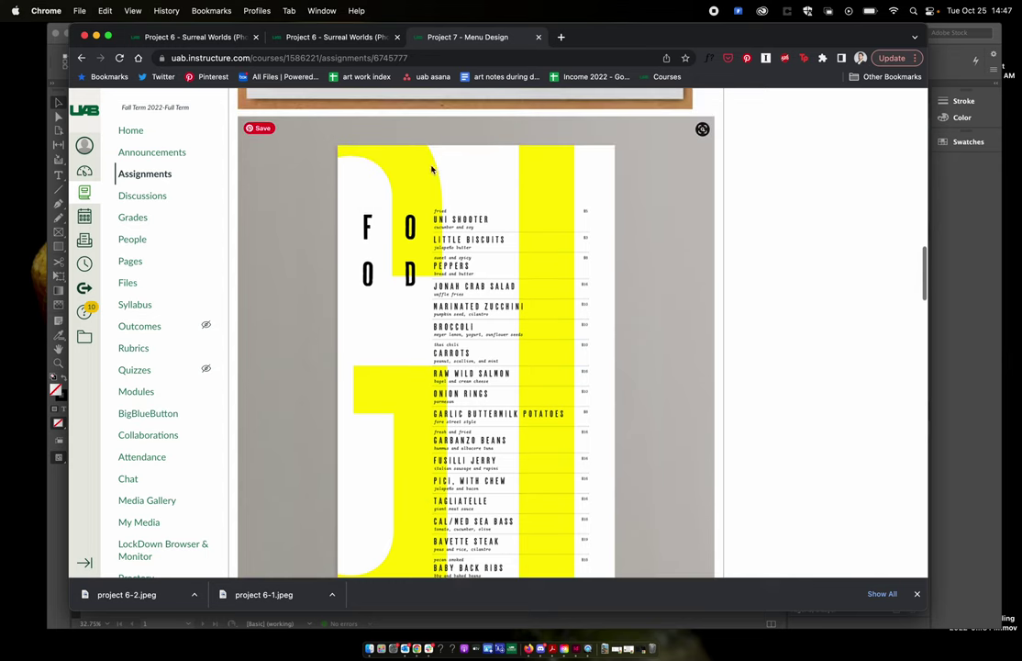
left_click(950, 231)
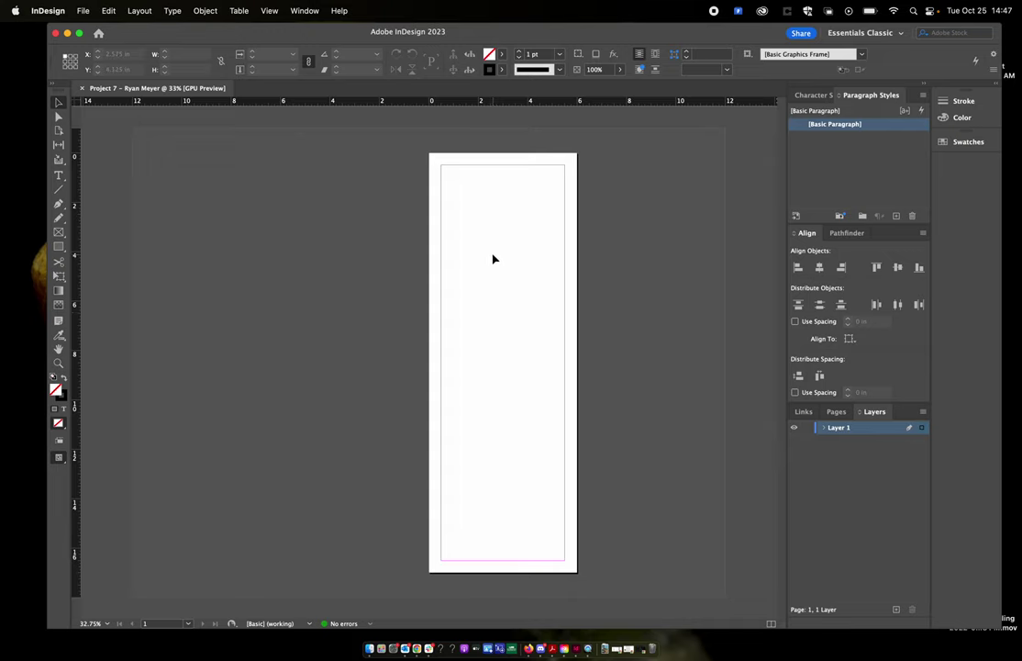
scroll(481, 157, "up", 3)
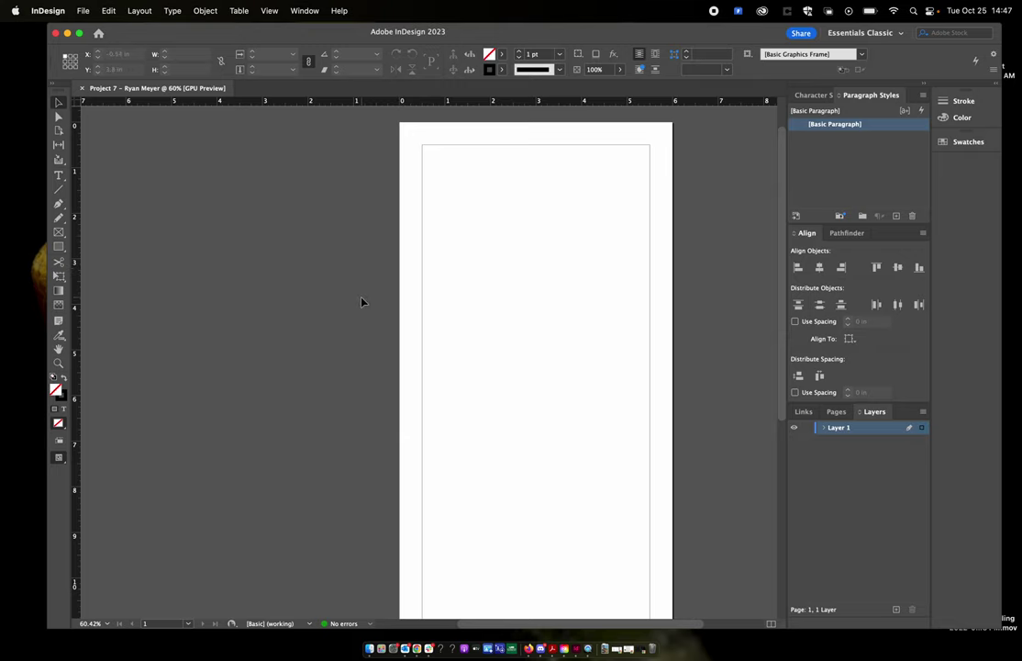
scroll(490, 263, "down", 2)
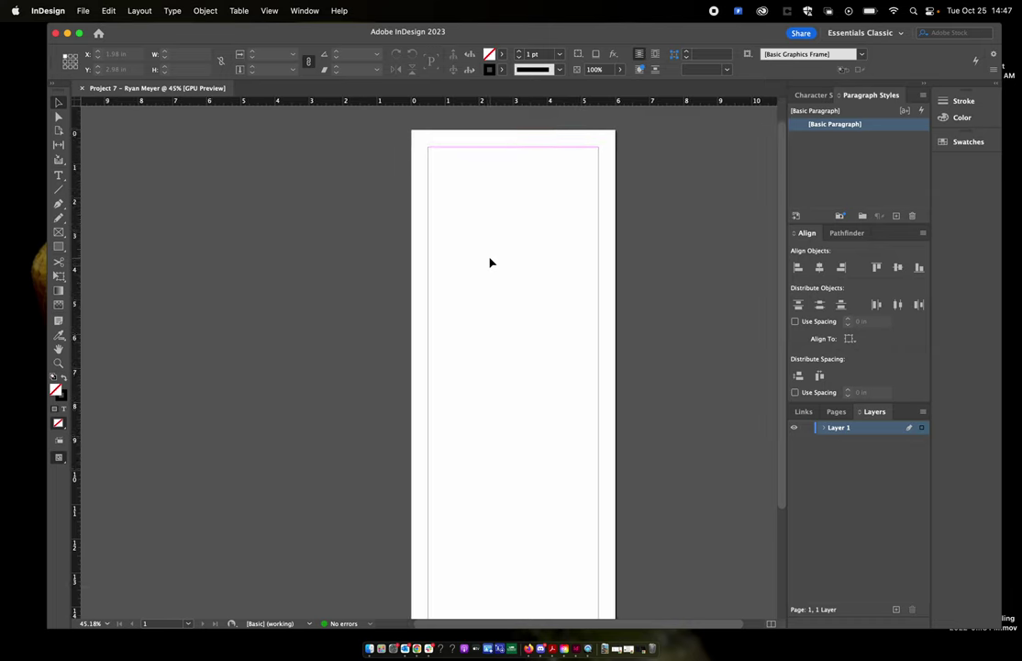
scroll(490, 263, "down", 2)
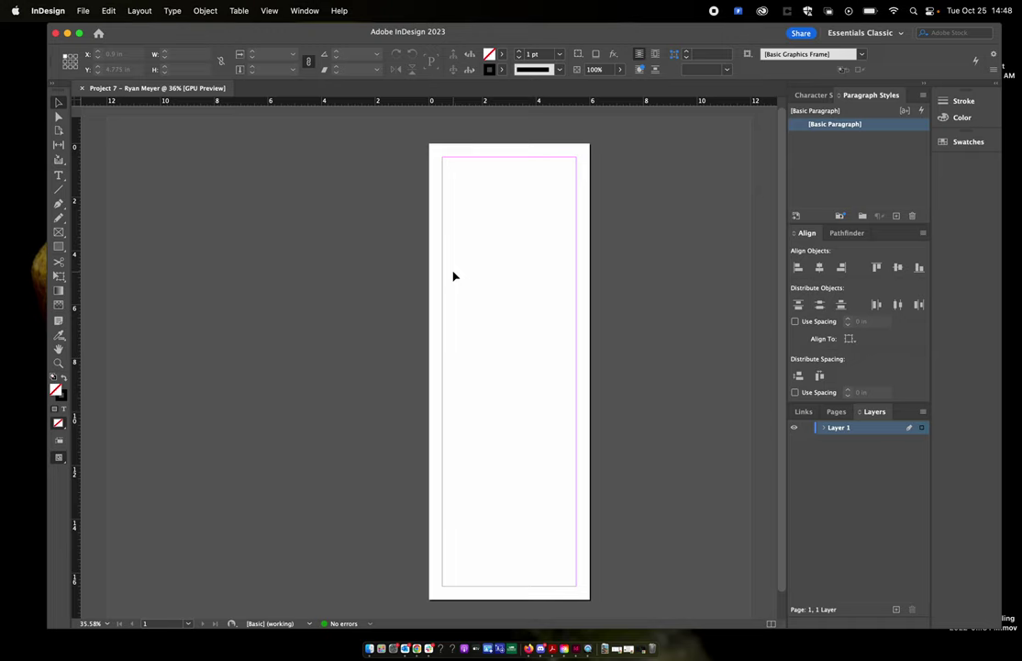
scroll(617, 236, "down", 1)
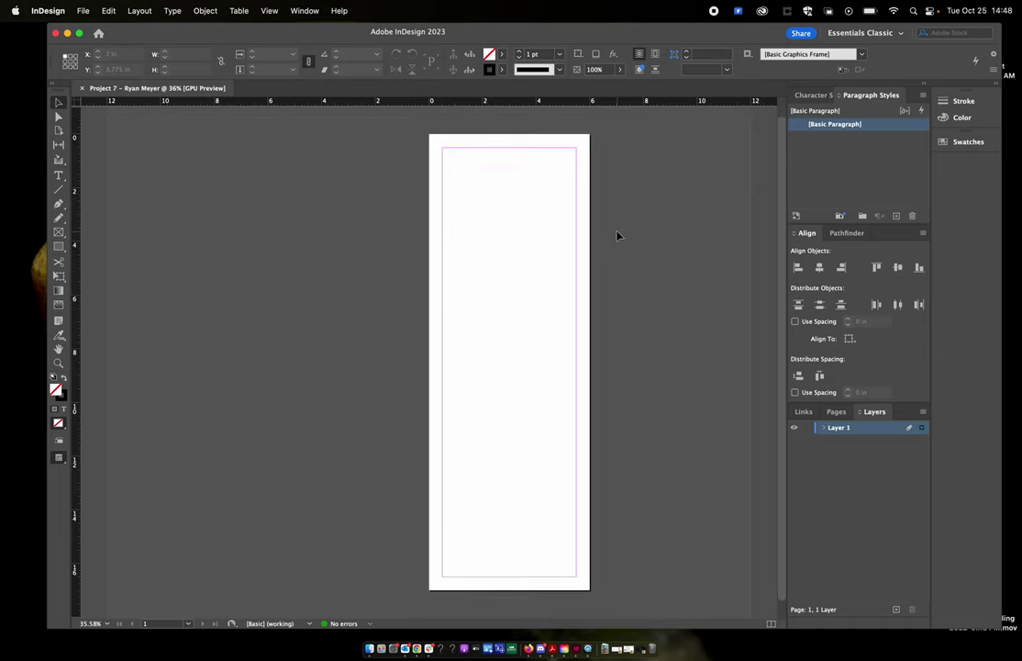
scroll(626, 242, "up", 1)
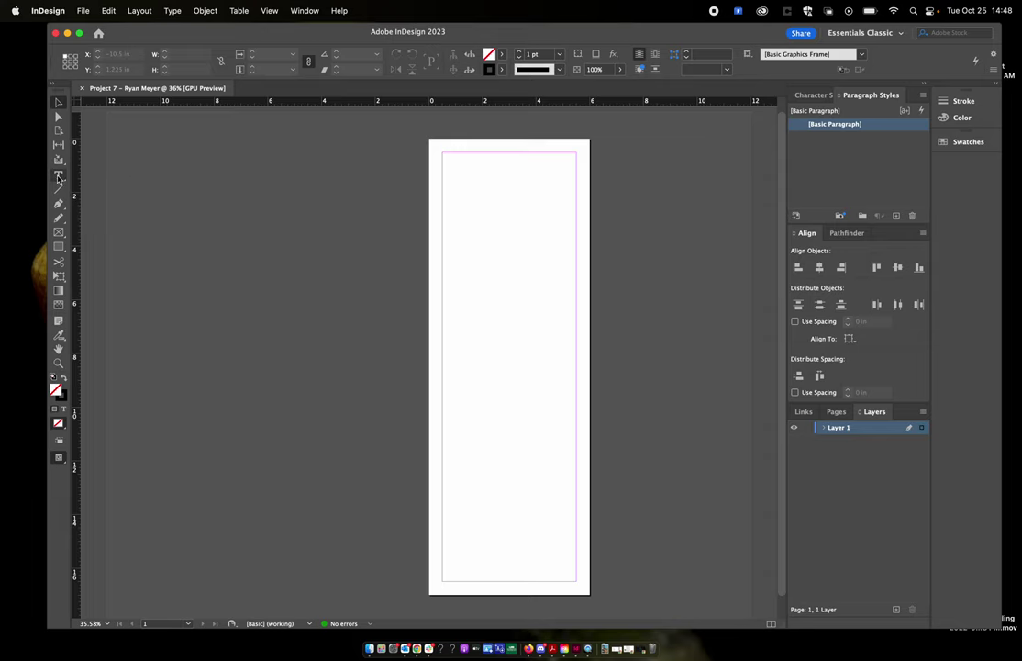
left_click(59, 176)
Zoom in, view the page at actual size (100%), and scroll to the page top.
key("super+equal")
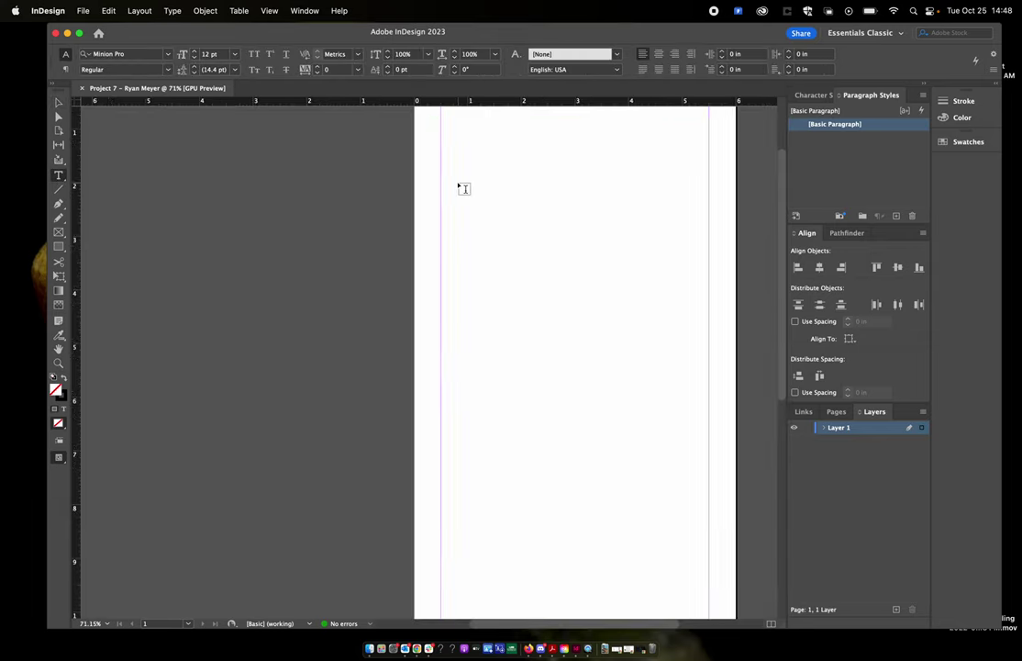
key("super+equal")
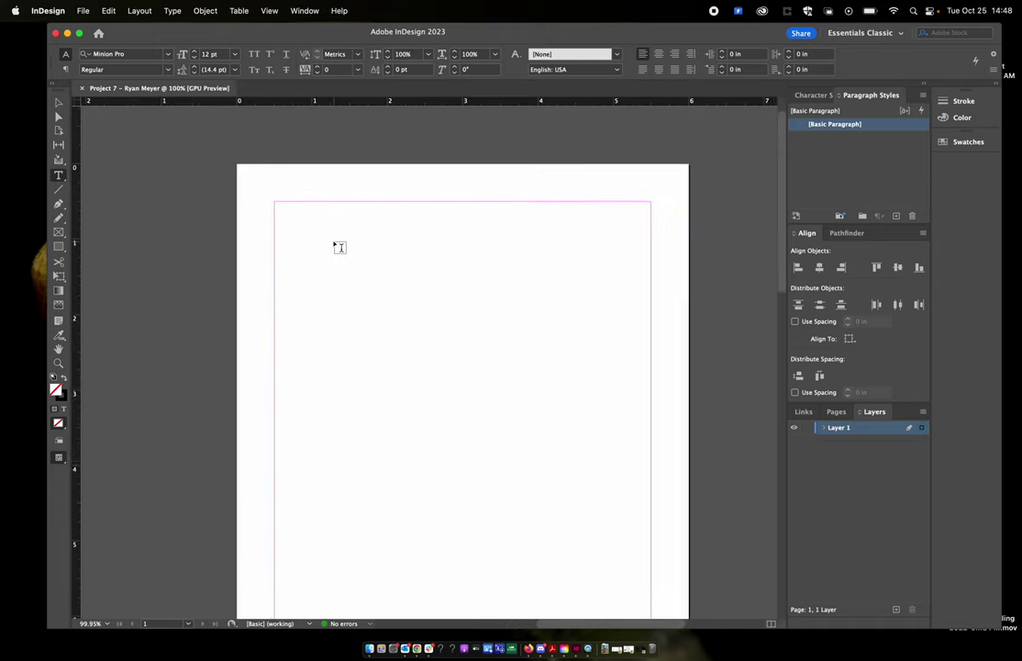
key("super+1")
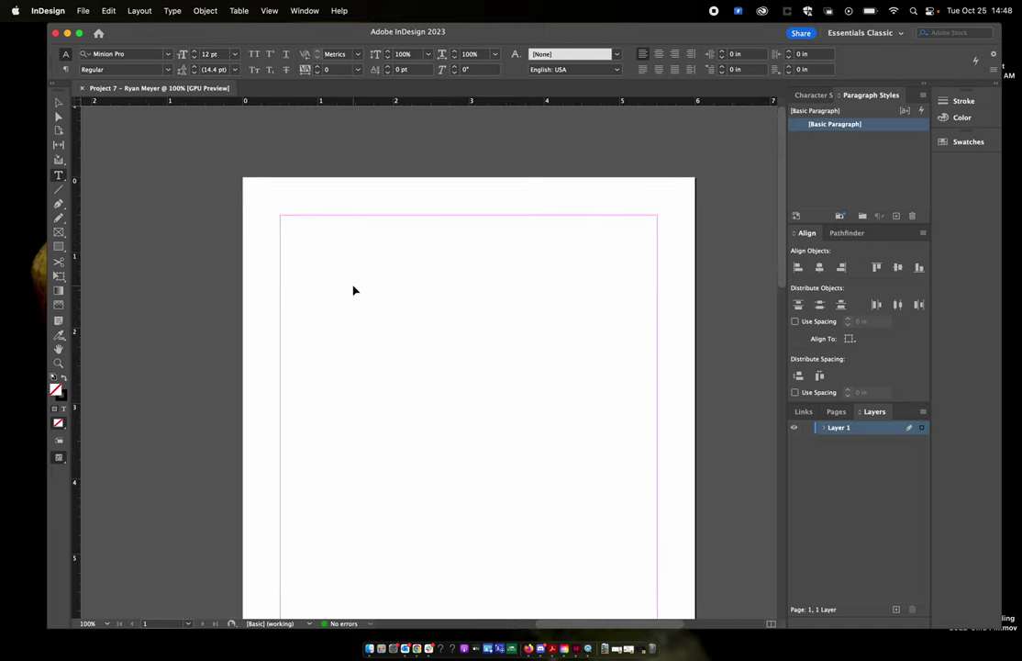
scroll(356, 290, "up", 5)
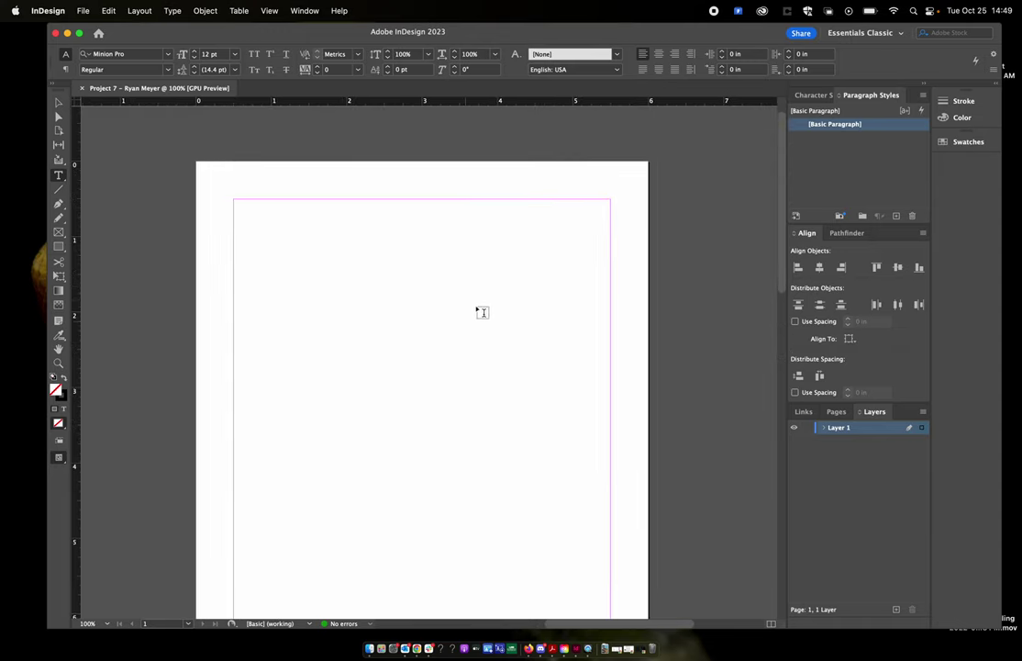
scroll(328, 304, "down", 3)
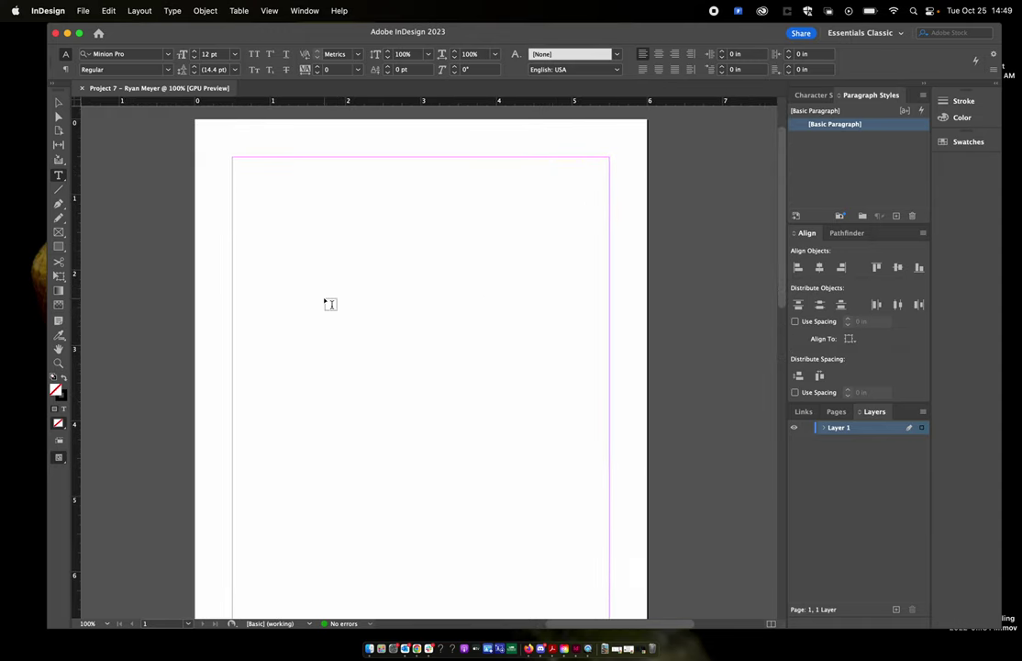
scroll(329, 304, "up", 1)
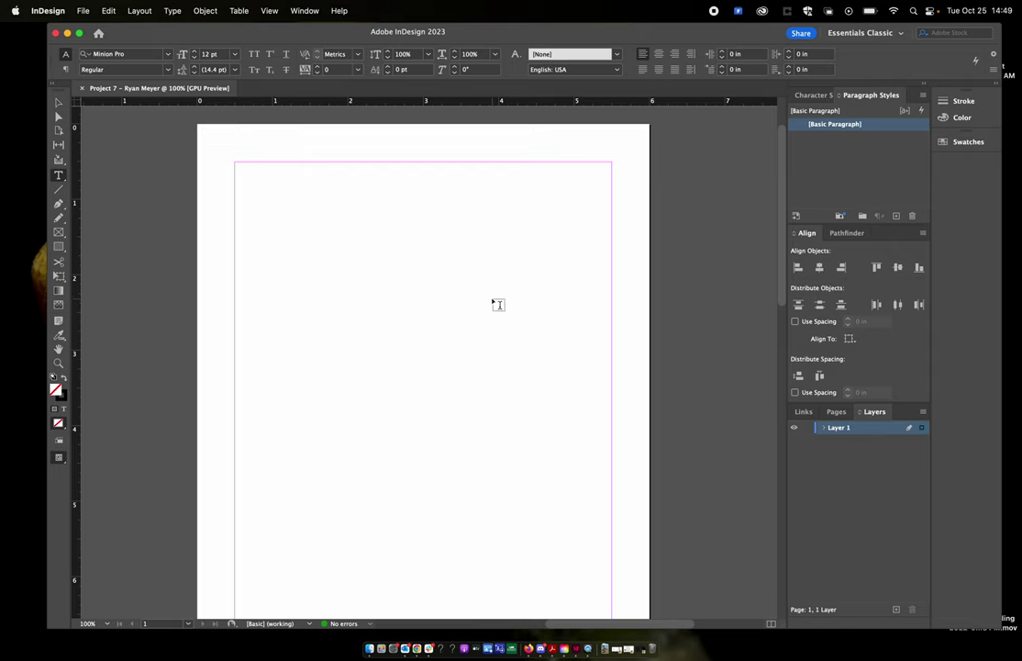
Bring Chrome forward and scroll the assignment page to the sample Tea menu.
left_click(418, 650)
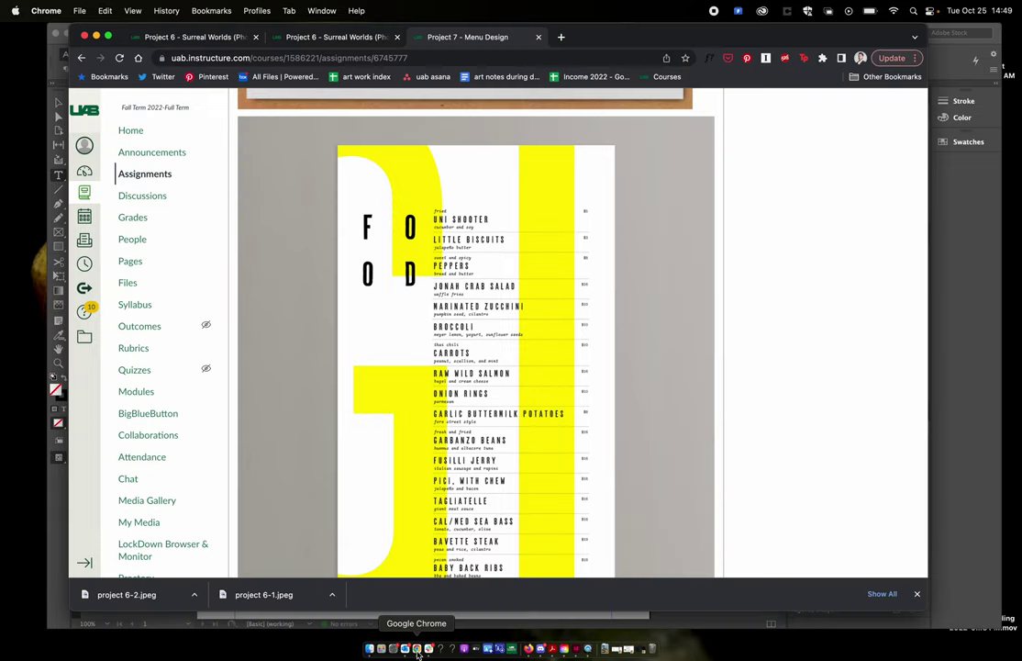
scroll(528, 131, "down", 10)
scroll(528, 131, "up", 5)
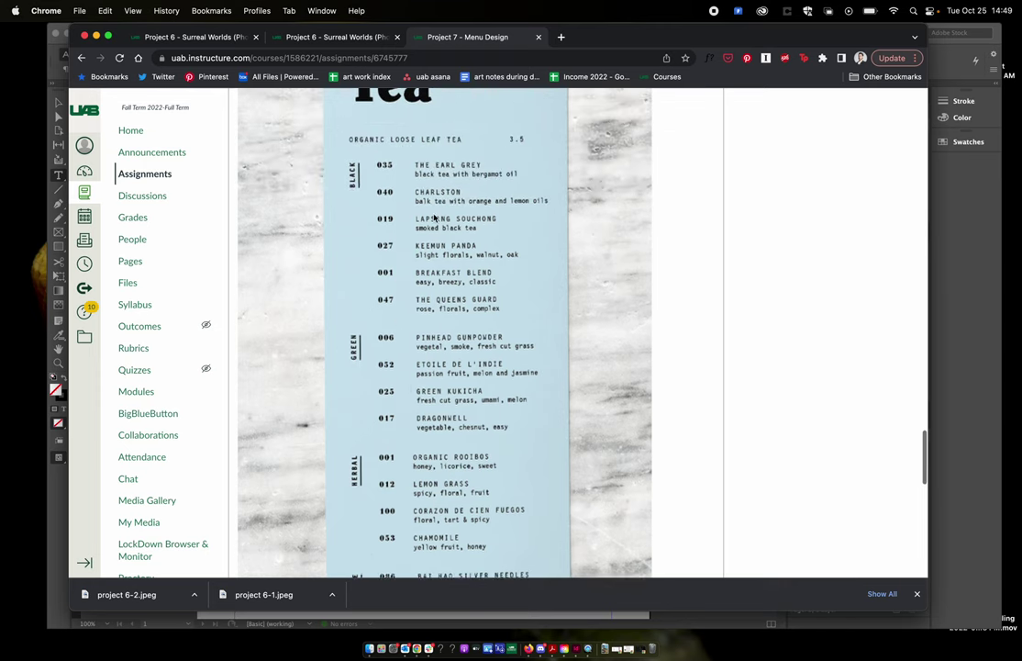
scroll(396, 315, "up", 2)
scroll(440, 325, "up", 1)
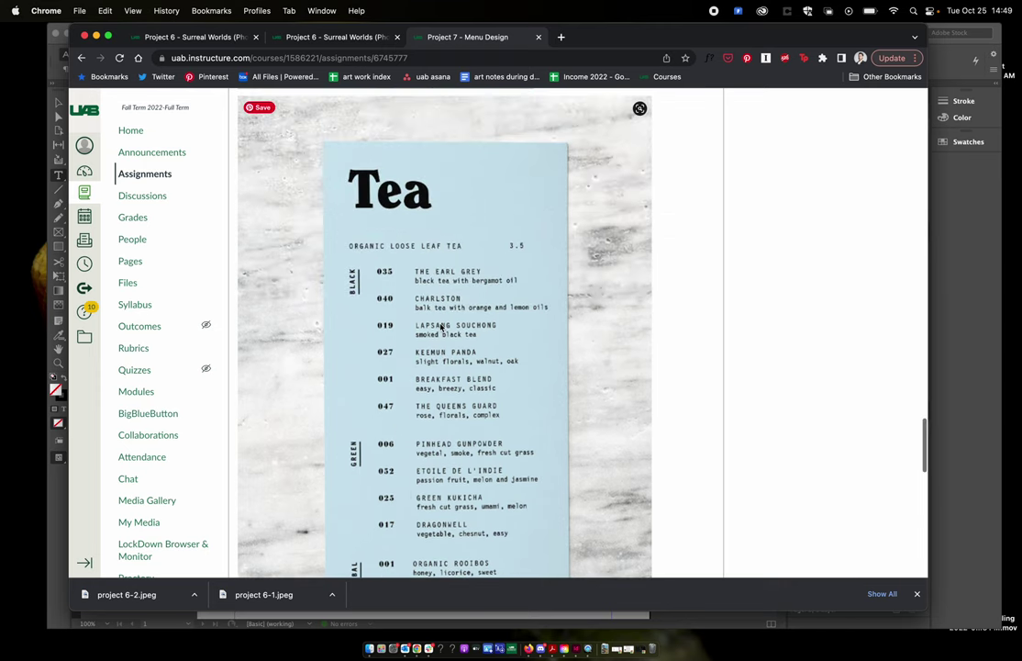
Drag till_and_sprocket_PHOTO_03.jpeg from the project 7 menu folder in Finder into InDesign.
left_click(782, 608)
left_click(367, 649)
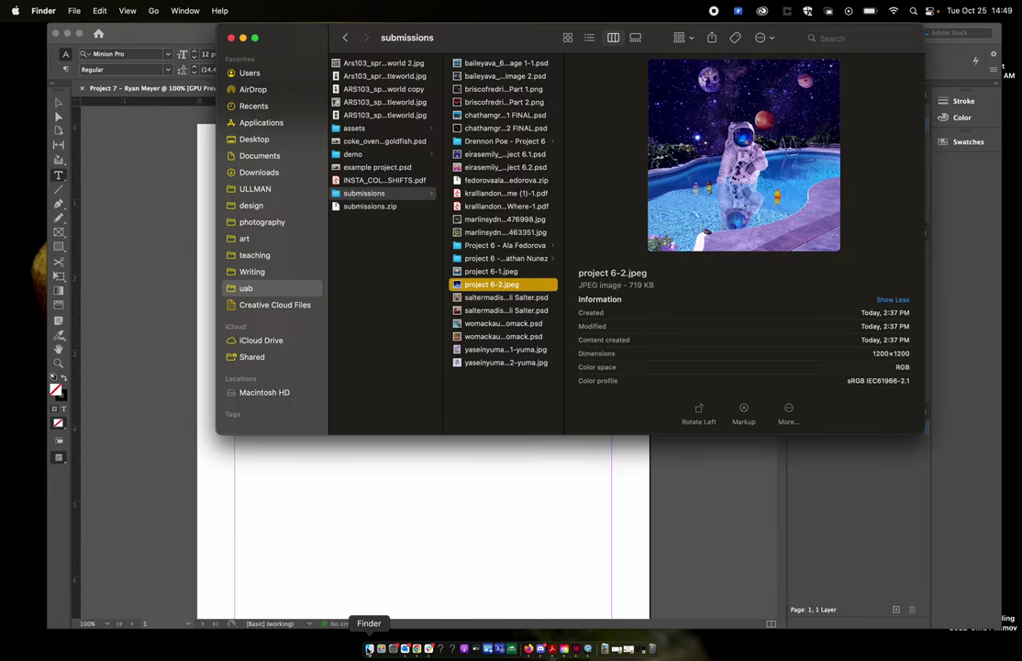
scroll(385, 160, "left", 5)
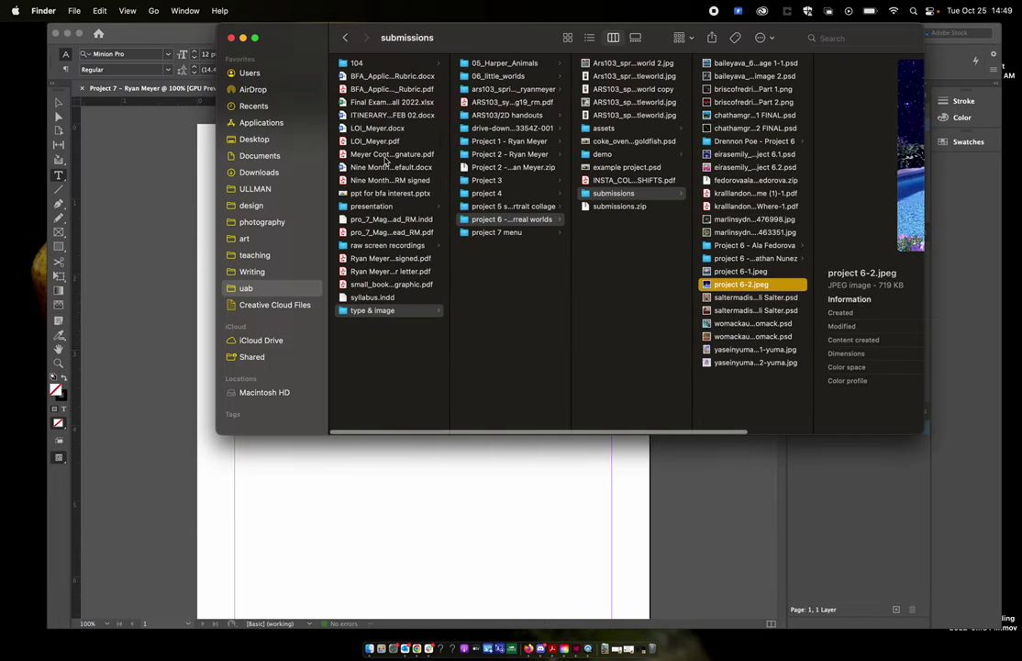
left_click(512, 232)
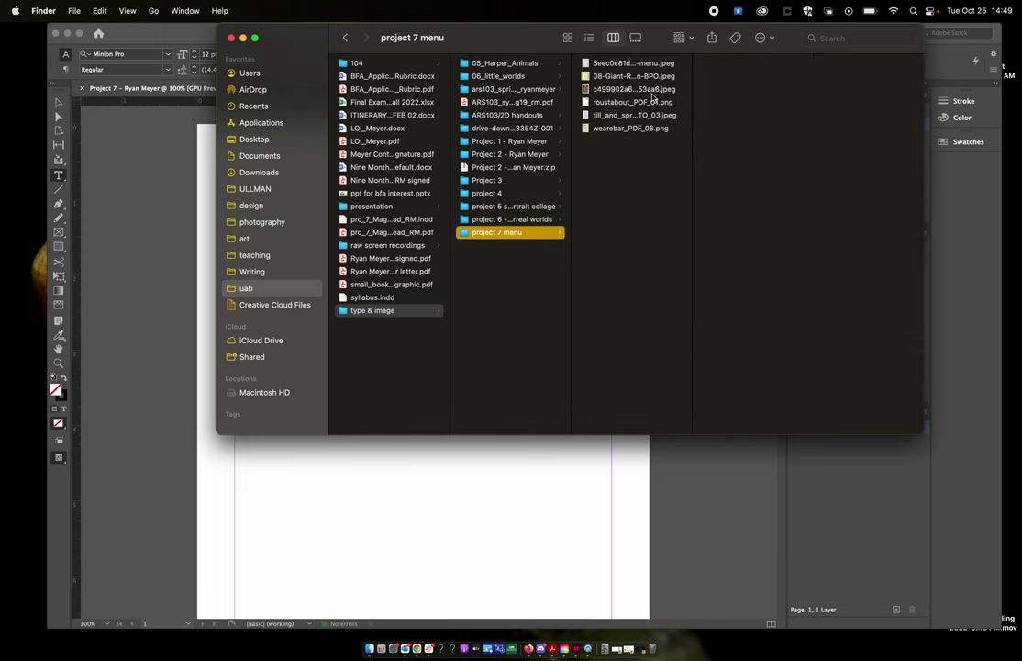
left_click(631, 116)
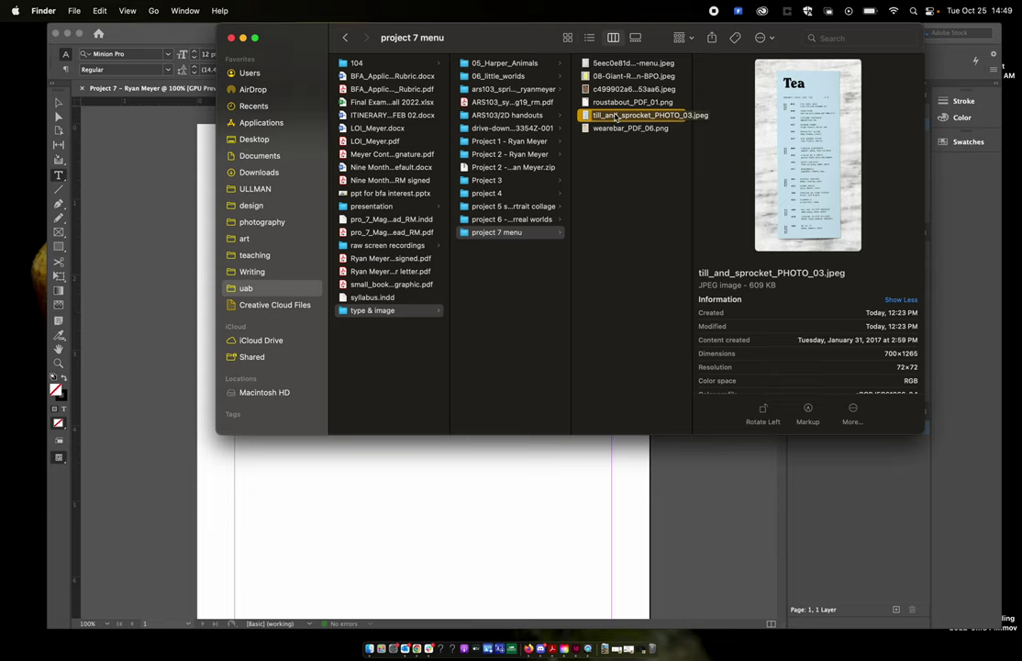
left_click_drag(616, 117, 210, 477)
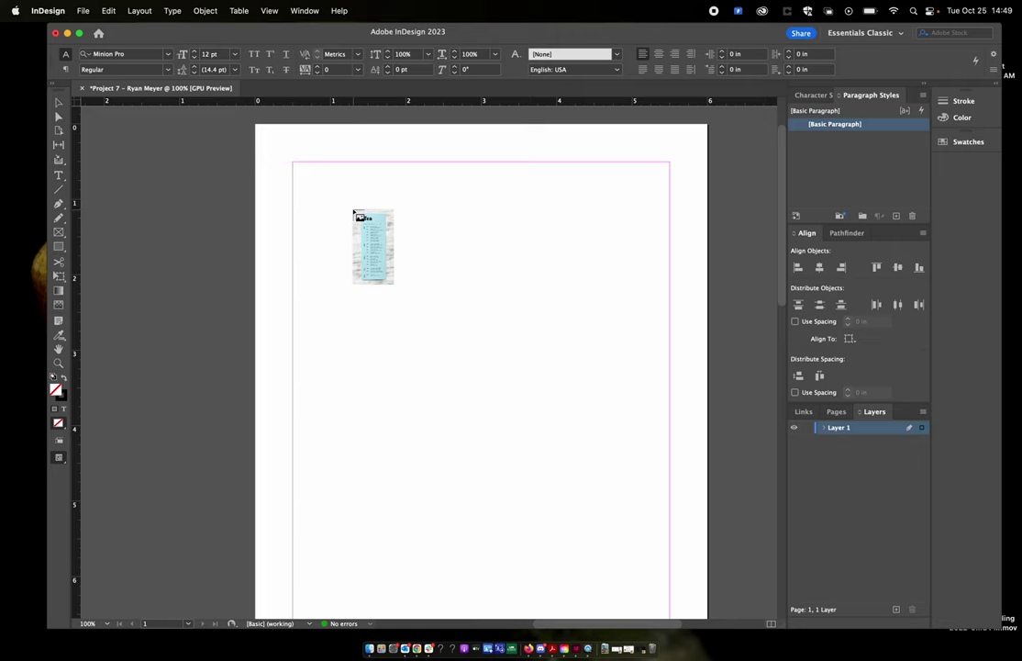
Place the tea menu photo in a drawn frame, then delete it.
left_click_drag(330, 186, 617, 550)
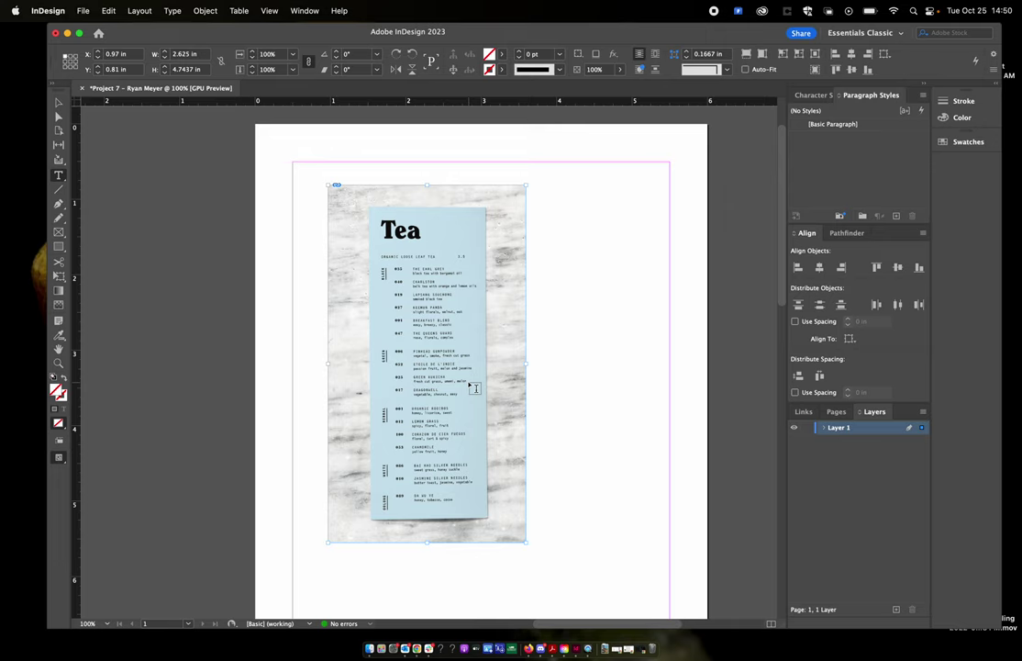
key("v")
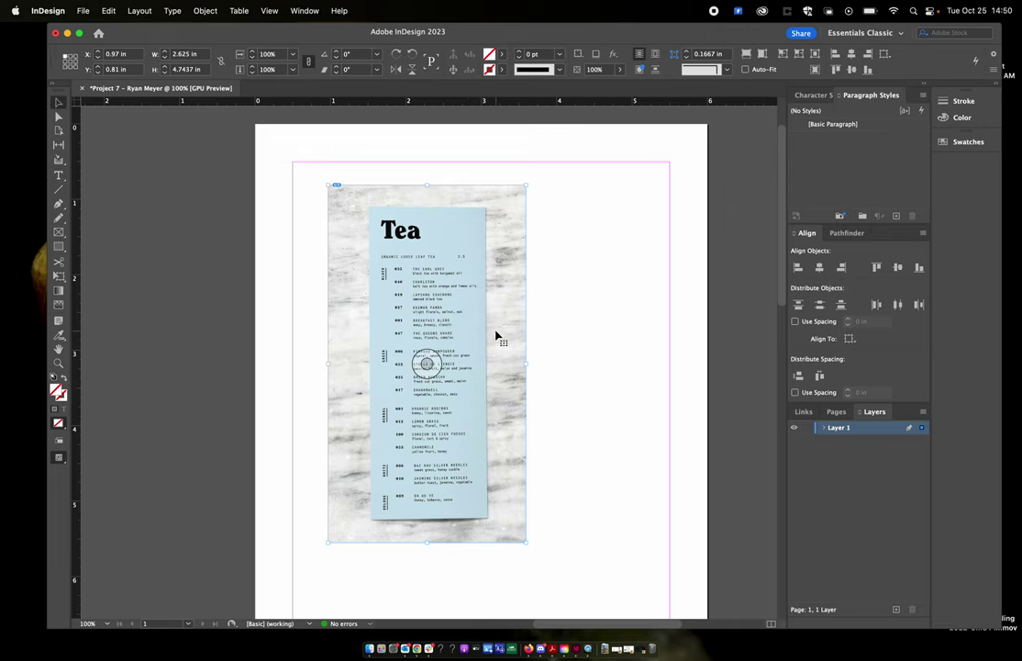
key("Delete")
Reload the tea menu photo, place it at full 100% size, then delete it.
key("super+Tab")
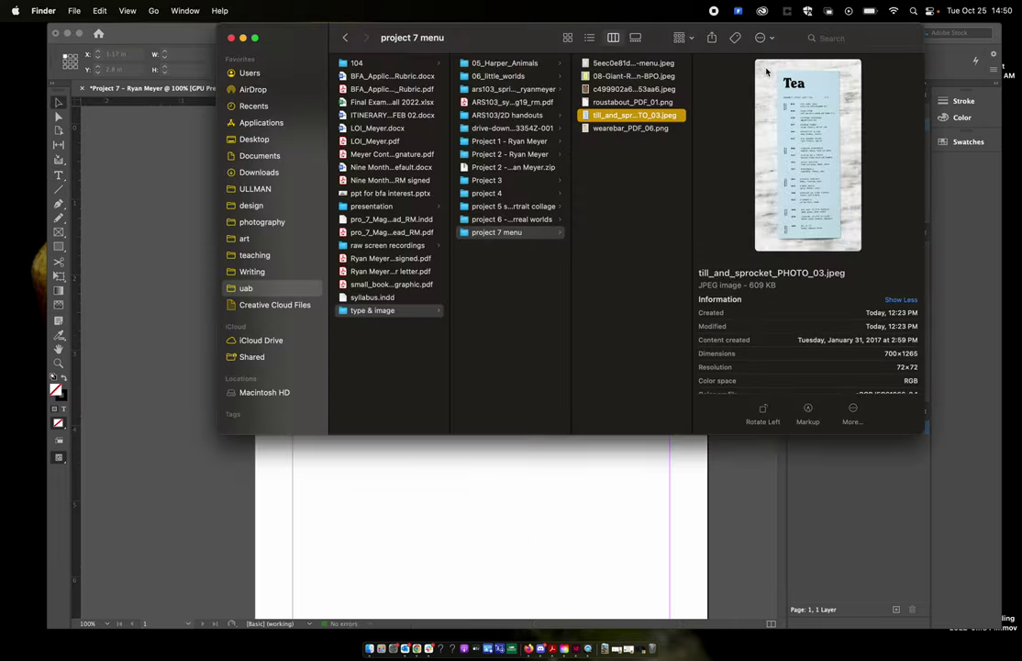
left_click_drag(661, 118, 484, 465)
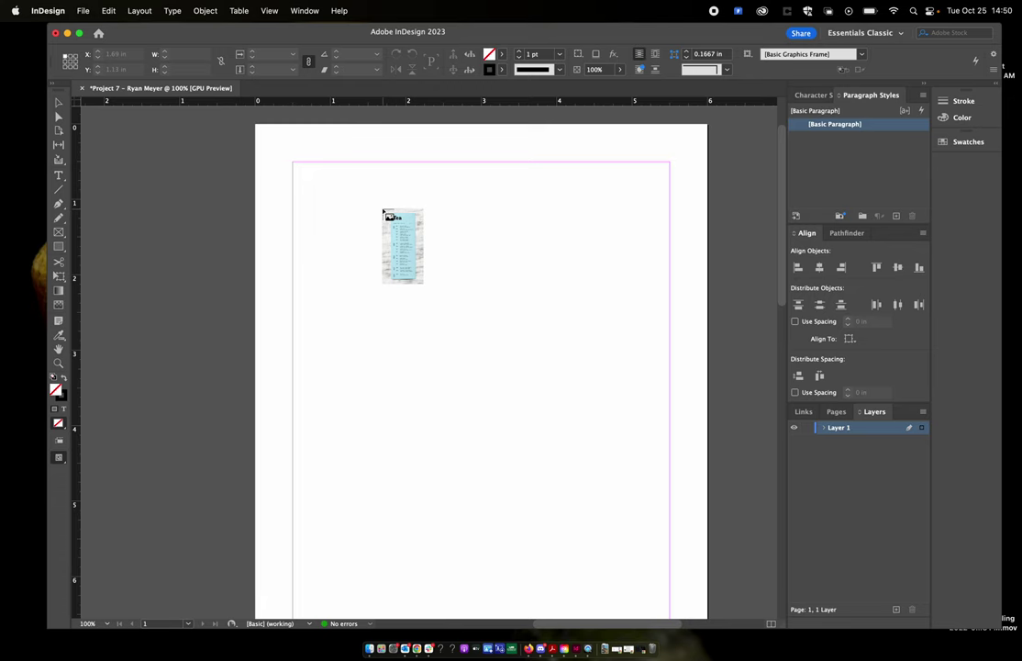
left_click(385, 219)
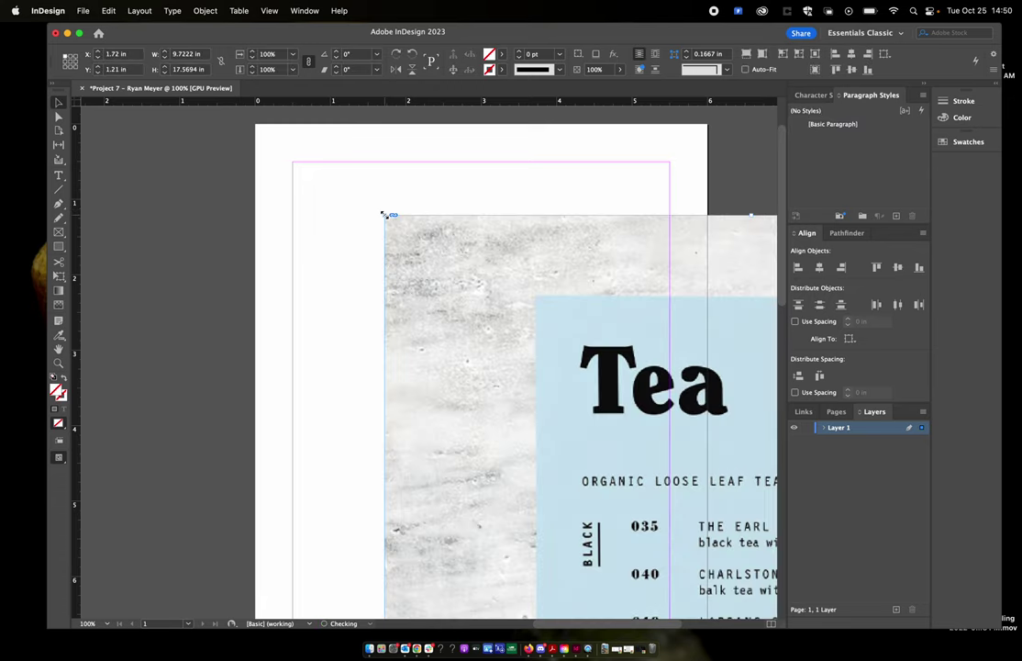
scroll(537, 321, "right", 2)
scroll(537, 320, "right", 5)
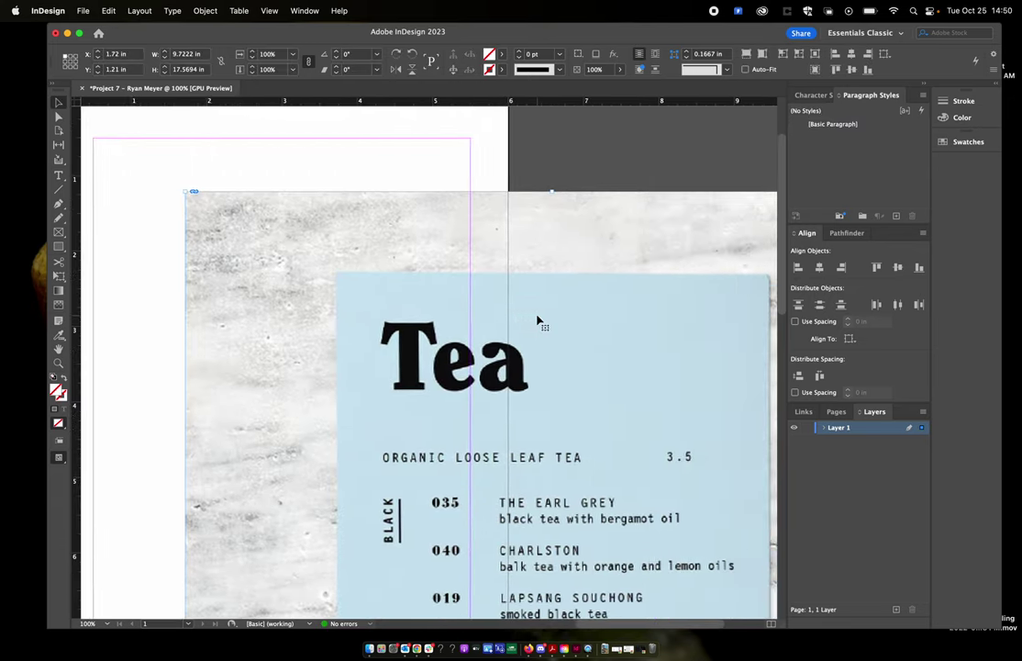
scroll(537, 320, "down", 3)
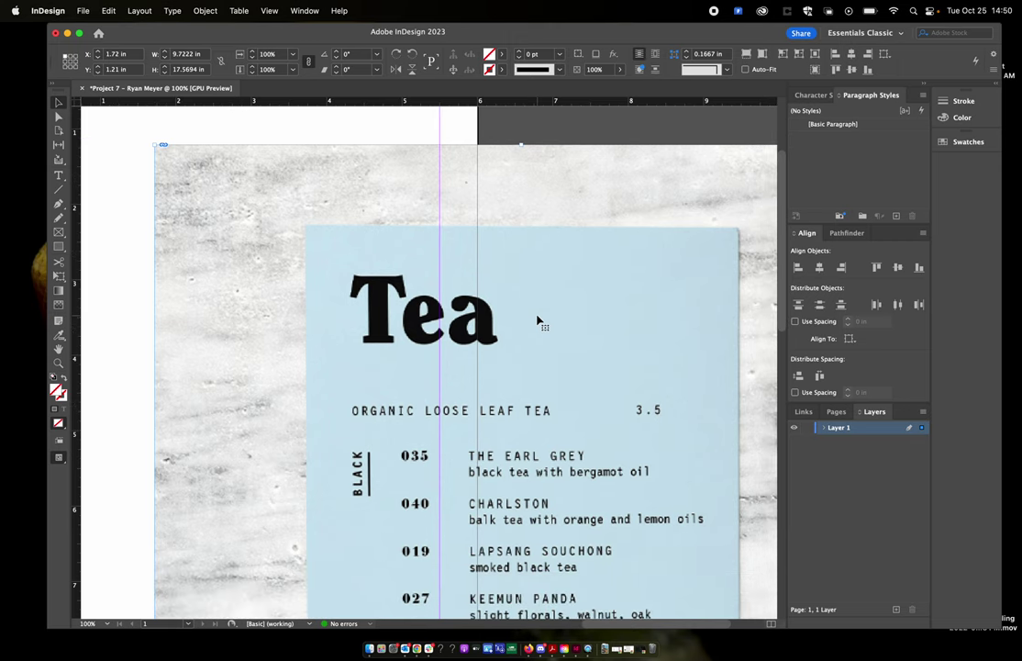
scroll(538, 320, "down", 6, "alt")
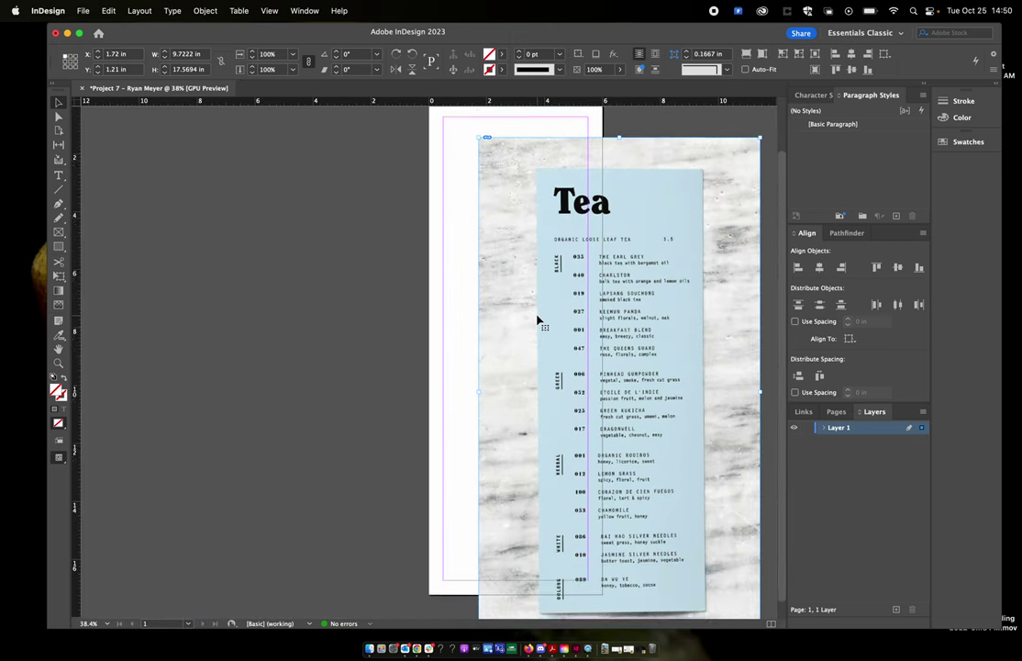
key("BackSpace")
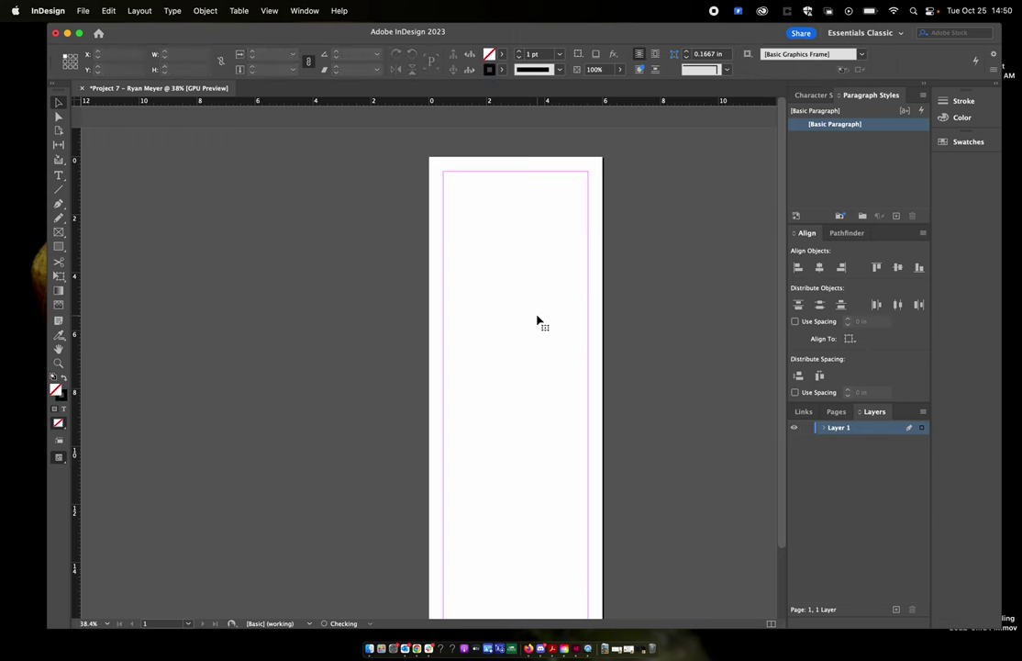
Reload the tea menu photo from Finder and place it in a proportional frame on the page.
scroll(538, 320, "up", 3, "alt")
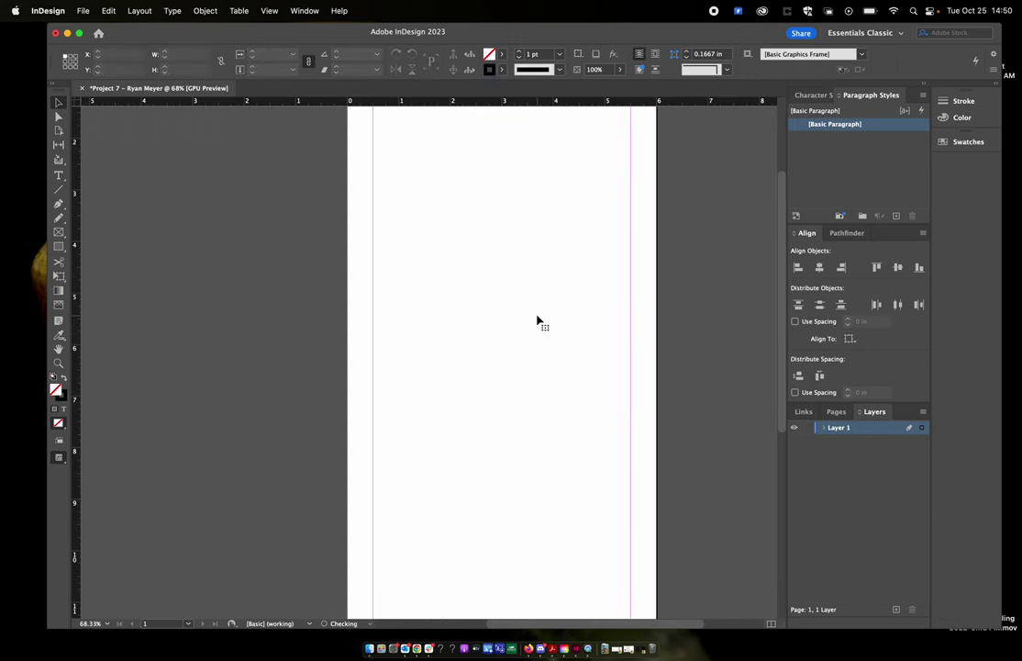
left_click(370, 649)
left_click_drag(661, 116, 415, 442)
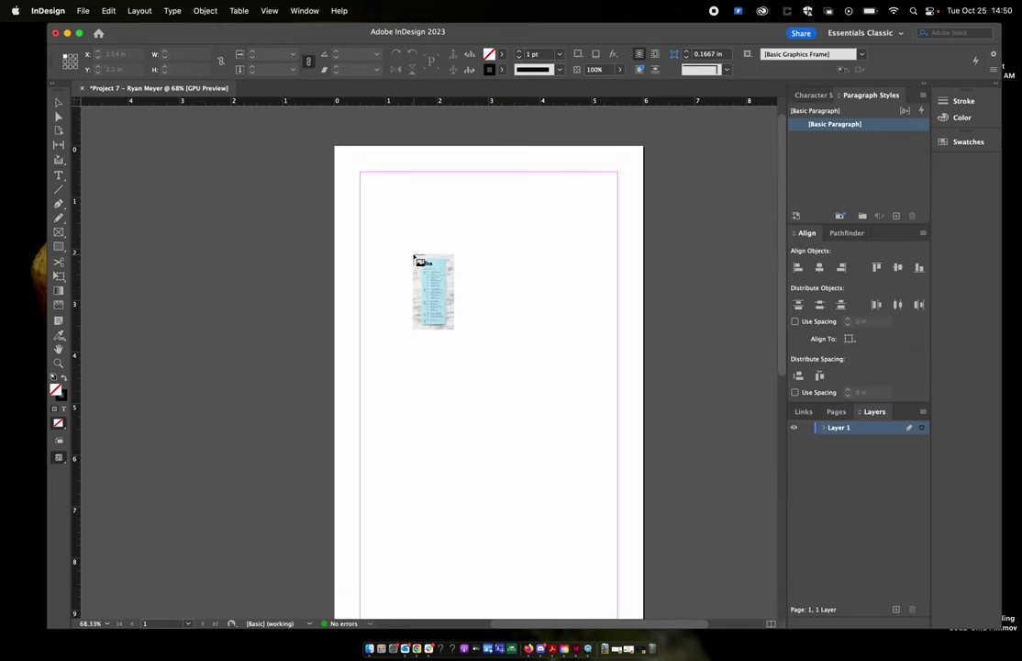
left_click_drag(387, 221, 671, 536)
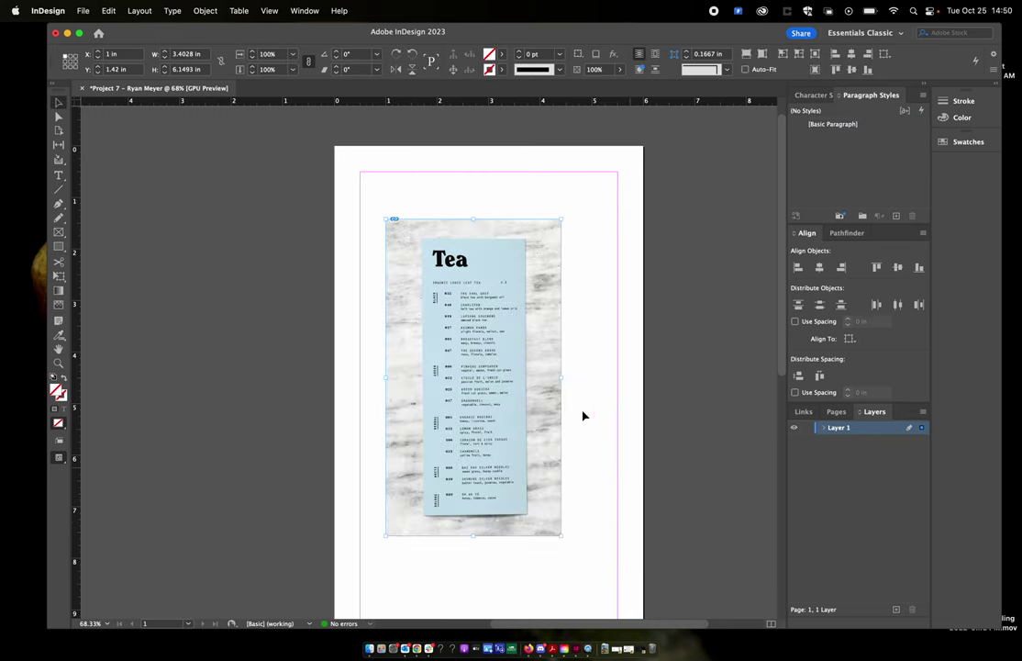
Move the photo onto the pasteboard left of the page, undoing an accidental frame enlargement.
left_click_drag(400, 325, 190, 319)
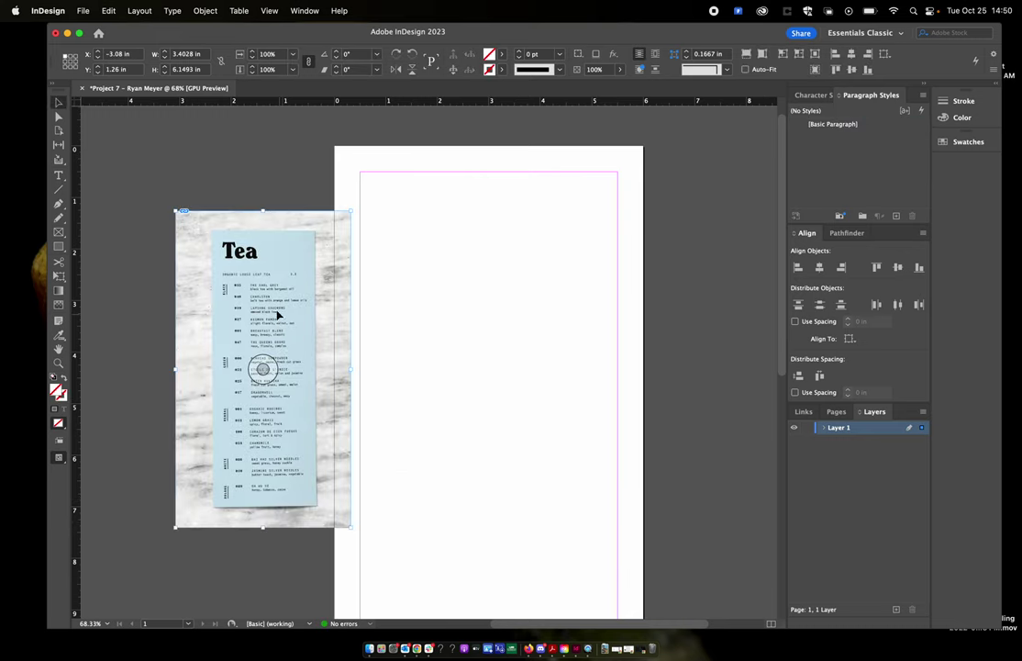
left_click_drag(281, 320, 222, 281)
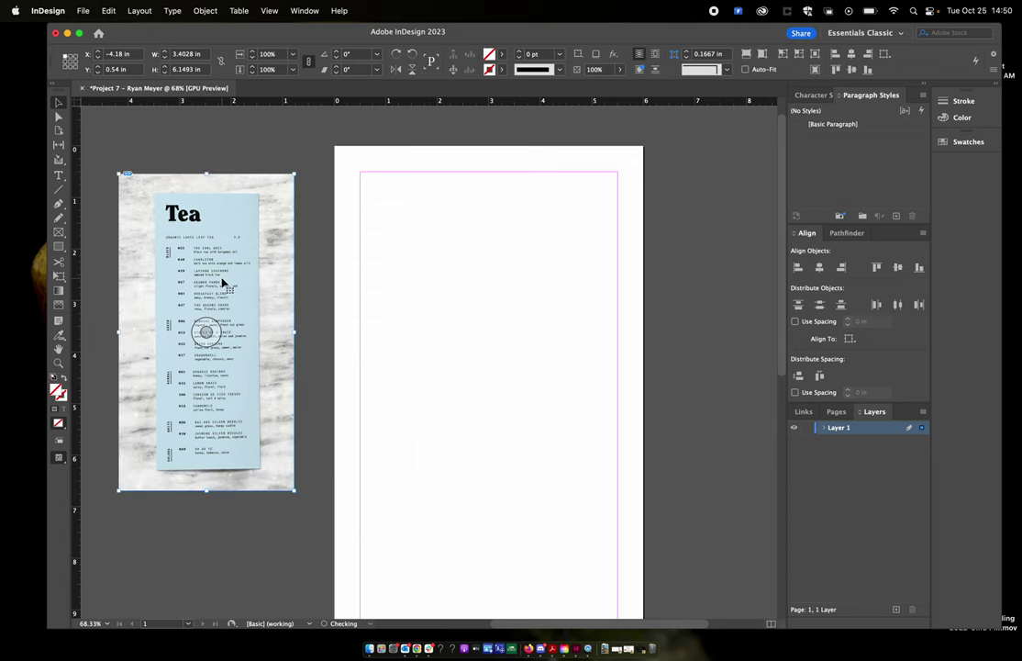
scroll(409, 297, "down", 3)
scroll(409, 298, "left", 1)
scroll(408, 298, "down", 2)
scroll(409, 298, "left", 1)
scroll(407, 296, "up", 4)
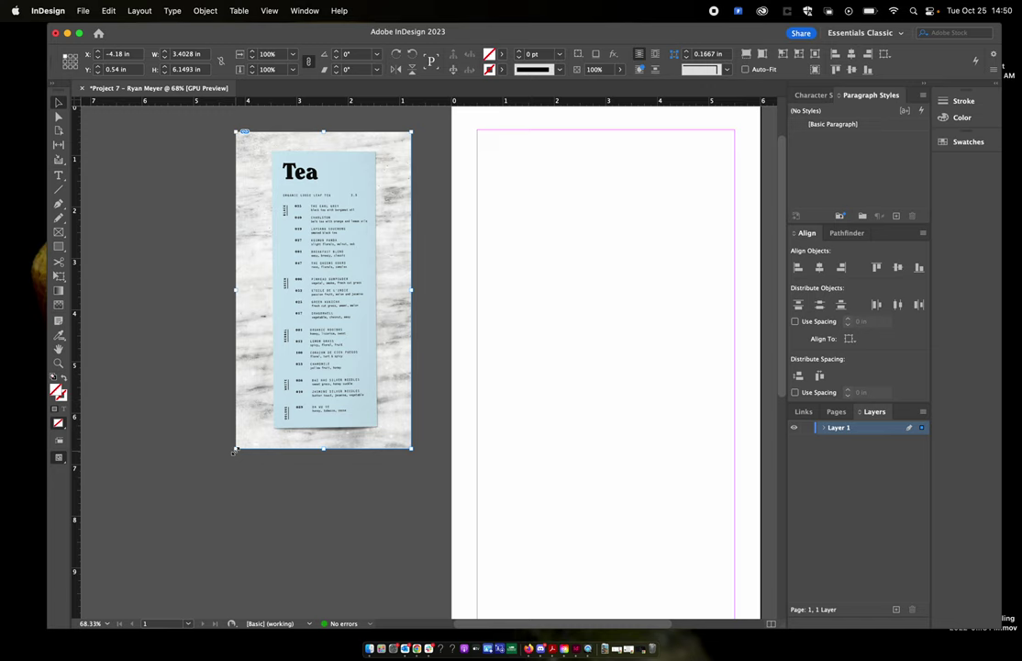
left_click_drag(235, 450, 161, 576)
key("super+z")
scroll(419, 349, "up", 3)
scroll(420, 348, "right", 3)
scroll(420, 349, "left", 3)
scroll(420, 349, "down", 4)
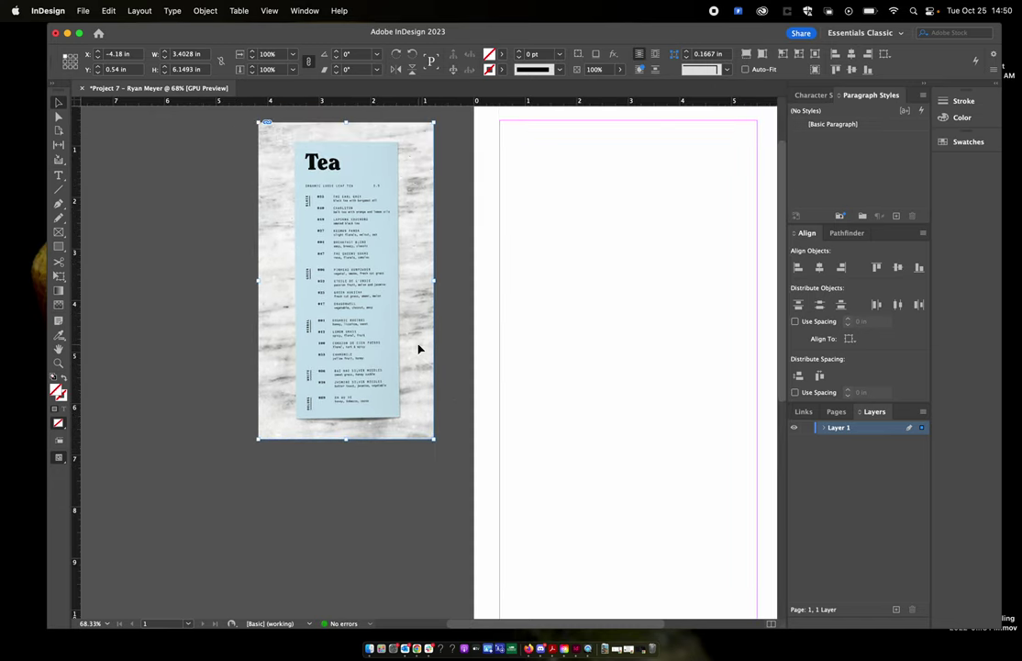
scroll(327, 343, "up", 4)
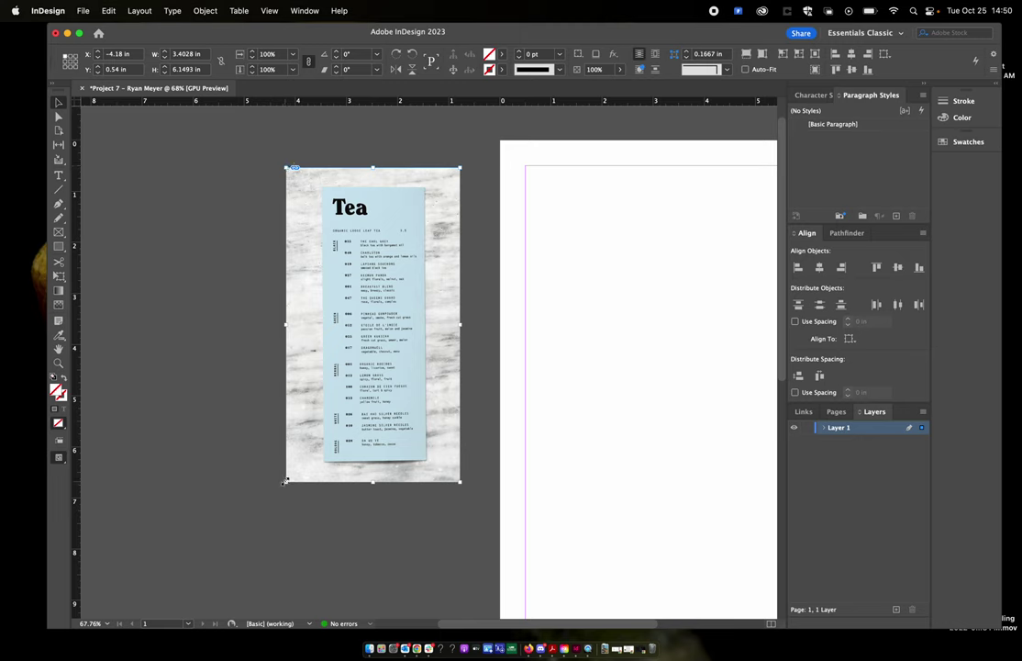
Fit the photo's frame to its content.
left_click_drag(286, 479, 186, 478)
scroll(251, 438, "up", 3)
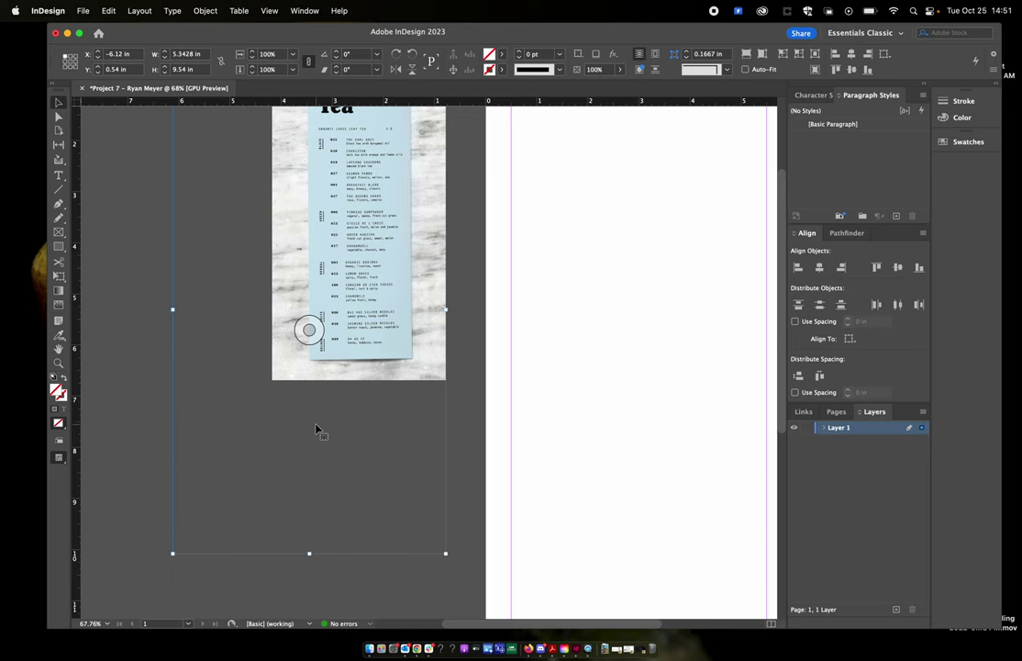
key("super+alt+c")
scroll(348, 312, "up", 1)
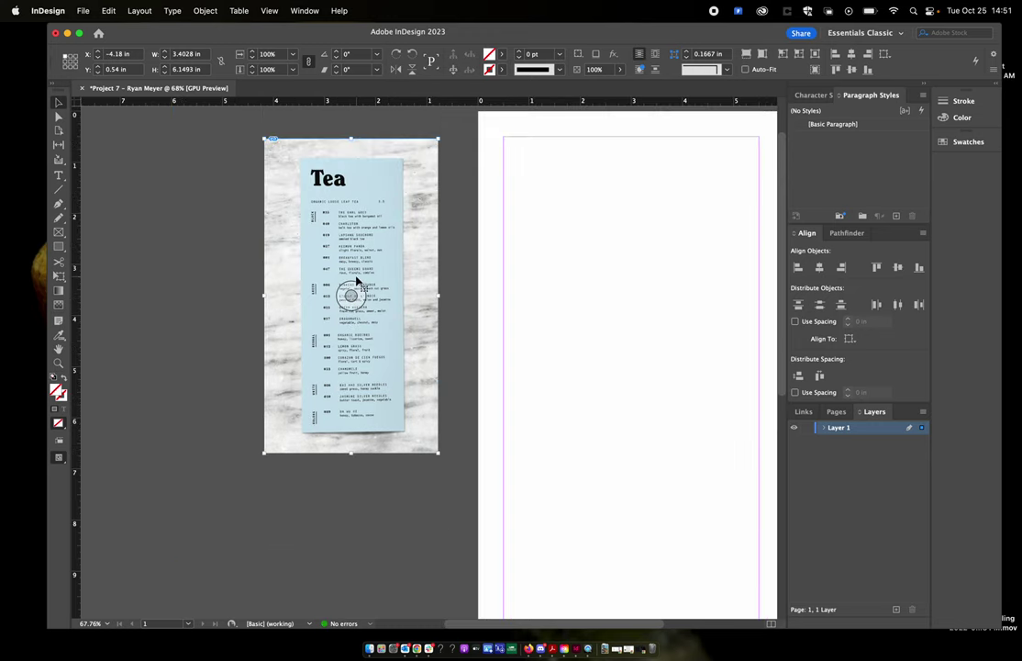
scroll(360, 289, "up", 1)
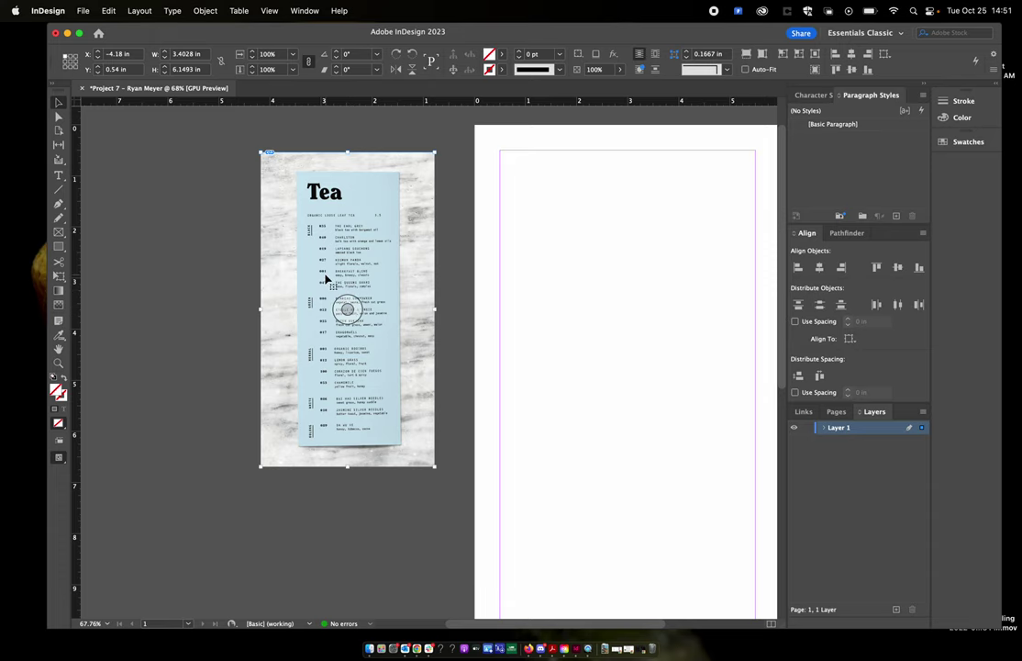
scroll(327, 276, "up", 5)
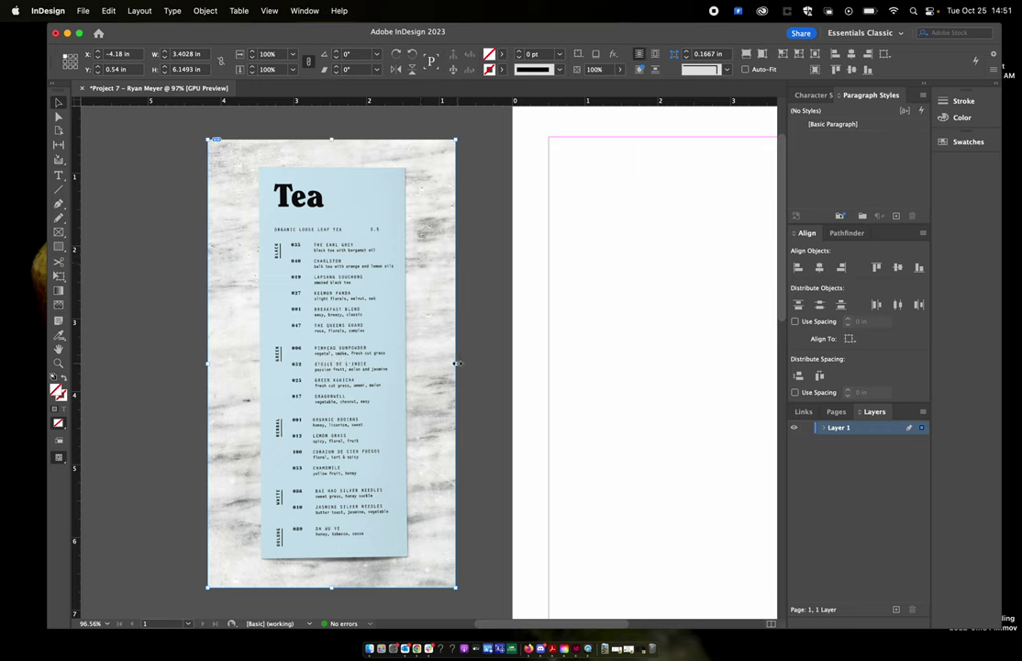
Crop the marble off the photo's right, left, top and bottom, then nudge the frame up-left.
left_click_drag(456, 364, 404, 368)
left_click_drag(208, 363, 260, 364)
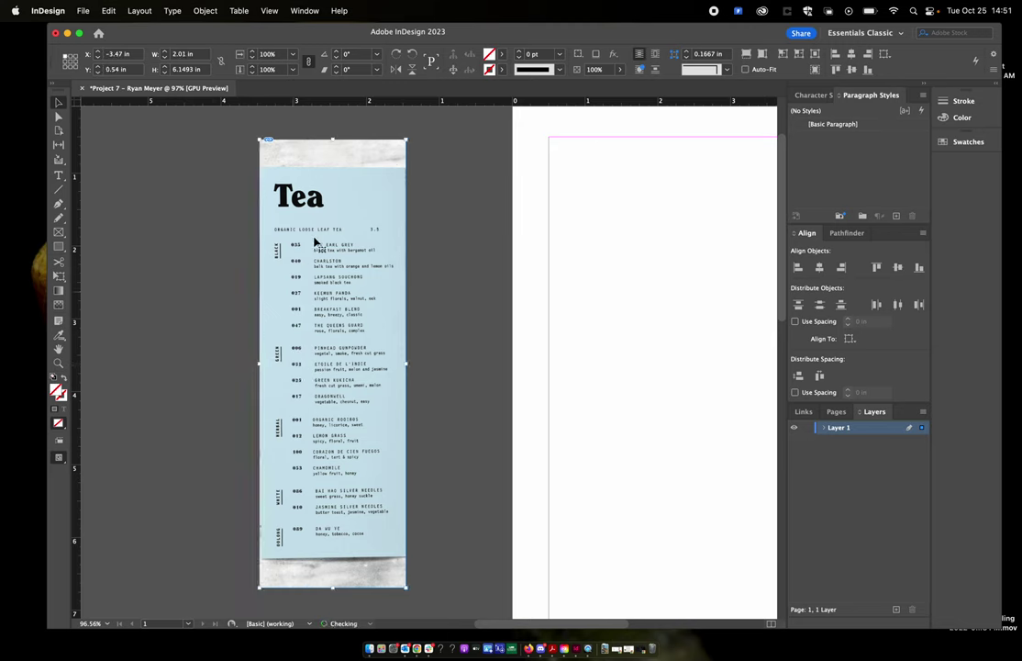
left_click_drag(334, 141, 340, 168)
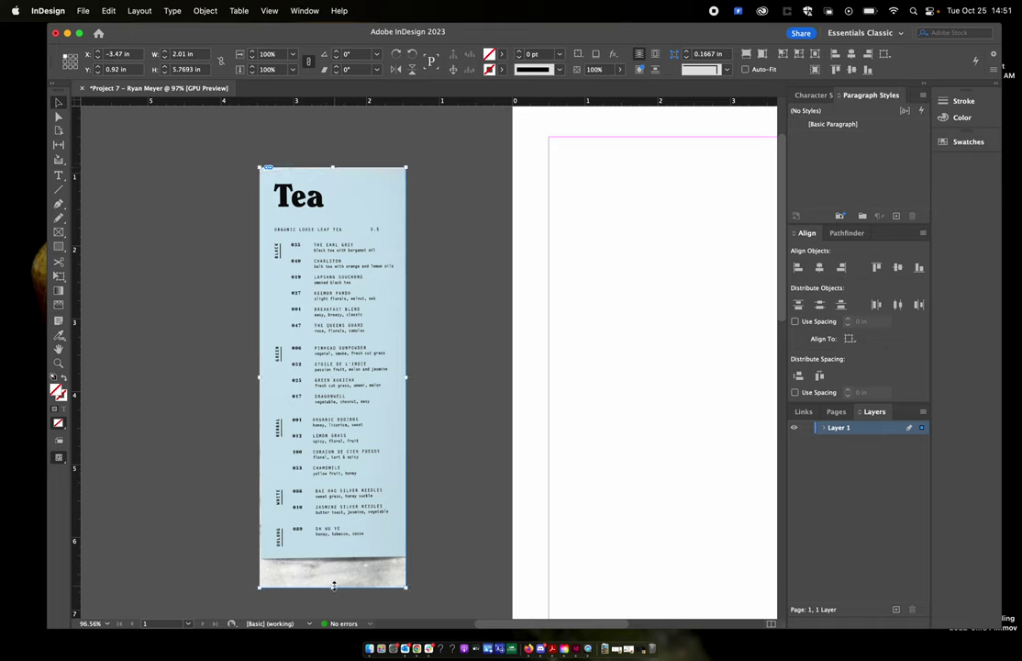
left_click_drag(333, 584, 342, 557)
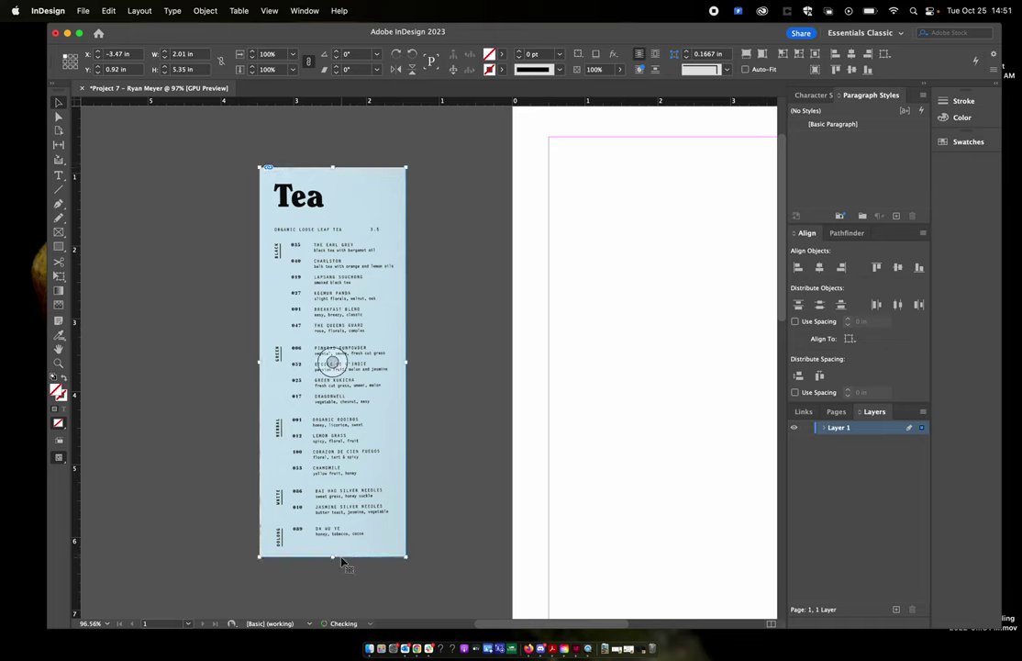
left_click_drag(336, 303, 315, 291)
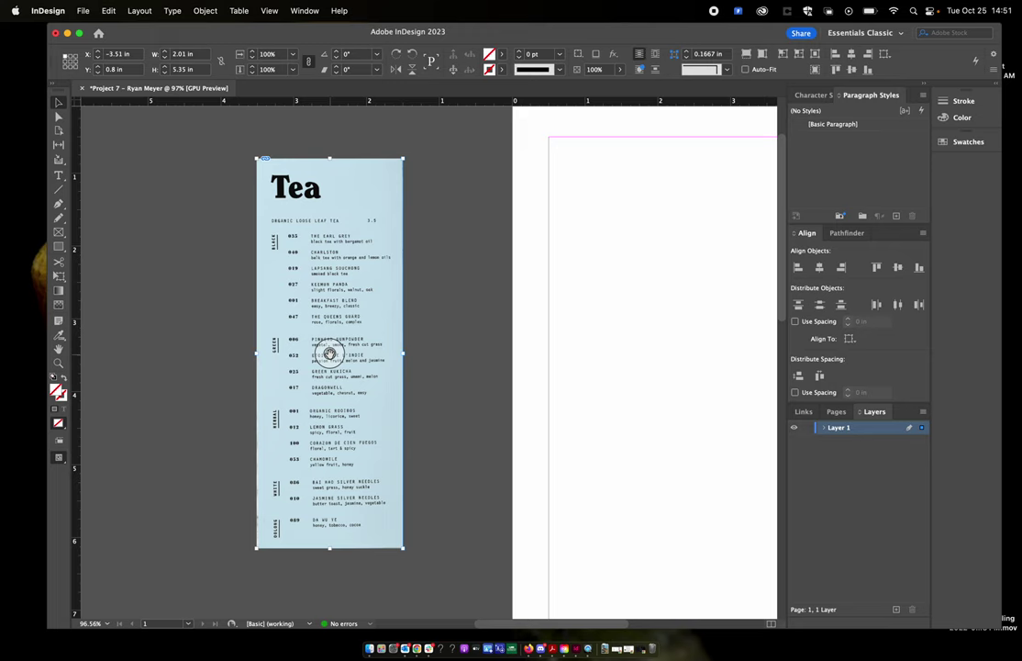
Try shifting the photo inside its frame, then undo so the Tea heading stays visible.
mouse_move(328, 352)
left_mouse_down()
mouse_move(326, 337)
mouse_move(328, 349)
mouse_move(296, 353)
mouse_move(320, 354)
mouse_move(318, 367)
left_mouse_up()
key("super+z")
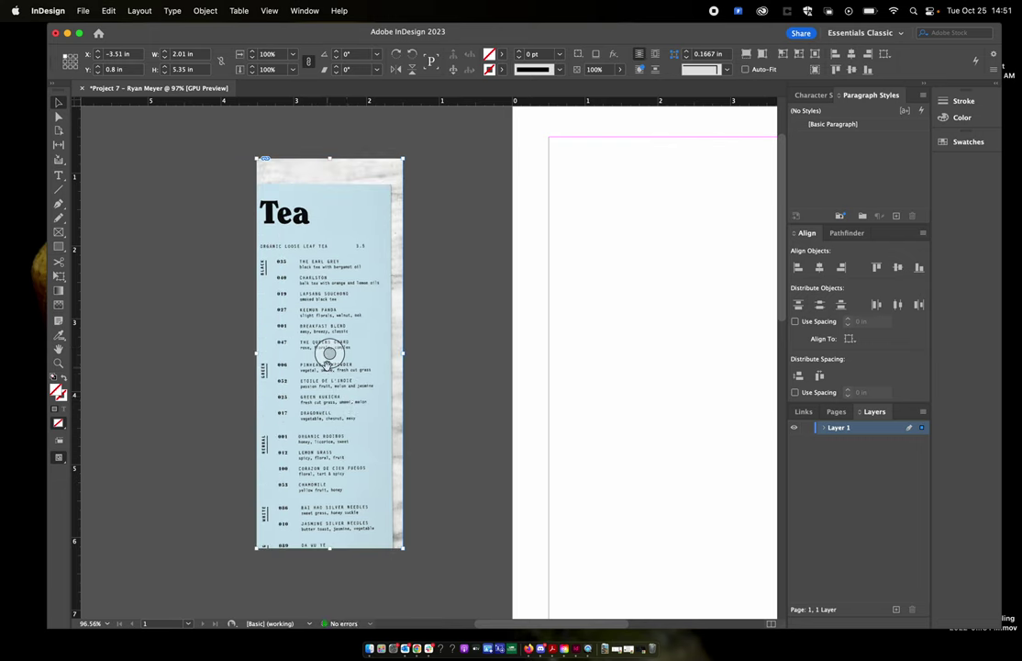
key("super+z")
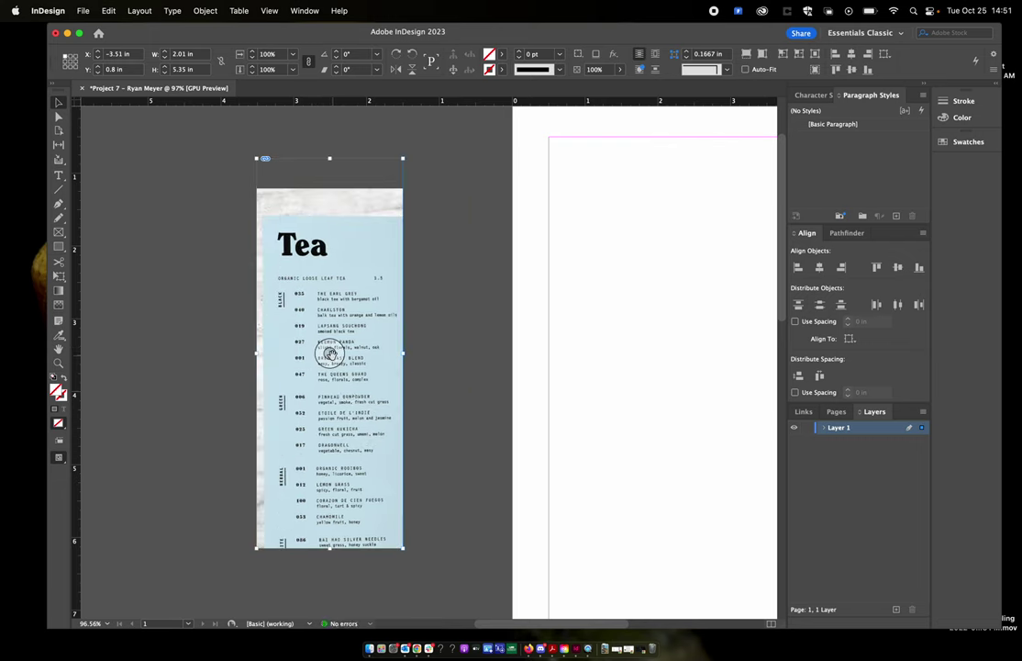
mouse_move(330, 353)
left_mouse_down()
mouse_move(332, 319)
mouse_move(331, 353)
mouse_move(327, 341)
left_mouse_up()
key("super+z")
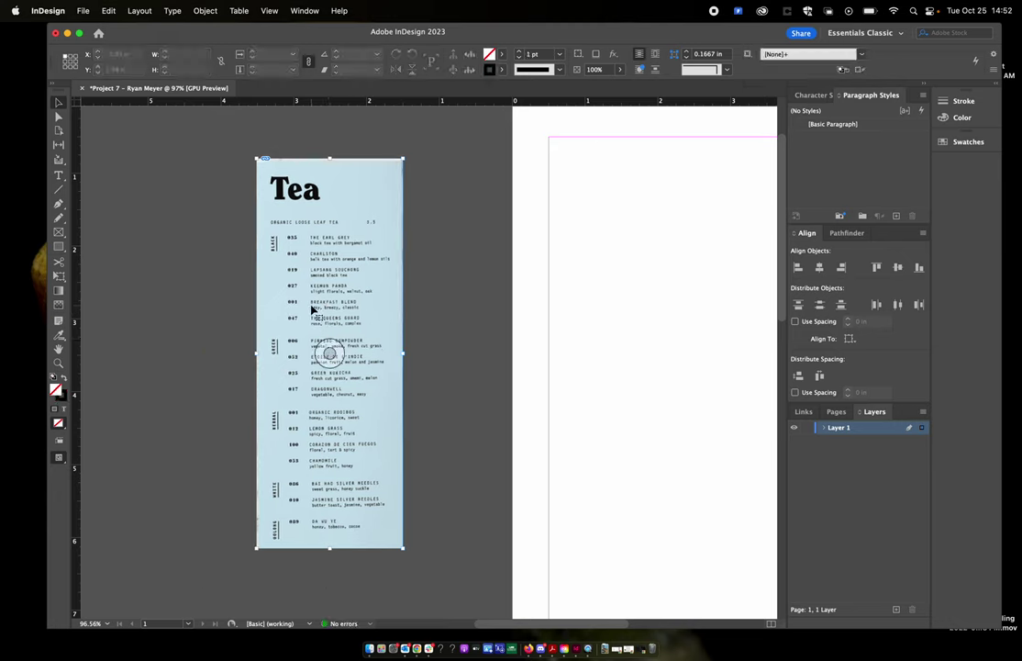
scroll(319, 294, "down", 1)
scroll(318, 293, "down", 4)
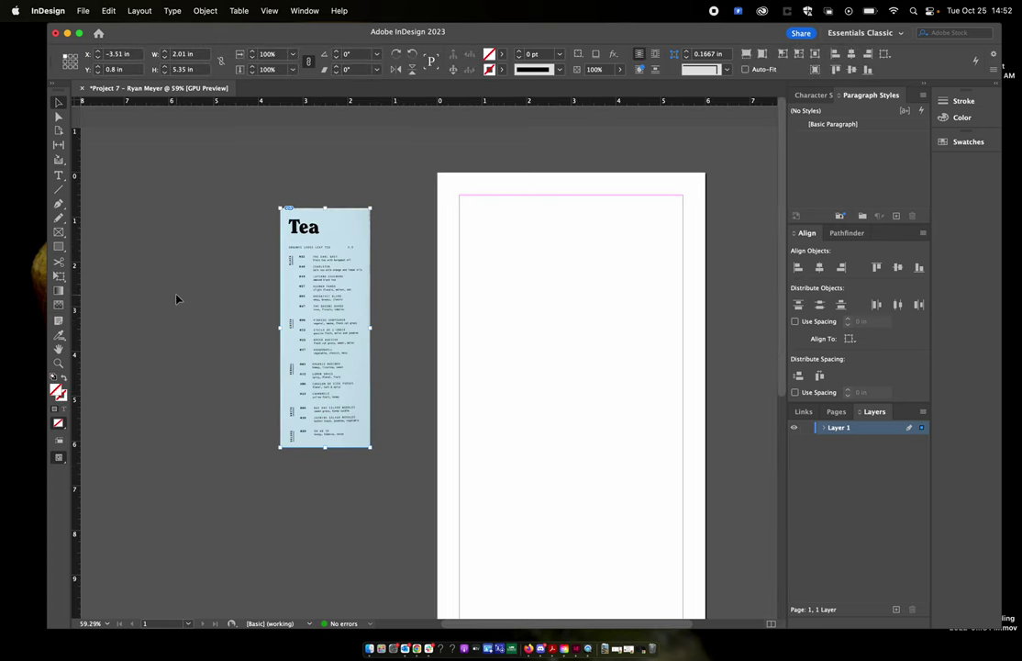
Enlarge the reference Tea menu image with Free Transform to about 3.71 × 9.88 in.
key("e")
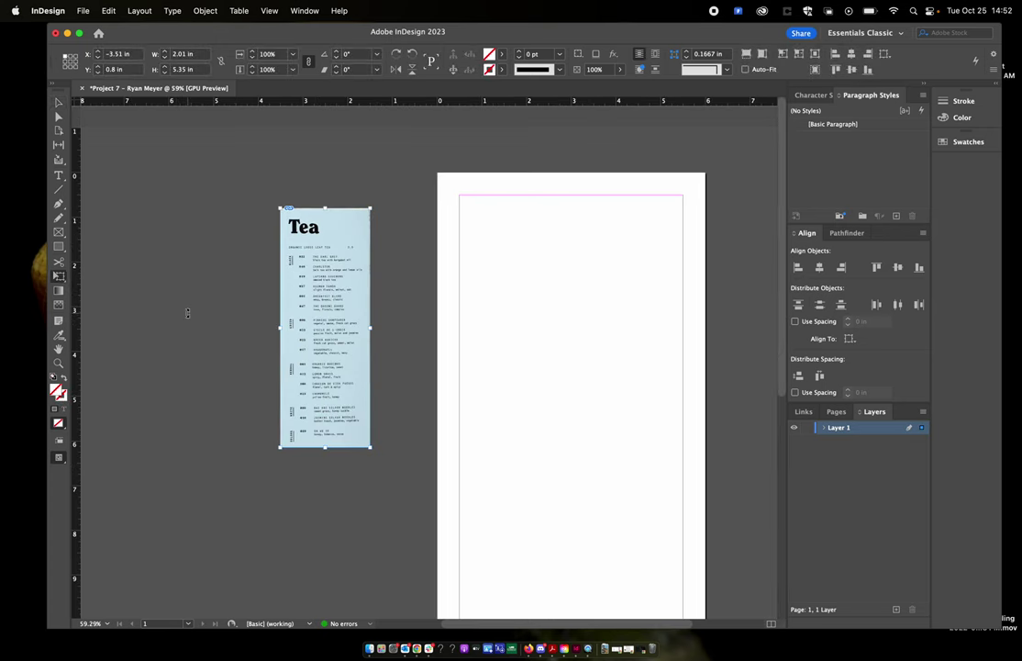
left_click(58, 276)
left_click(60, 278)
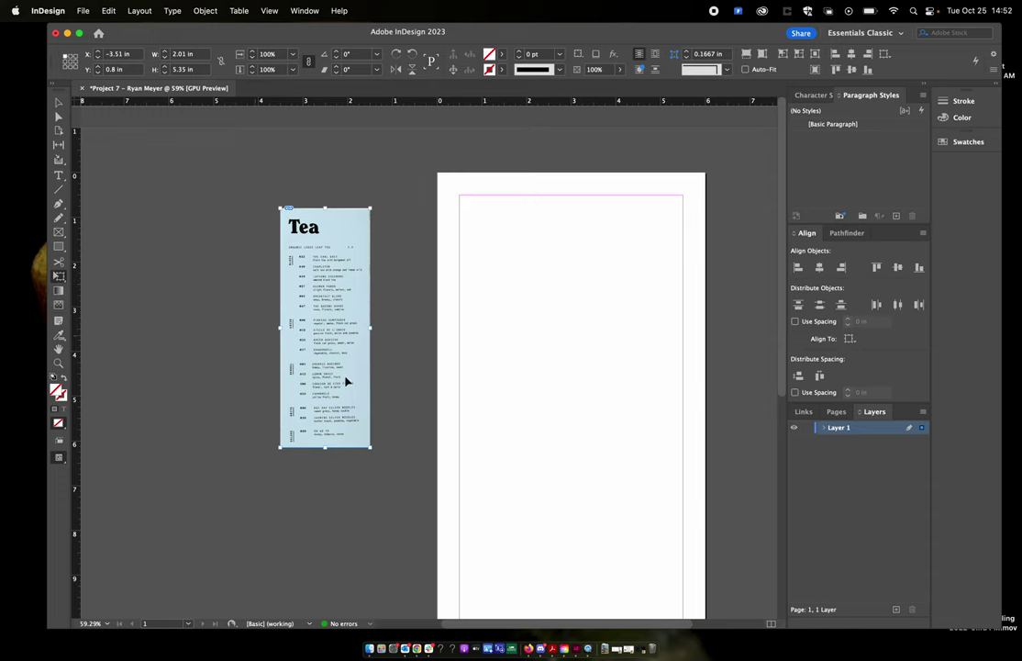
scroll(248, 396, "down", 1)
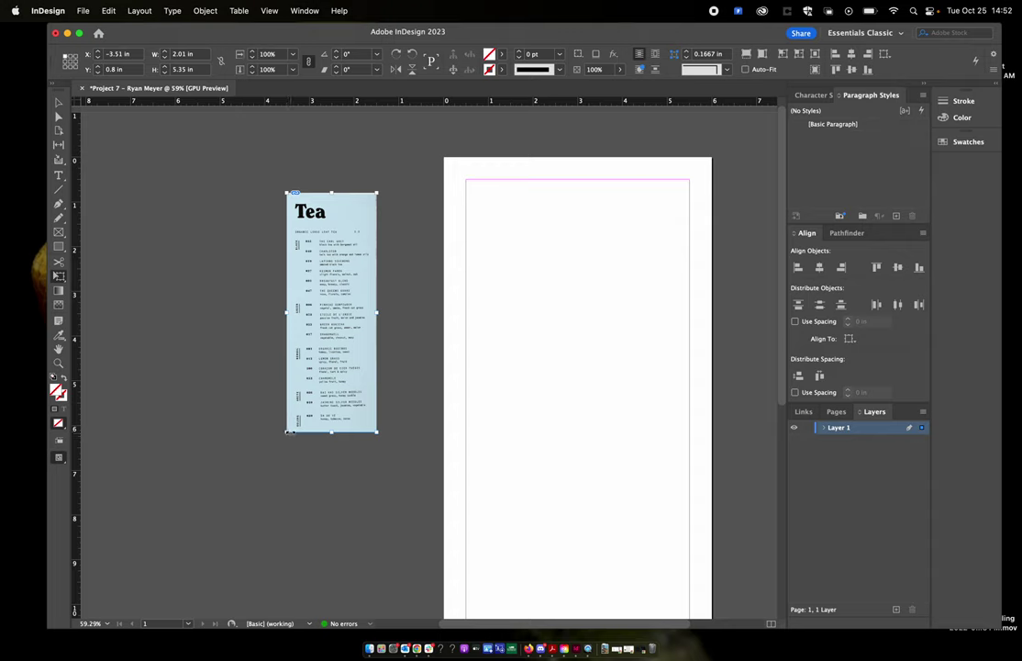
left_click_drag(287, 431, 256, 420)
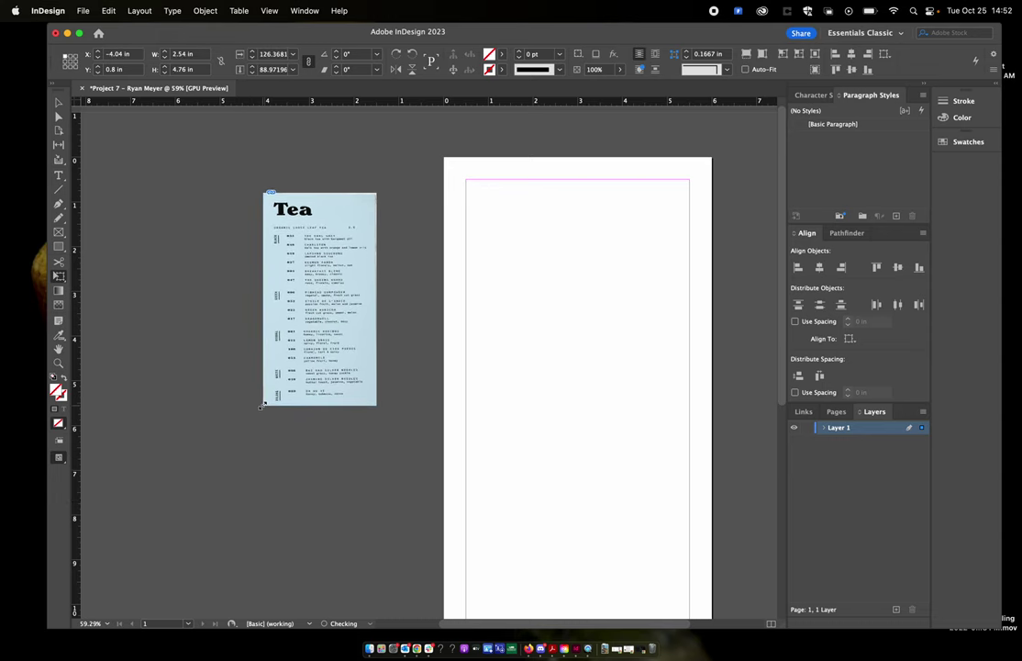
left_click_drag(256, 433, 127, 532)
scroll(289, 367, "down", 2)
scroll(289, 367, "up", 3)
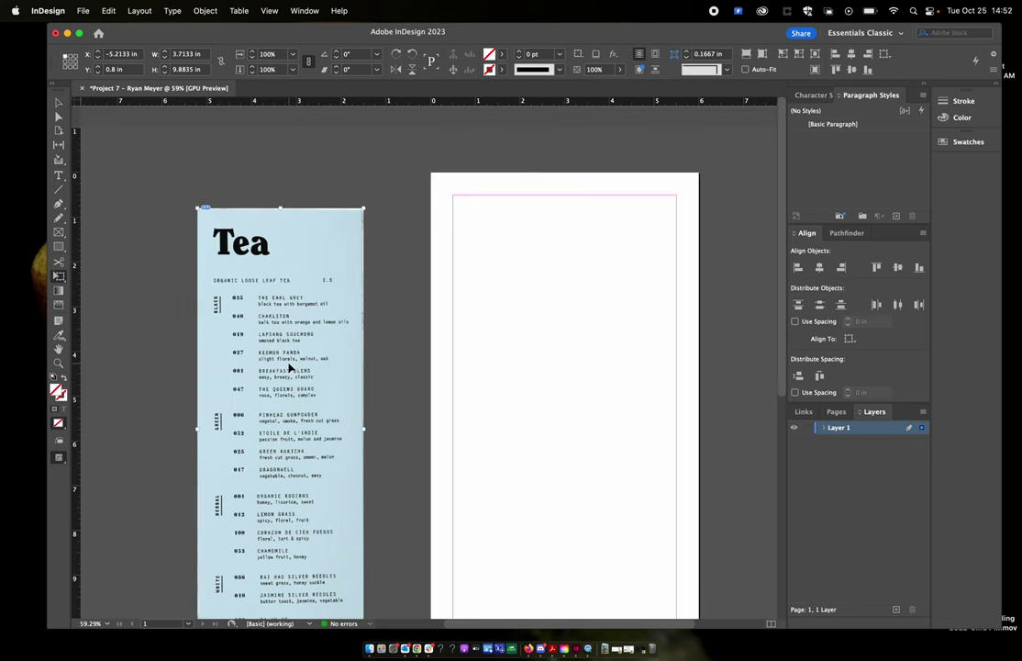
scroll(290, 367, "down", 2)
scroll(287, 367, "down", 1)
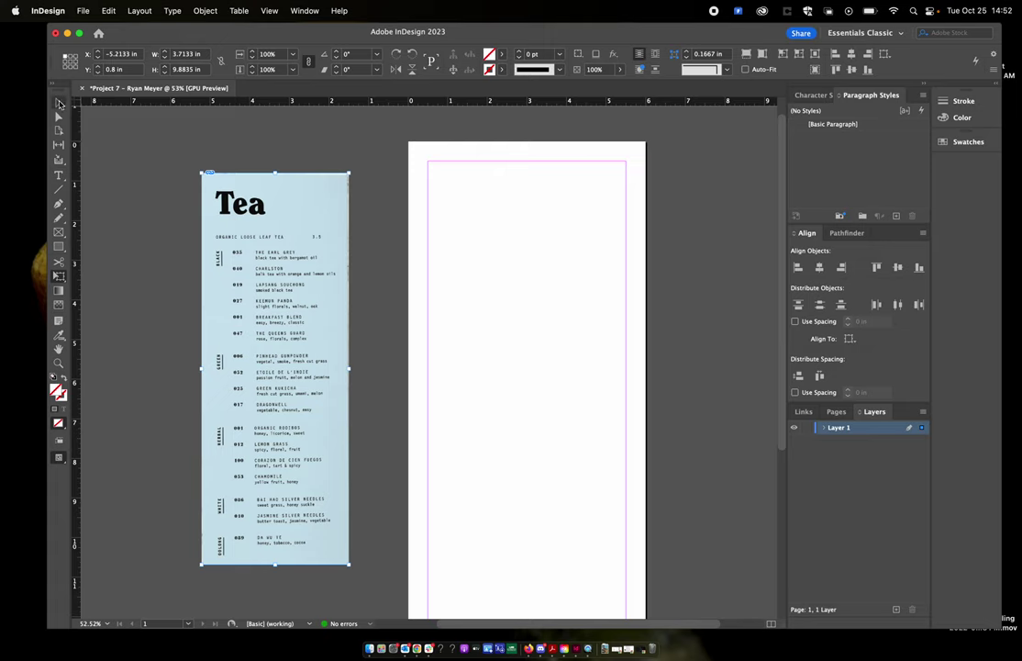
Move the enlarged reference image up and right to about X −4.22 in, Y 0.32 in.
mouse_move(317, 273)
left_mouse_down()
mouse_move(256, 264)
mouse_move(329, 262)
left_mouse_up()
scroll(328, 262, "up", 5)
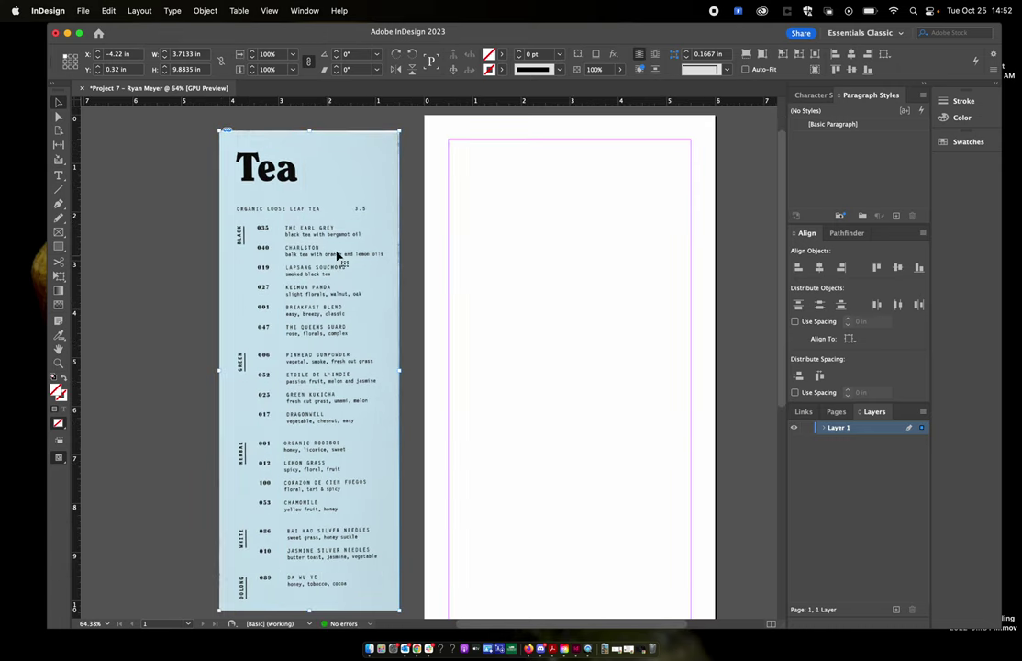
scroll(379, 229, "down", 2)
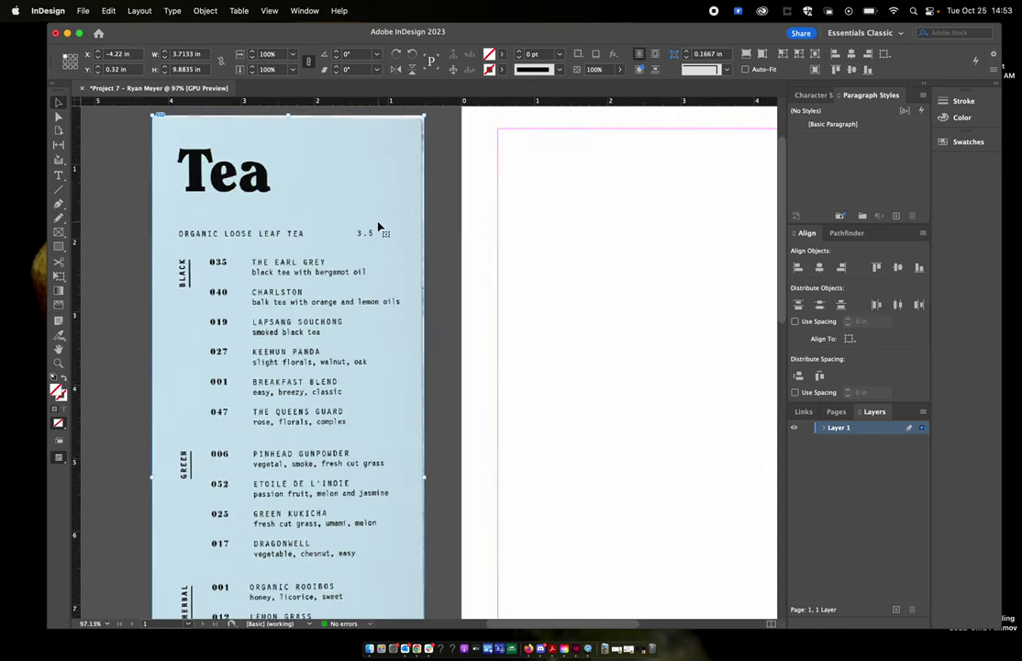
scroll(489, 262, "down", 2)
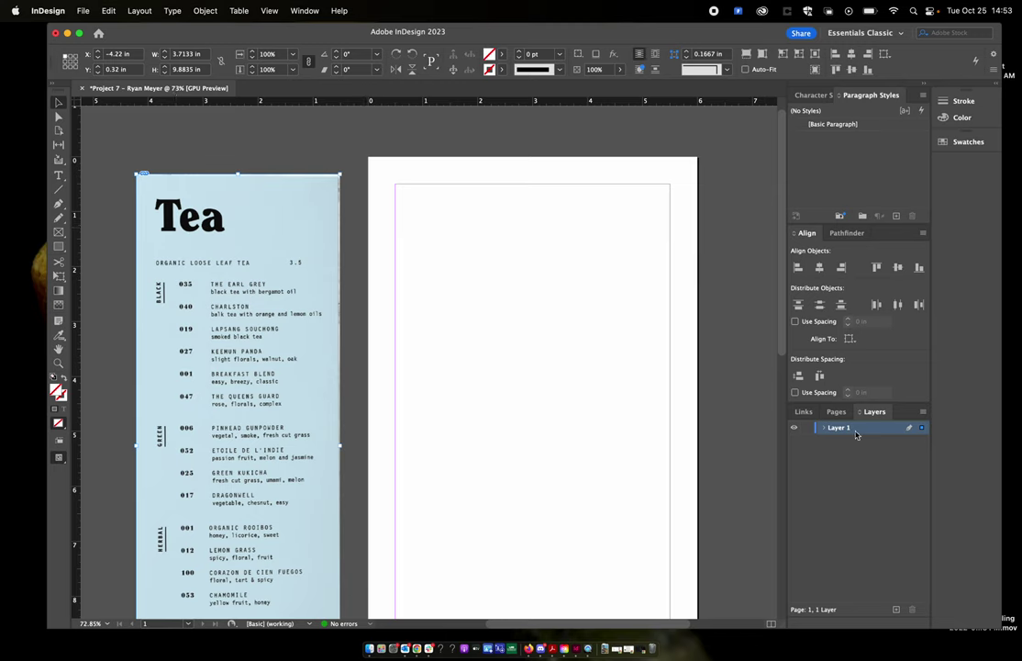
left_click(238, 396)
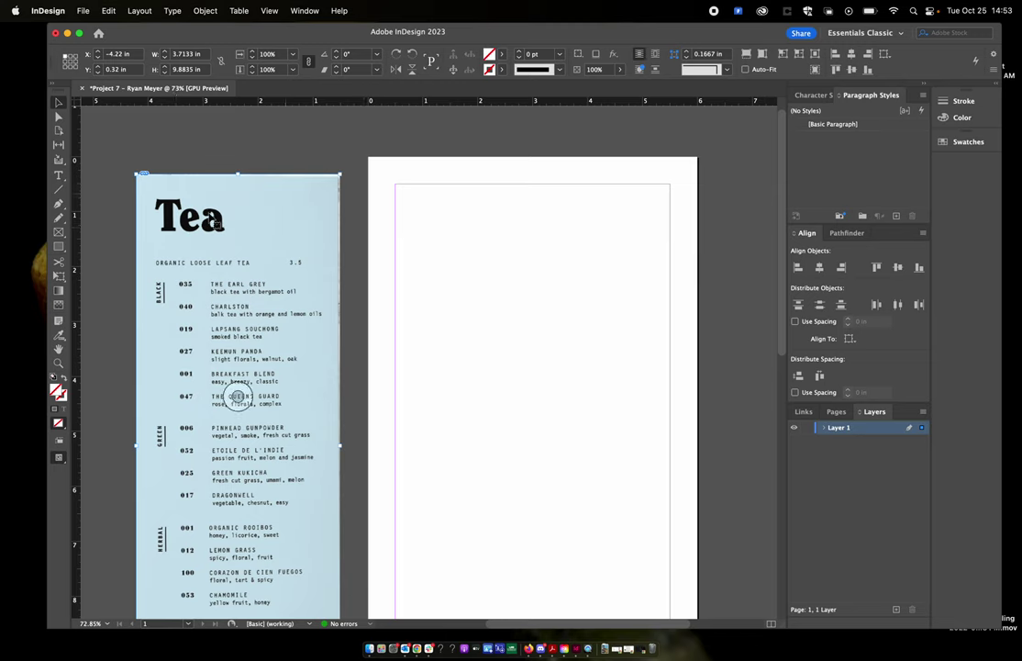
left_click(59, 176)
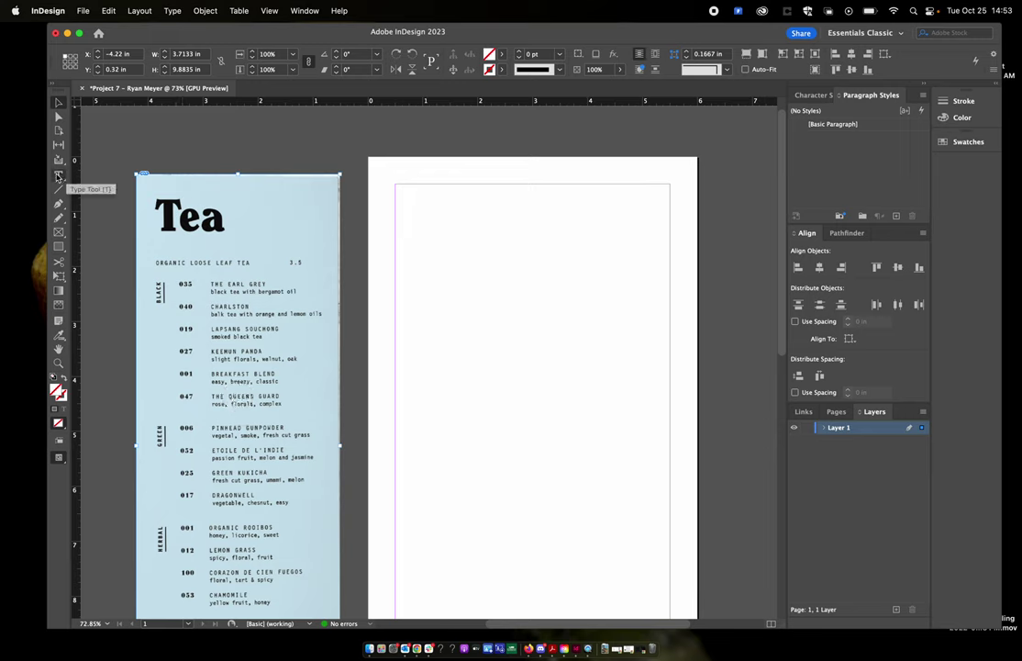
Draw a text frame at the page's top-left margin and type 'Tea'.
left_click(59, 176)
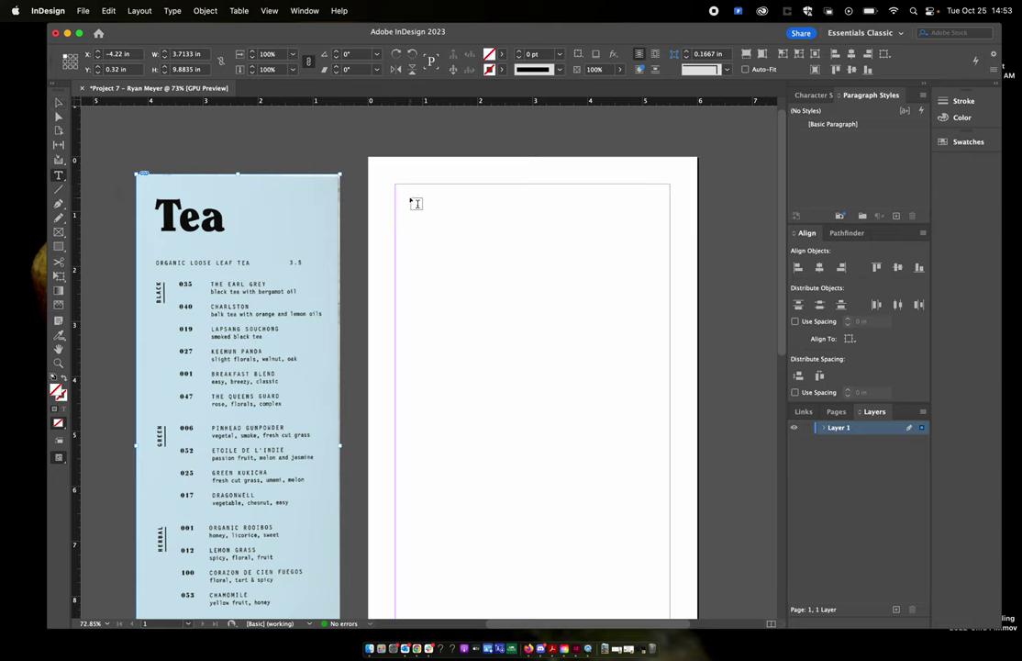
left_click_drag(409, 198, 553, 264)
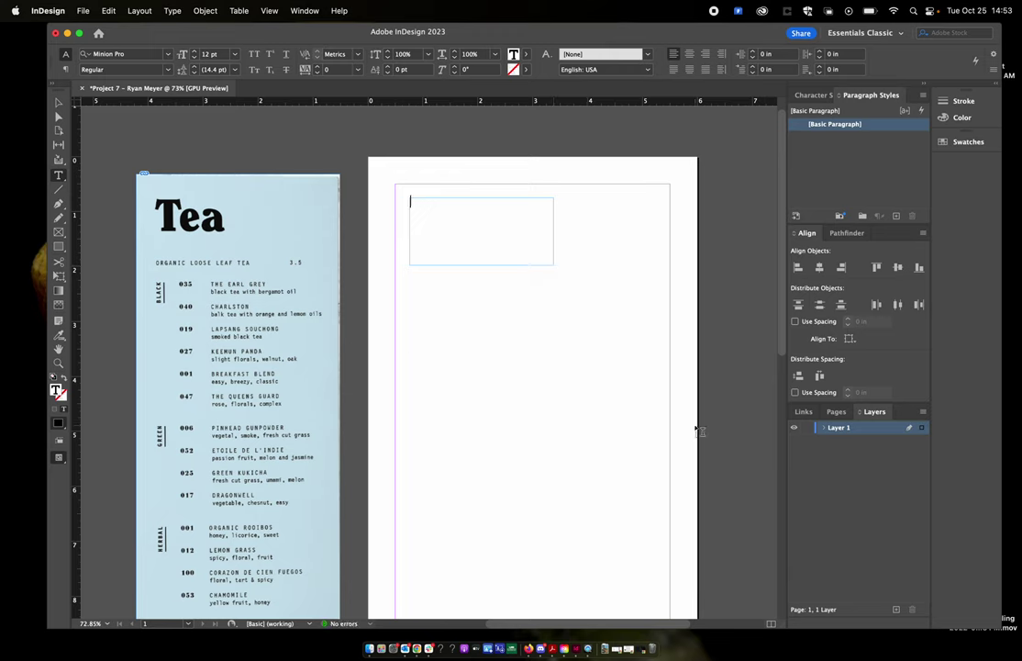
type("Tea")
left_click(57, 104)
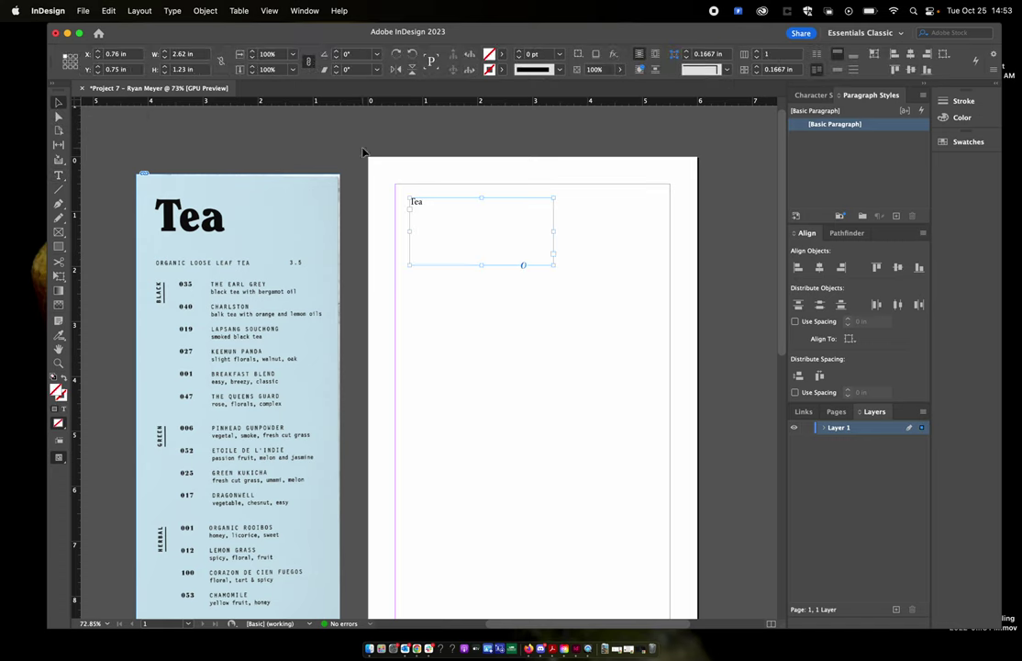
Select the word 'Tea' inside the frame, ready for formatting.
double_click(456, 217)
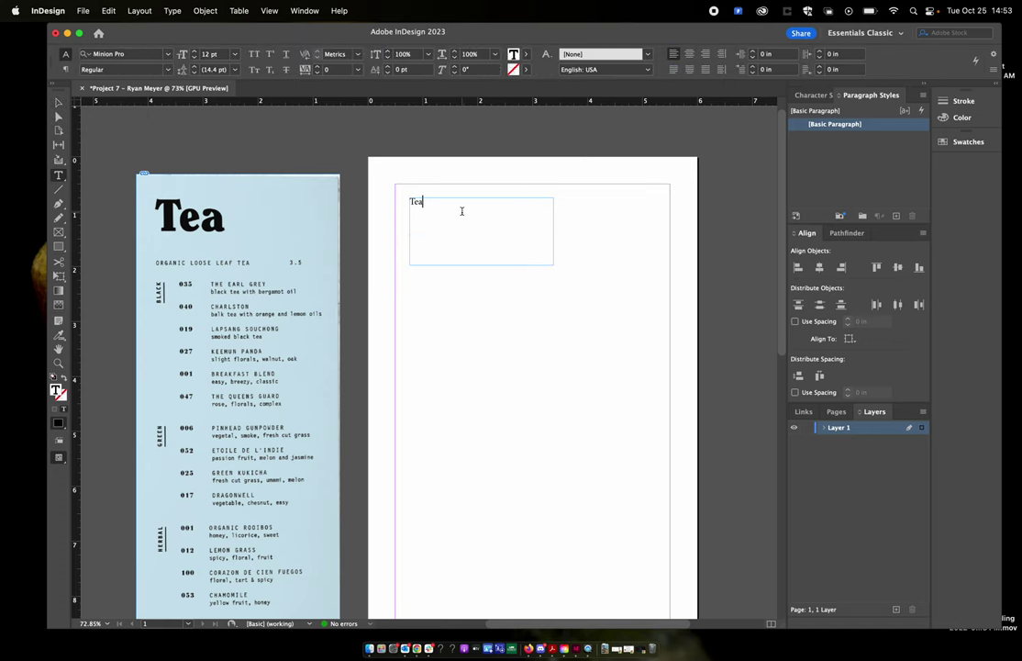
key("Escape")
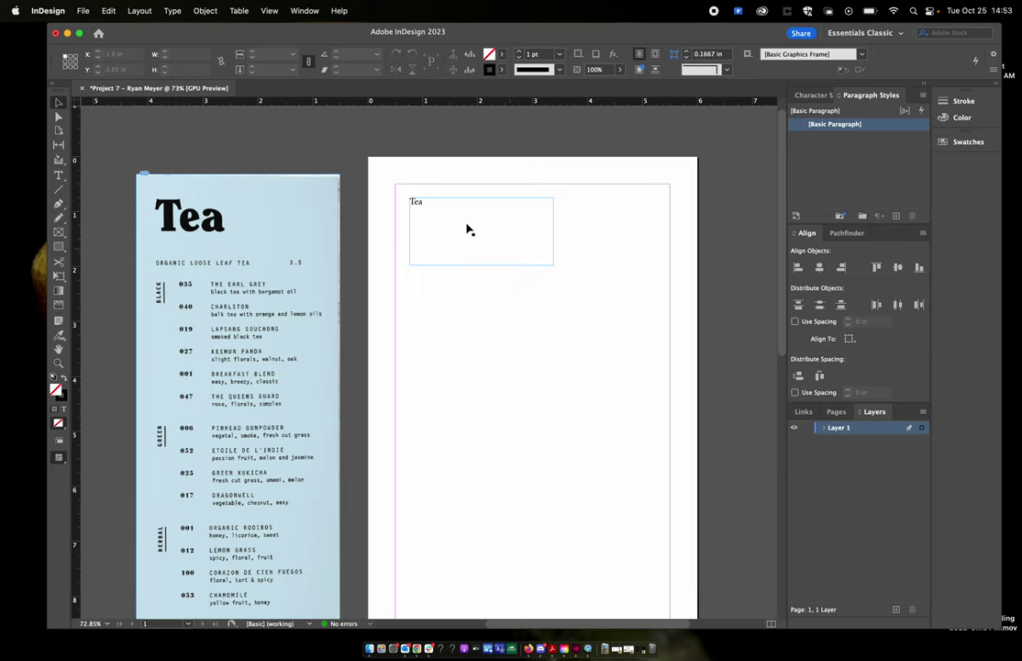
double_click(421, 208)
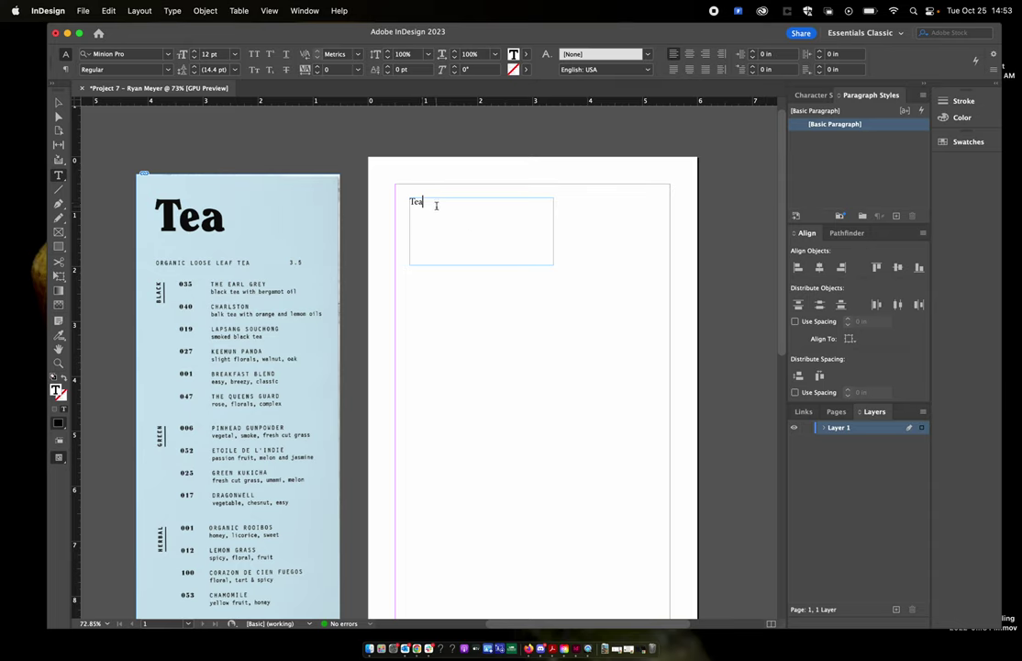
left_click_drag(431, 203, 406, 203)
left_click(426, 202)
left_click(58, 102)
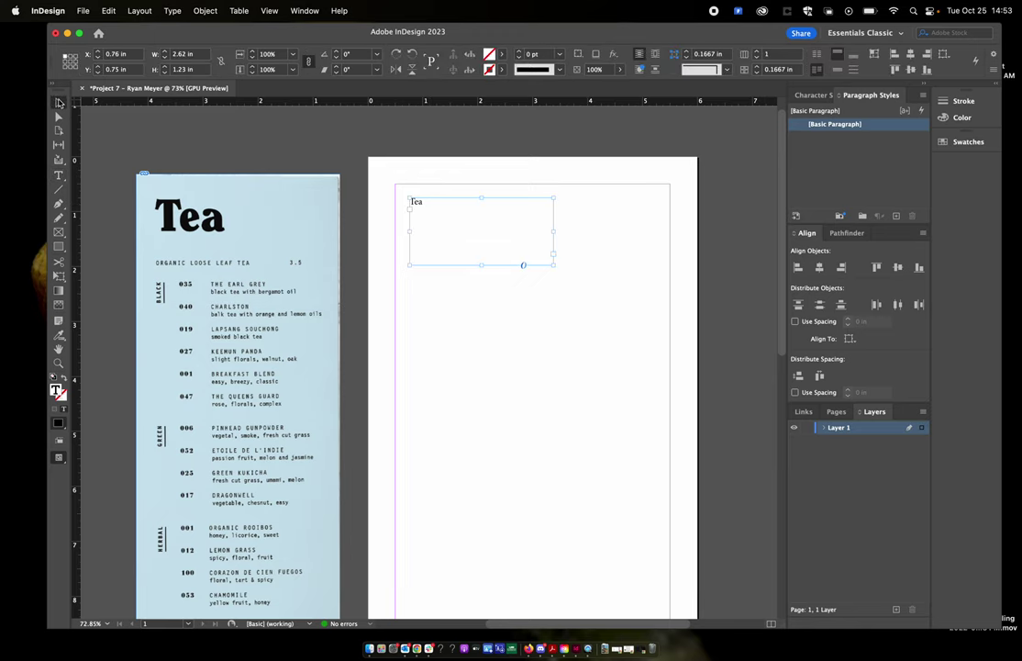
left_click(58, 176)
left_click(424, 204)
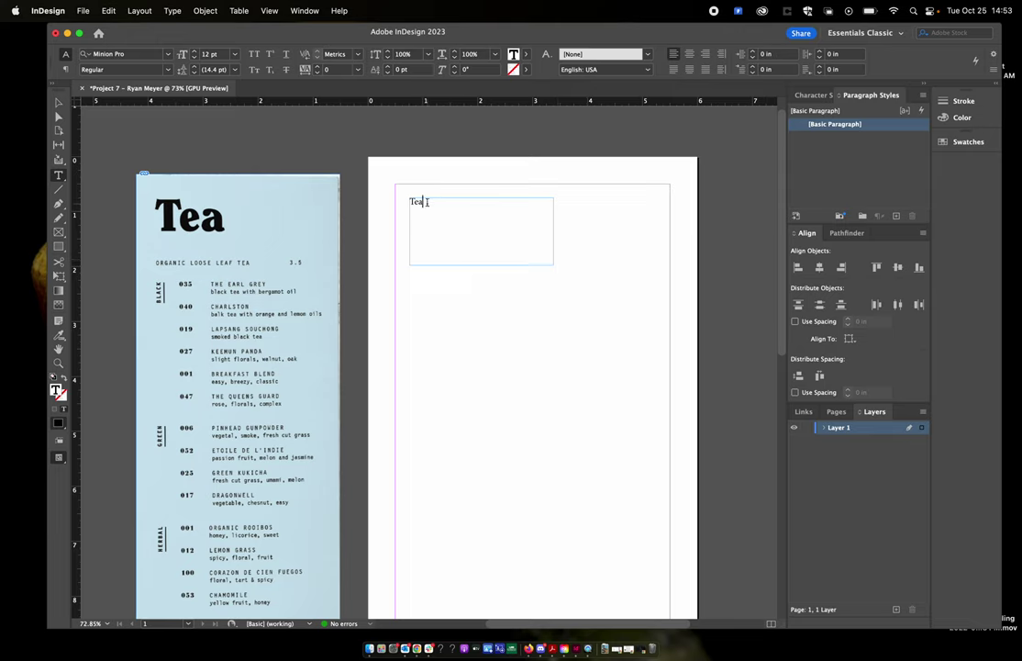
left_click_drag(427, 202, 402, 200)
left_click(461, 206)
double_click(433, 202)
Raise the Tea heading's font size to 50 pt, then step it up to 70 pt.
left_click(195, 52)
left_click(195, 51)
left_click(195, 51)
left_click(195, 51)
left_click(195, 51)
left_click(194, 52)
left_click(209, 54)
key("Return")
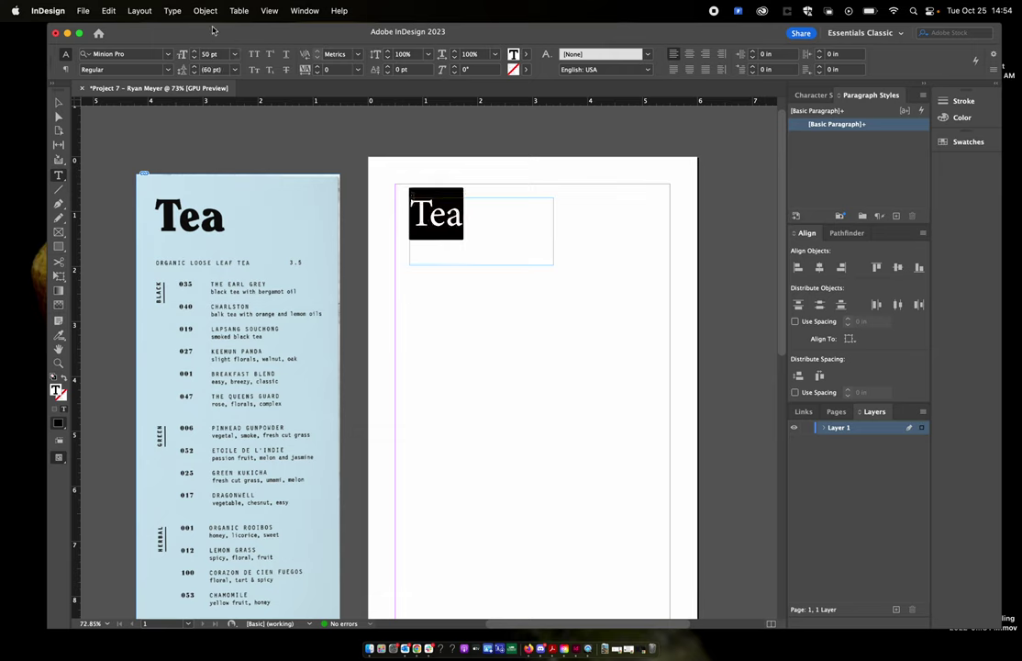
left_click(194, 53)
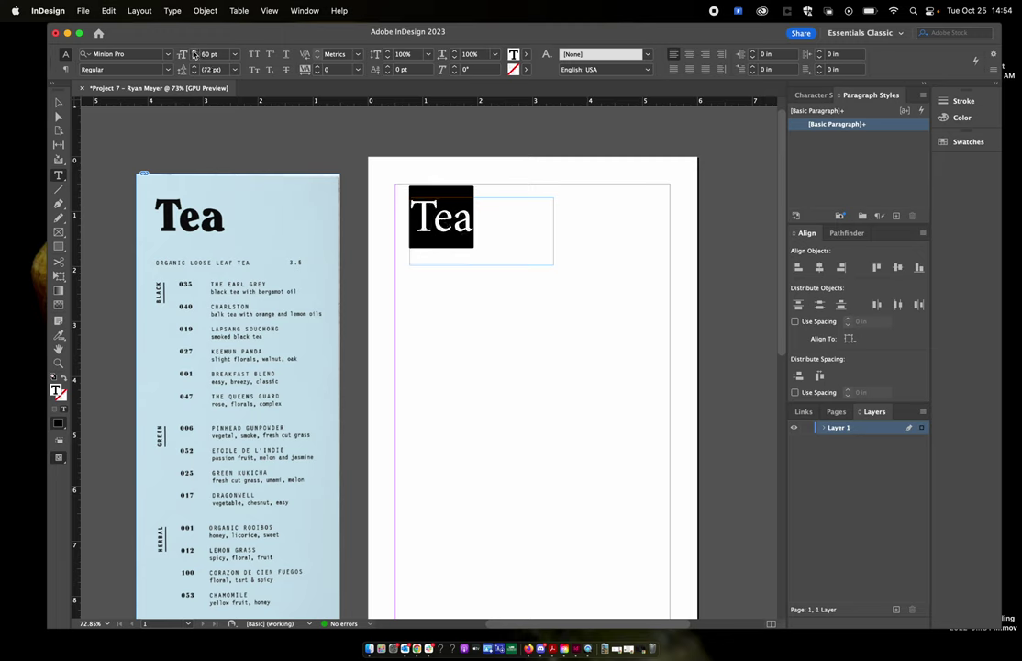
left_click(193, 52)
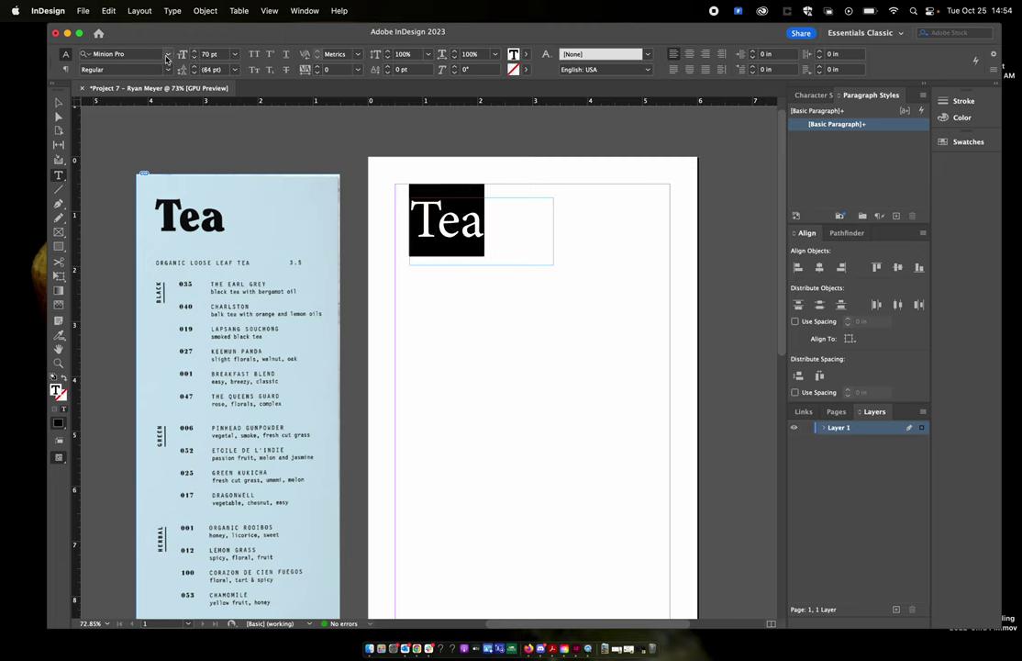
Browse the font list and try Source Sans Pro (OTF) Semibold on the heading.
left_click(167, 54)
scroll(167, 241, "down", 5)
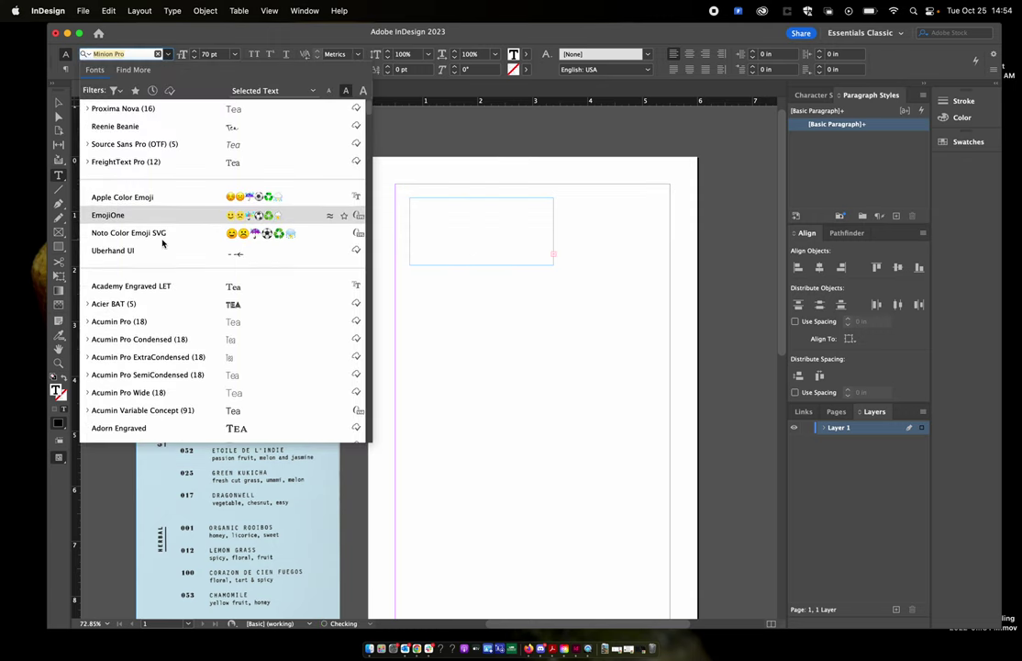
scroll(164, 246, "down", 10)
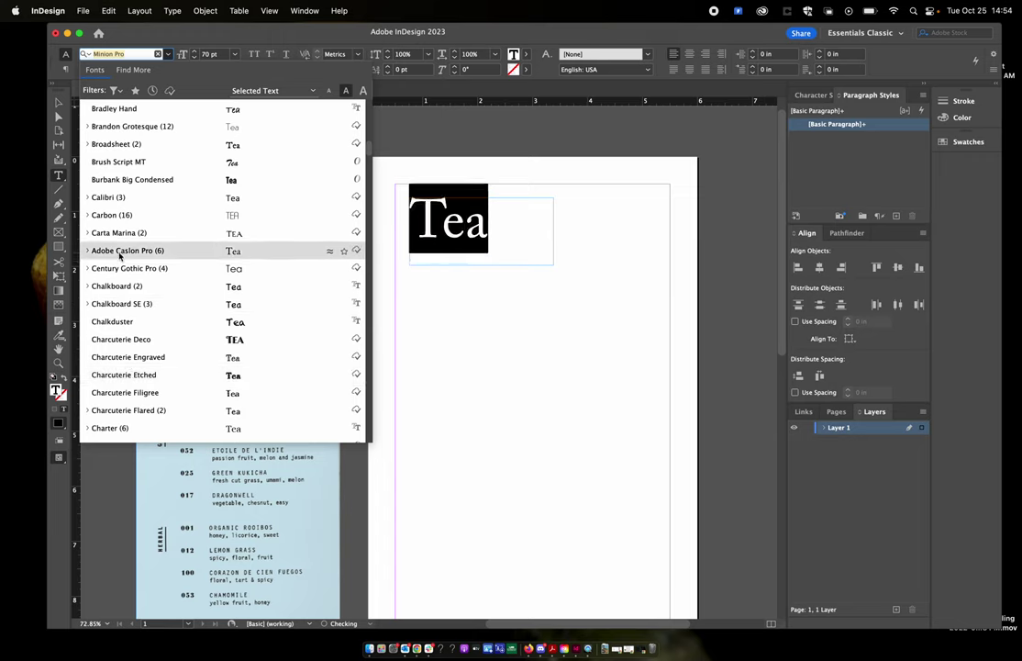
scroll(211, 276, "up", 2)
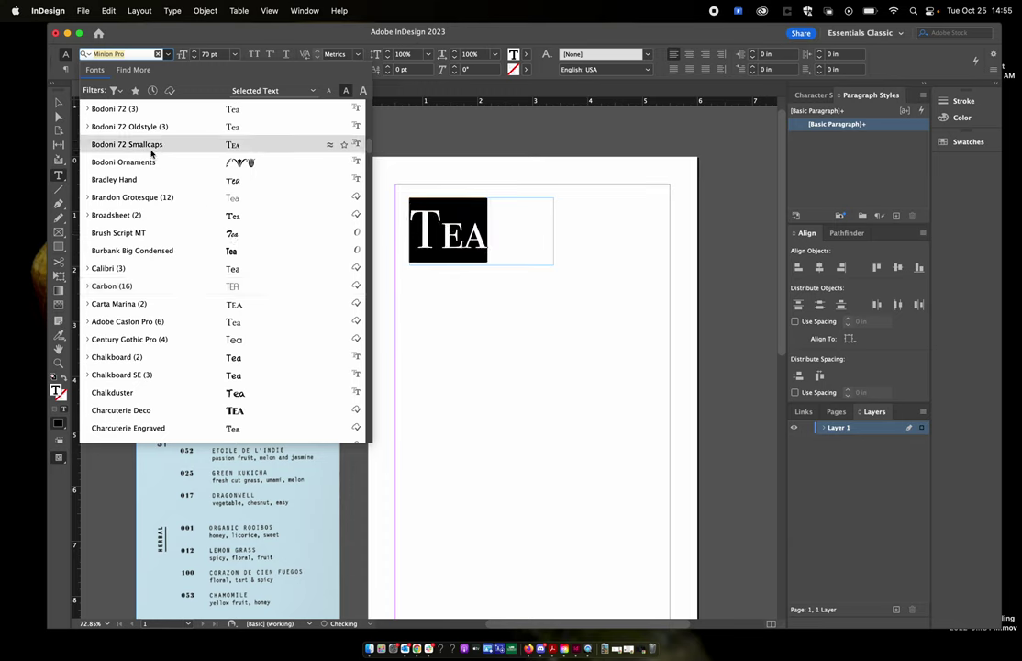
scroll(170, 266, "down", 20)
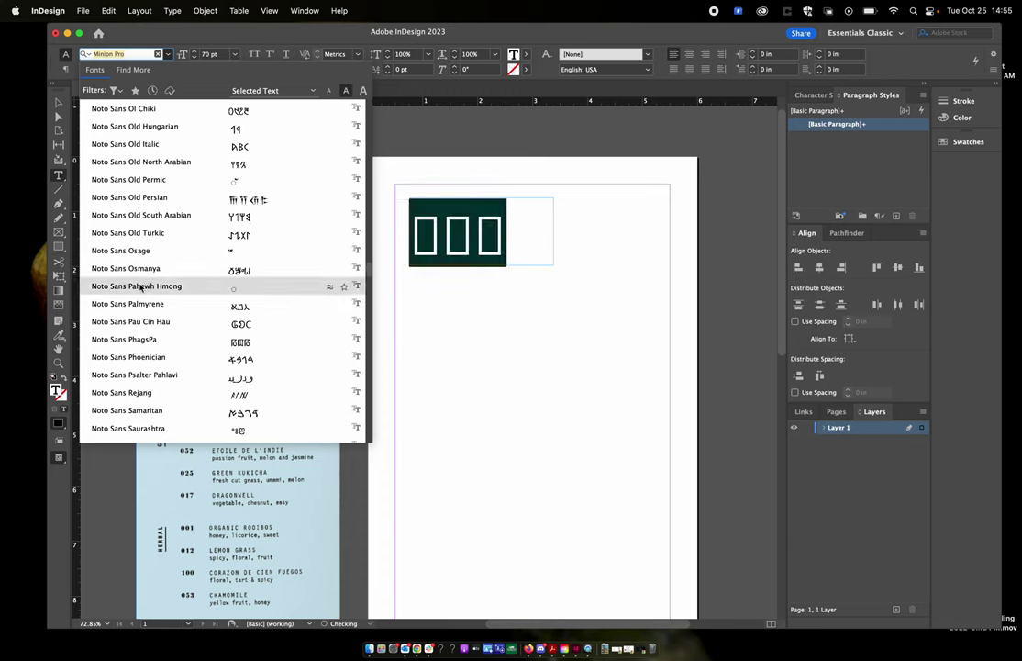
scroll(140, 287, "down", 10)
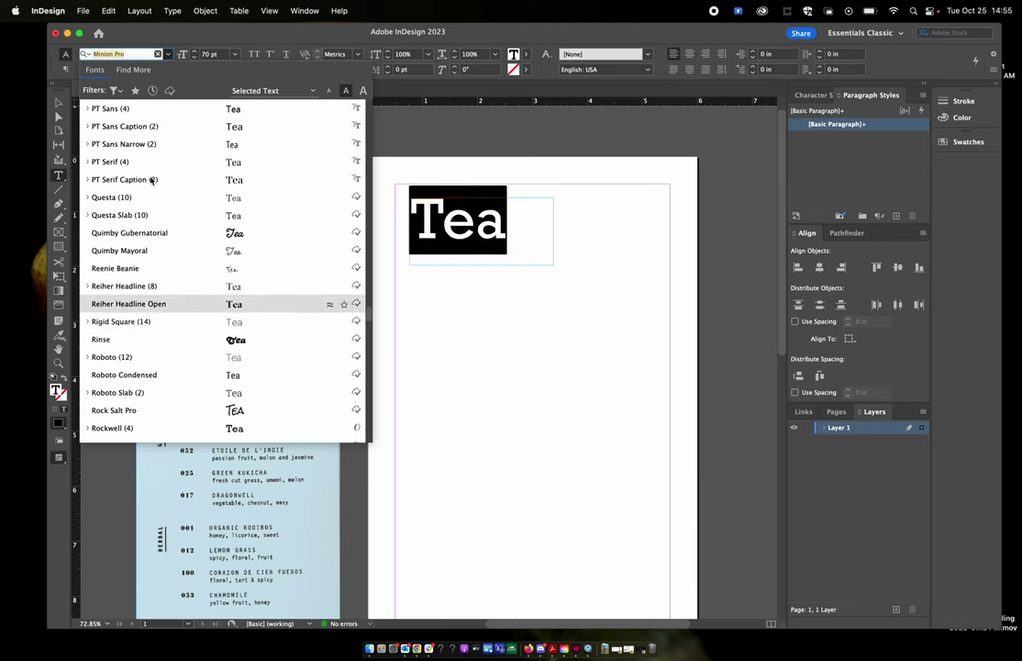
scroll(119, 208, "down", 3)
scroll(119, 208, "down", 8)
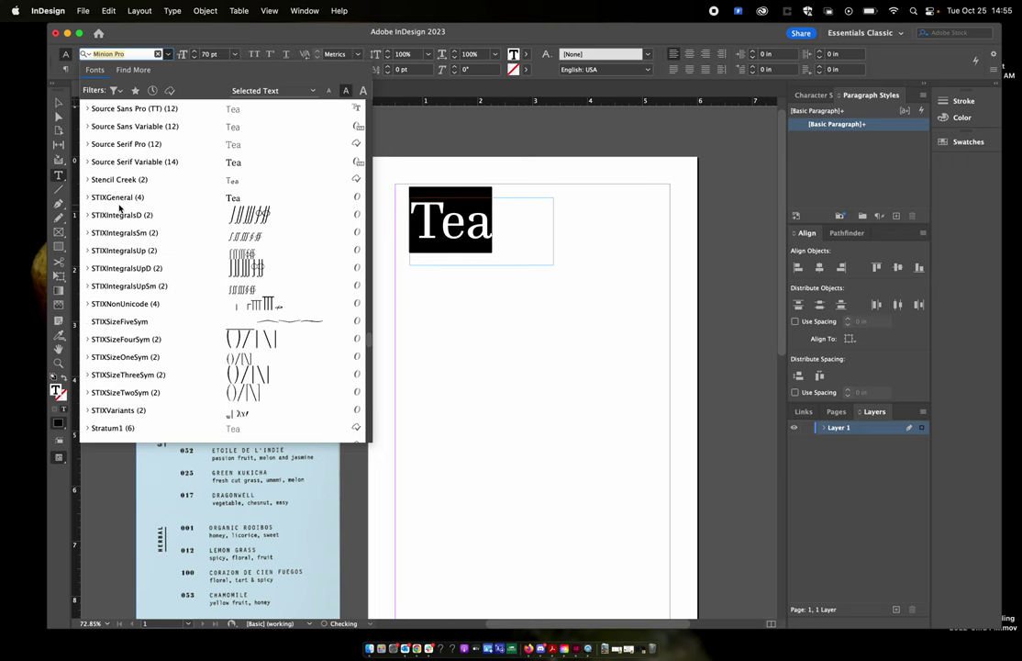
scroll(115, 147, "up", 1)
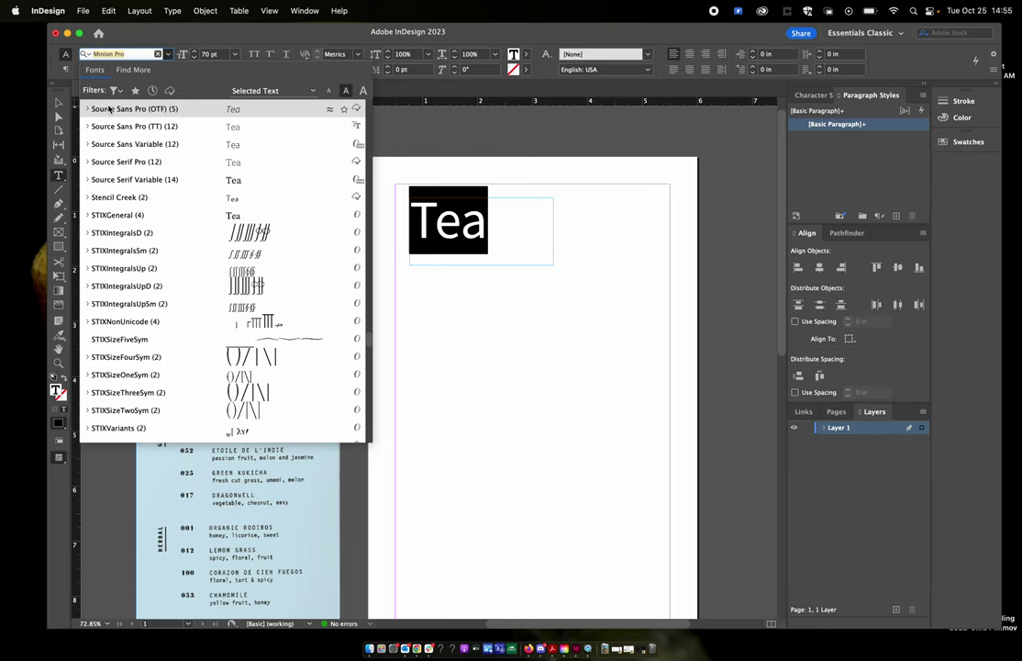
left_click(119, 111)
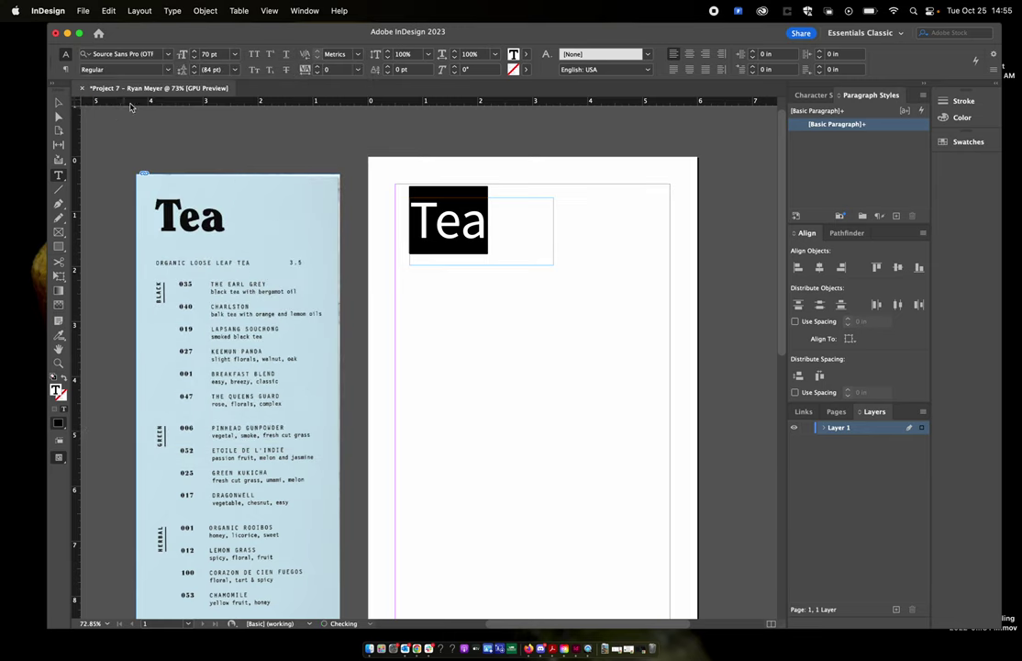
left_click(150, 69)
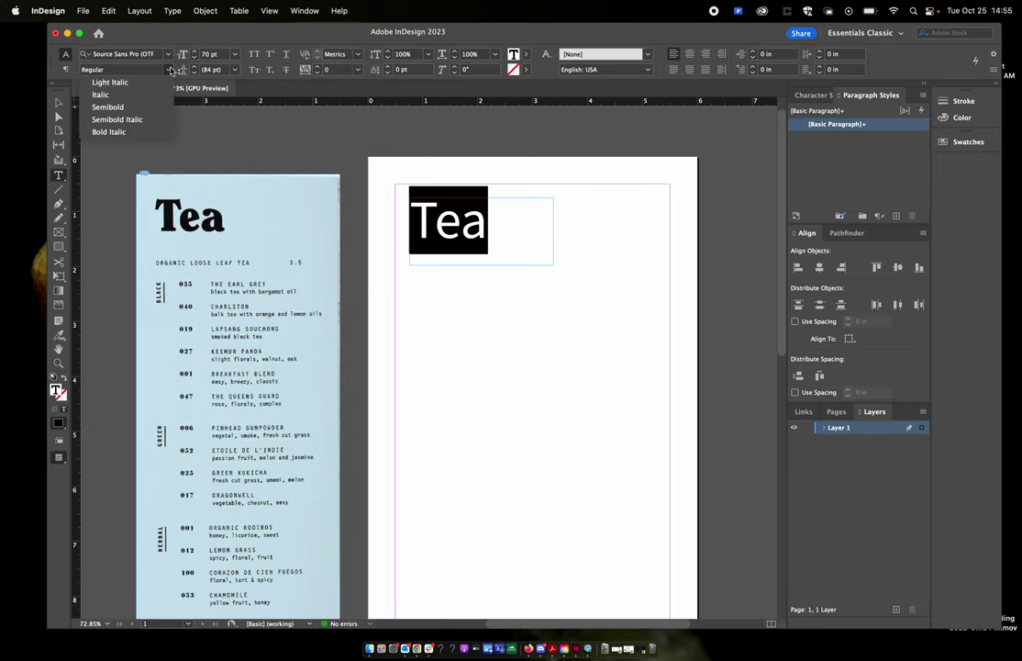
left_click(119, 106)
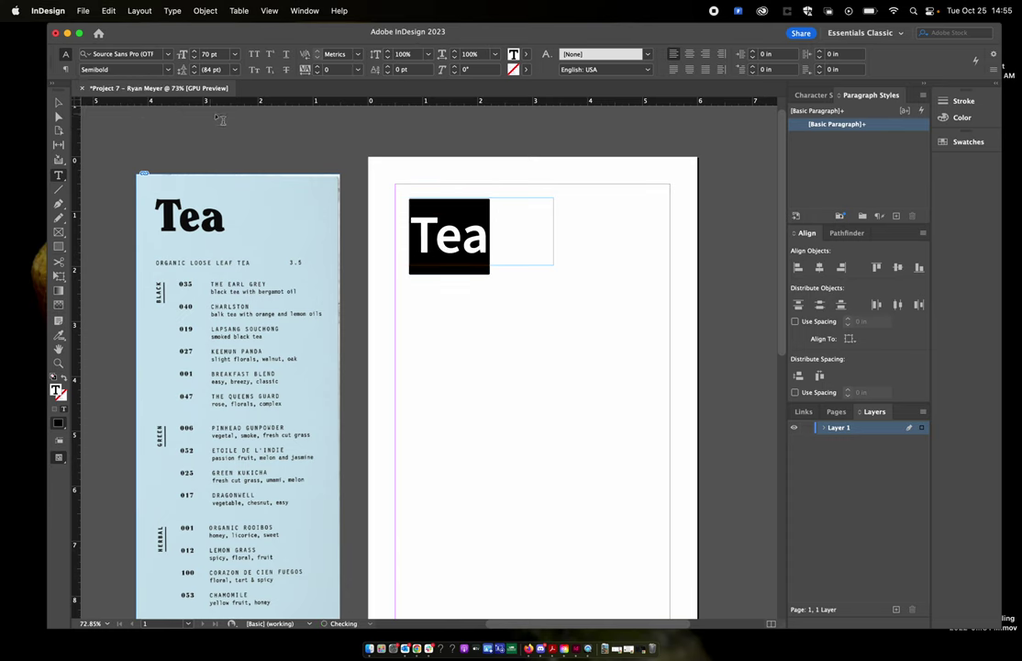
Set the heading to Source Sans Pro (TT) Bold and deselect it.
left_click(169, 55)
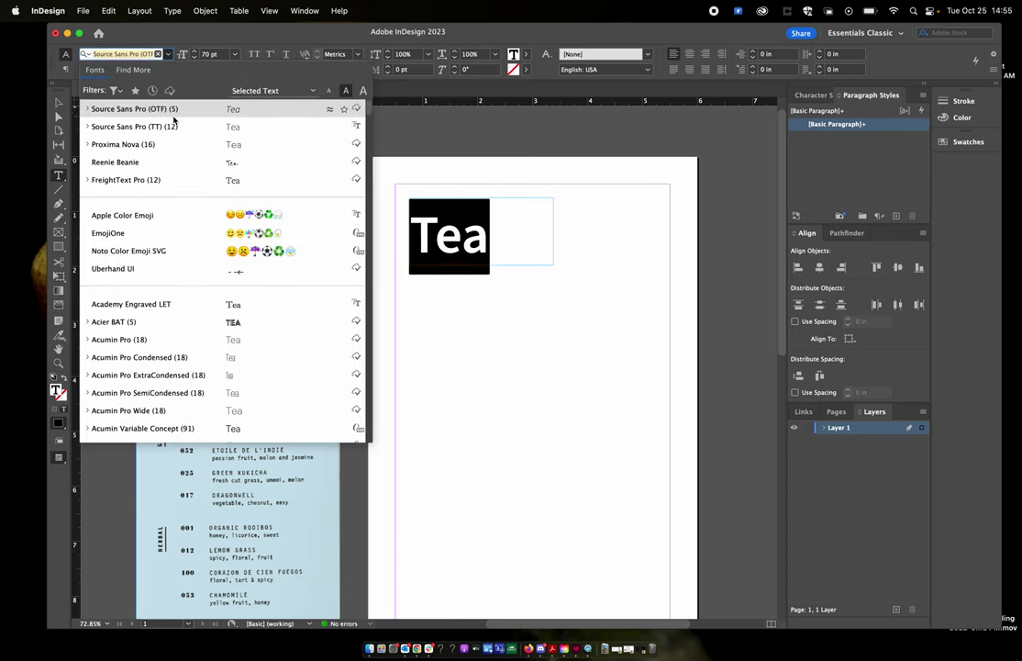
left_click(120, 126)
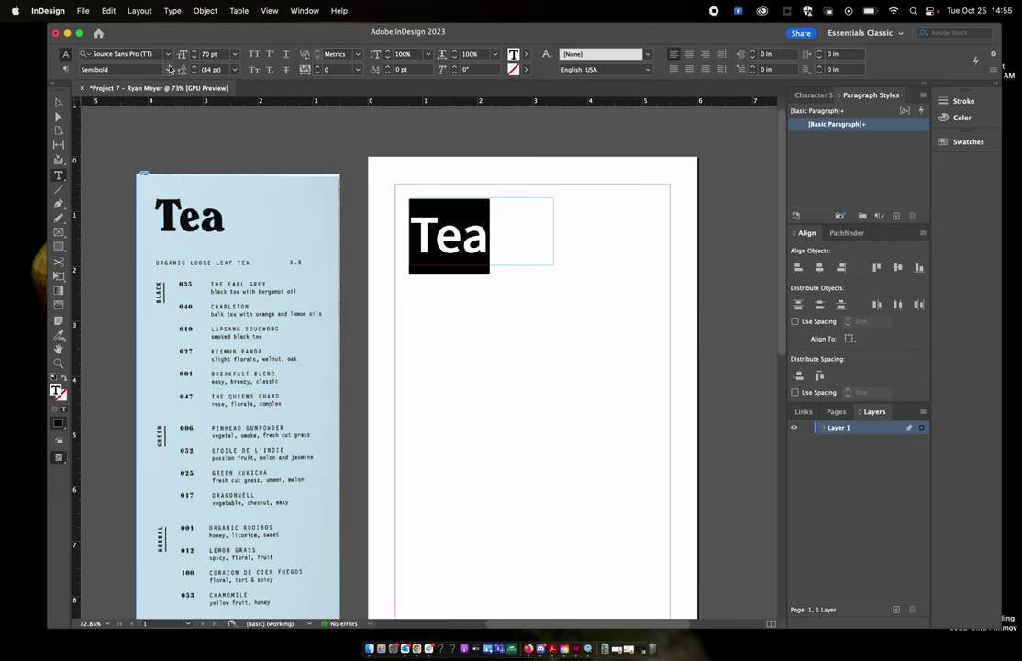
left_click(147, 70)
left_click(103, 207)
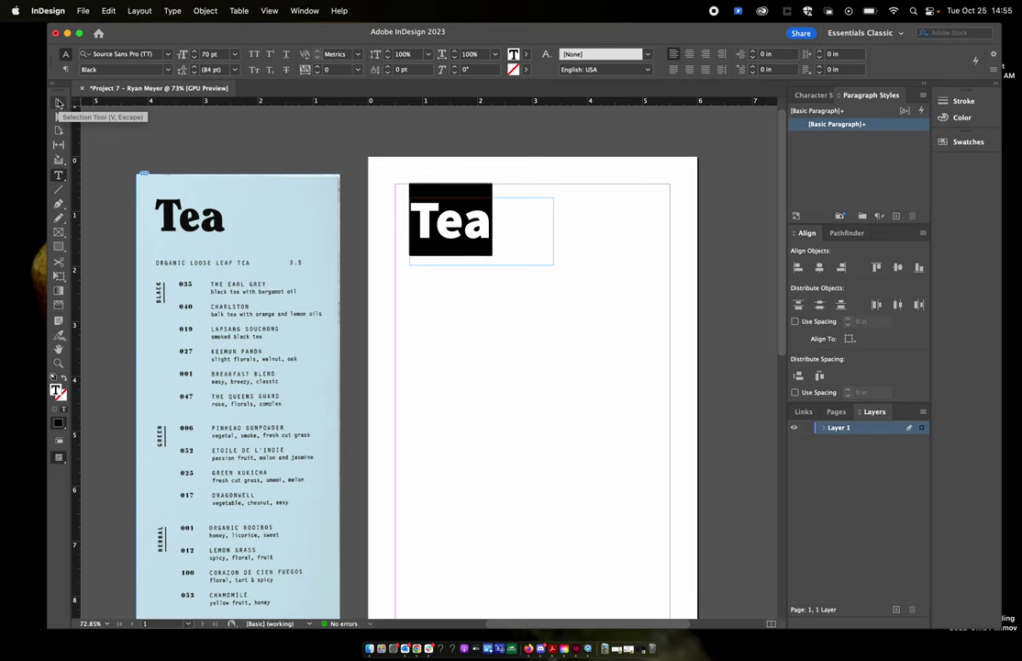
left_click(147, 70)
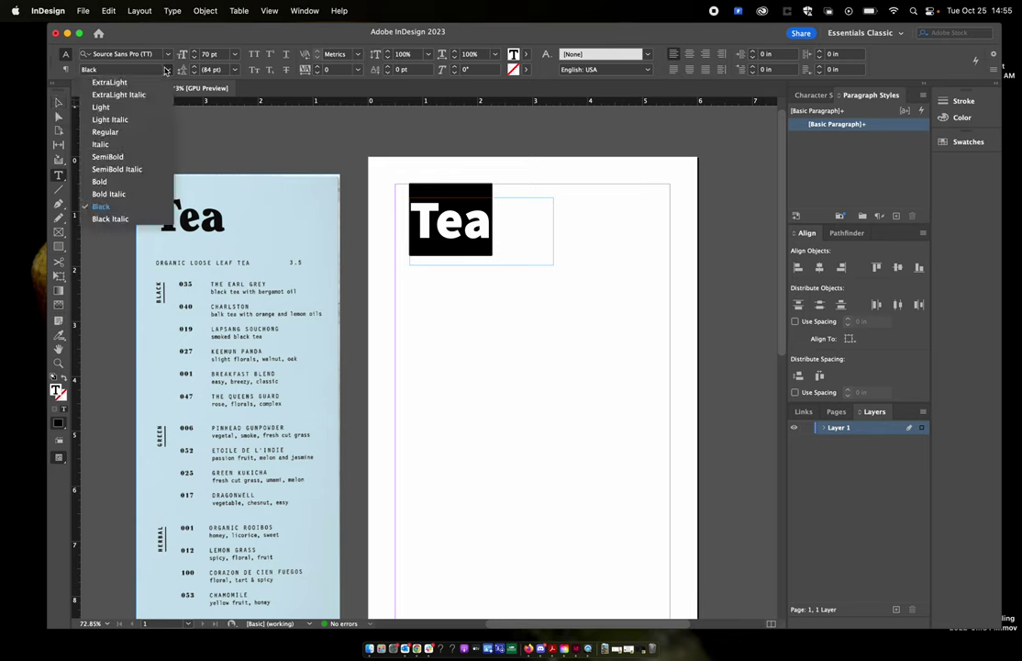
left_click(103, 181)
key("Escape")
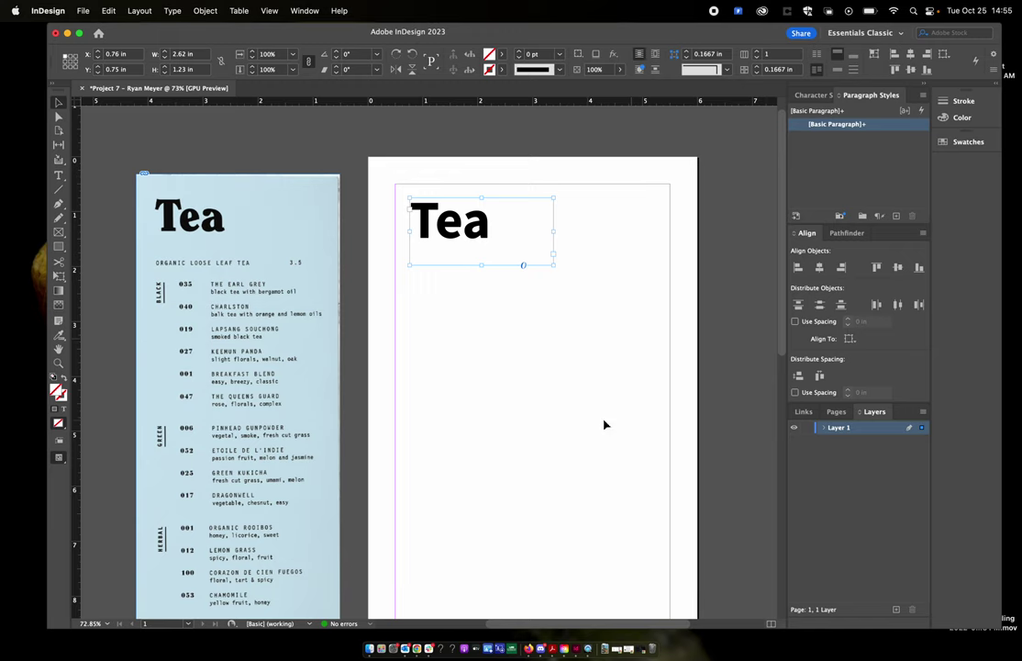
left_click(605, 424)
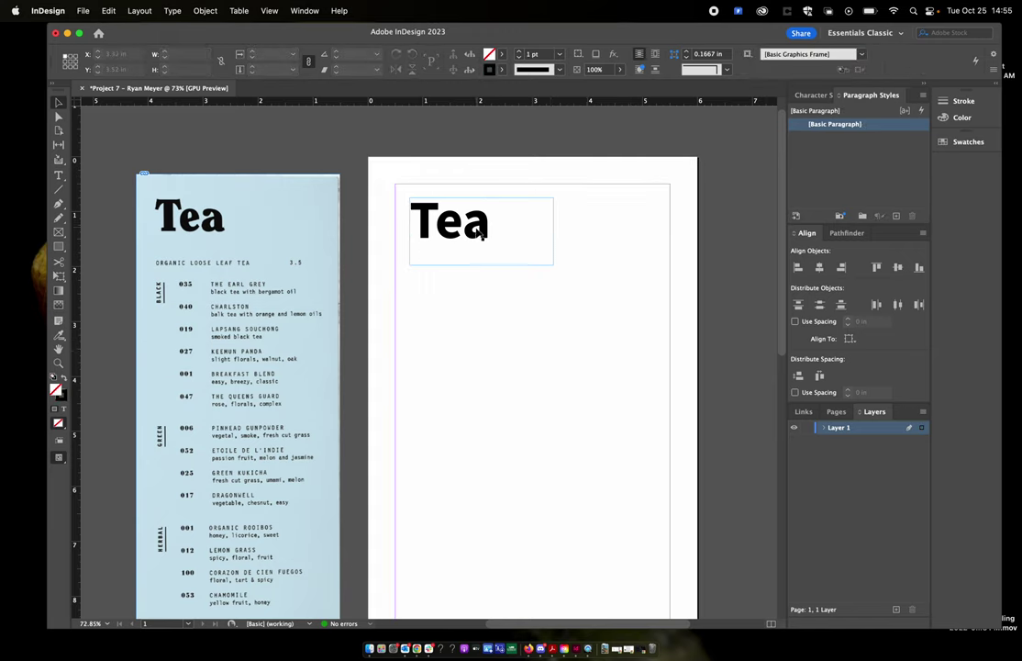
Nudge the Tea frame and pull its bottom edge up to hug the text.
mouse_move(482, 224)
left_mouse_down()
mouse_move(497, 240)
mouse_move(487, 235)
mouse_move(477, 248)
mouse_move(498, 238)
mouse_move(484, 237)
left_mouse_up()
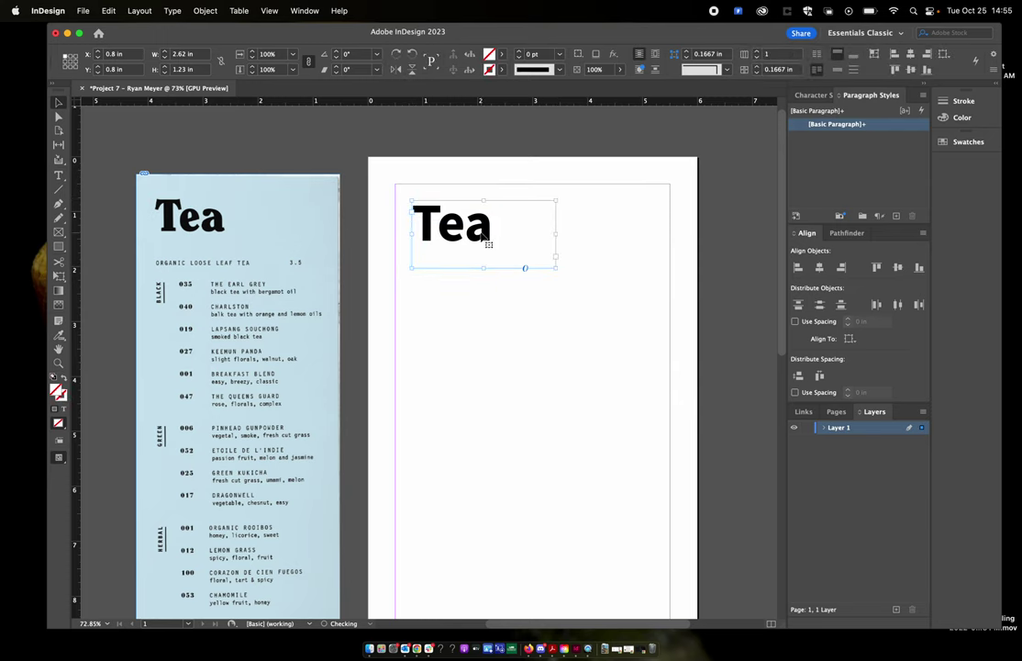
left_click(518, 329)
scroll(519, 329, "down", 2)
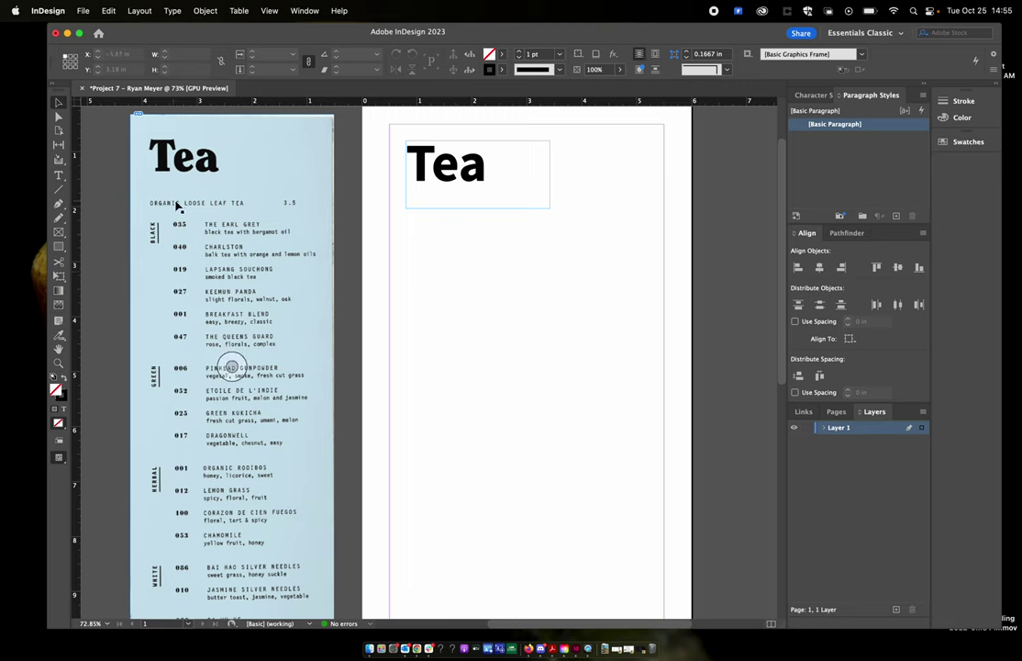
left_click(489, 203)
left_click_drag(478, 208, 481, 190)
left_click(487, 244)
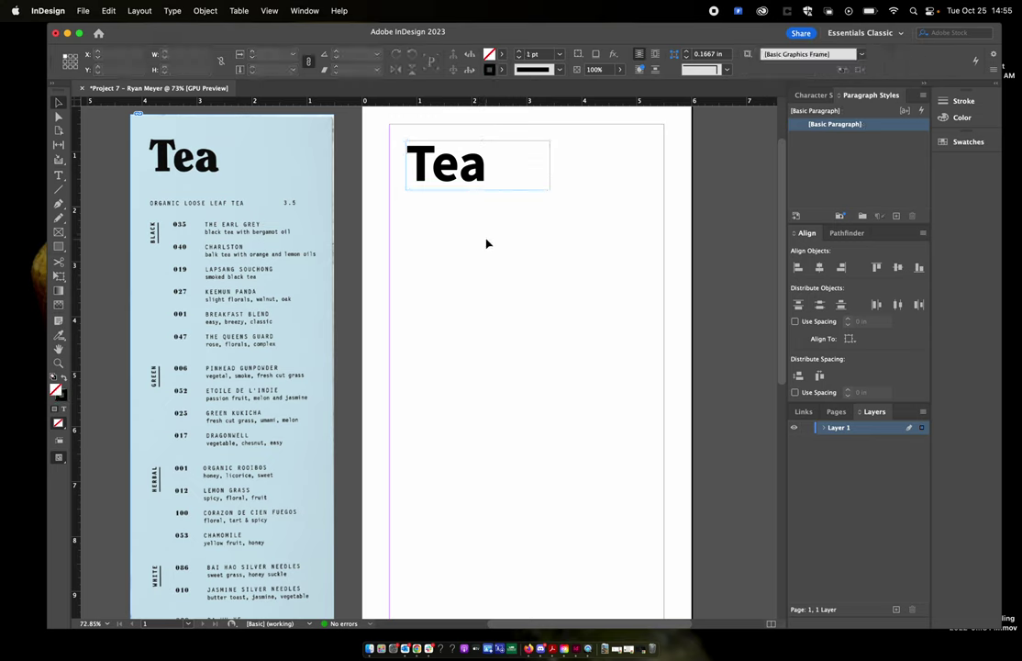
Move the heading frame up and left into the top-left margin corner.
left_click_drag(474, 181, 472, 175)
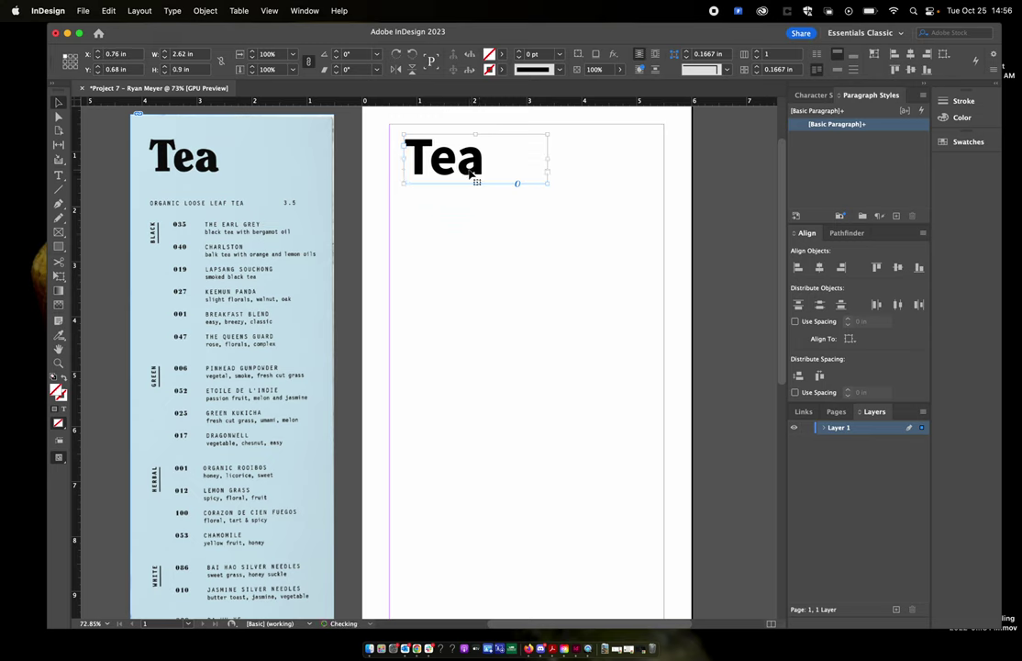
left_click(472, 215)
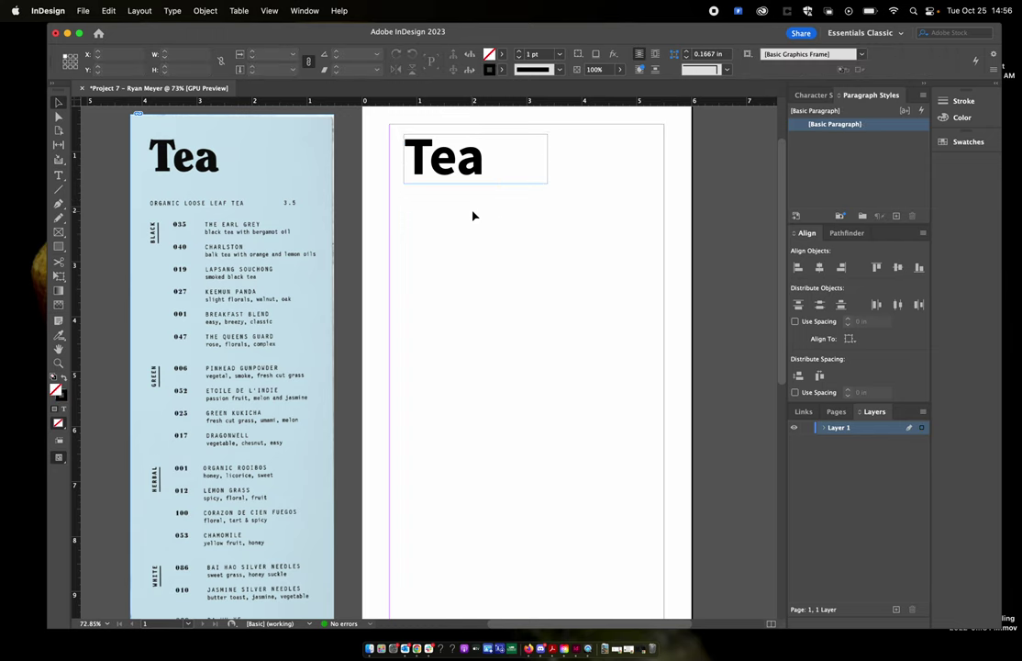
scroll(473, 215, "left", 2)
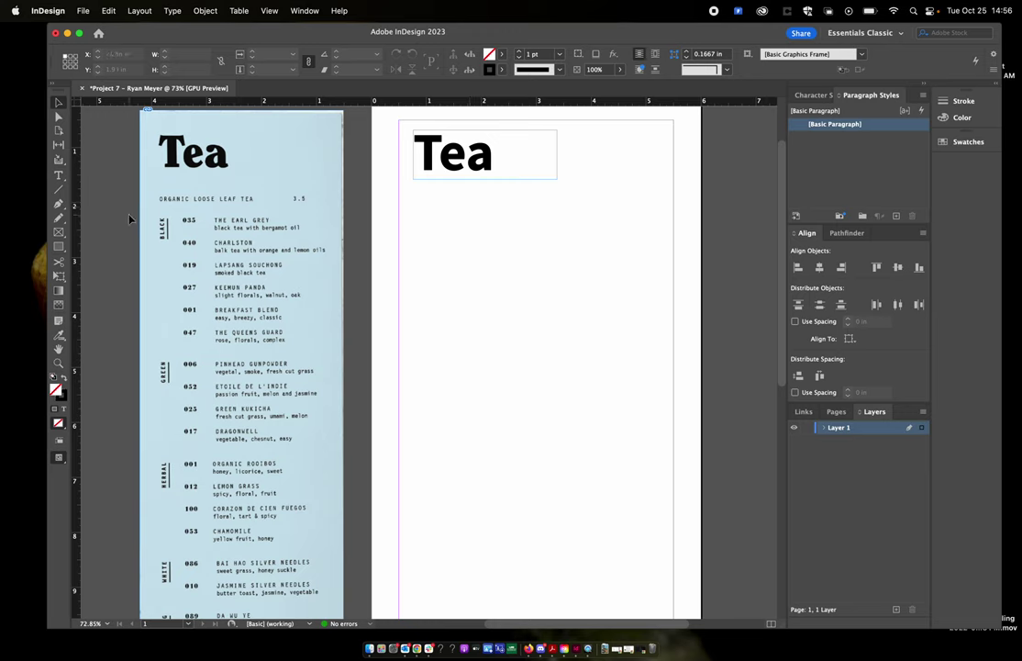
left_click(58, 175)
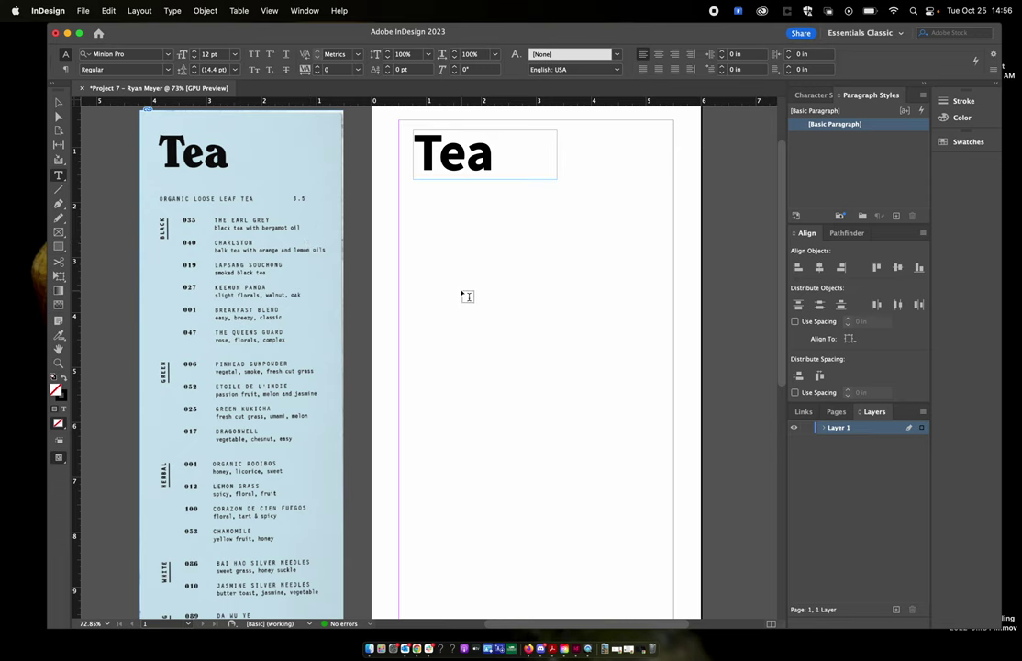
scroll(243, 224, "down", 2)
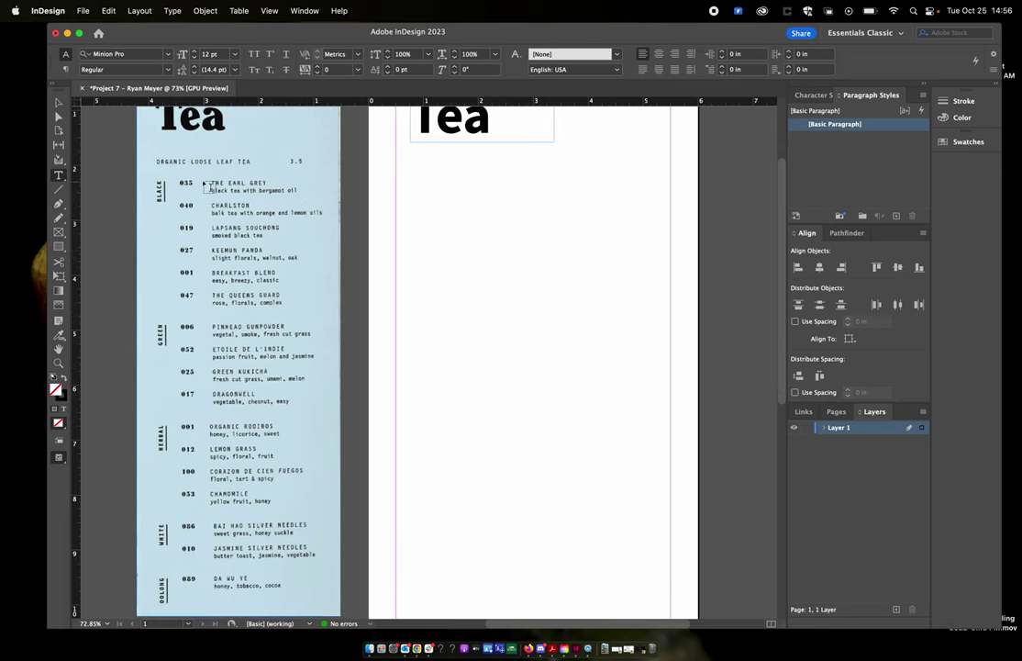
scroll(208, 186, "up", 4)
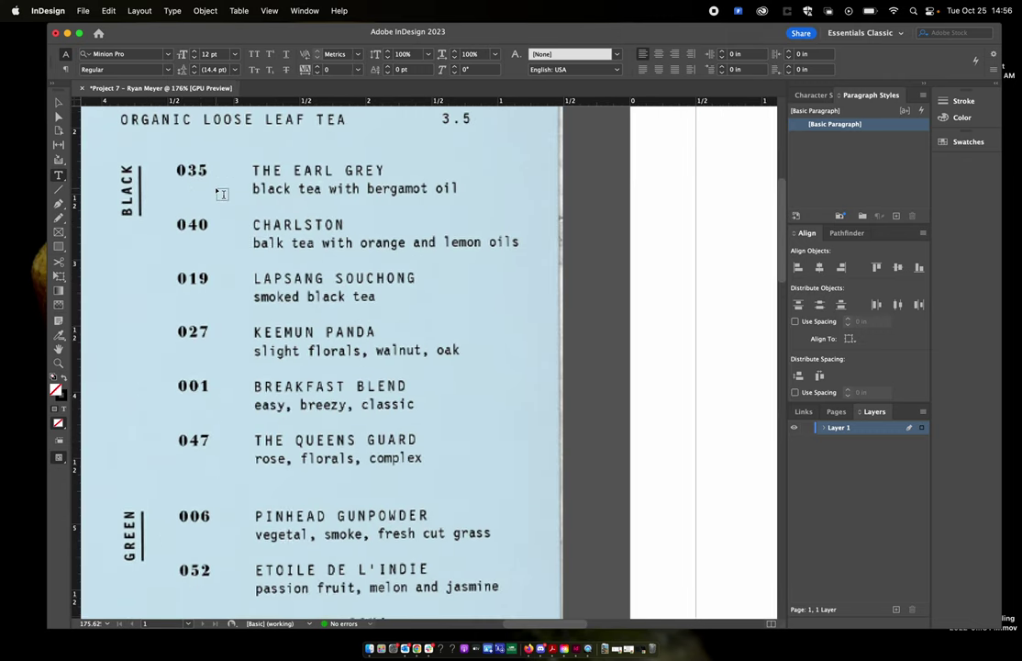
scroll(221, 194, "down", 2)
scroll(222, 193, "up", 2)
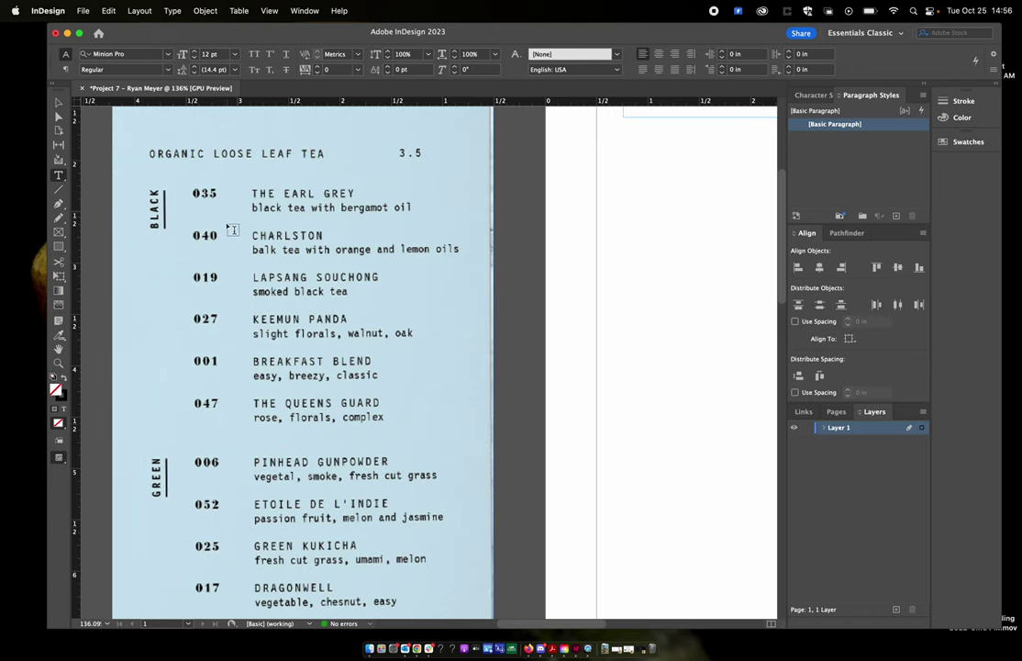
scroll(227, 193, "down", 1)
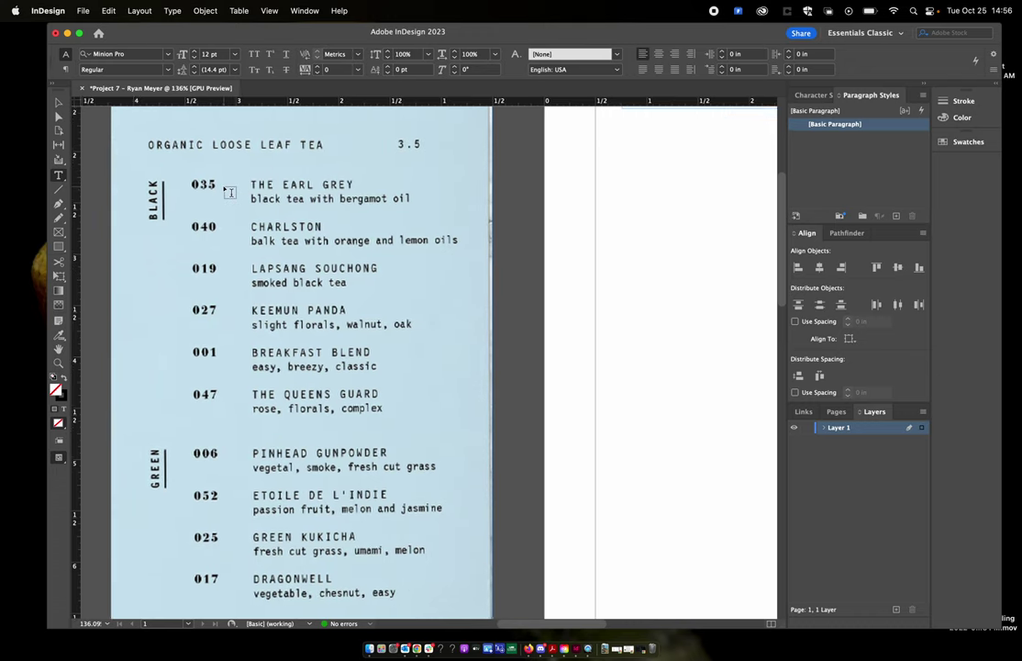
scroll(228, 196, "up", 1)
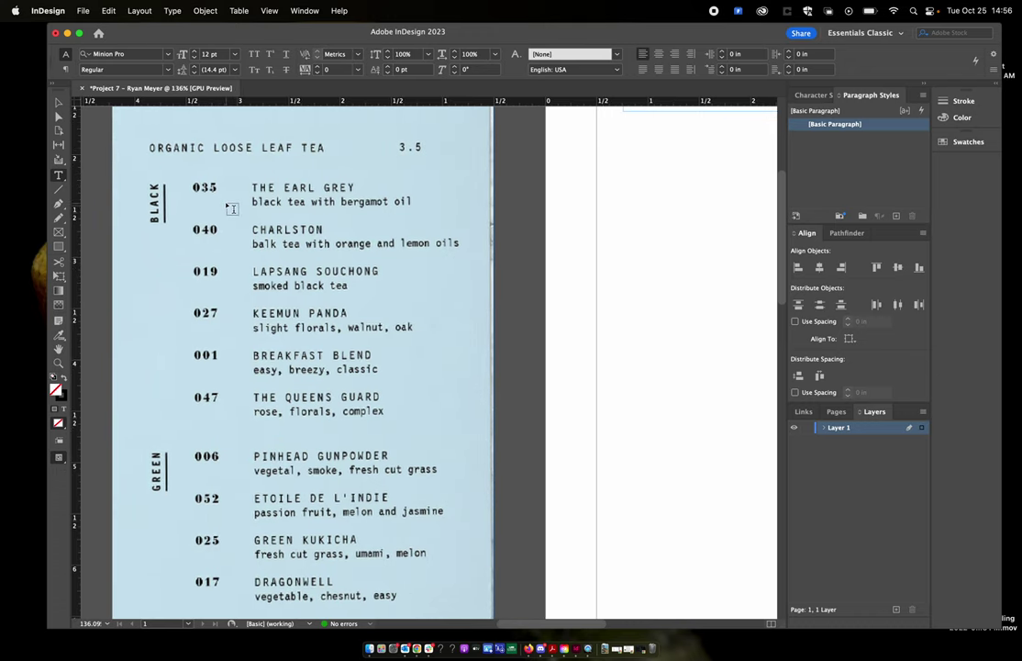
scroll(230, 208, "down", 1)
scroll(227, 207, "up", 5)
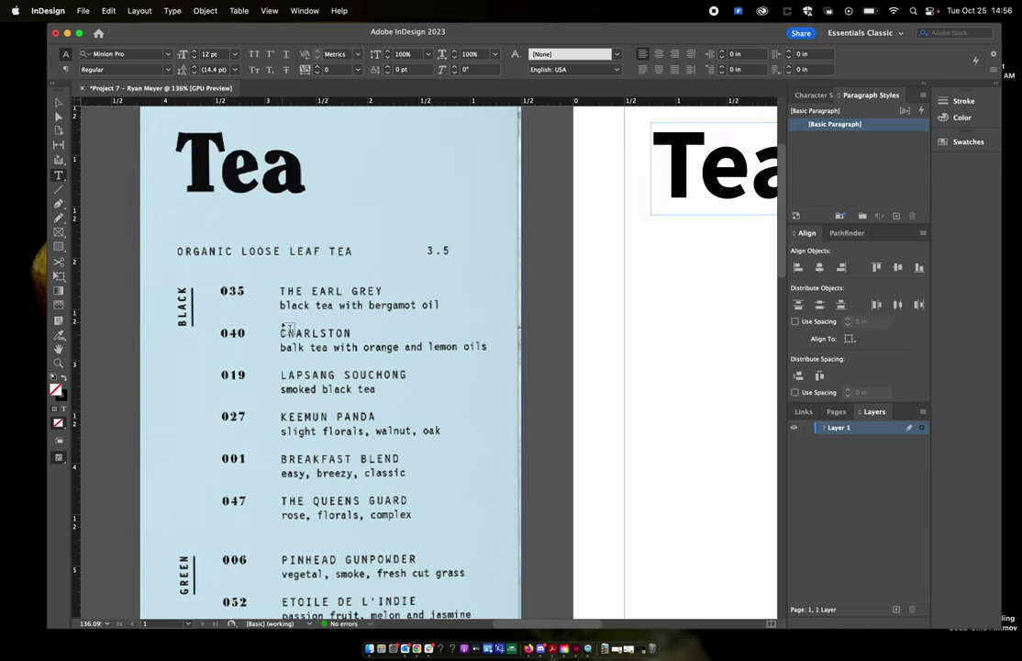
scroll(275, 316, "down", 5)
scroll(276, 312, "up", 1)
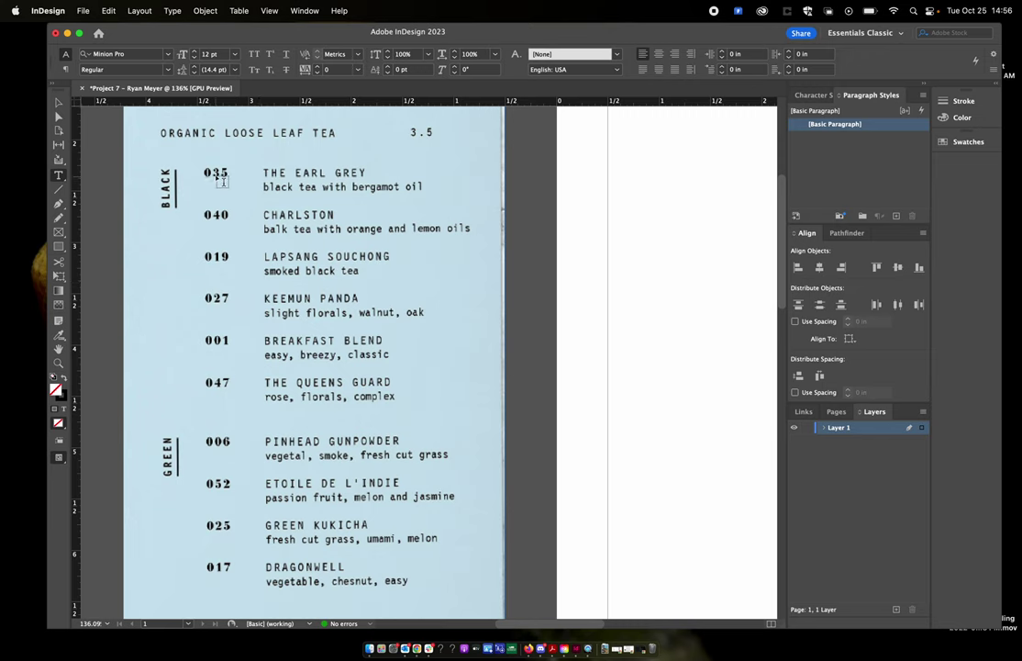
scroll(236, 200, "down", 5)
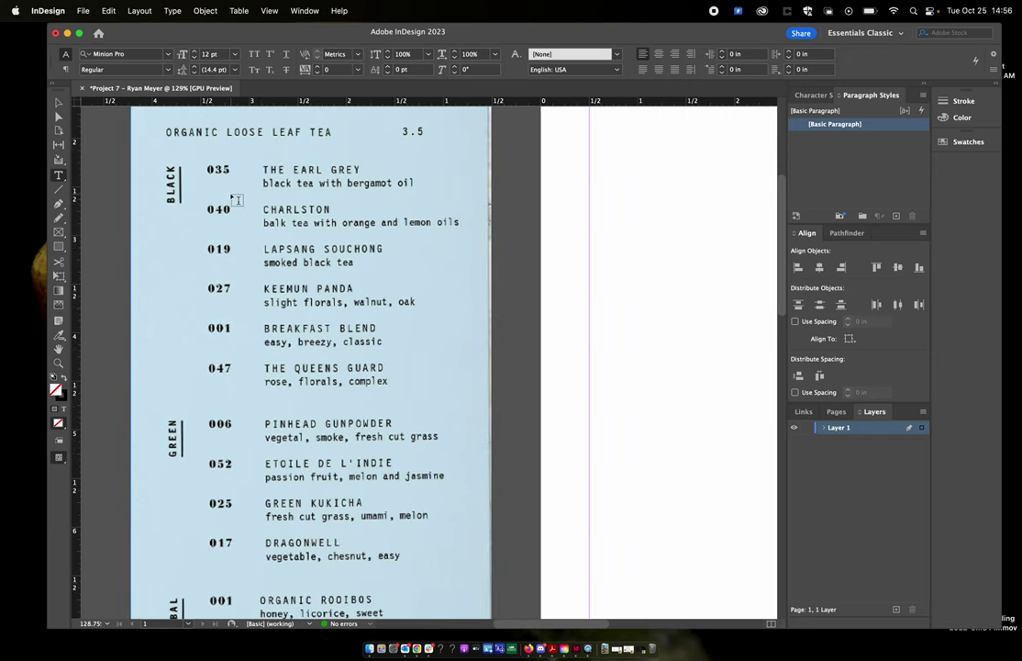
scroll(237, 200, "up", 3)
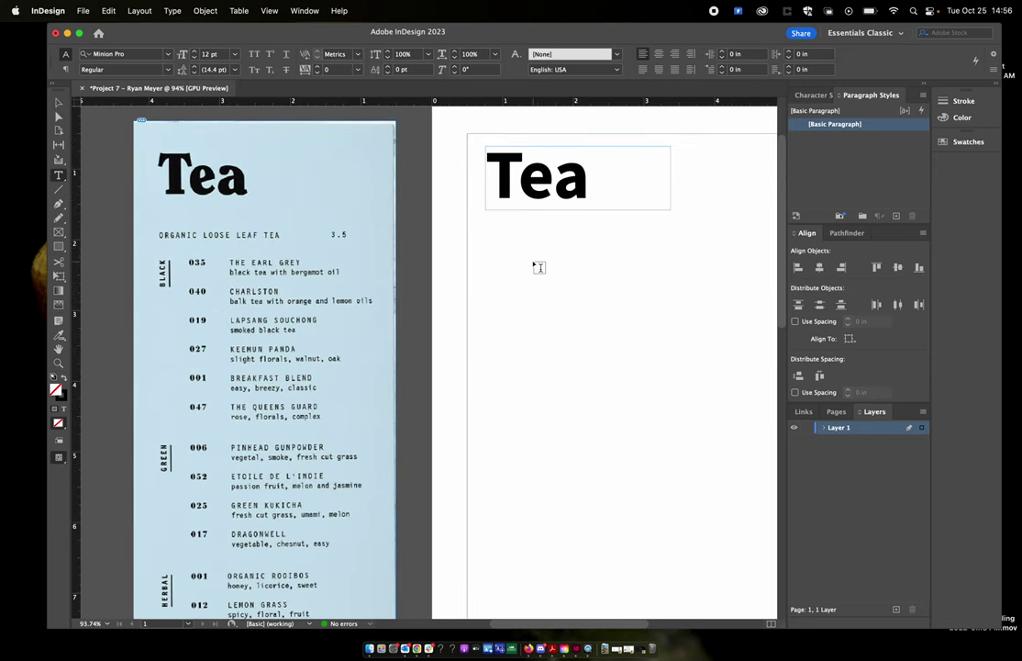
scroll(576, 306, "down", 3)
scroll(575, 306, "down", 4)
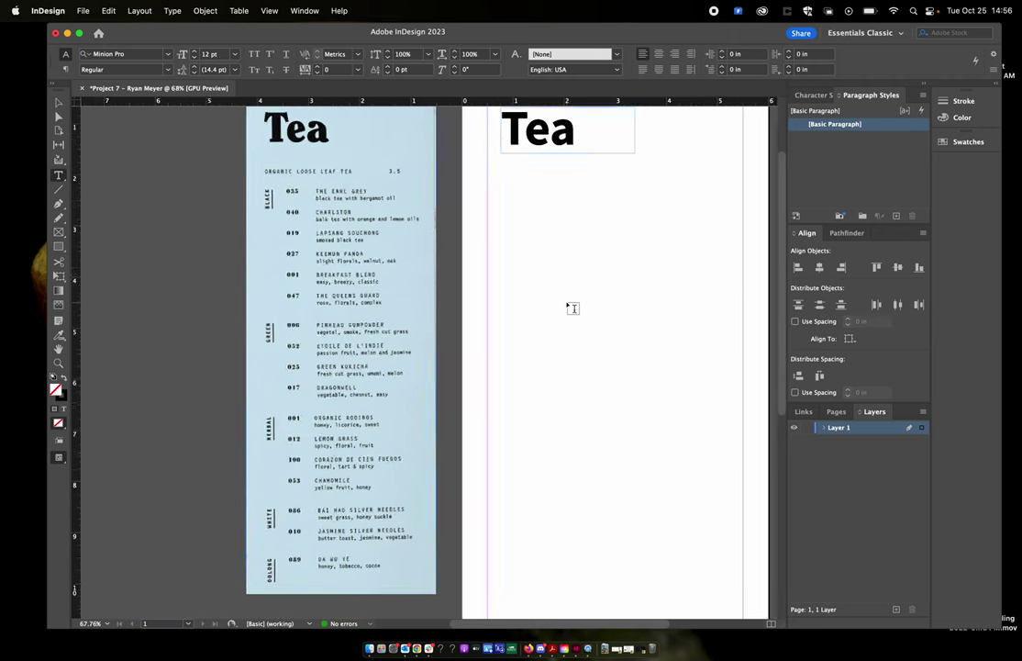
scroll(342, 281, "up", 3)
scroll(303, 234, "down", 2)
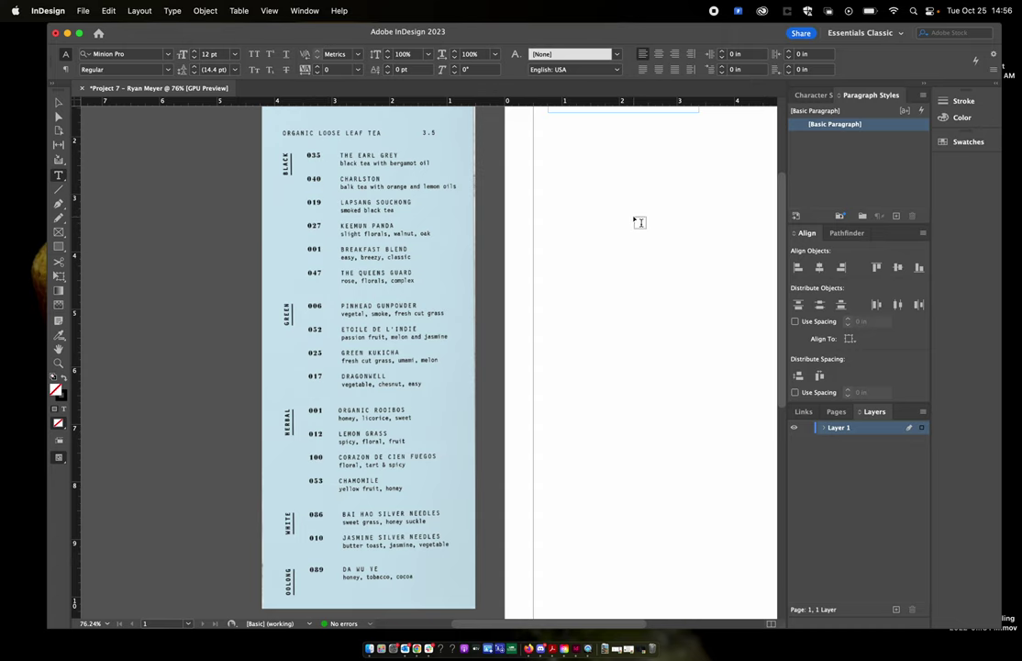
scroll(639, 221, "right", 2)
scroll(639, 222, "down", 5)
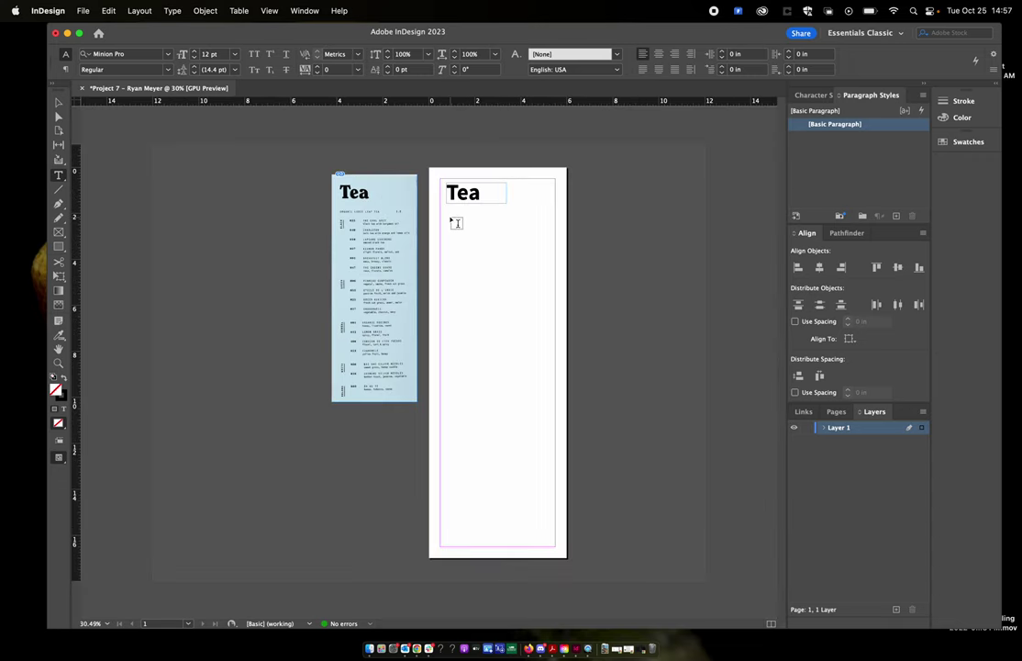
Draw a tall narrow frame under the heading holding the numbers 890, 567 and 234 on separate lines.
left_click_drag(450, 218, 470, 538)
scroll(463, 267, "up", 4)
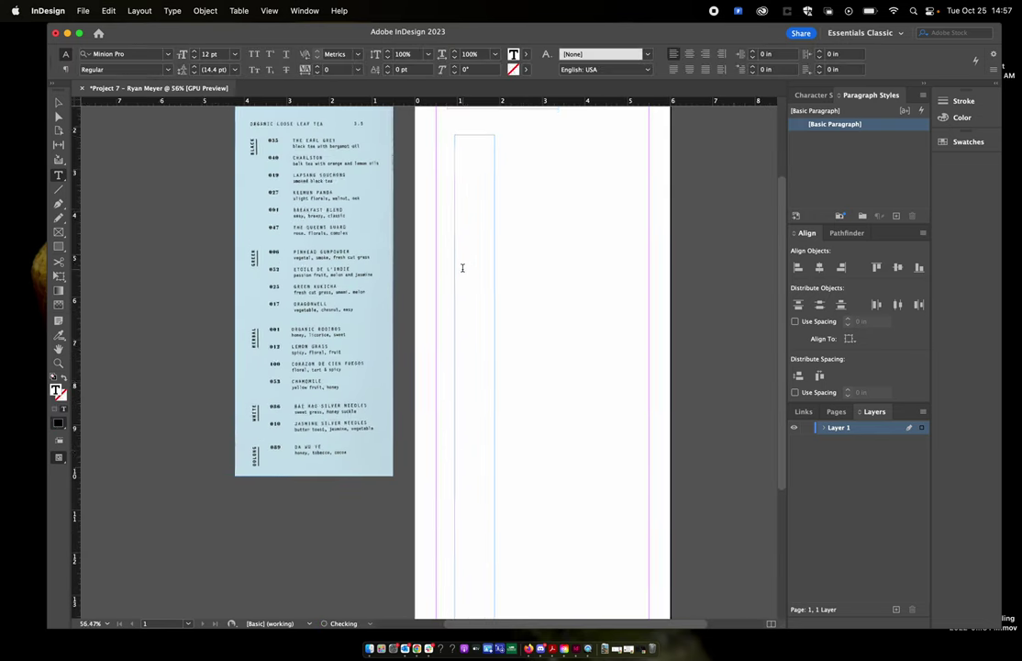
type("890")
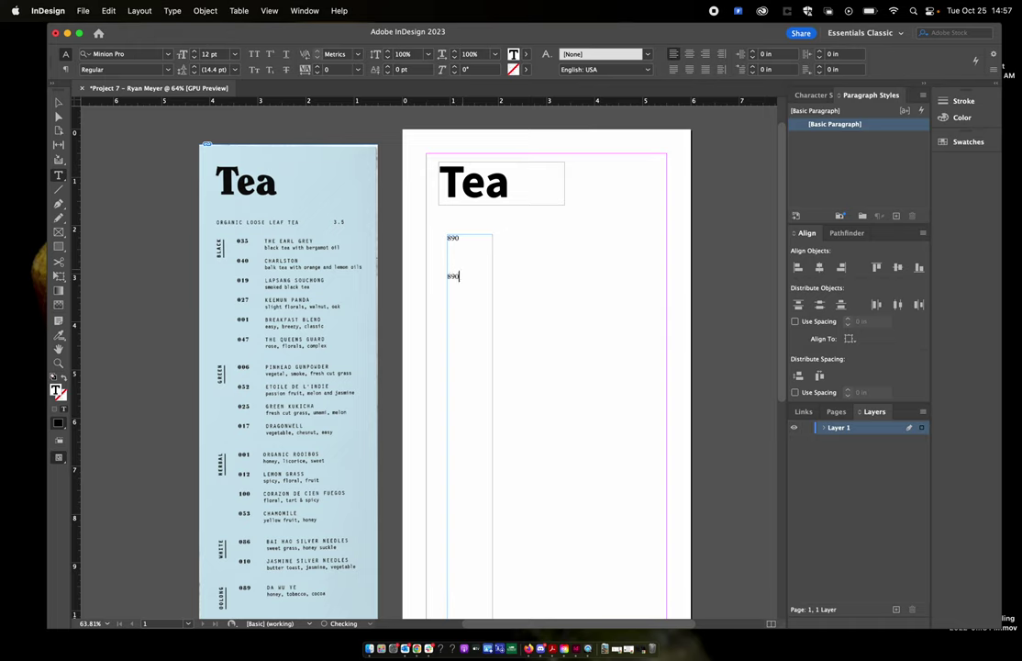
key("Return")
type("234")
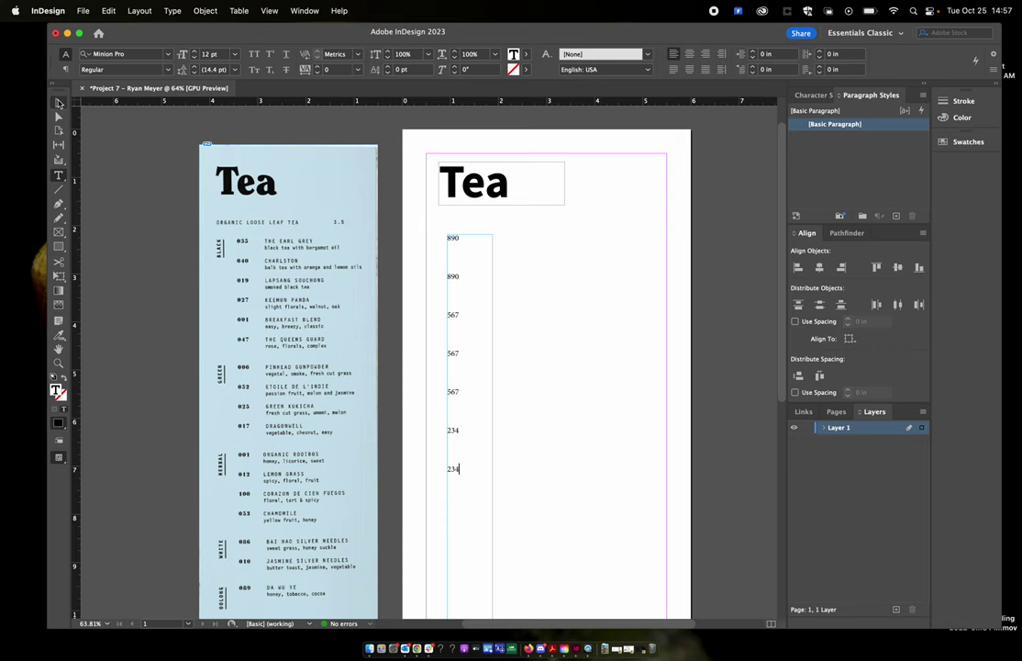
left_click(58, 102)
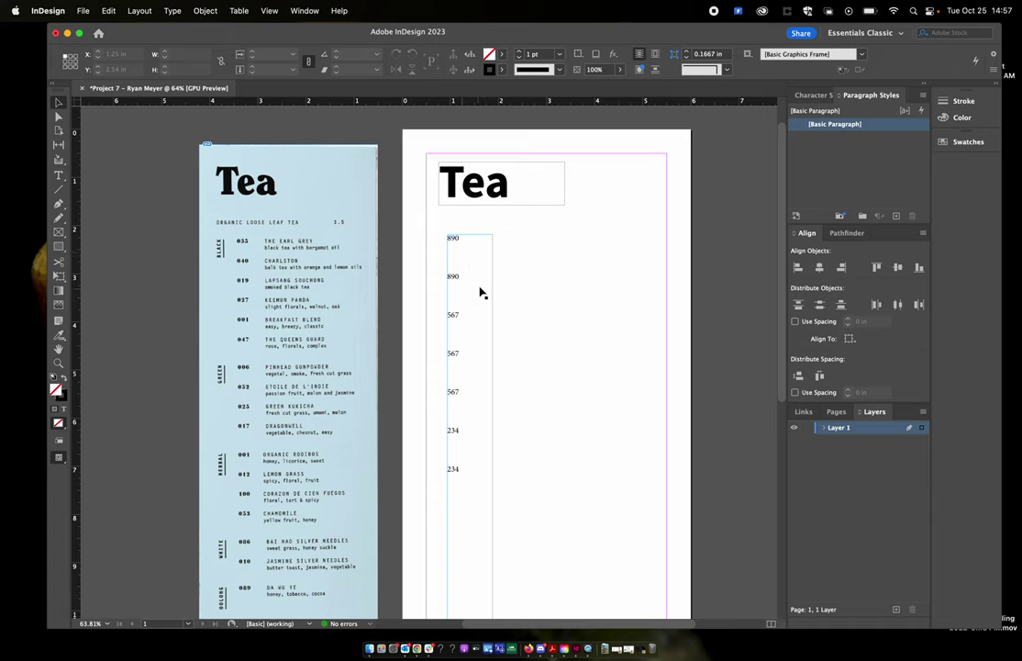
mouse_move(452, 287)
left_mouse_down()
mouse_move(559, 353)
mouse_move(505, 303)
mouse_move(552, 290)
mouse_move(457, 272)
mouse_move(458, 287)
left_mouse_up()
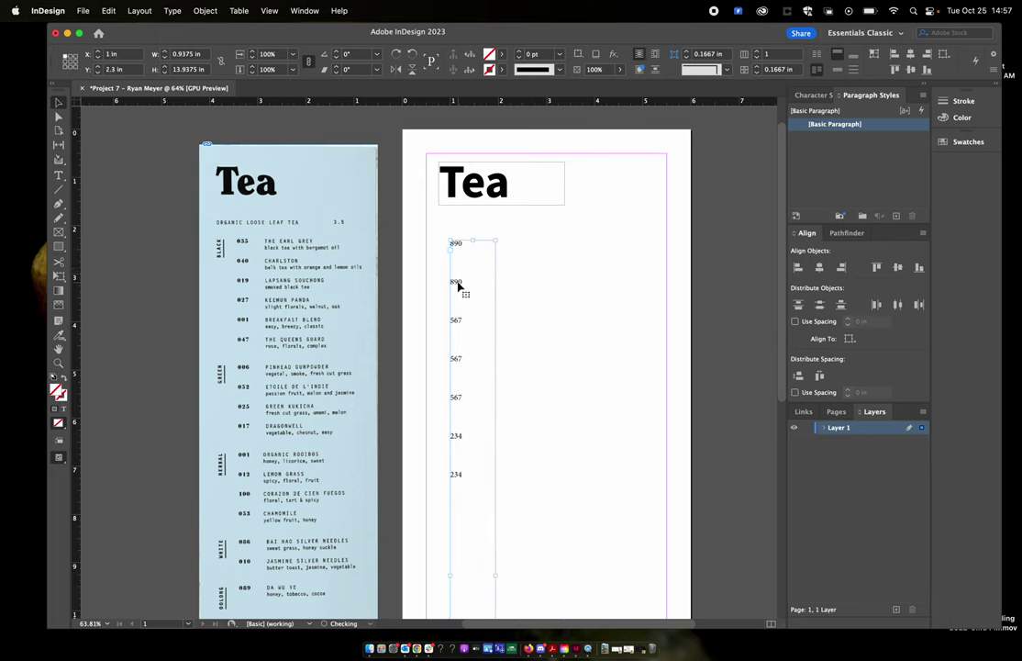
Nudge and drag the numbers frame up until it aligns with the heading's left edge.
key("Left")
key("Left")
key("Down")
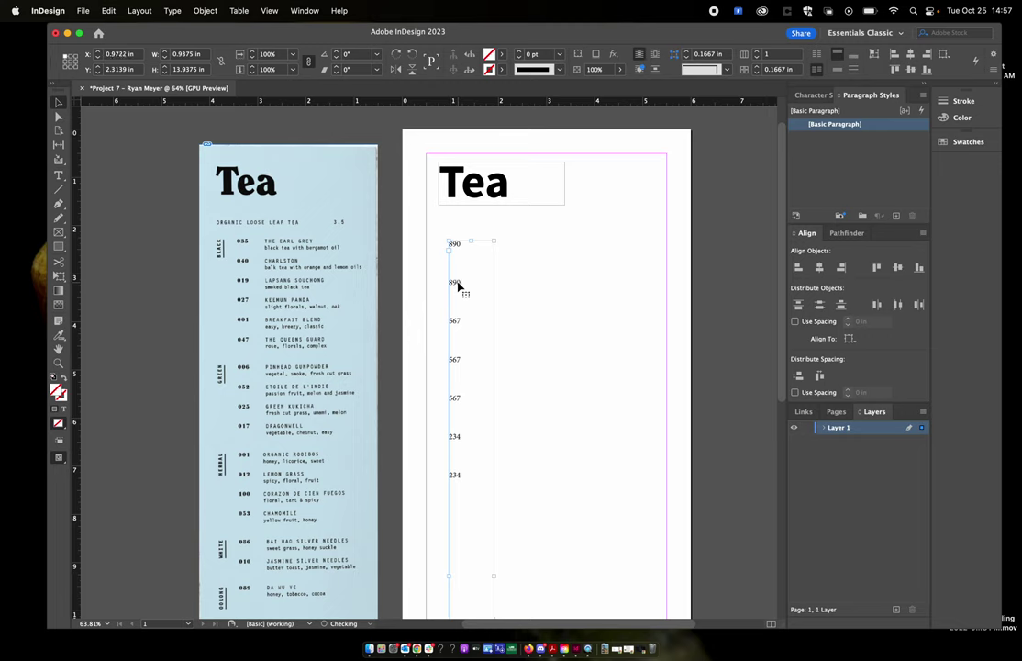
key("Left")
key("Left")
key("Left")
key("Left")
key("Left")
key("Left")
key("Left")
key("Up")
key("Up")
key("Up")
key("Up")
key("Up")
key("Up")
key("Up")
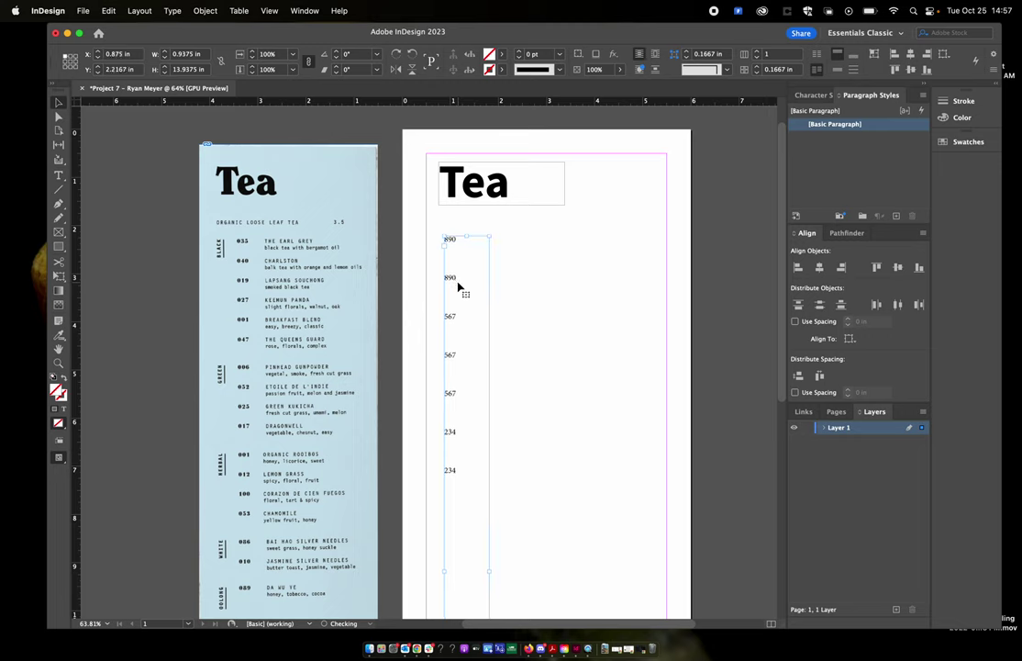
key("Up")
key("Up")
key("Up")
key("Up")
key("Up")
key("Up")
key("Right")
key("Right")
key("Right")
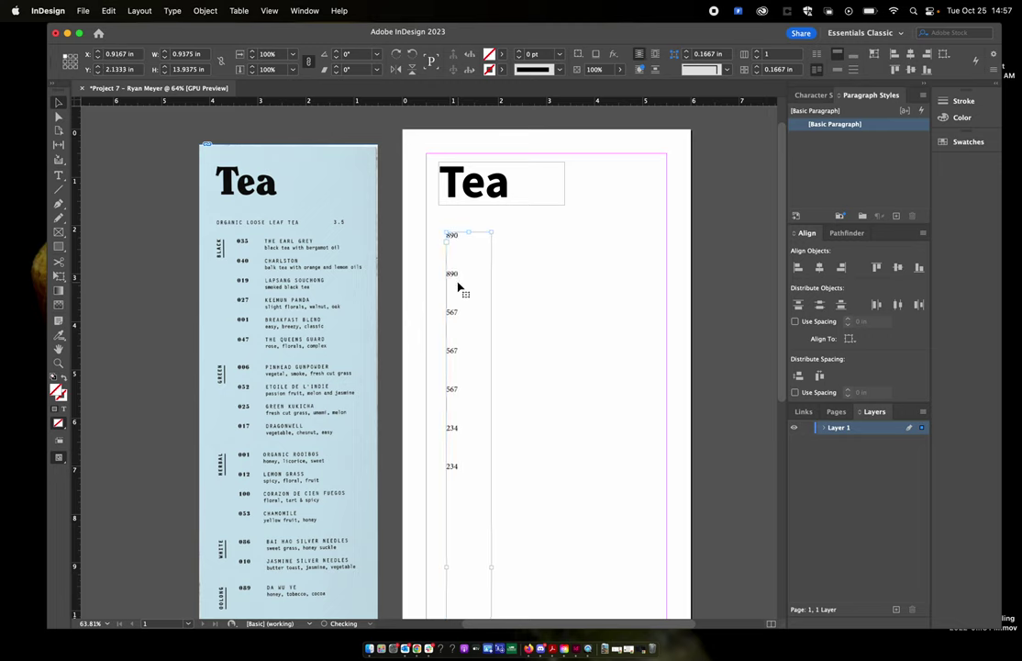
key("Left")
key("Left")
key("Up")
key("Up")
key("Up")
key("Up")
key("Up")
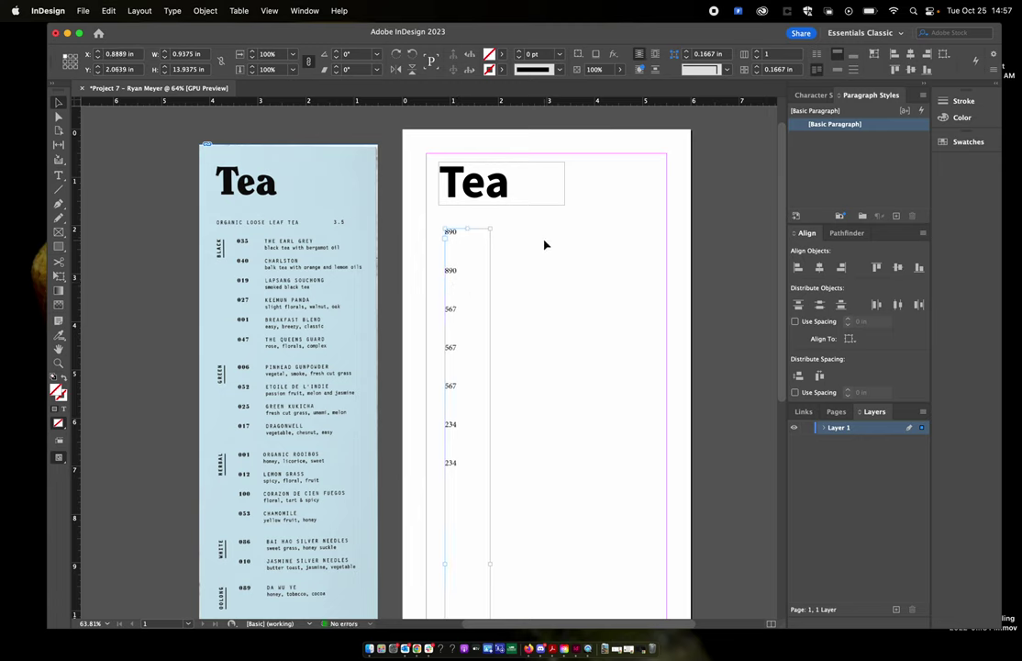
left_click_drag(450, 274, 472, 268)
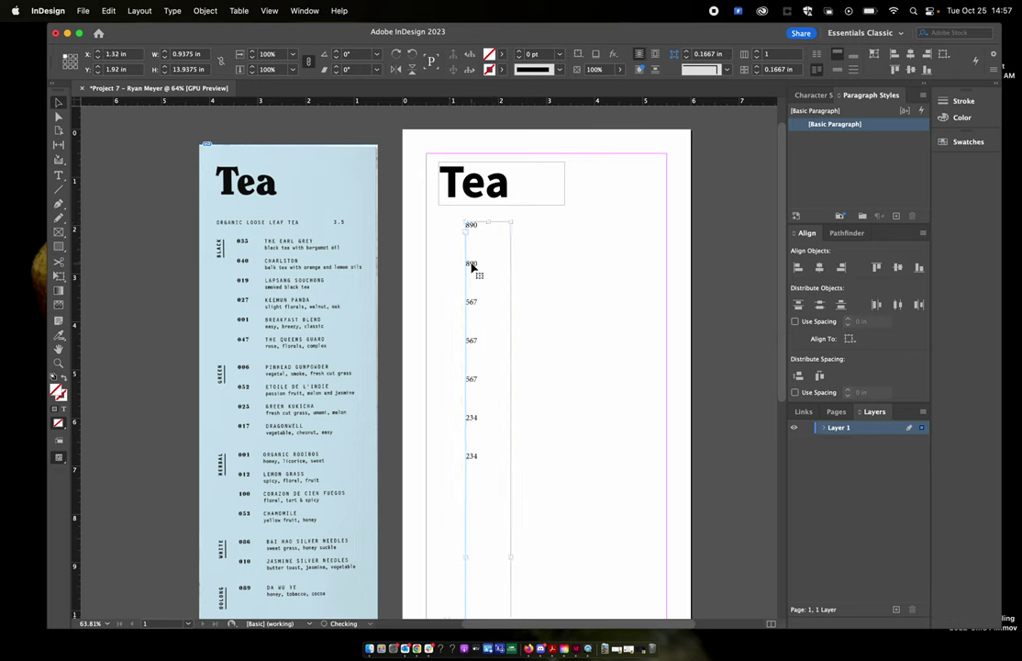
left_click_drag(473, 266, 452, 269)
left_click(562, 345)
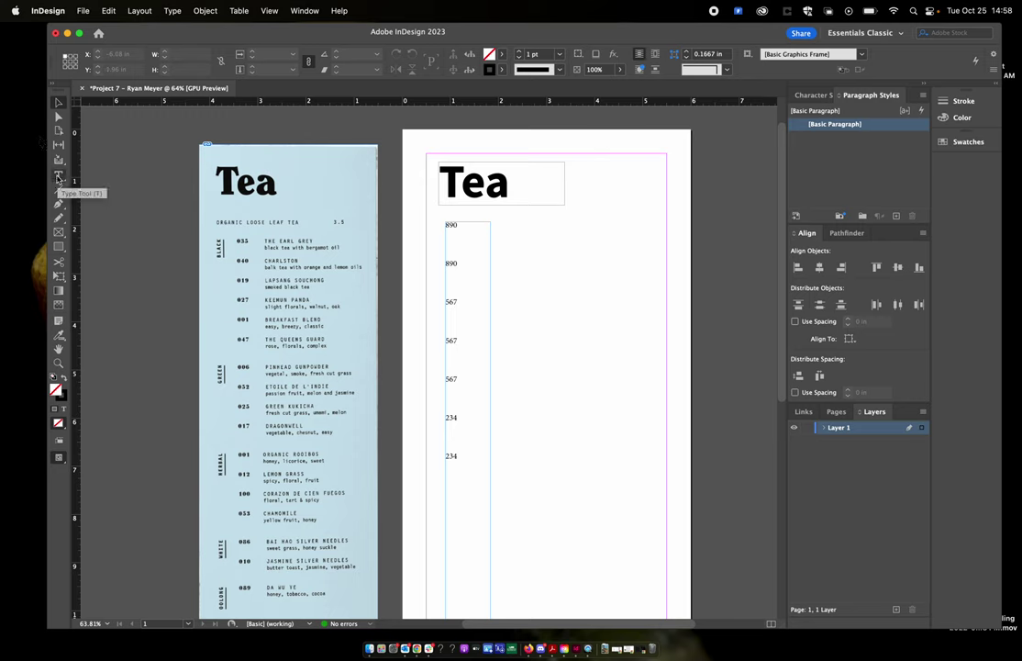
Draw a frame right of the numbers with 'THE EARL GREY' and the line 'black tea with bergamot oil'.
left_click(57, 178)
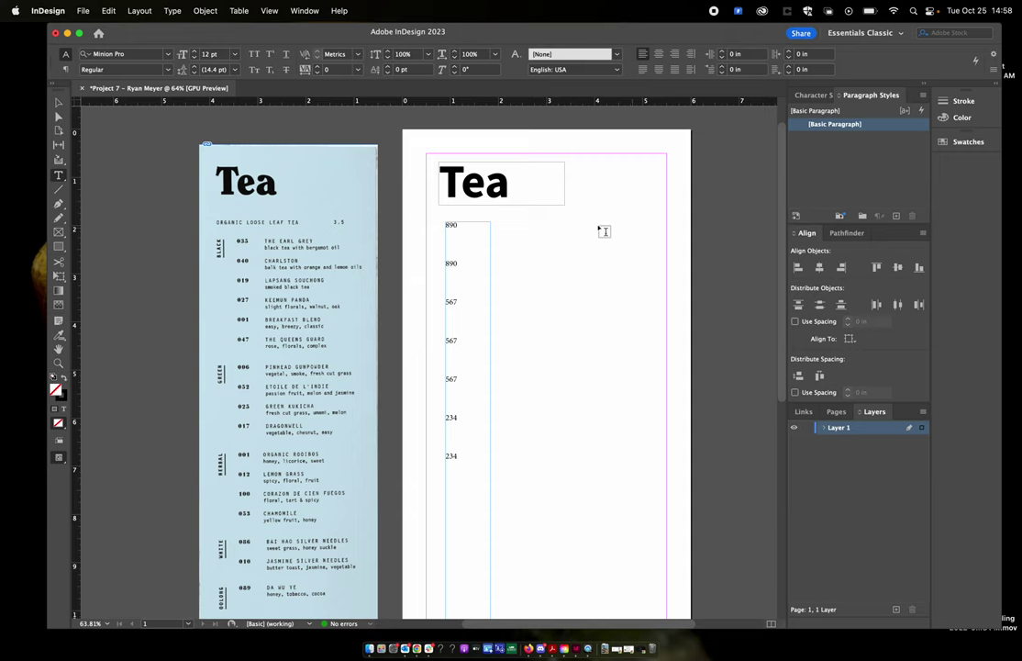
left_click_drag(507, 221, 640, 600)
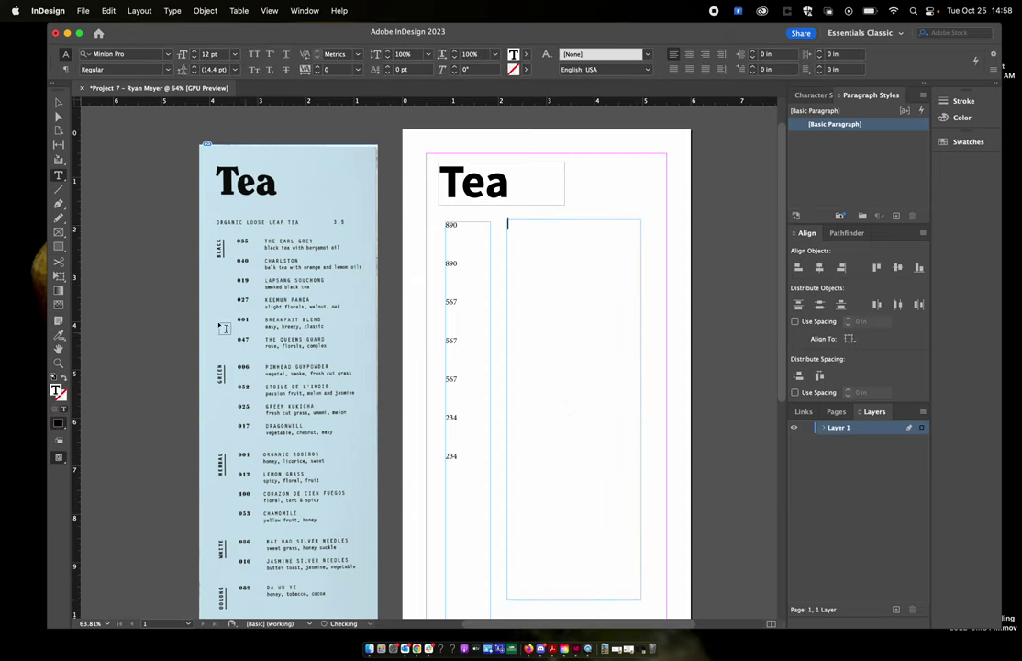
scroll(273, 238, "up", 5)
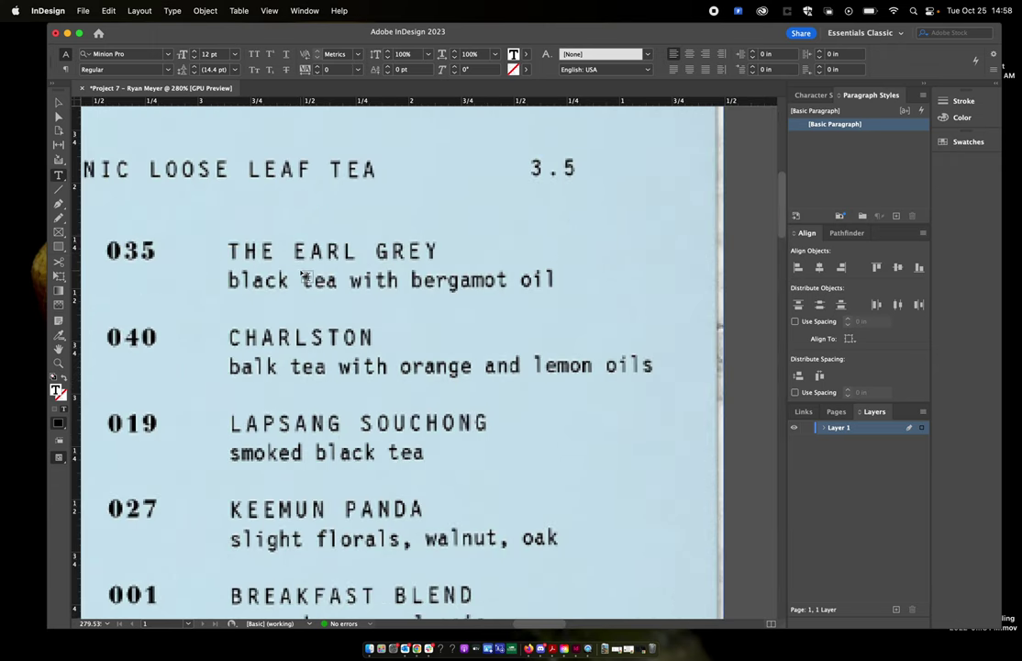
scroll(308, 312, "down", 1)
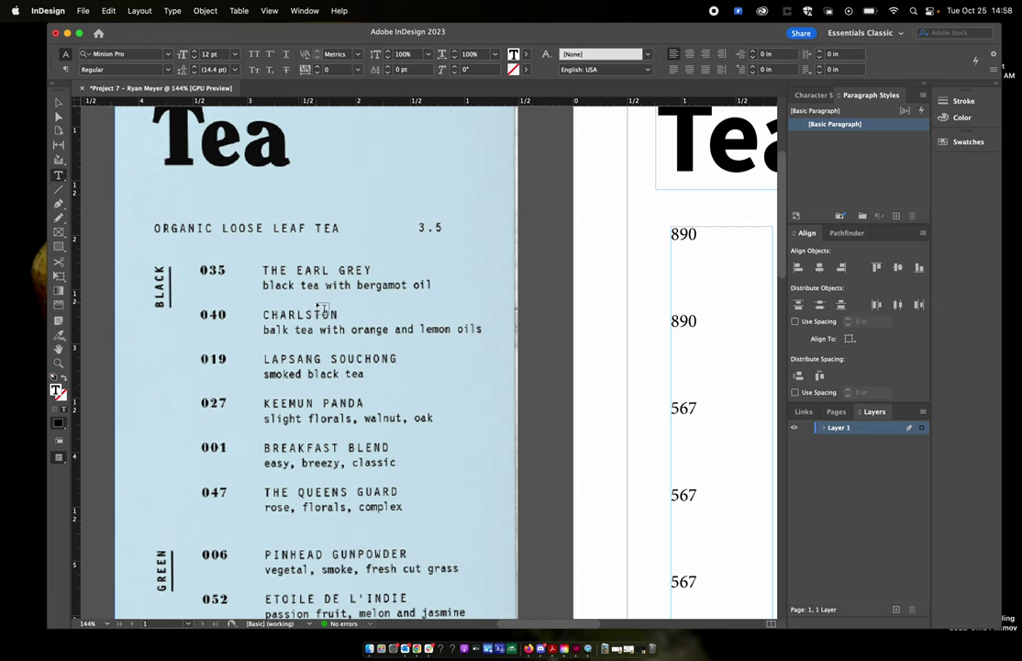
scroll(323, 309, "down", 2)
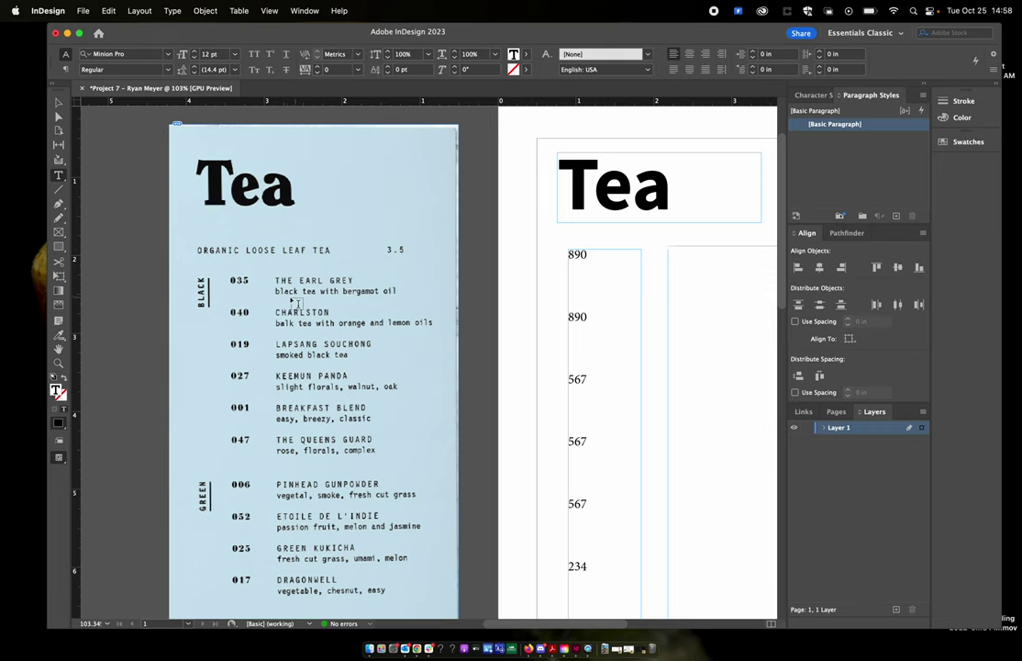
scroll(337, 306, "down", 3)
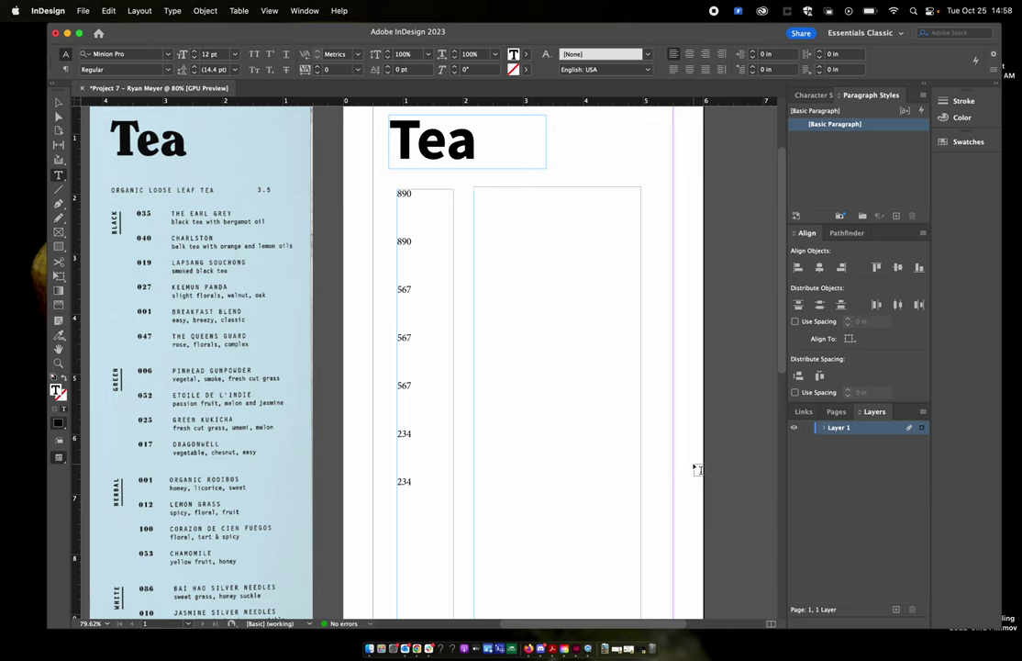
type("THE EARL GREY")
key("Return")
type("black tea w")
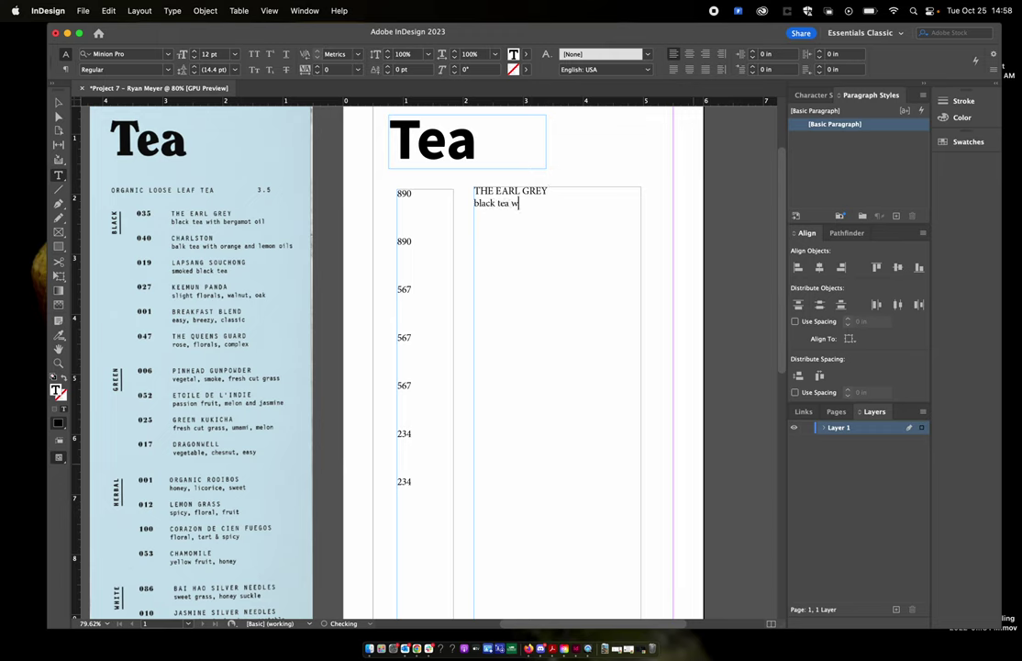
type("ith bergamot oil")
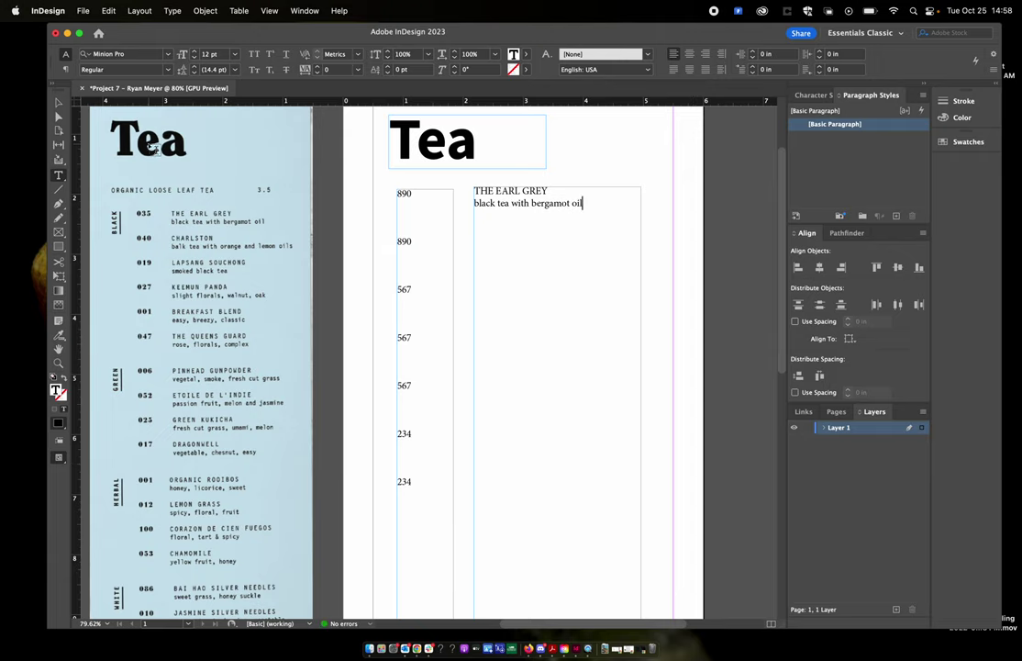
scroll(531, 217, "up", 3)
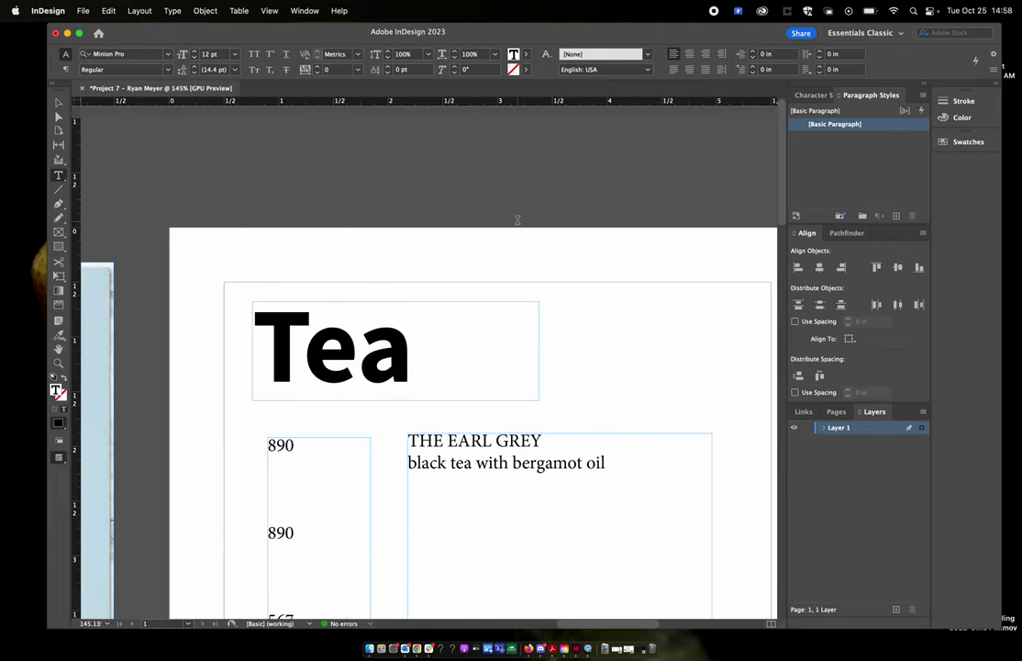
Set the tea name THE EARL GREY in Source Sans 3 Bold.
scroll(517, 220, "down", 5)
scroll(518, 219, "up", 1)
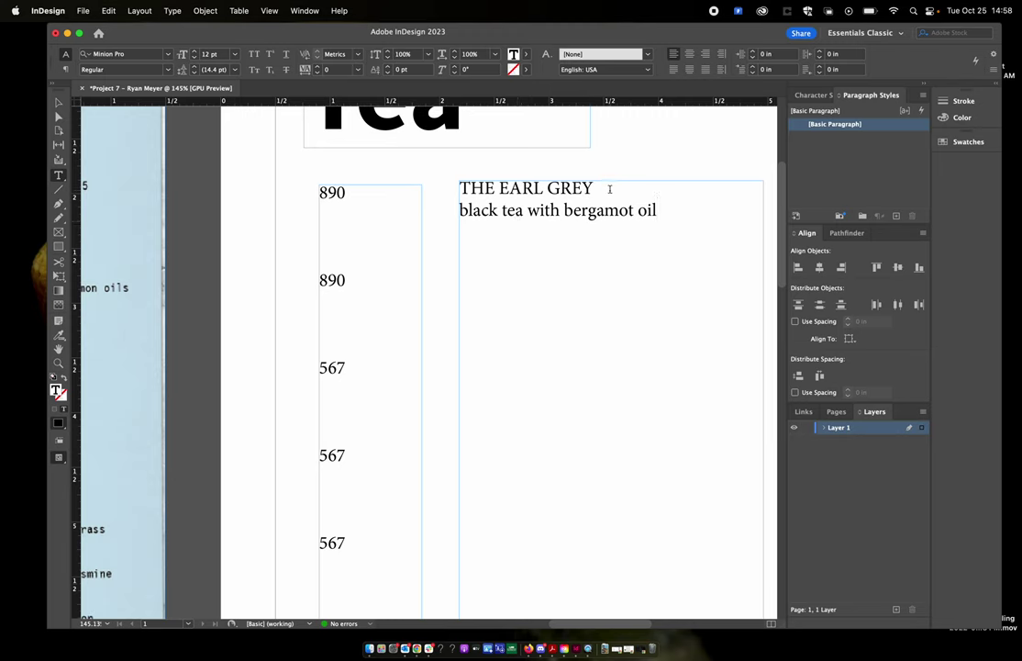
left_click_drag(609, 188, 458, 189)
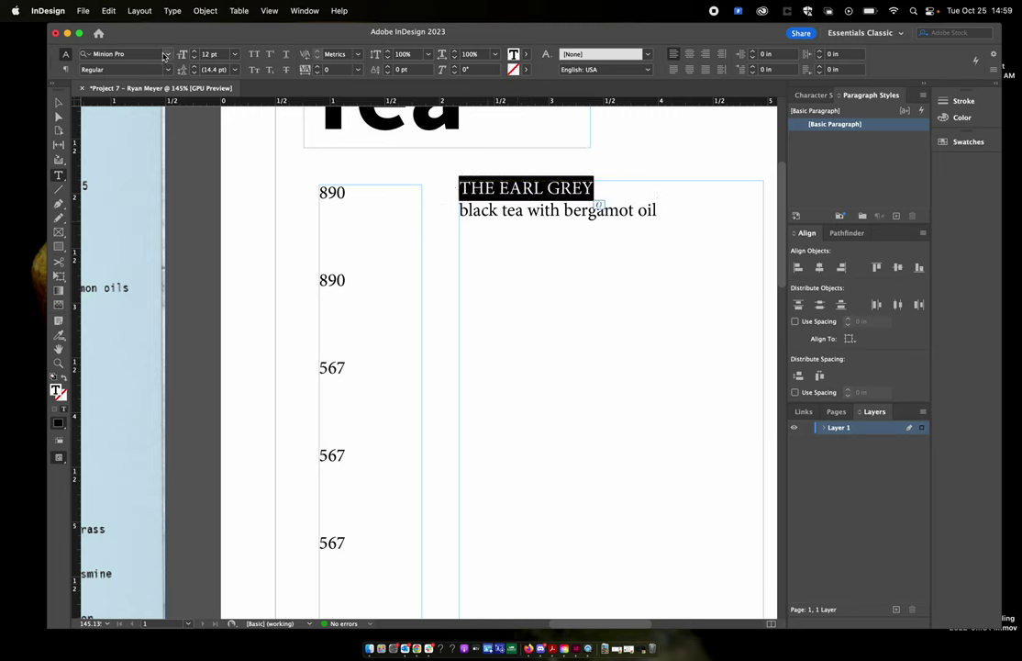
left_click(141, 53)
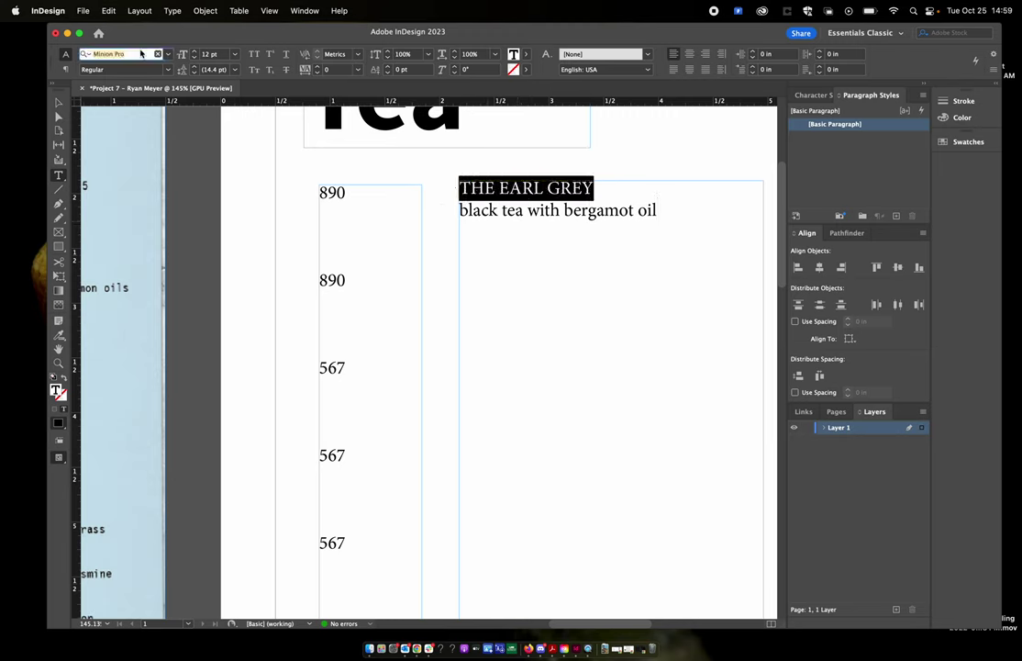
type("source")
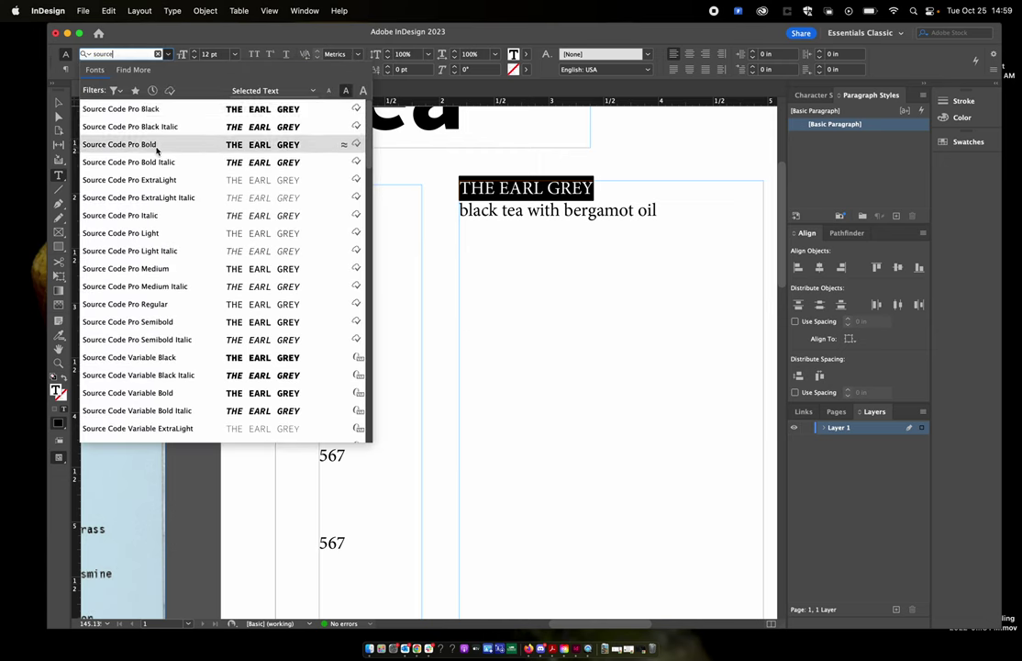
type(" san")
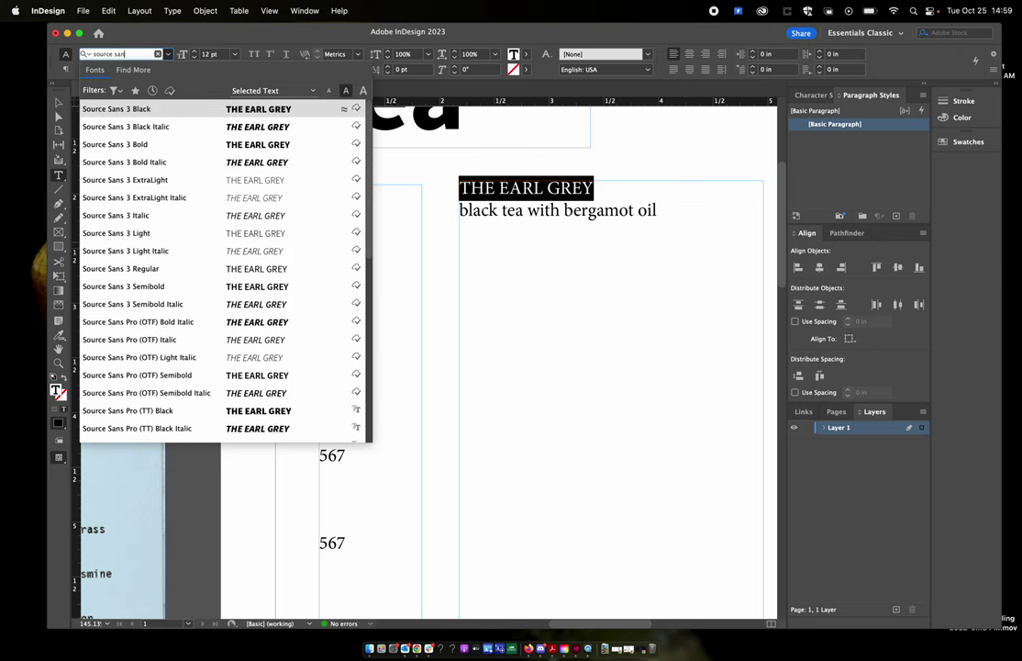
left_click(178, 144)
Set the description 'black tea with bergamot oil' in Source Sans 3 Light Italic.
left_click(615, 204)
left_click(664, 217)
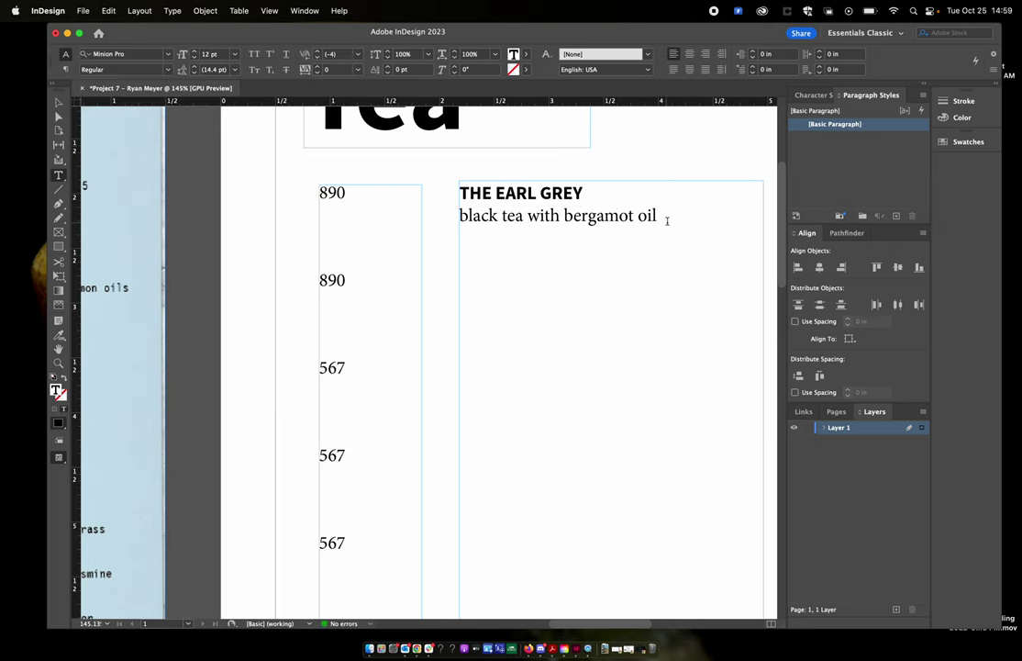
key("shift+super+Left")
key("shift+super+Left")
key("shift+super+Left")
key("shift+super+Left")
key("shift+super+Left")
left_click(666, 213)
left_click_drag(666, 213, 436, 215)
left_click(166, 57)
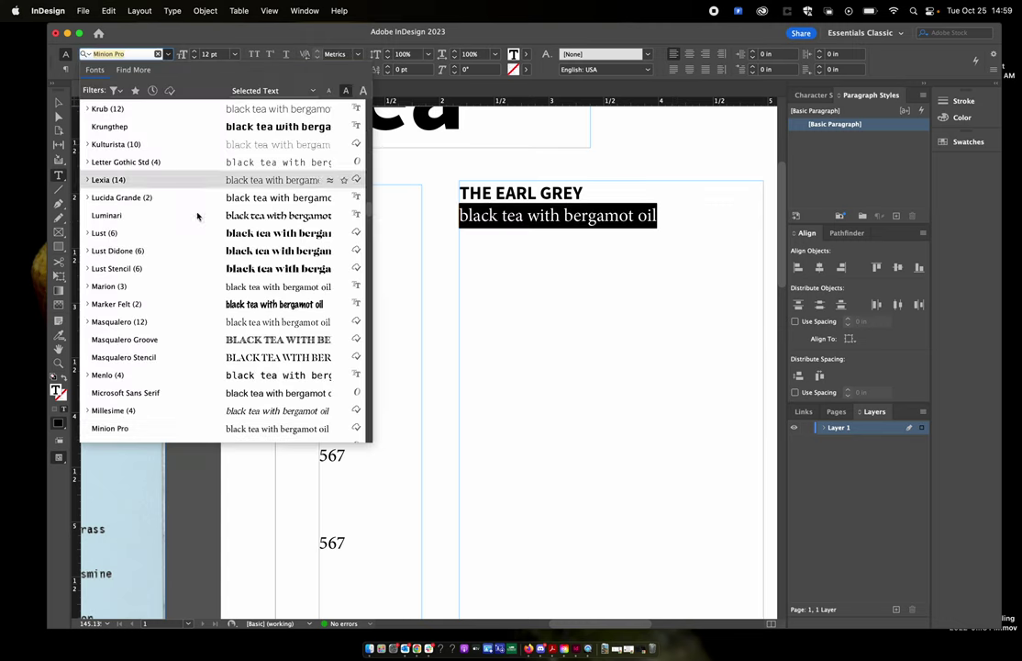
type("source")
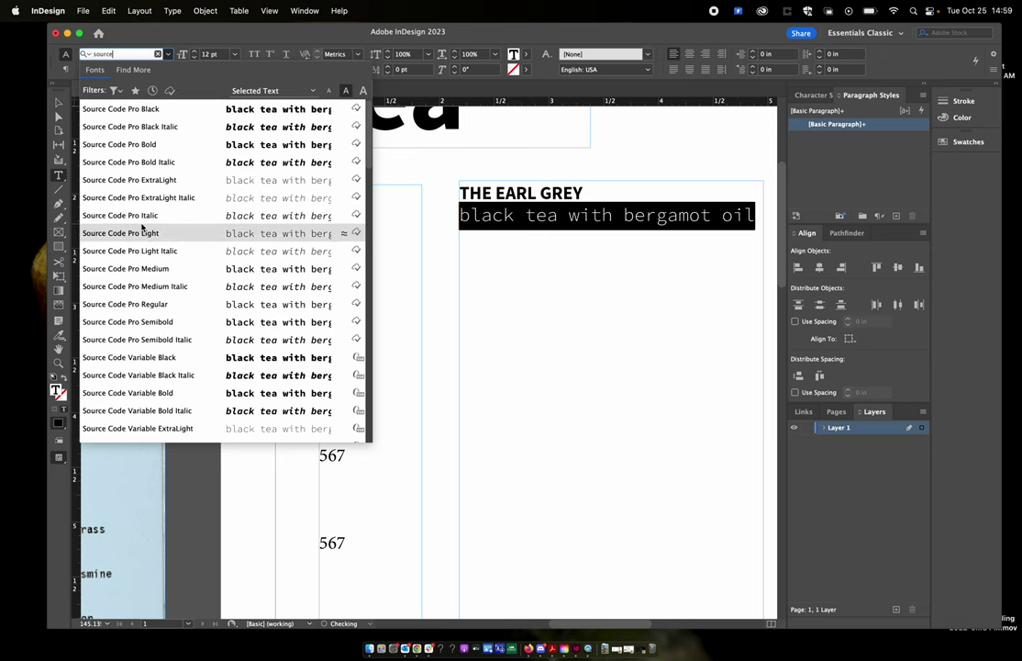
type(" sans")
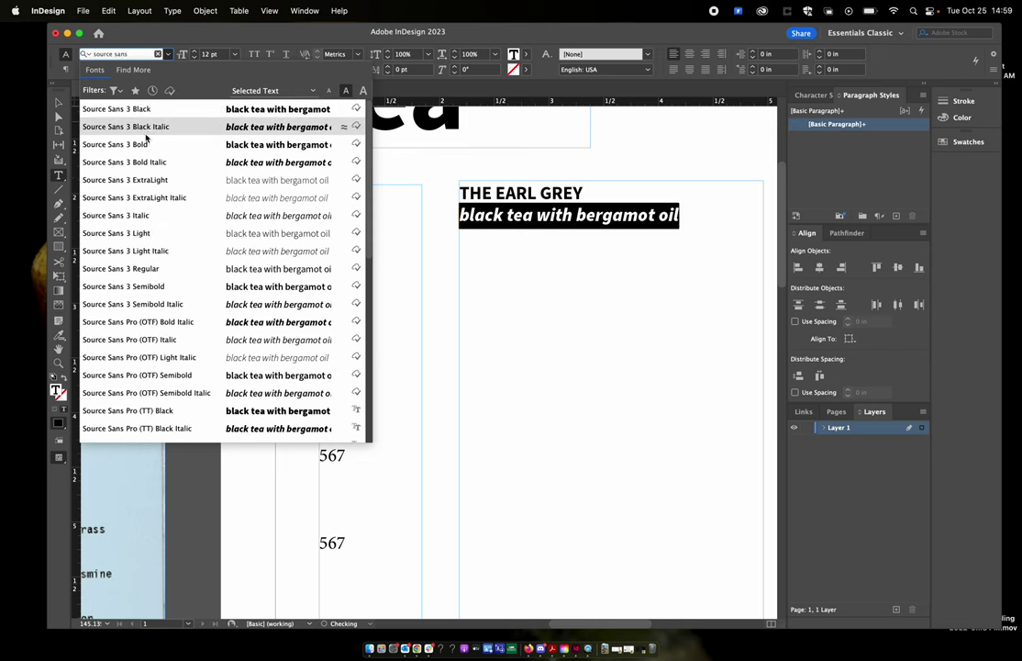
left_click(154, 233)
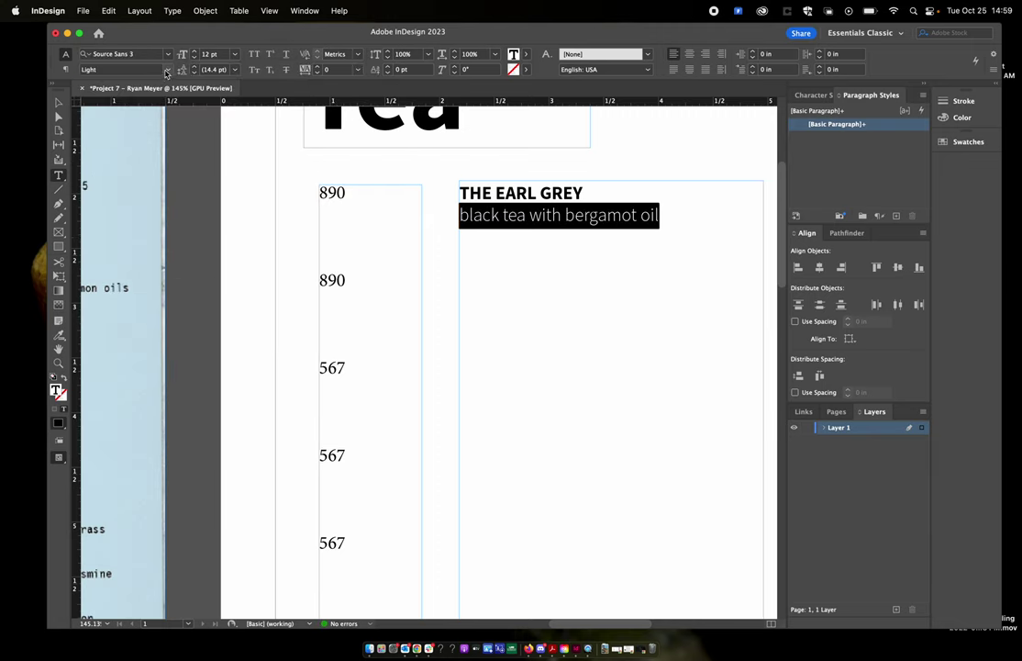
left_click(147, 69)
key("Down")
key("Return")
left_click(541, 244)
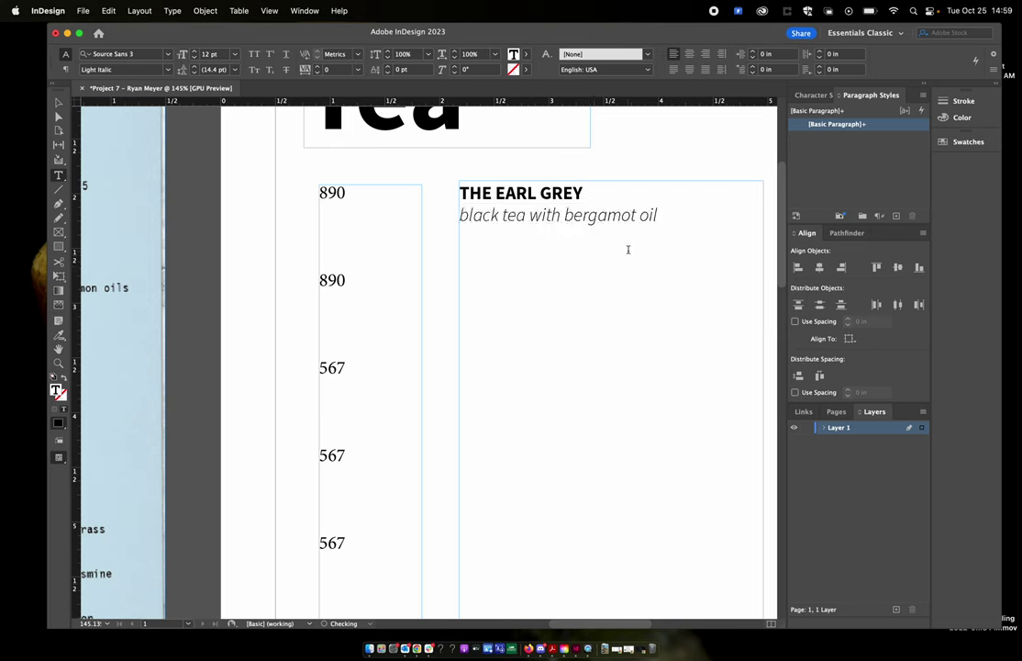
Recheck the description line's formatting, then bring up the reference menu in Chrome.
scroll(623, 281, "up", 5)
scroll(623, 281, "left", 1)
scroll(623, 281, "down", 5)
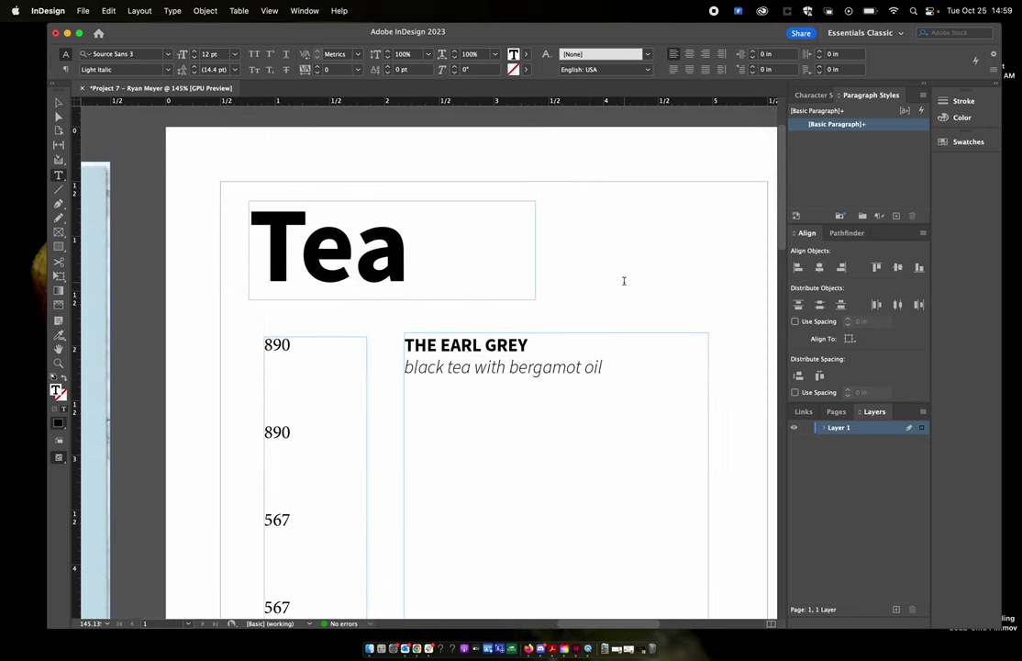
left_click(621, 369)
left_click_drag(620, 369, 406, 368)
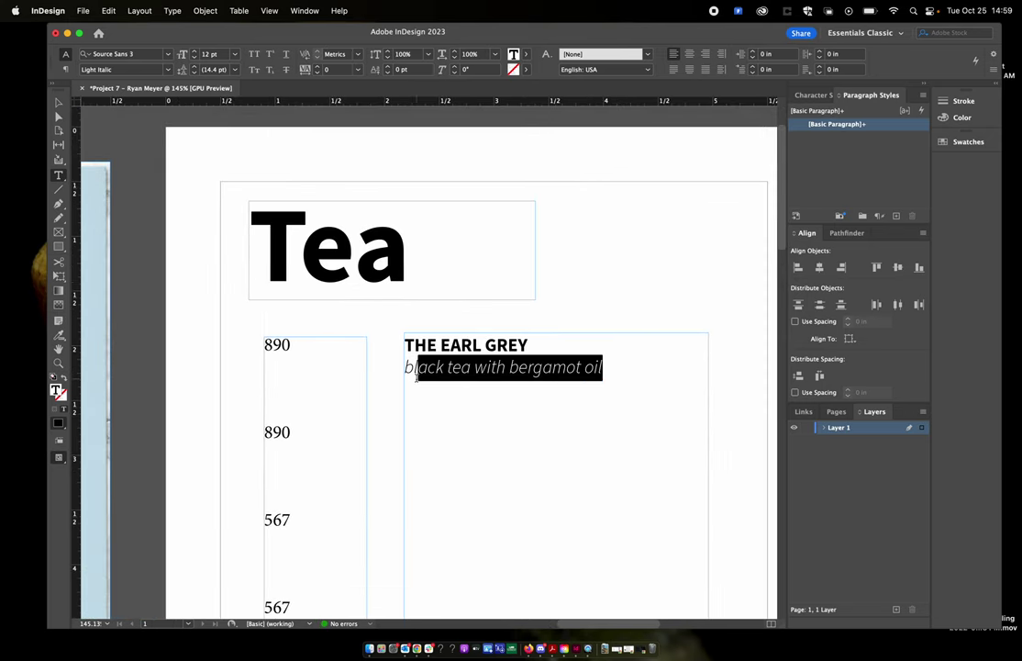
left_click(406, 367)
triple_click(407, 367)
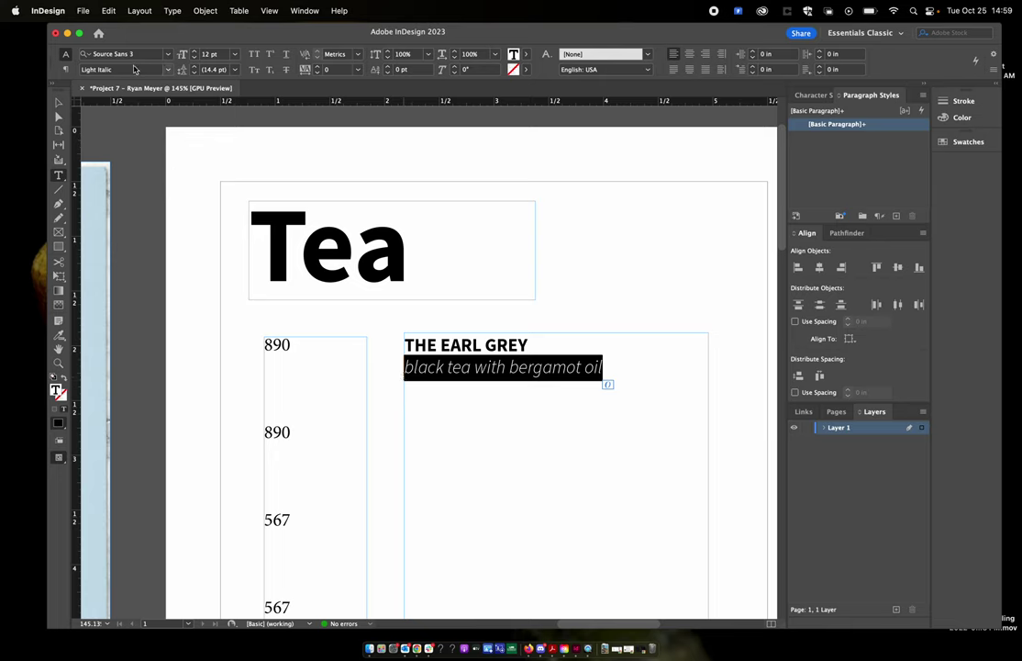
left_click(535, 395)
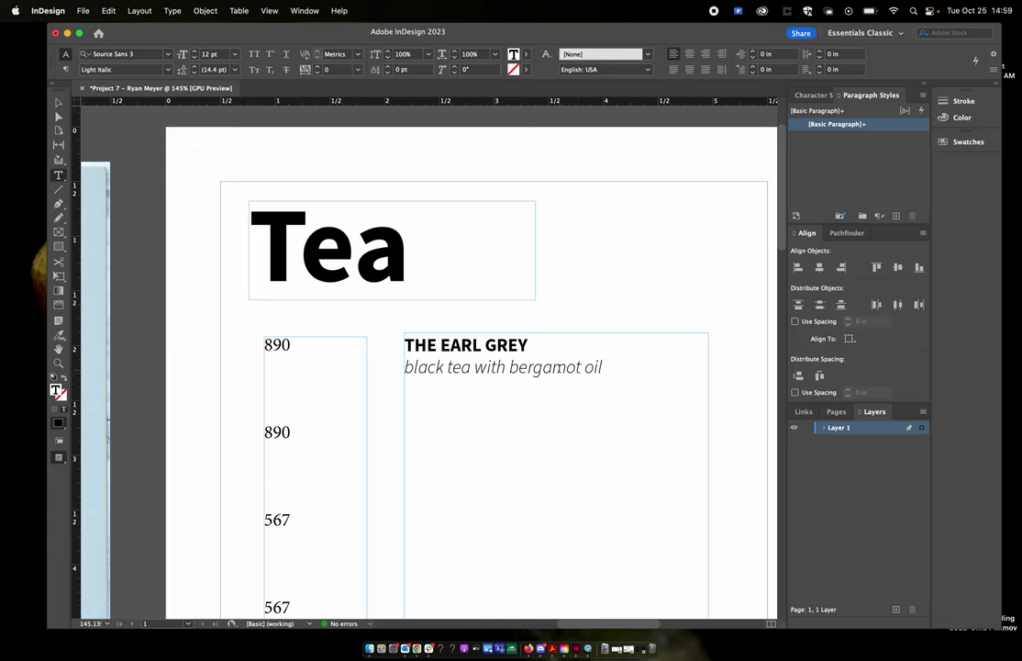
scroll(542, 366, "down", 3)
key("Escape")
scroll(140, 149, "down", 3)
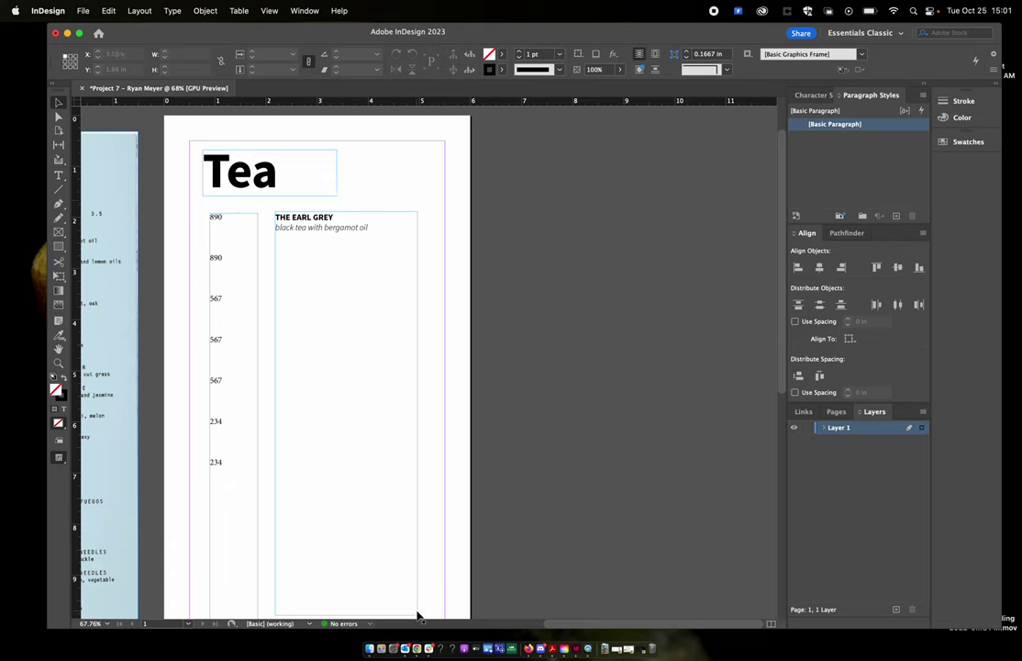
left_click(417, 648)
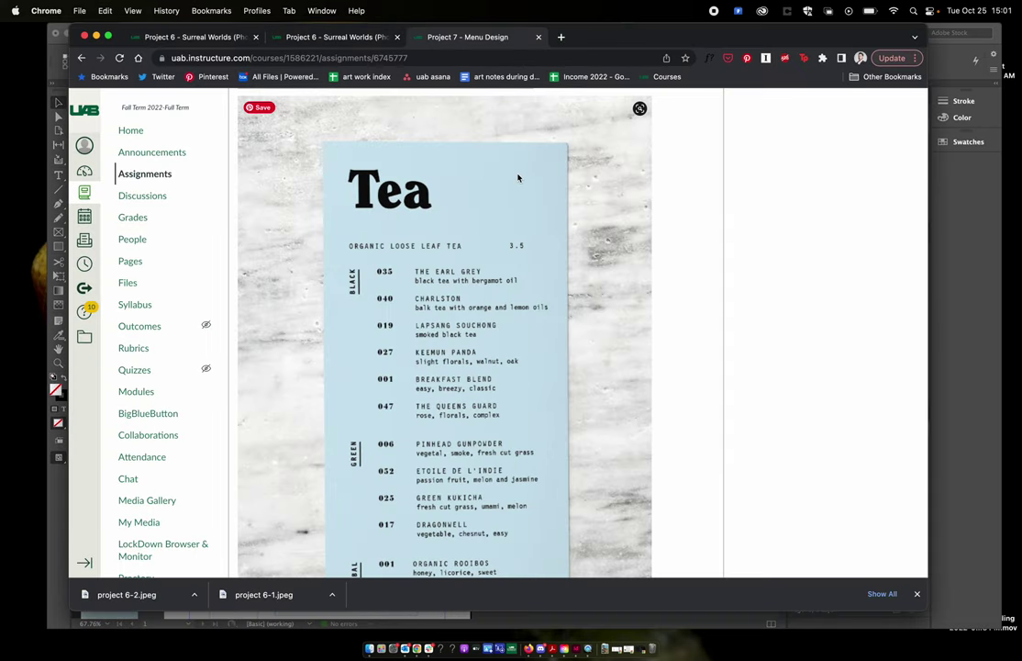
Go back from the Surreal Worlds grading pages to the Project 7 Menu Design assignment.
left_click(358, 38)
left_click(464, 37)
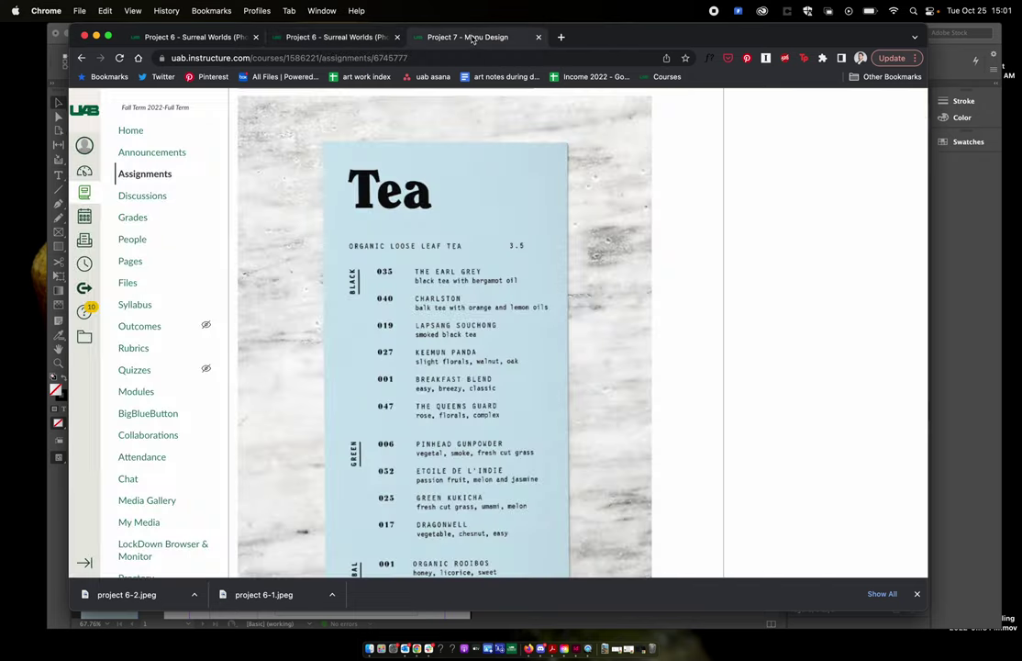
scroll(438, 246, "down", 15)
scroll(439, 246, "up", 20)
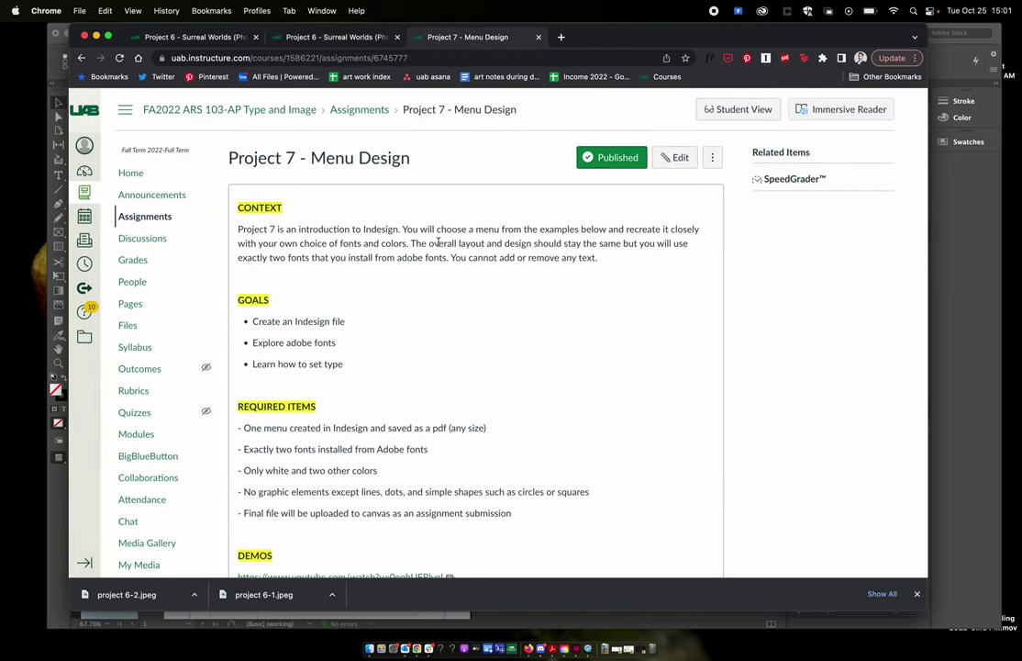
scroll(438, 242, "down", 2)
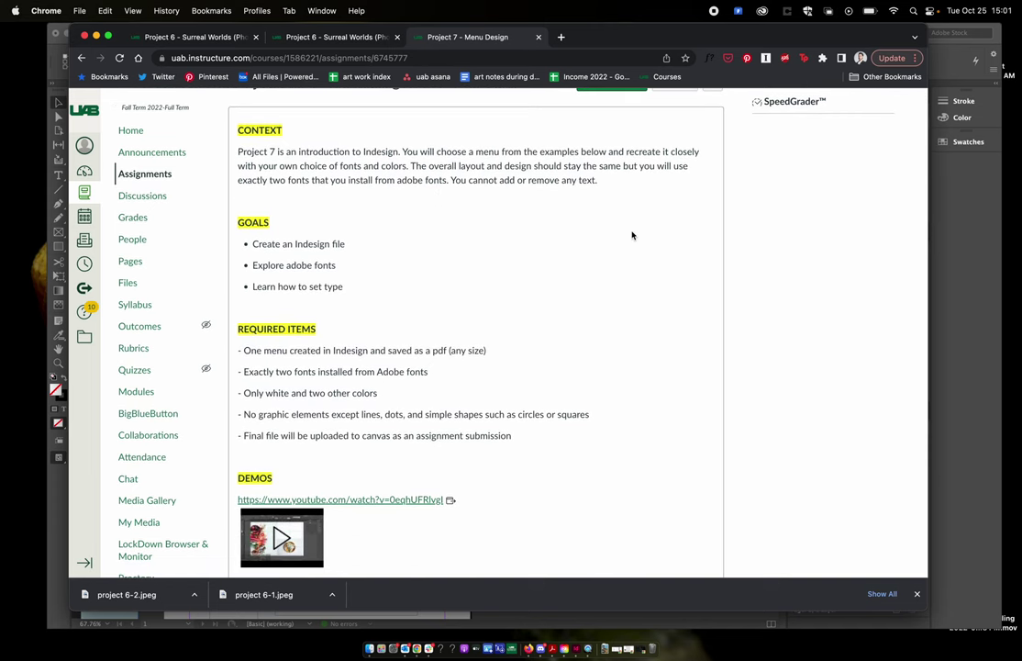
scroll(632, 236, "up", 2)
Replace 'fonts' with 'typeface' in Required Items, save the assignment, and return to InDesign.
left_click(677, 157)
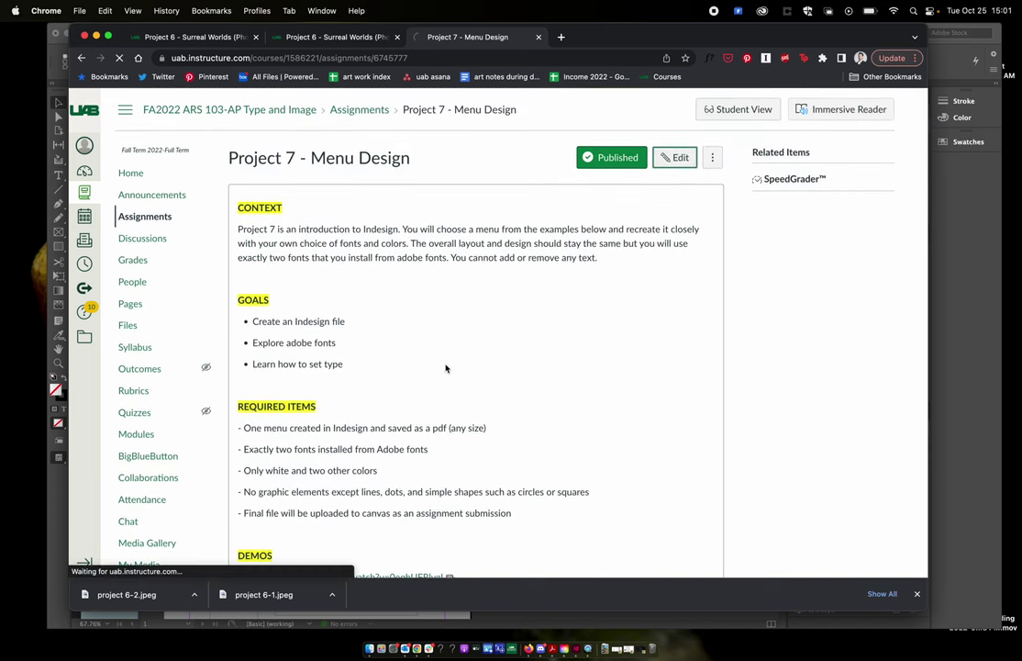
scroll(441, 370, "down", 5)
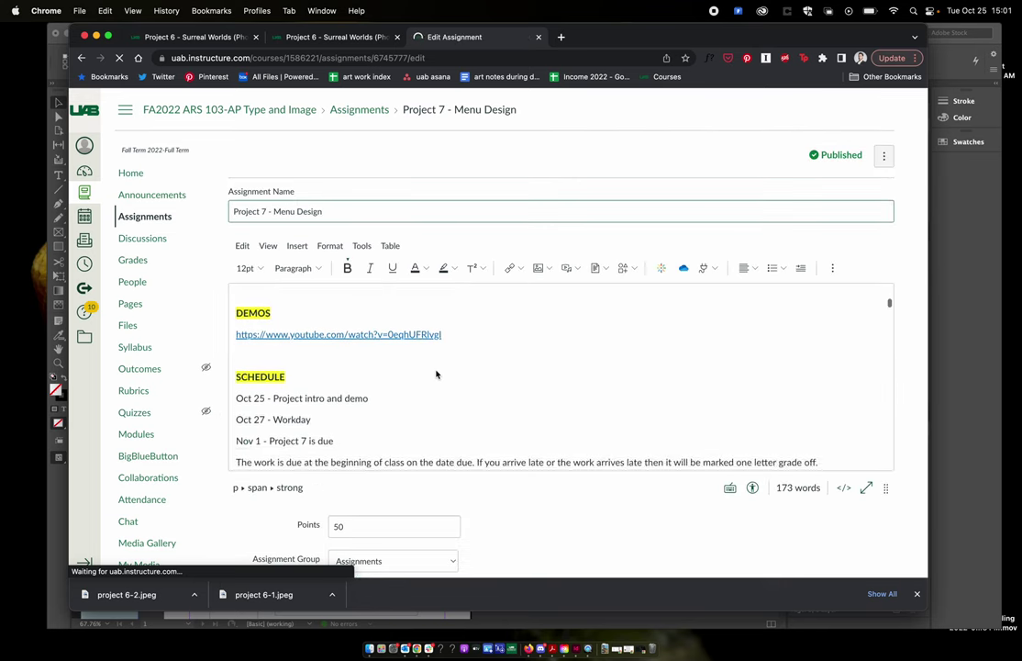
scroll(436, 373, "up", 4)
scroll(433, 374, "down", 1)
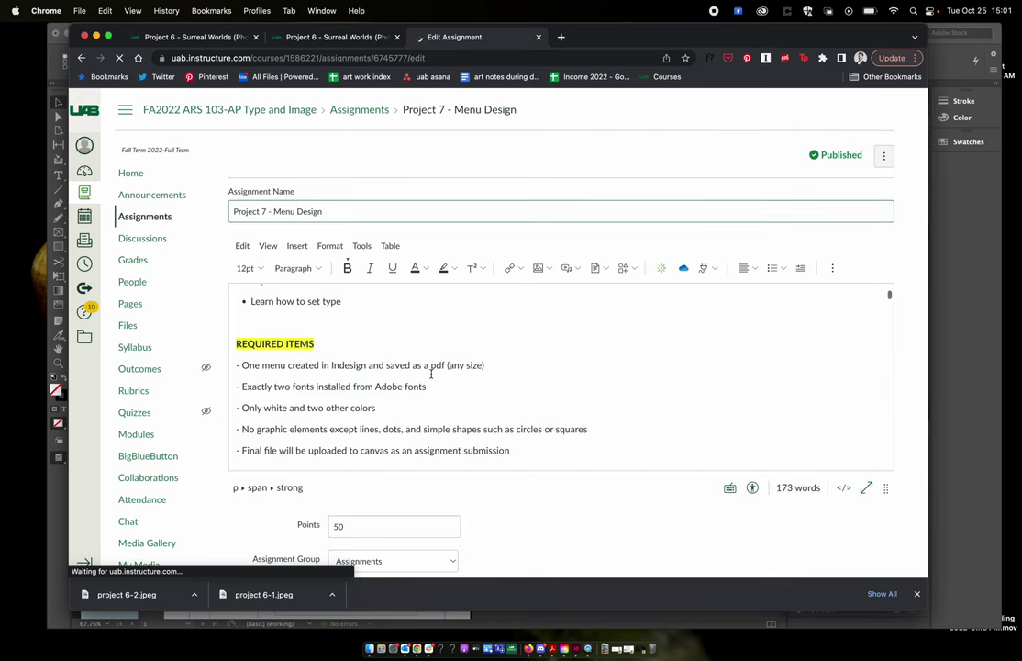
double_click(303, 387)
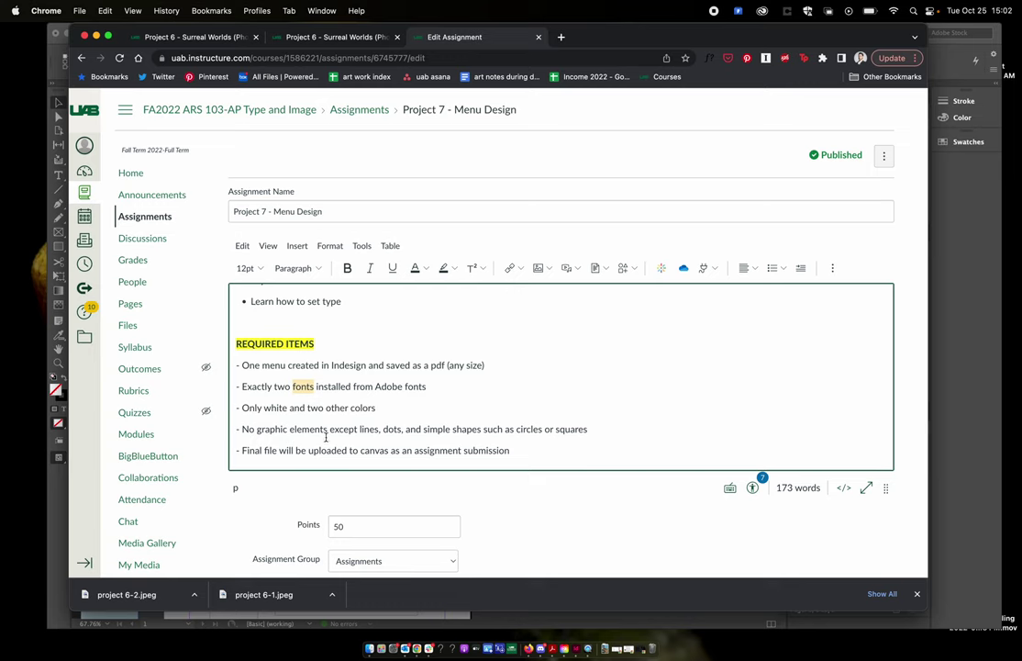
type("typeface")
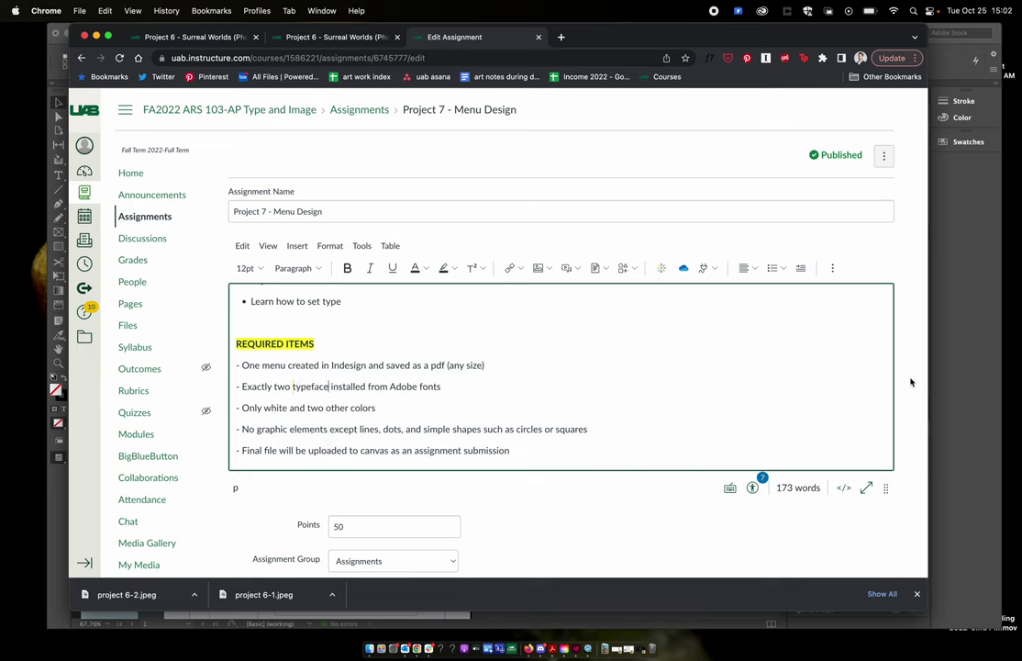
scroll(908, 377, "down", 1)
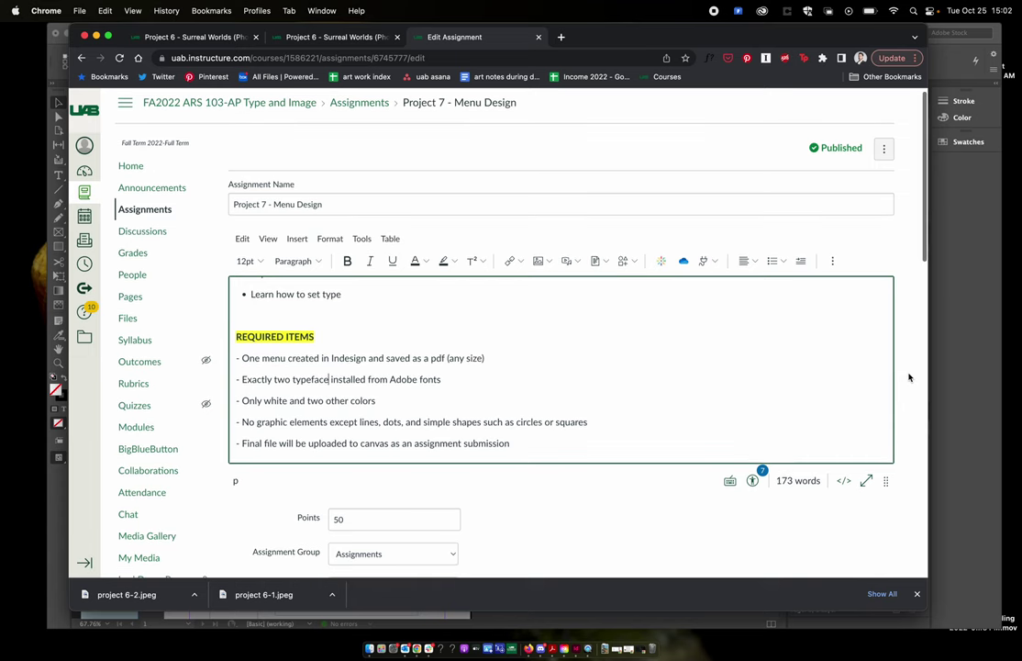
scroll(908, 378, "down", 15)
left_click(869, 524)
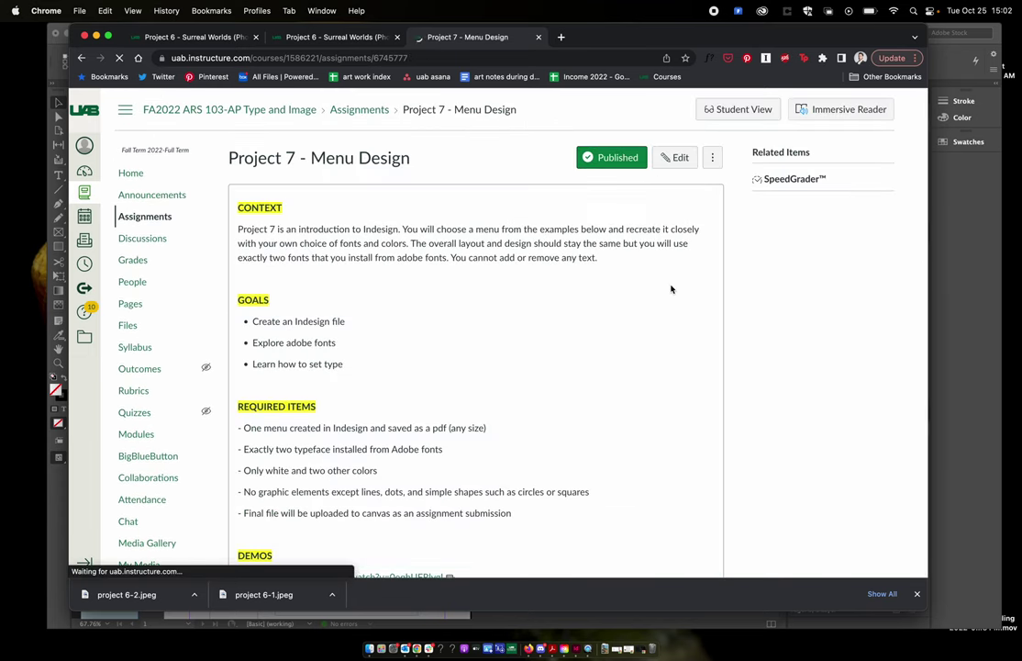
left_click(961, 322)
Pan the tea menu page view, then launch Creative Cloud from the macOS menu bar.
scroll(524, 319, "left", 2)
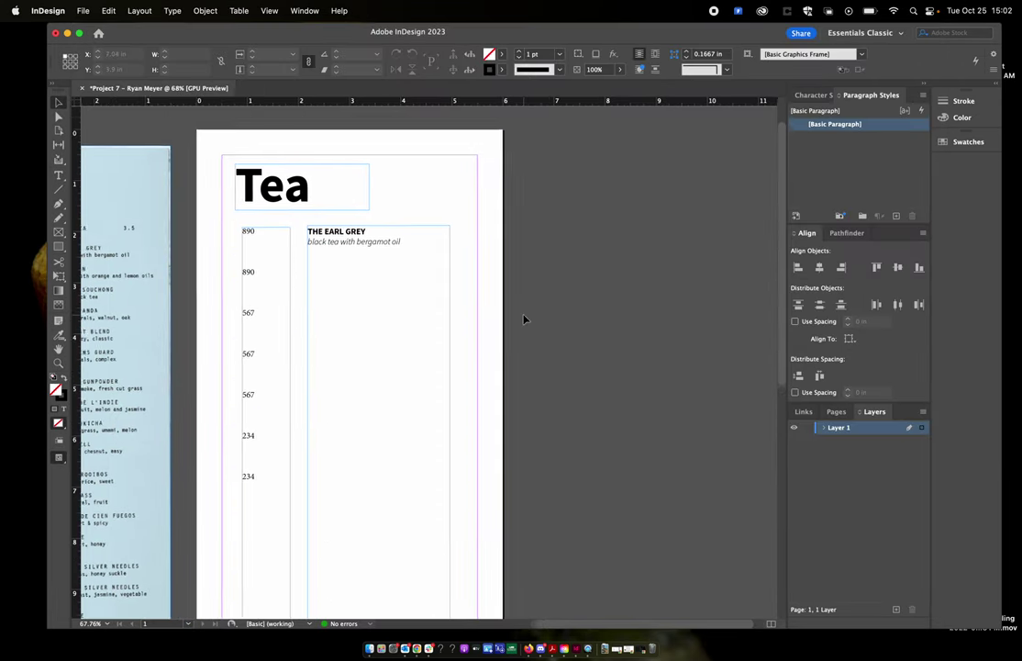
scroll(524, 320, "left", 3)
scroll(524, 319, "down", 2)
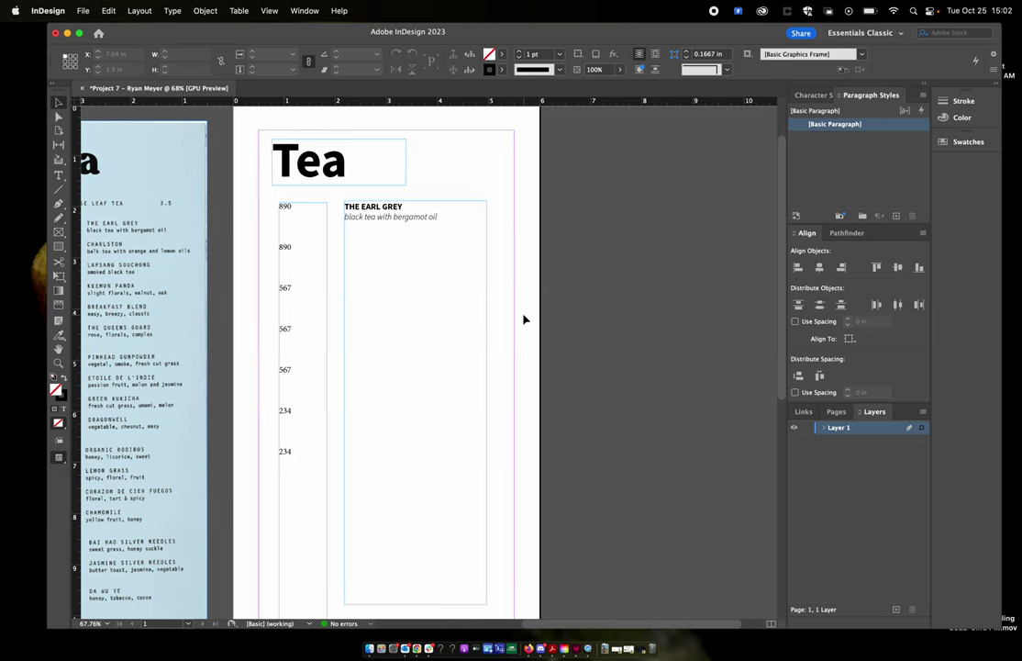
scroll(524, 319, "up", 1)
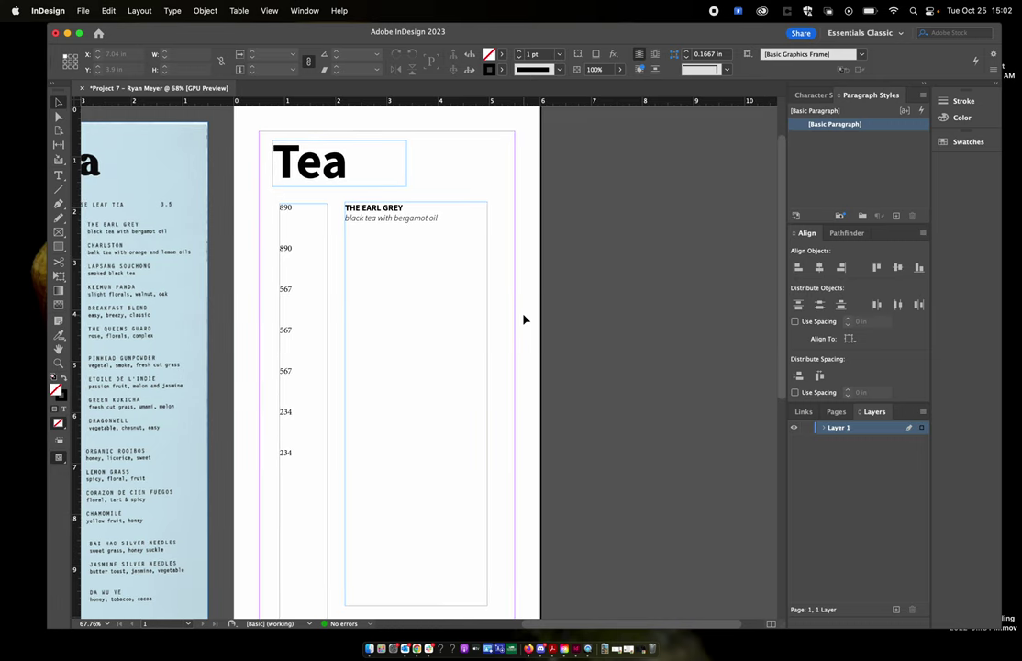
scroll(608, 301, "left", 3)
scroll(608, 301, "up", 1)
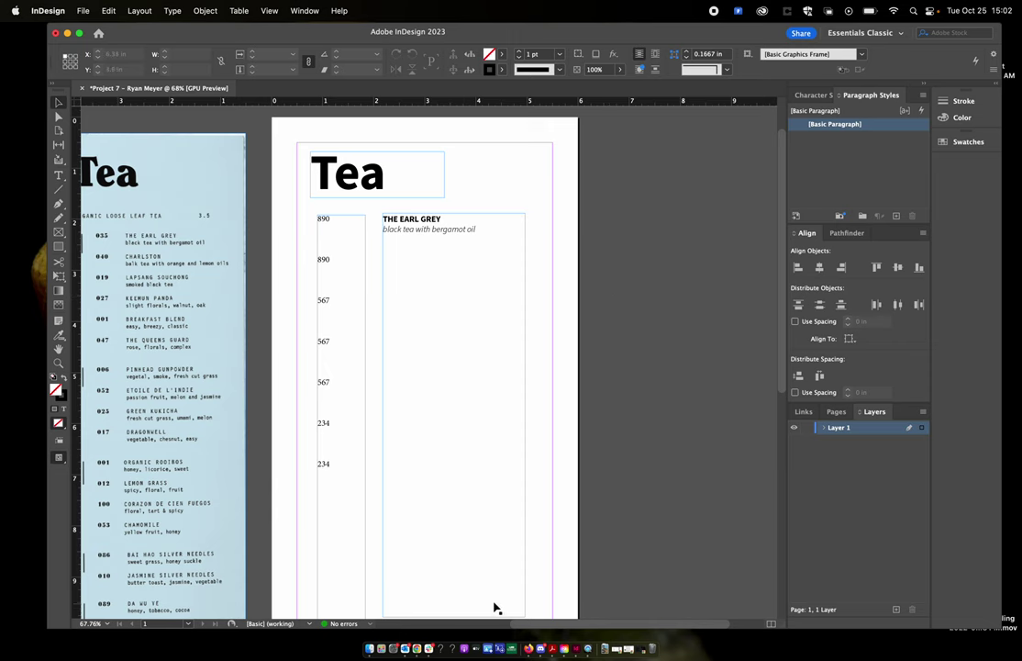
left_click(762, 11)
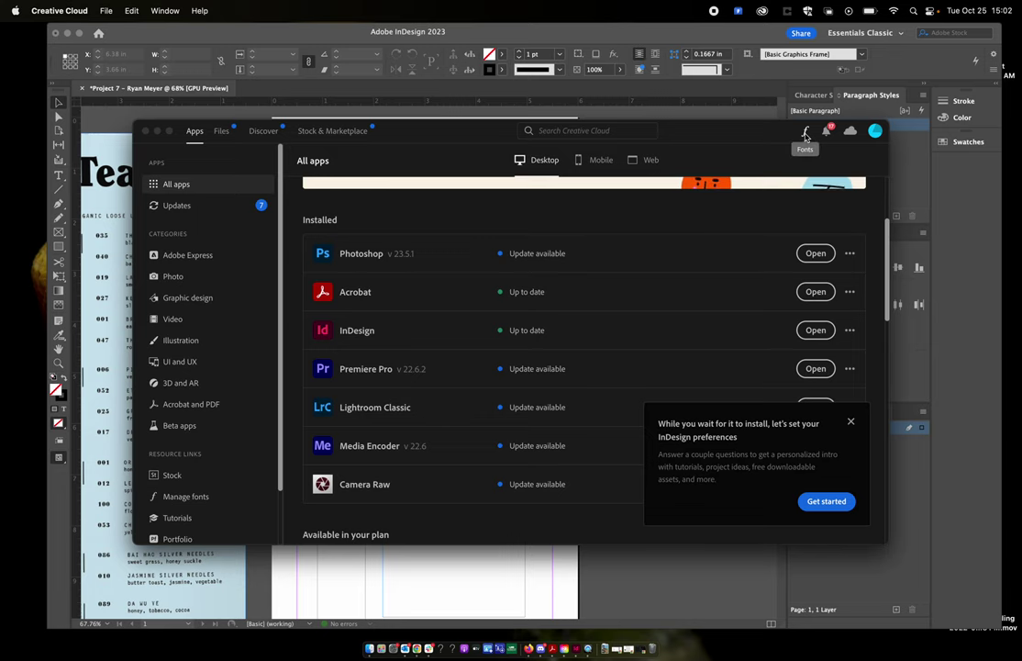
Check Creative Cloud's active fonts, then open the 3107-family Adobe Fonts catalogue in Chrome.
left_click(805, 133)
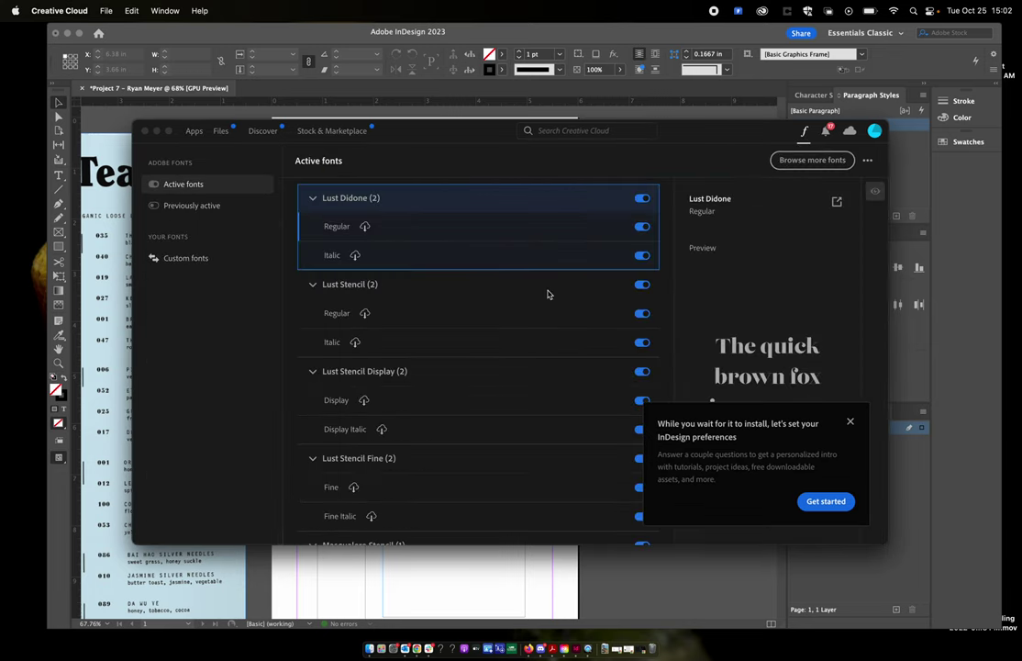
scroll(548, 294, "down", 10)
scroll(548, 294, "up", 10)
left_click(850, 421)
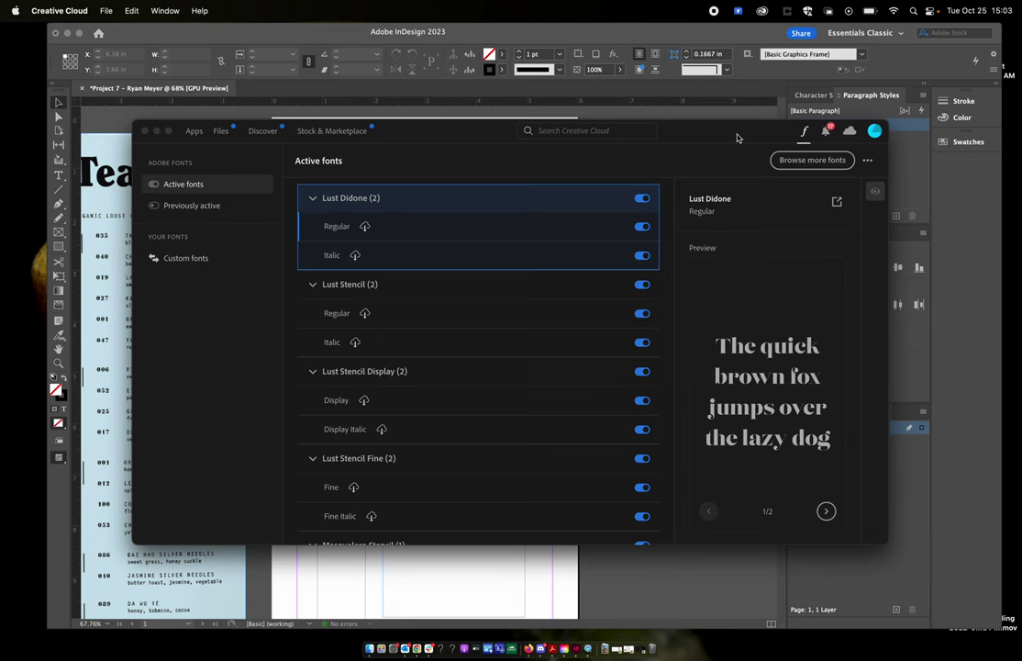
left_click_drag(738, 137, 759, 147)
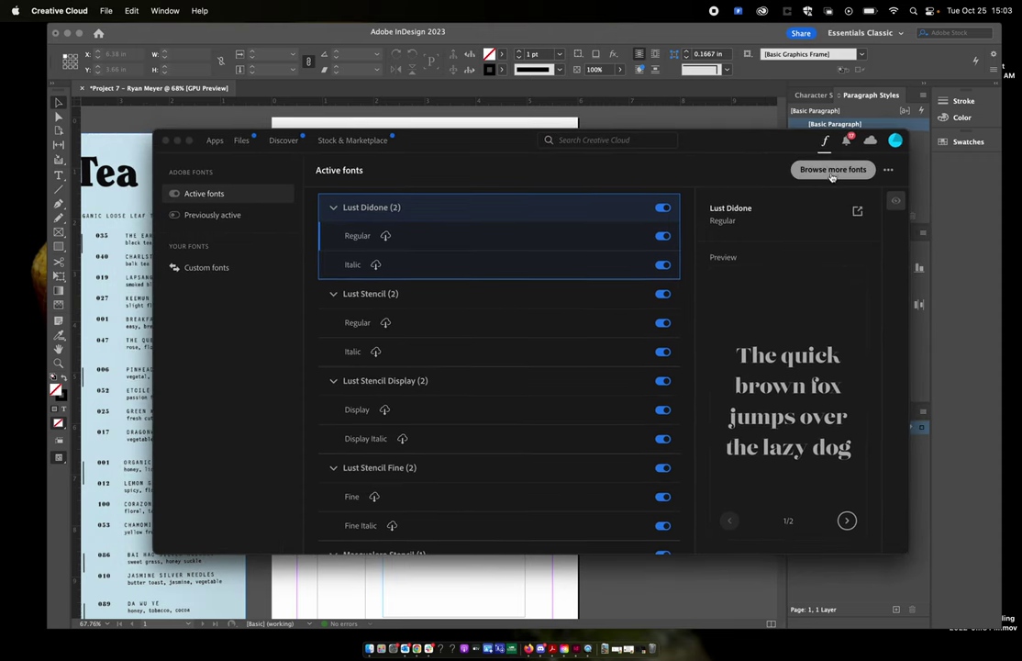
left_click(835, 170)
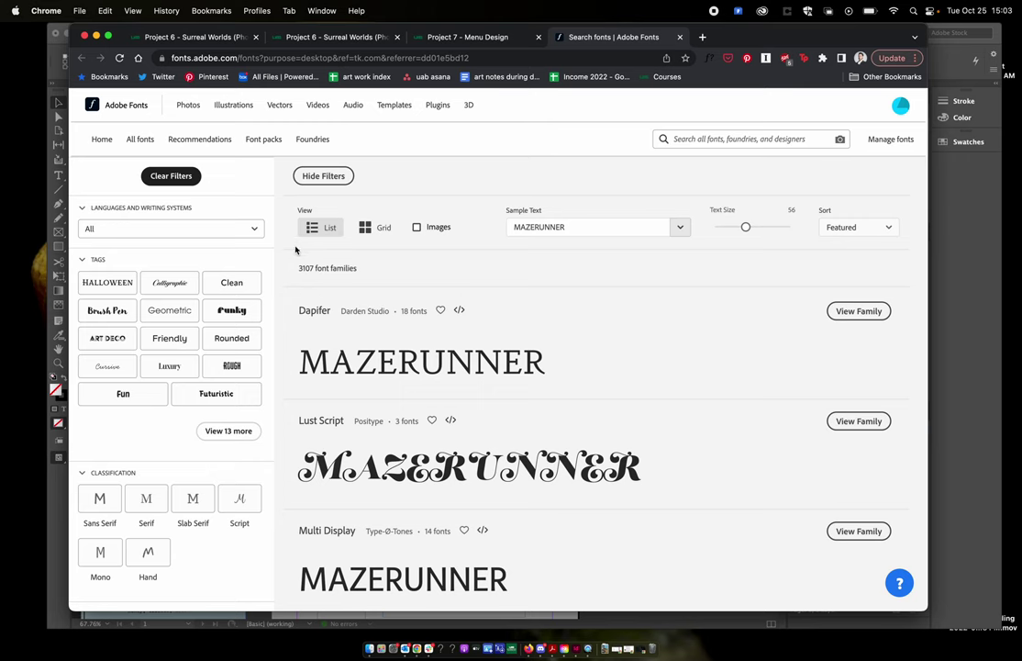
Scroll through the Adobe Fonts families previewed with the sample text MAZERUNNER.
scroll(292, 262, "down", 2)
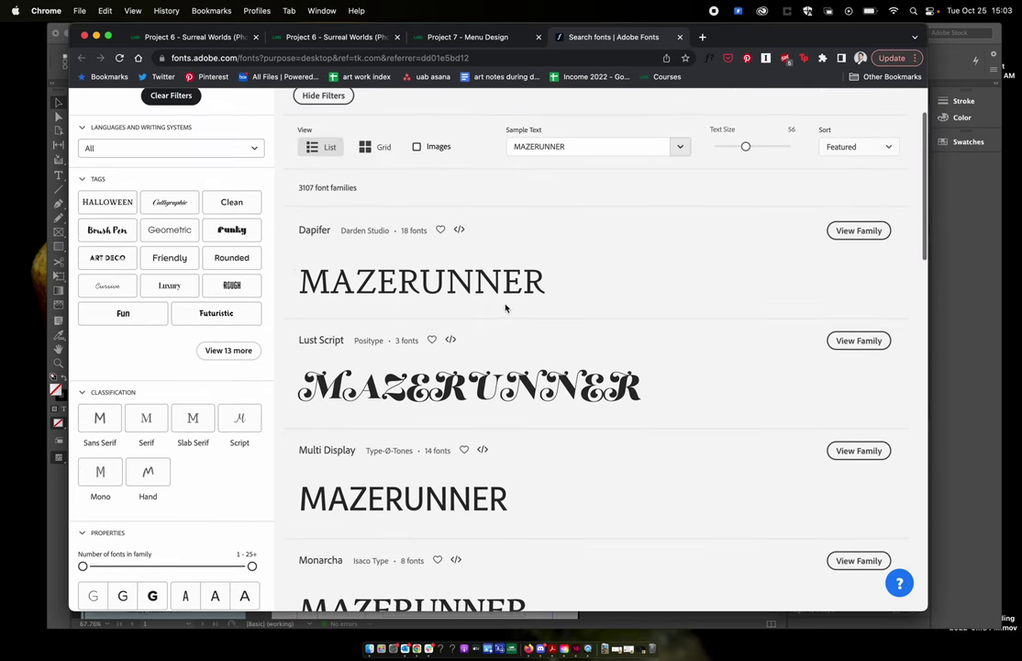
scroll(445, 291, "up", 2)
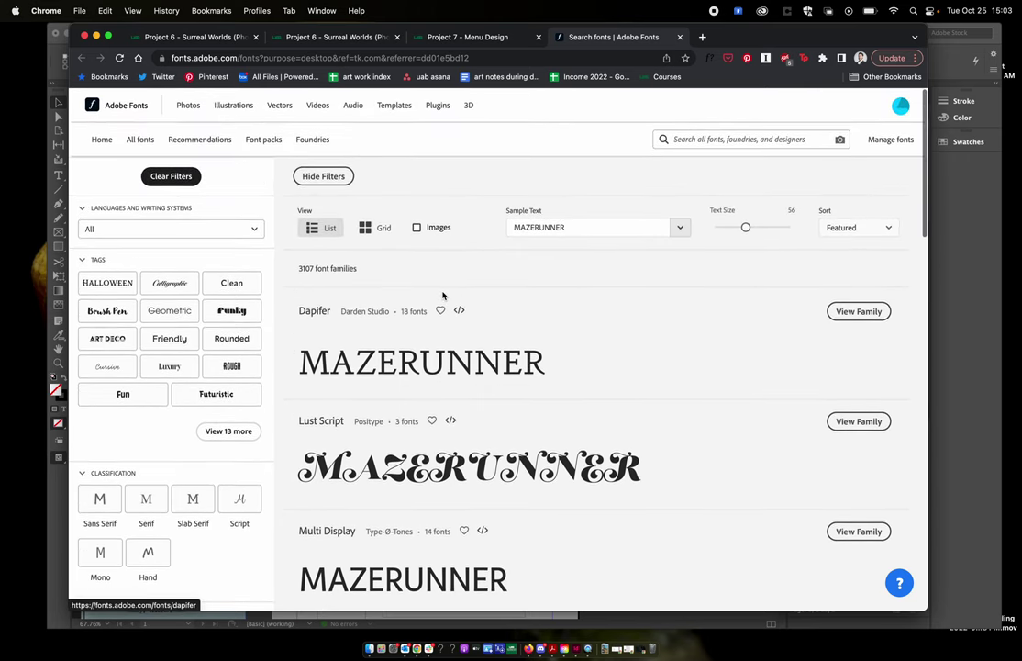
scroll(443, 295, "down", 3)
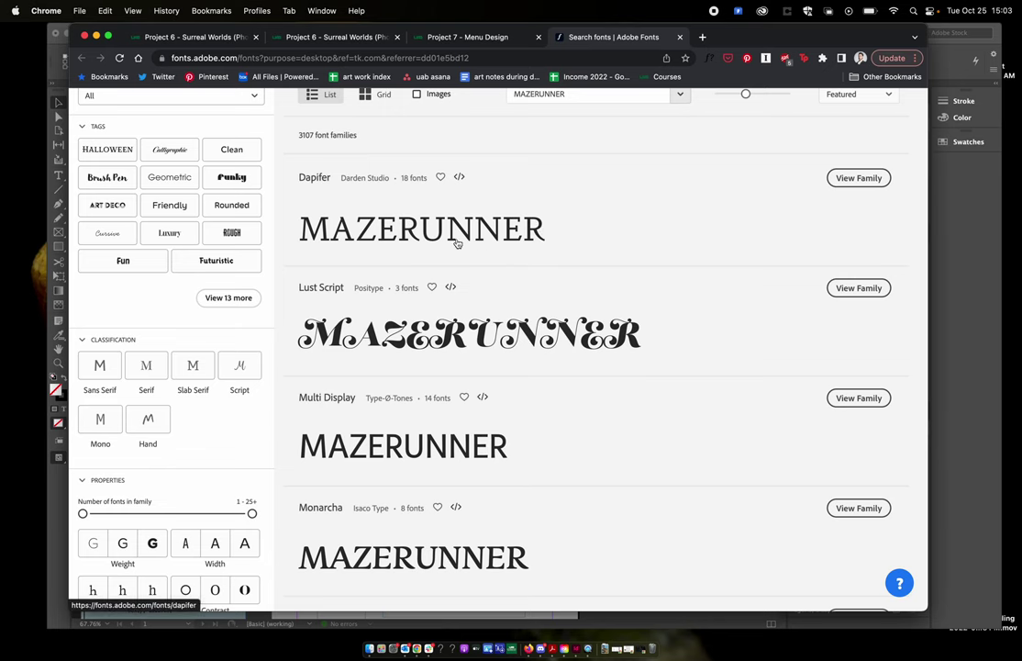
scroll(458, 243, "up", 1)
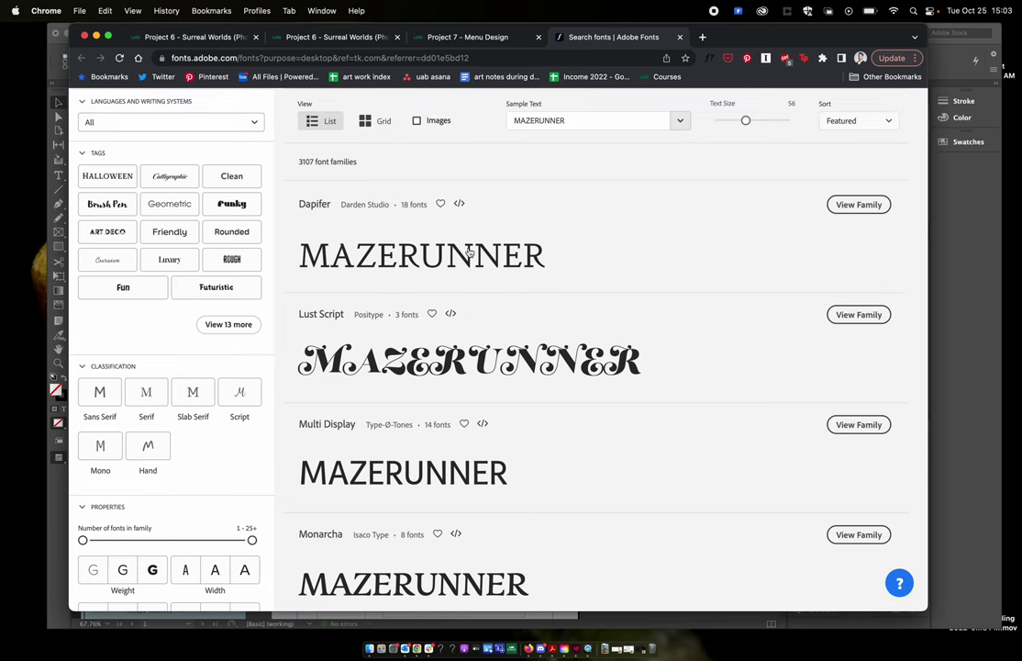
scroll(468, 255, "down", 3)
scroll(468, 252, "up", 5)
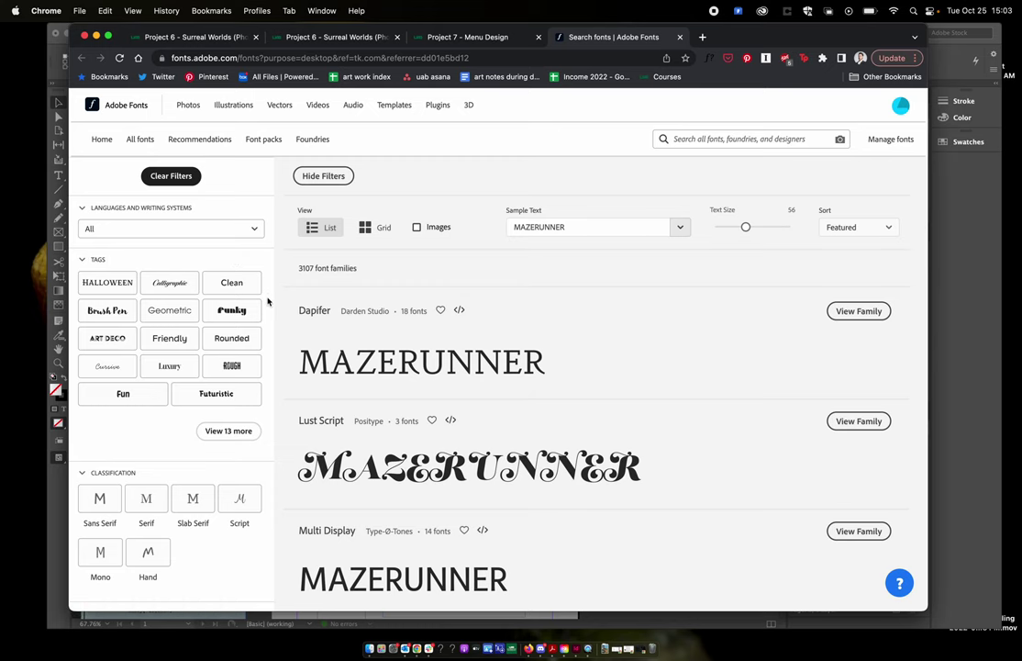
scroll(267, 292, "down", 3)
scroll(267, 292, "up", 1)
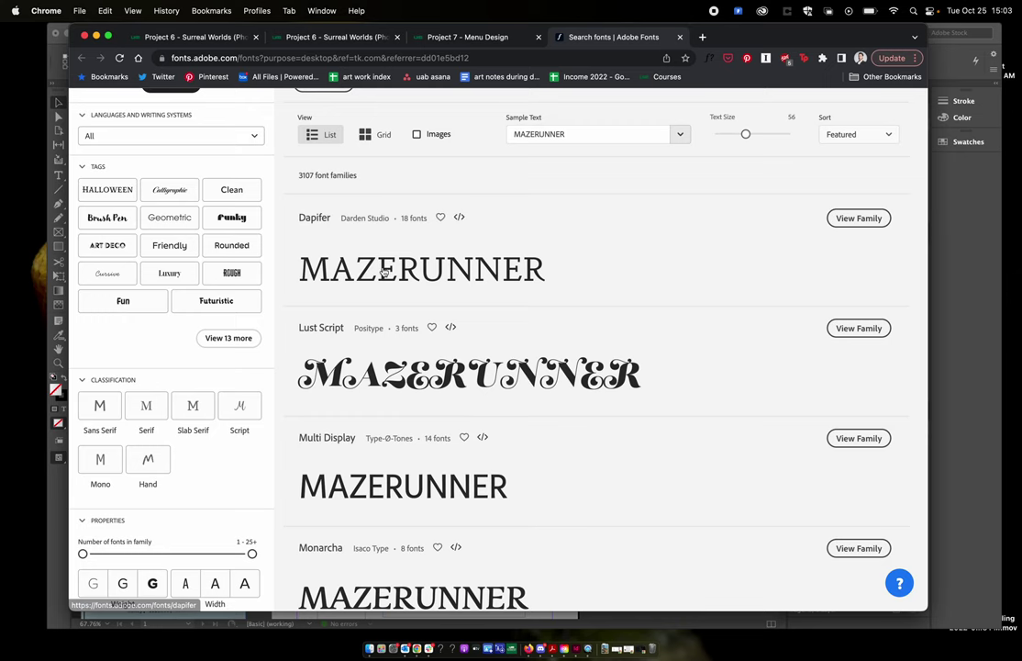
scroll(383, 269, "up", 1)
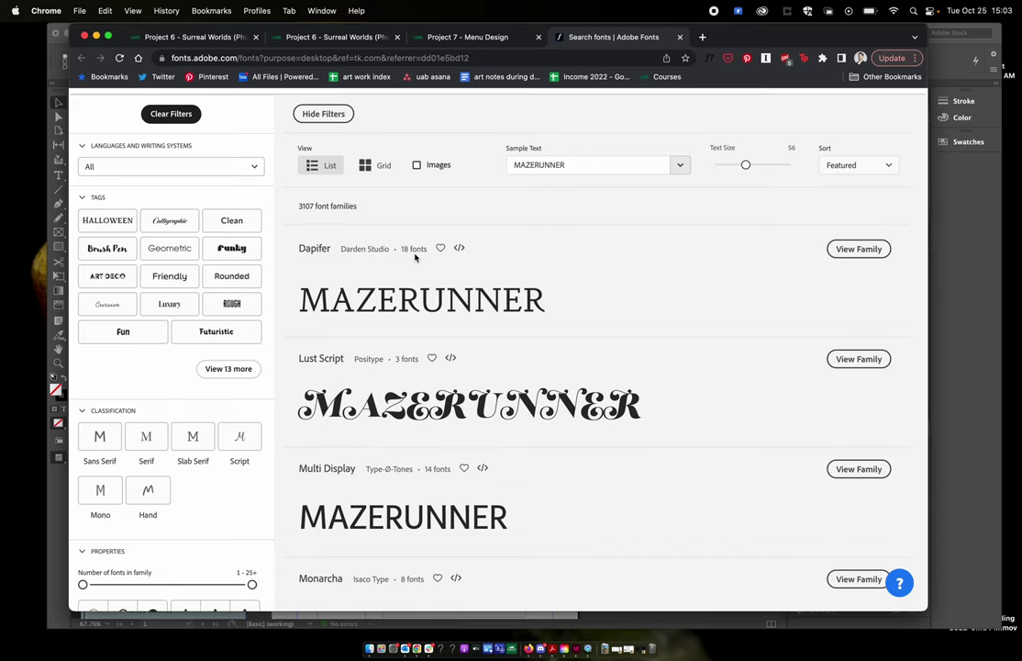
scroll(414, 258, "up", 5)
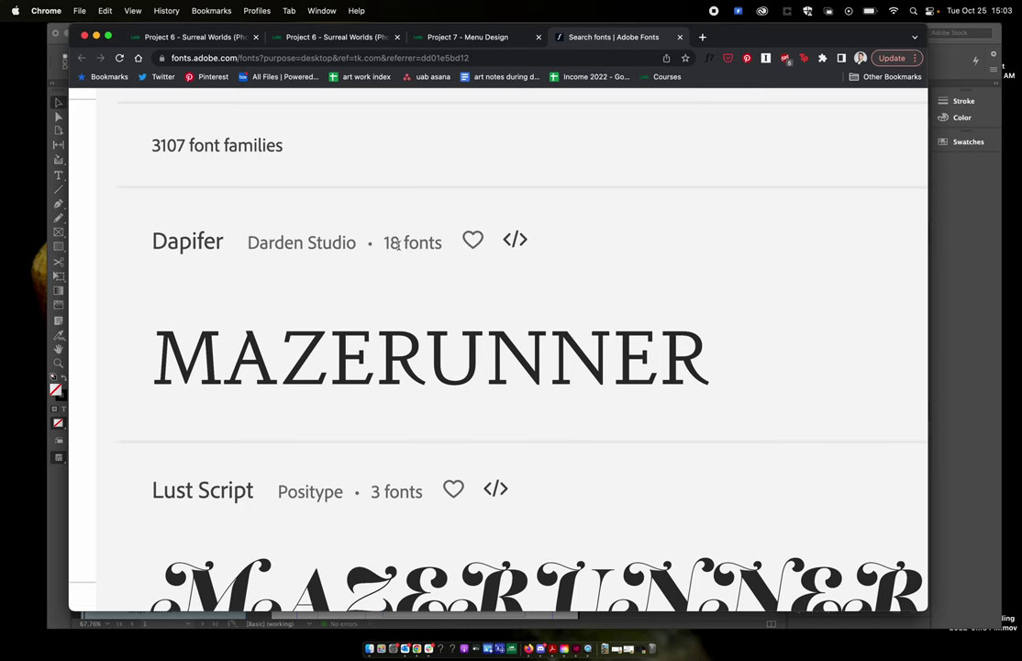
scroll(374, 263, "down", 4)
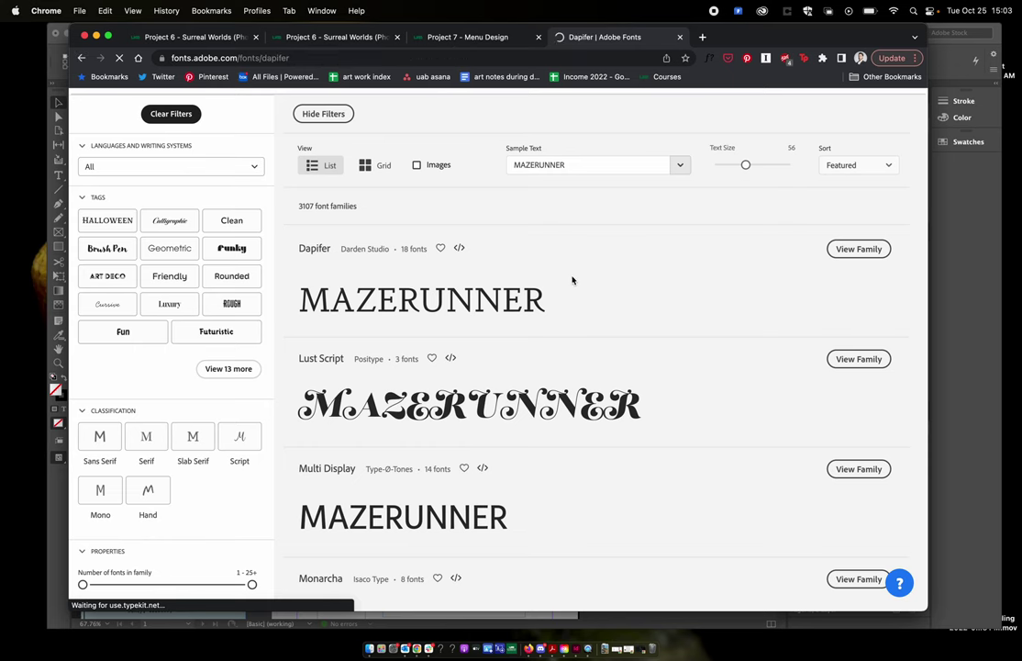
scroll(499, 273, "down", 2)
scroll(499, 273, "down", 3)
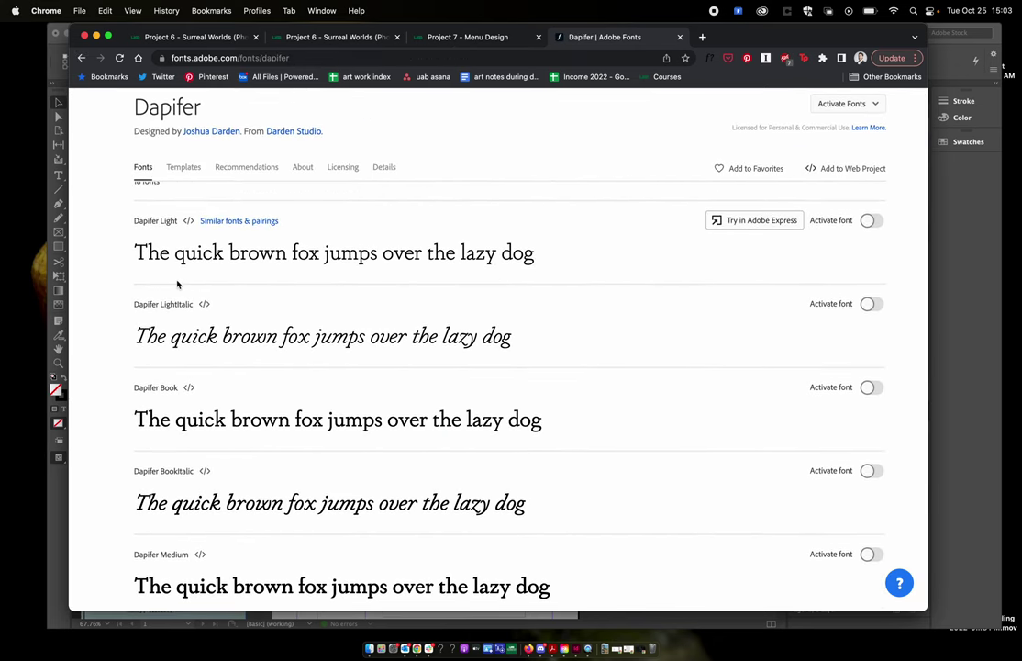
scroll(184, 307, "down", 3)
scroll(184, 310, "down", 15)
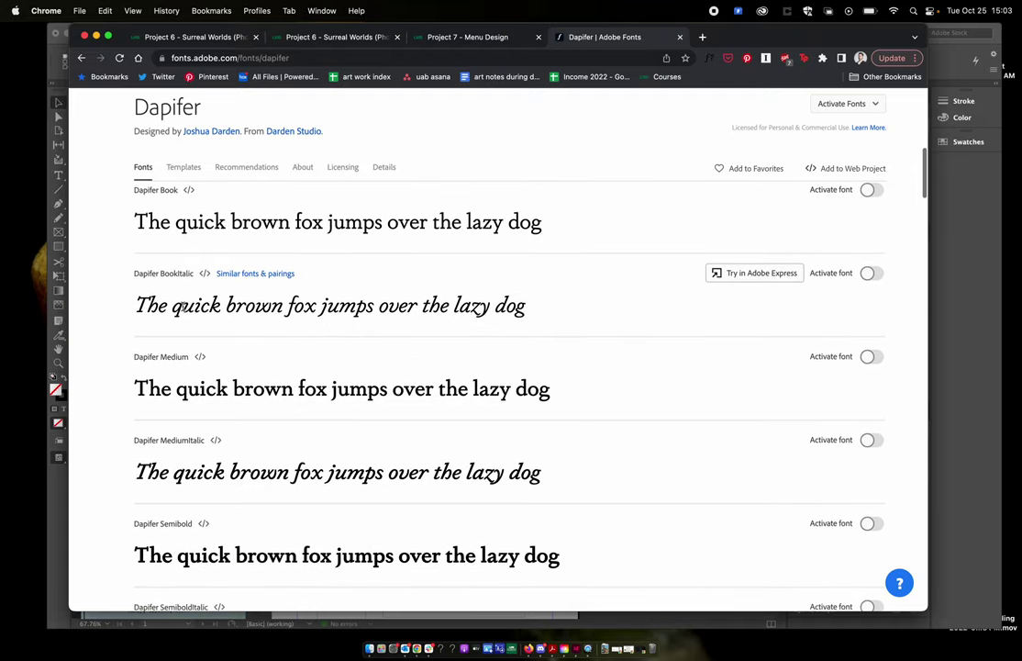
scroll(184, 310, "down", 3)
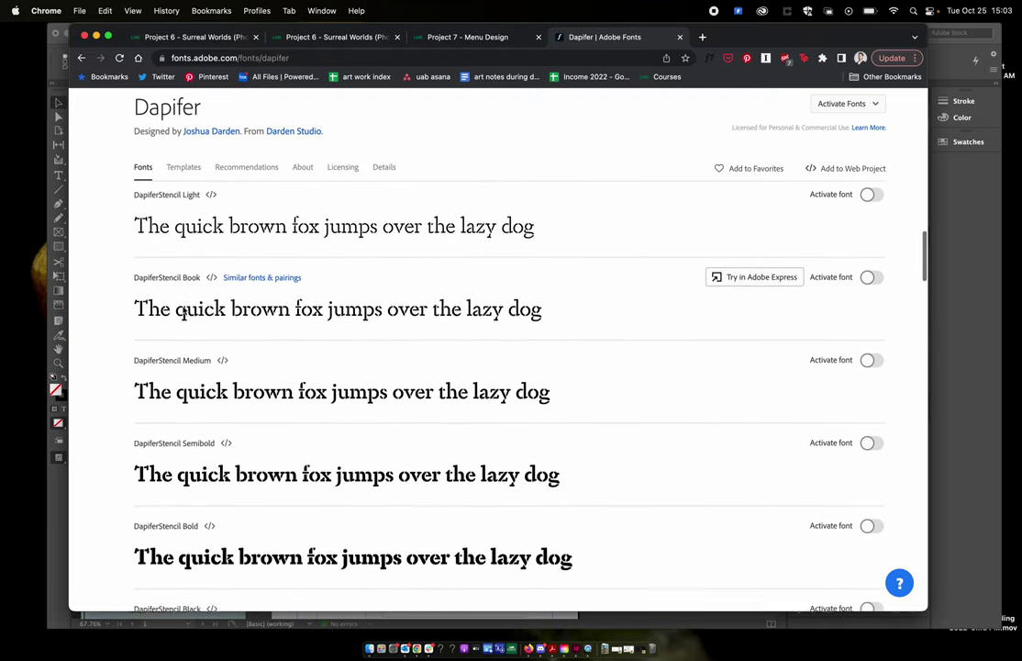
scroll(210, 294, "down", 3)
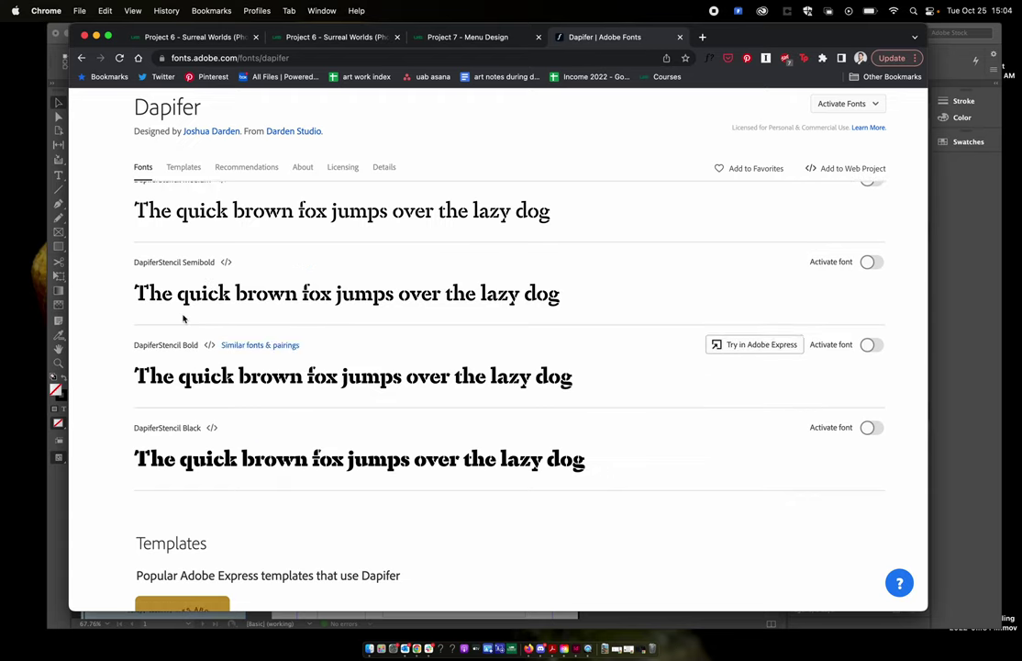
scroll(206, 302, "up", 5)
scroll(205, 303, "up", 3)
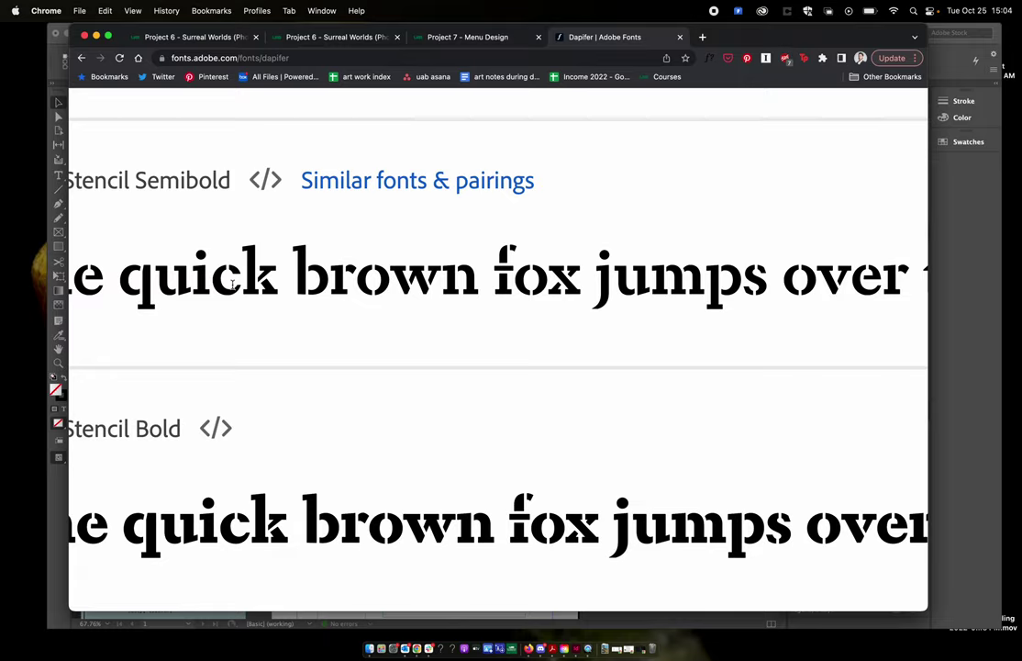
scroll(376, 316, "down", 5)
scroll(376, 316, "up", 10)
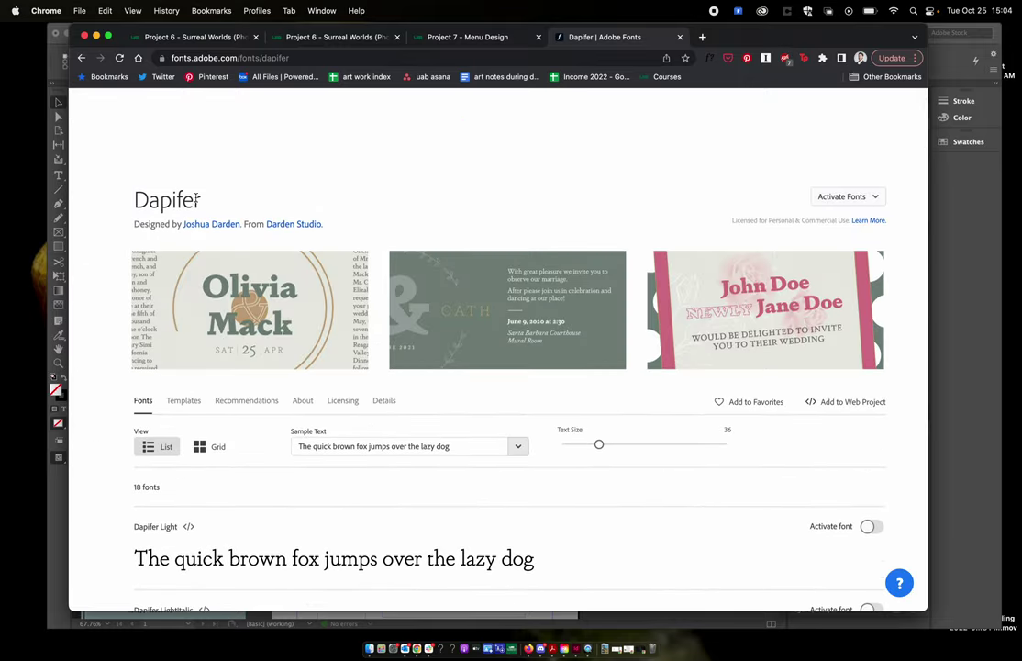
scroll(138, 193, "down", 10)
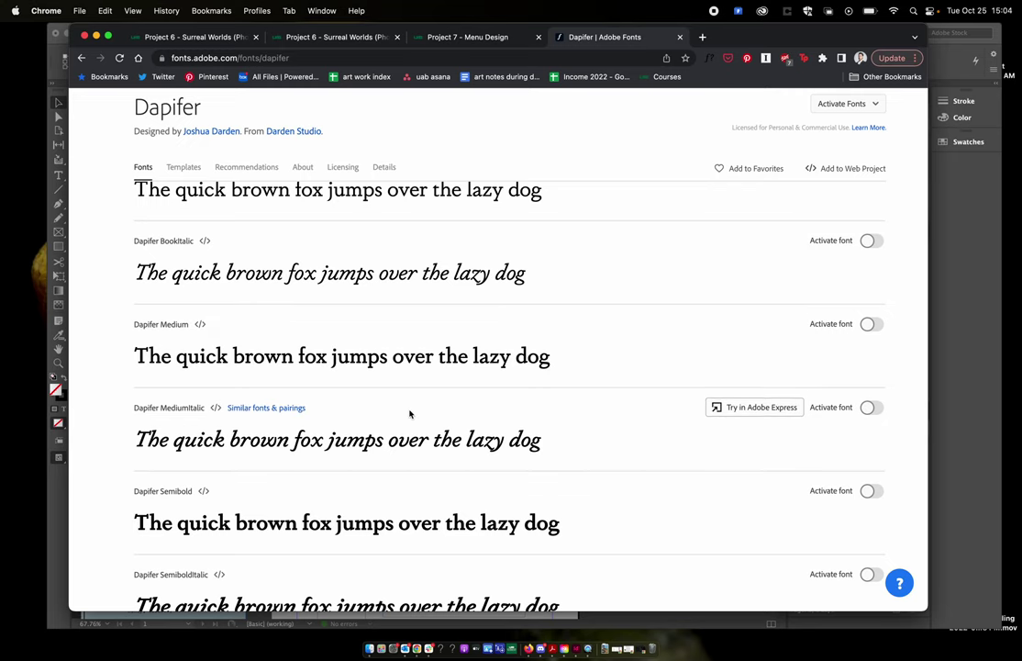
scroll(410, 414, "up", 2)
scroll(411, 414, "up", 2)
scroll(410, 413, "down", 8)
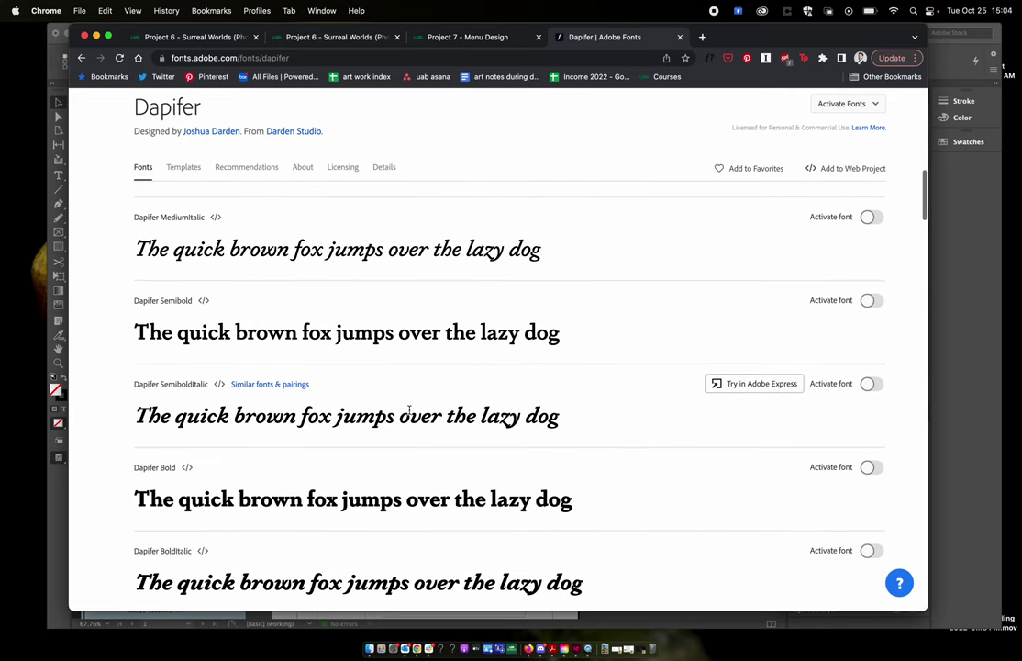
scroll(409, 411, "up", 4)
scroll(409, 410, "up", 8)
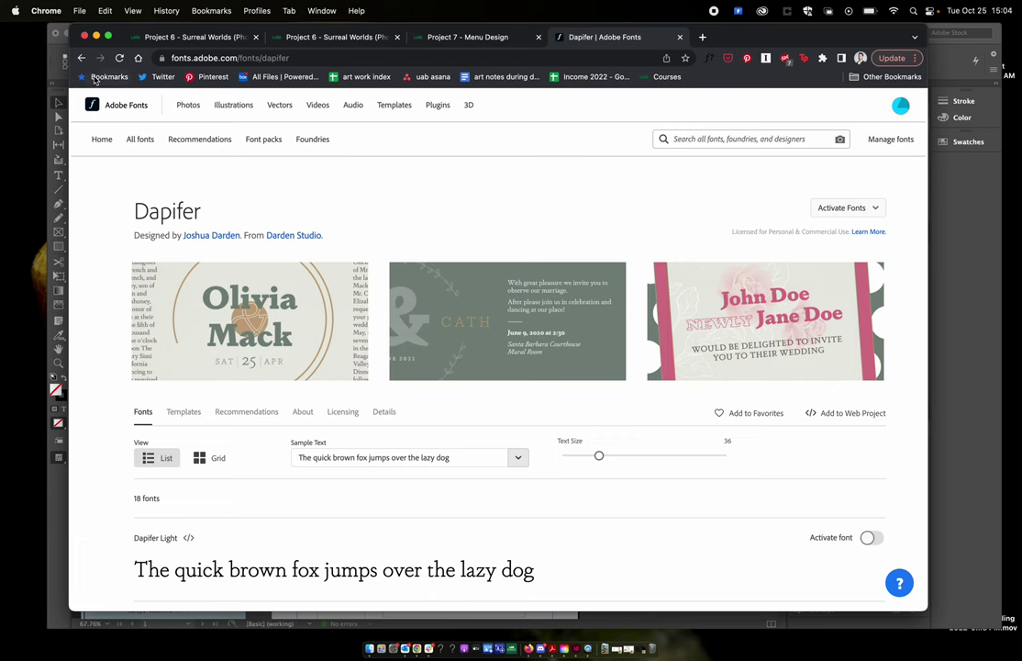
left_click(80, 58)
View the 3-font Positype Lust Script family page, then go back to the results.
scroll(525, 322, "down", 2)
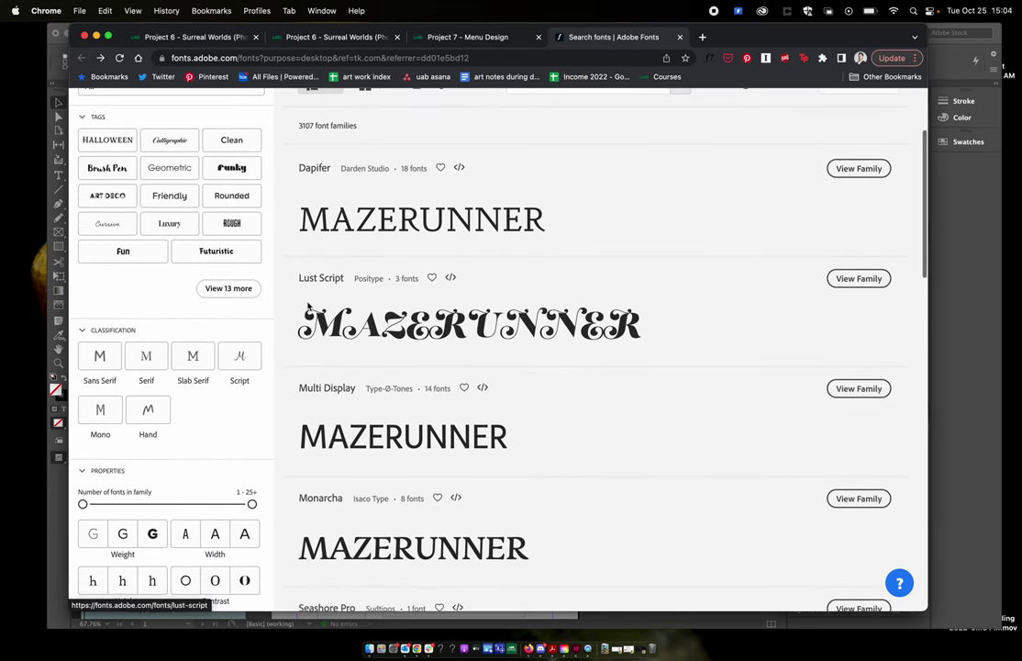
left_click(374, 328)
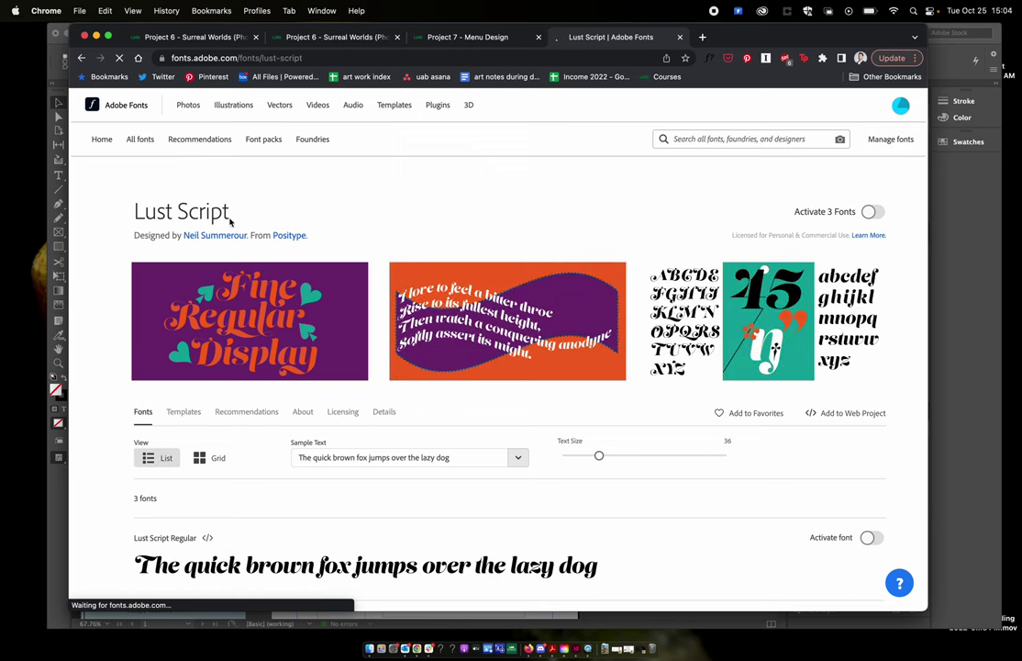
scroll(275, 275, "down", 5)
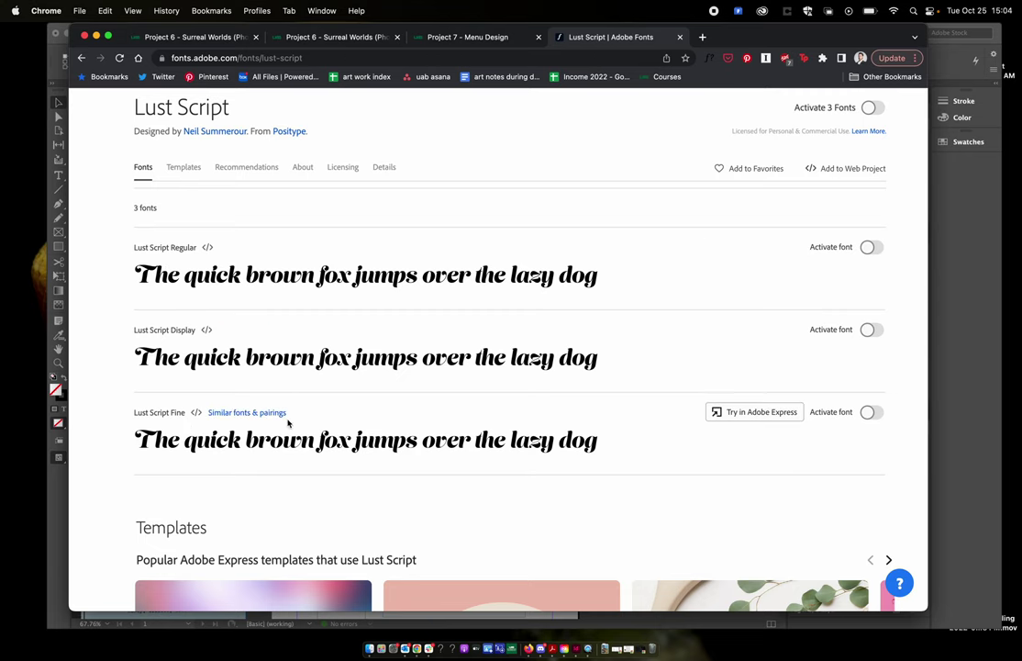
scroll(287, 422, "up", 3)
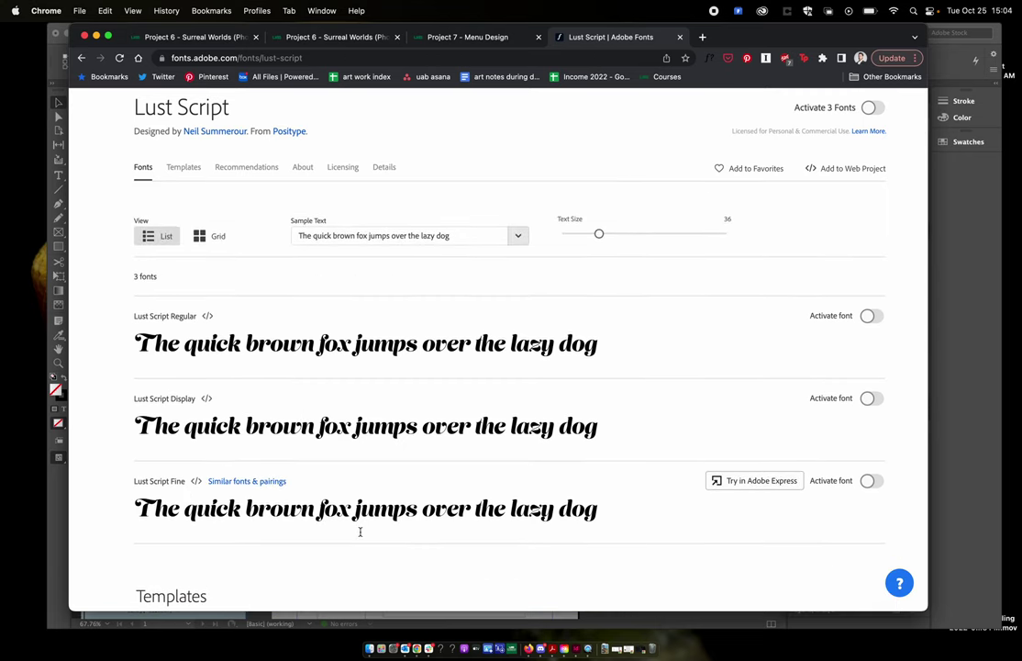
scroll(406, 401, "up", 5)
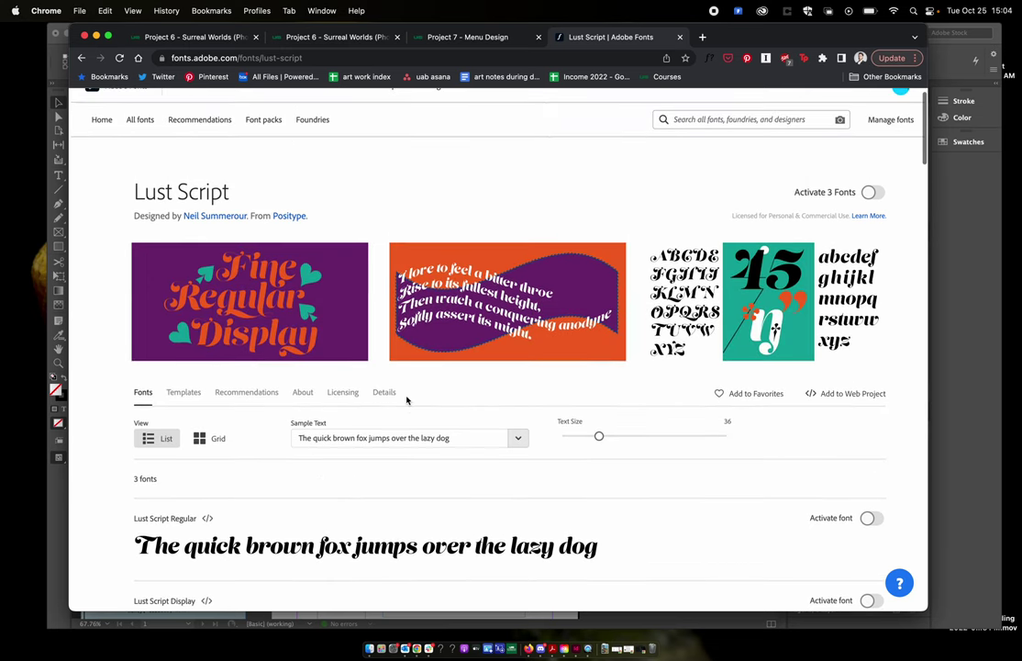
left_click(81, 58)
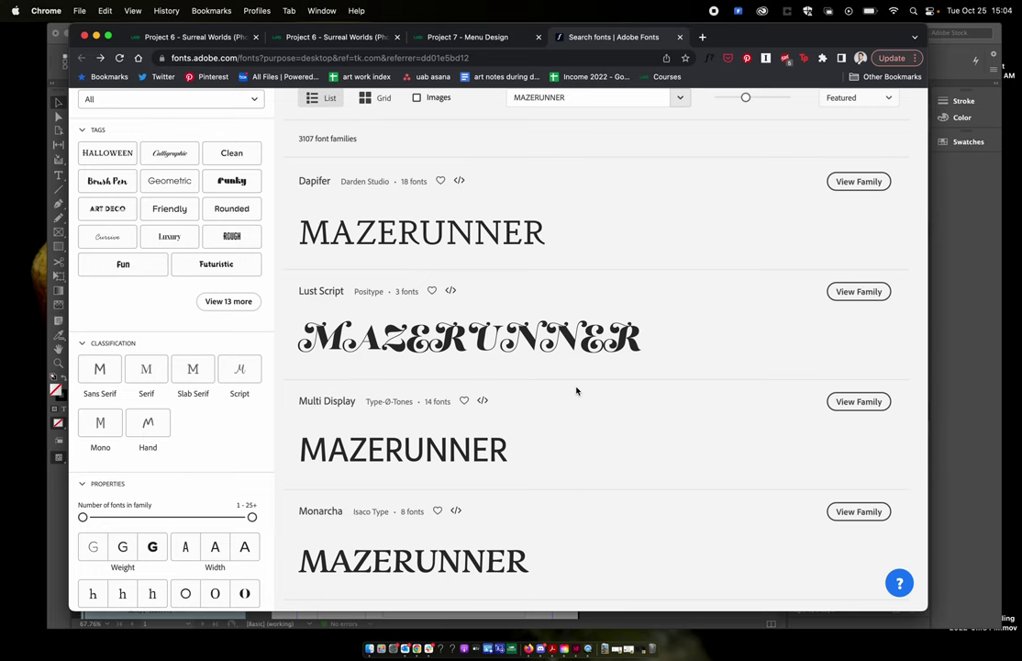
Open the Dapifer family page and switch on the Dapifer (12) activation toggle.
scroll(540, 319, "up", 3)
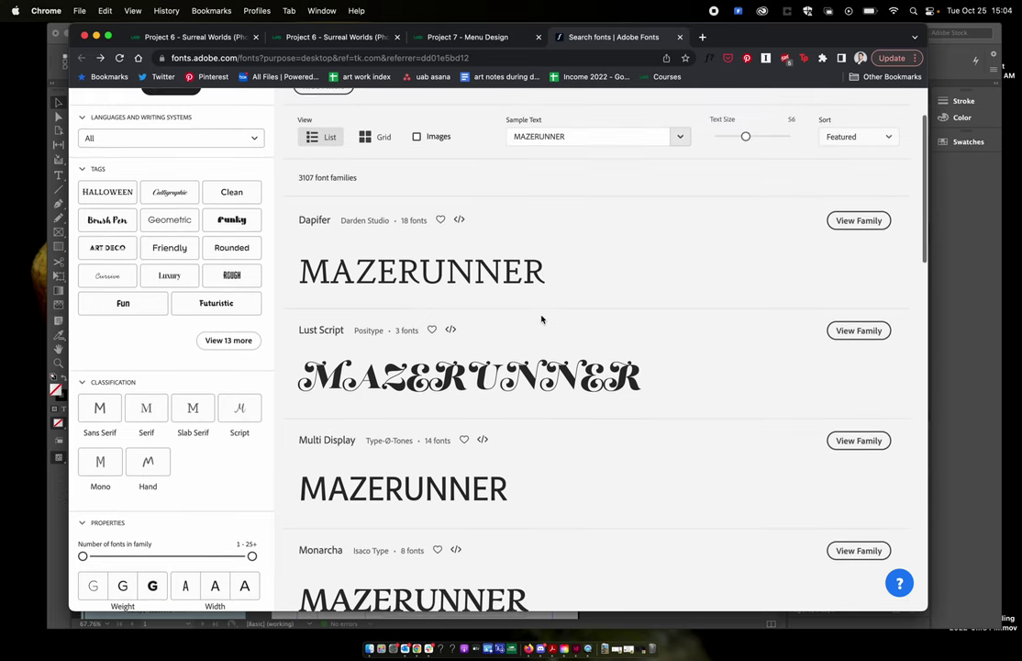
scroll(440, 307, "down", 3)
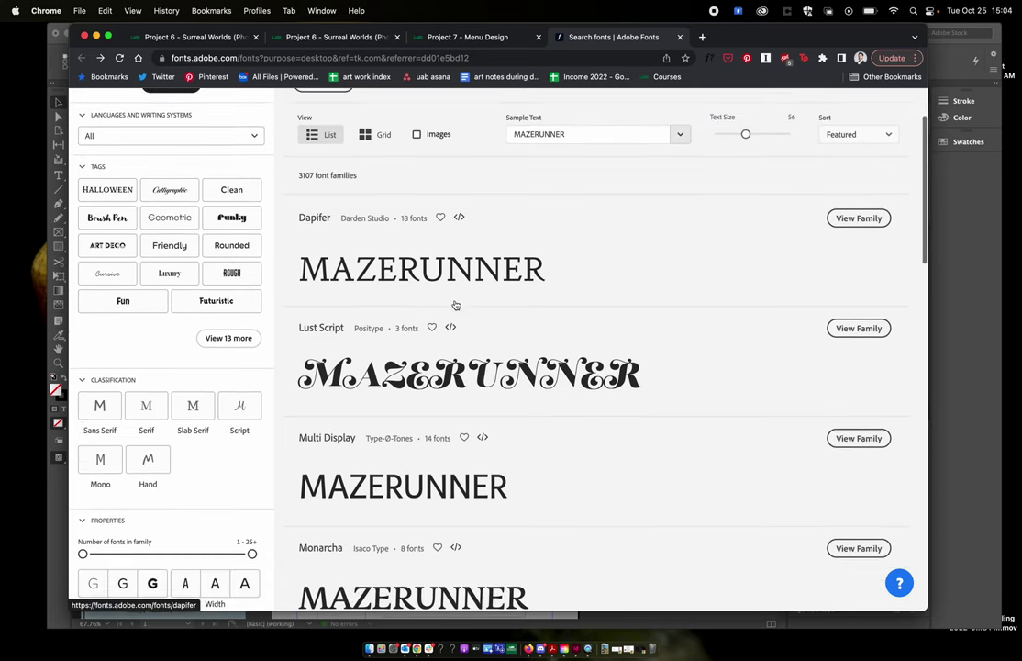
left_click(435, 218)
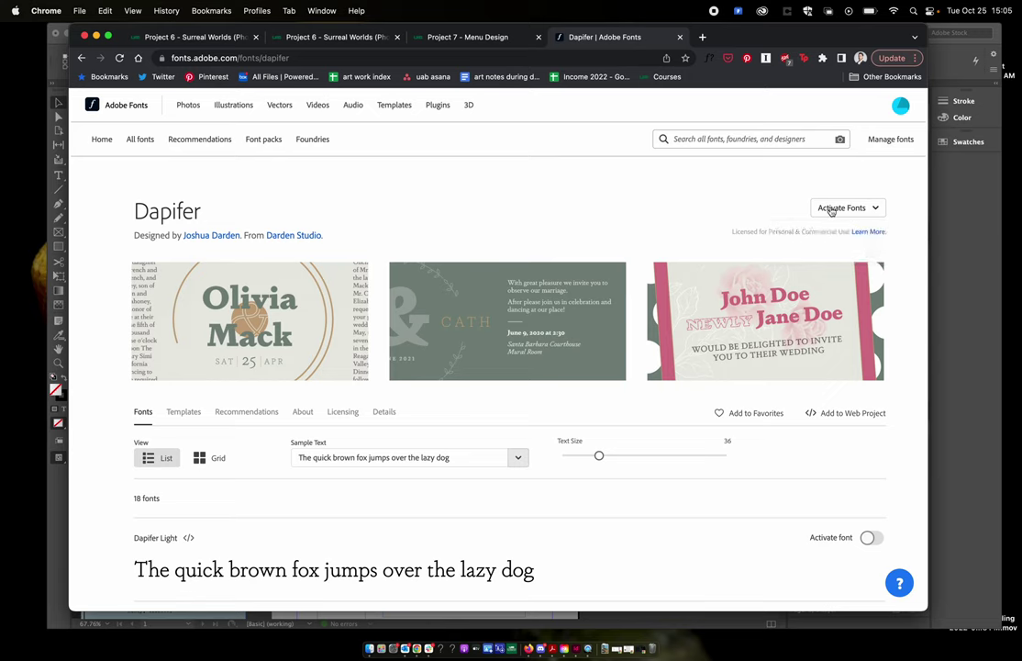
mouse_move(854, 212)
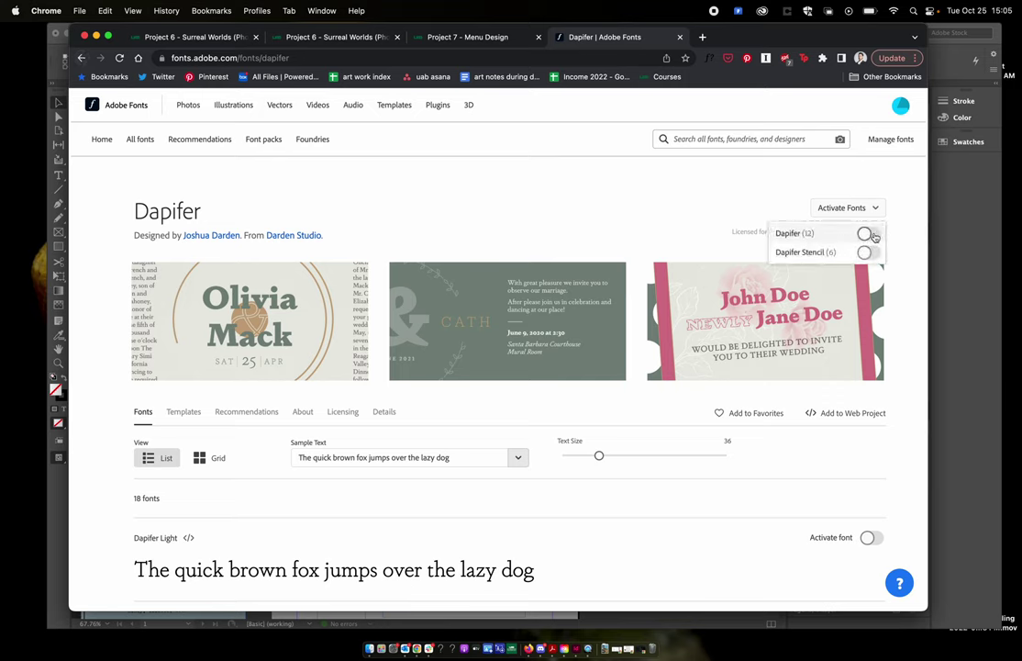
left_click(874, 237)
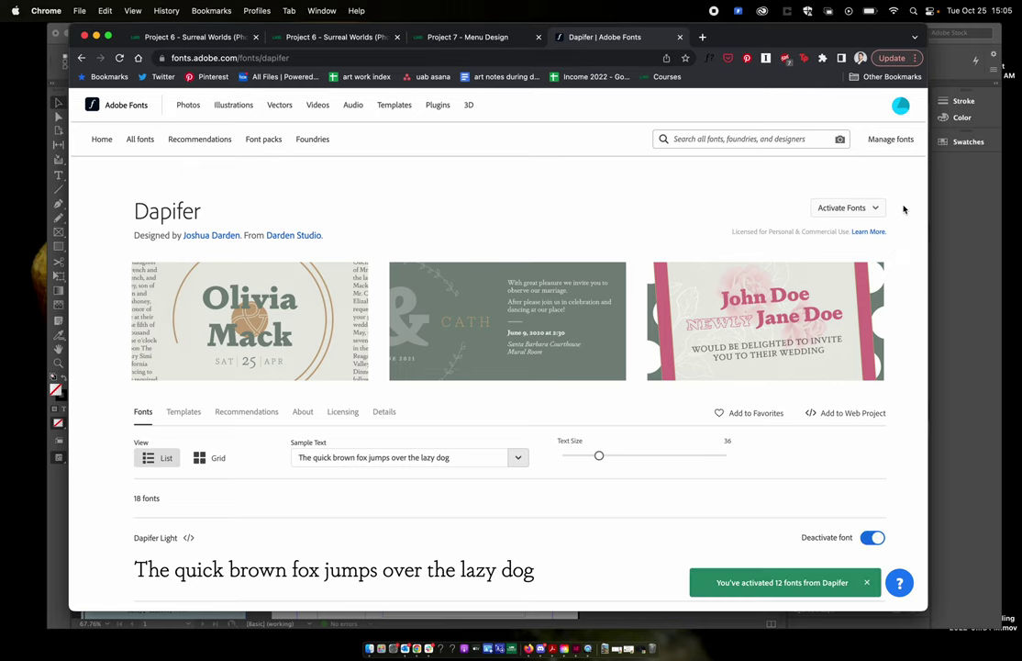
scroll(903, 210, "down", 1)
scroll(826, 395, "up", 1)
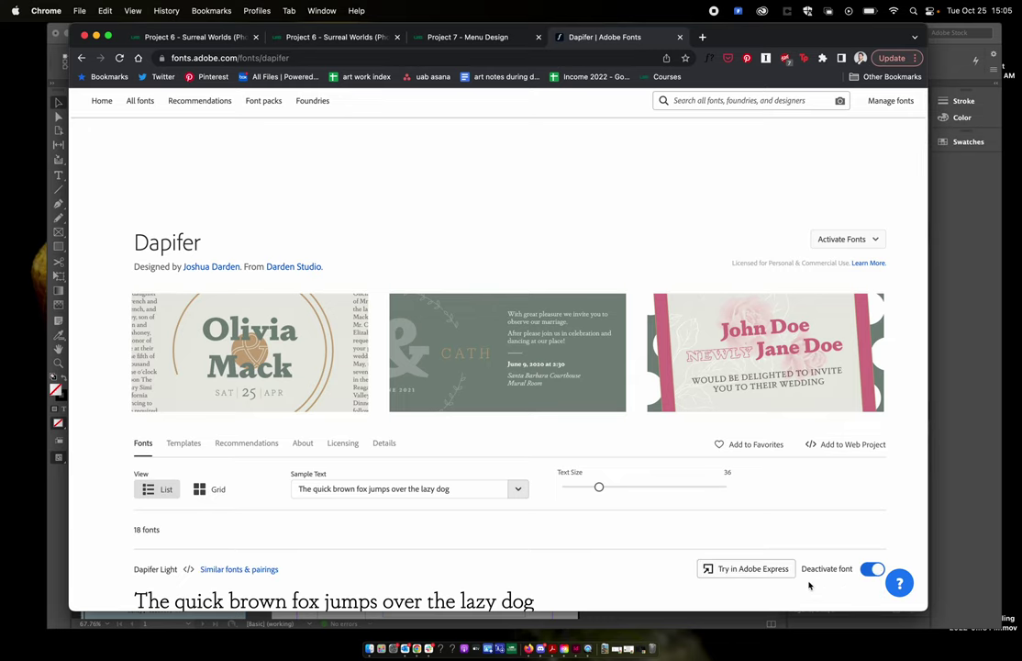
Select the Tea heading text and search the font field for 'dap', finding no Dapifer match.
left_click(955, 269)
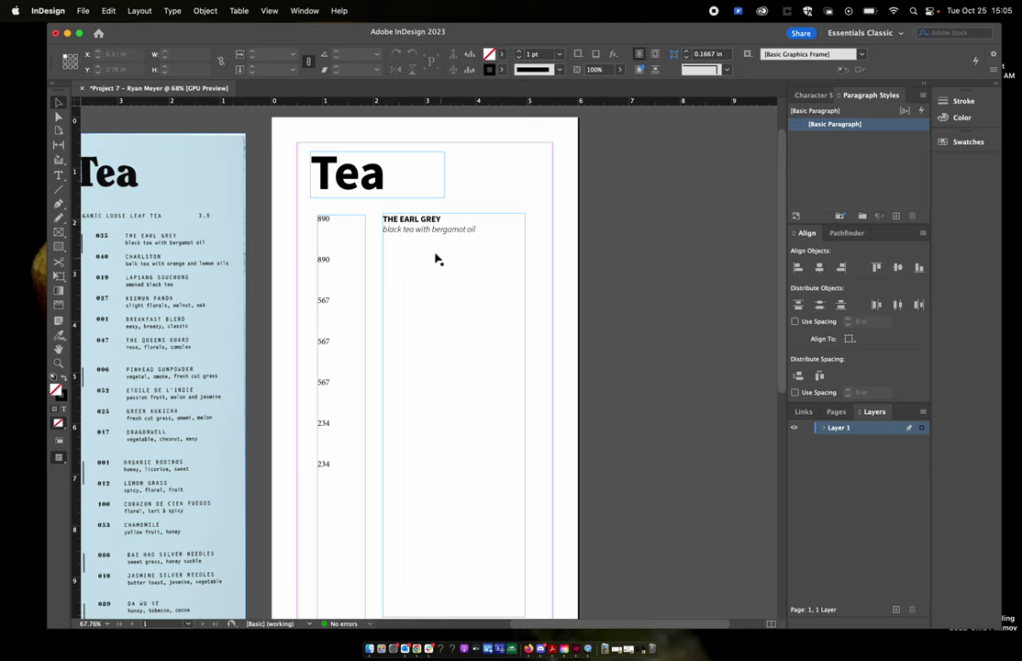
left_click(371, 184)
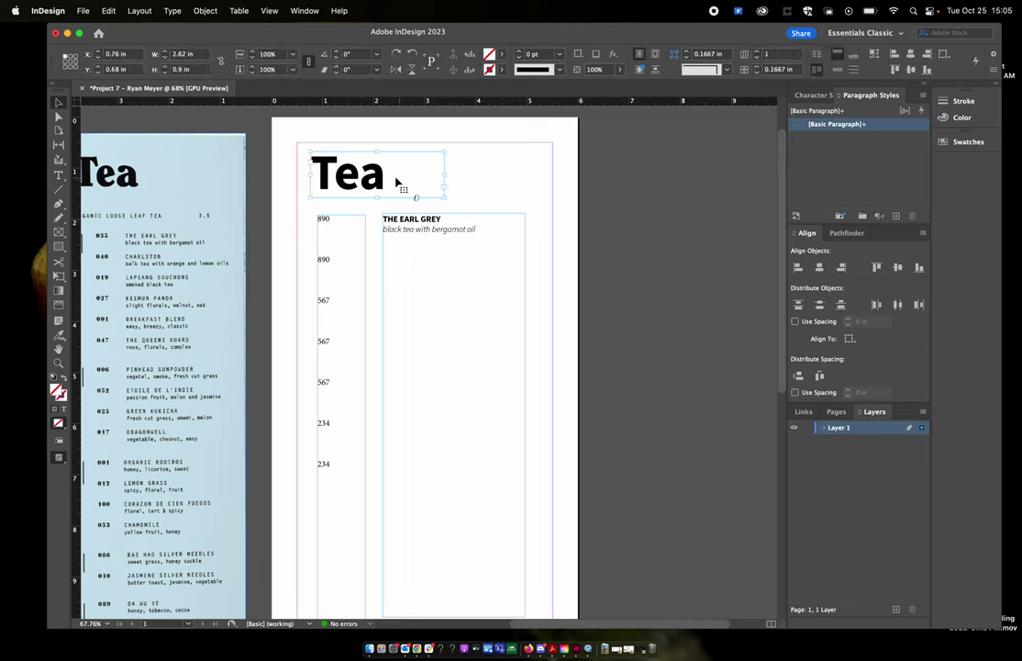
double_click(367, 174)
left_click_drag(393, 174, 285, 155)
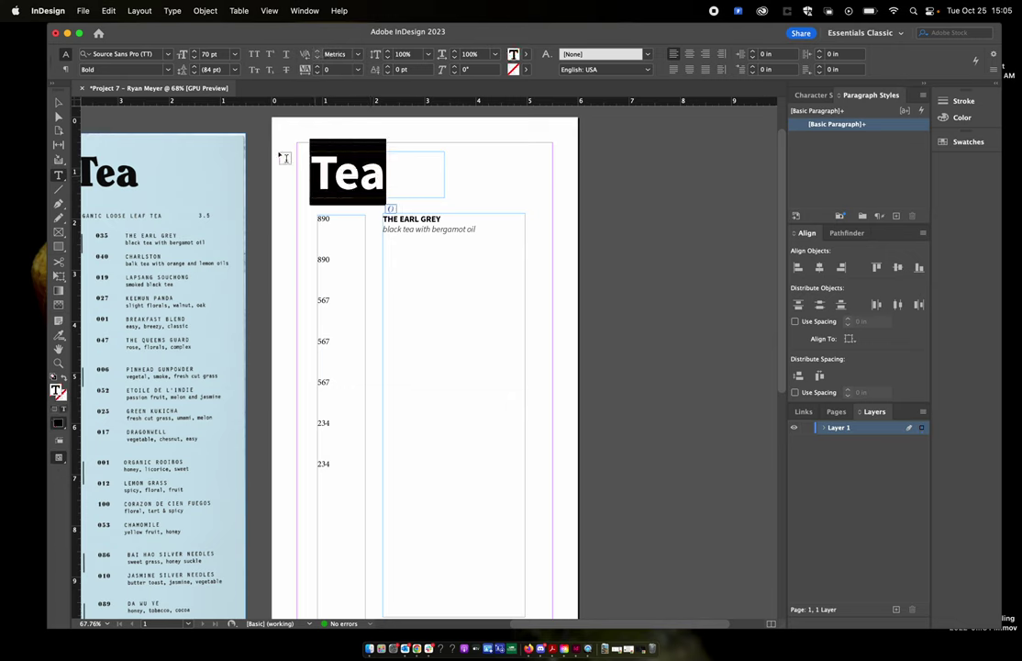
left_click(133, 53)
type("dap")
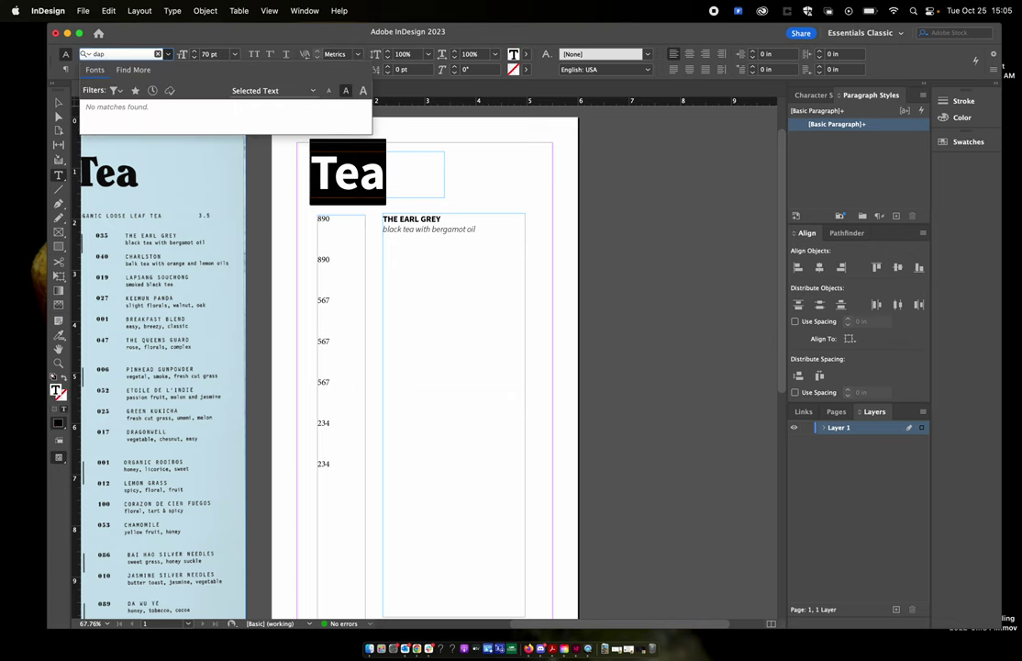
key("BackSpace")
key("BackSpace")
key("BackSpace")
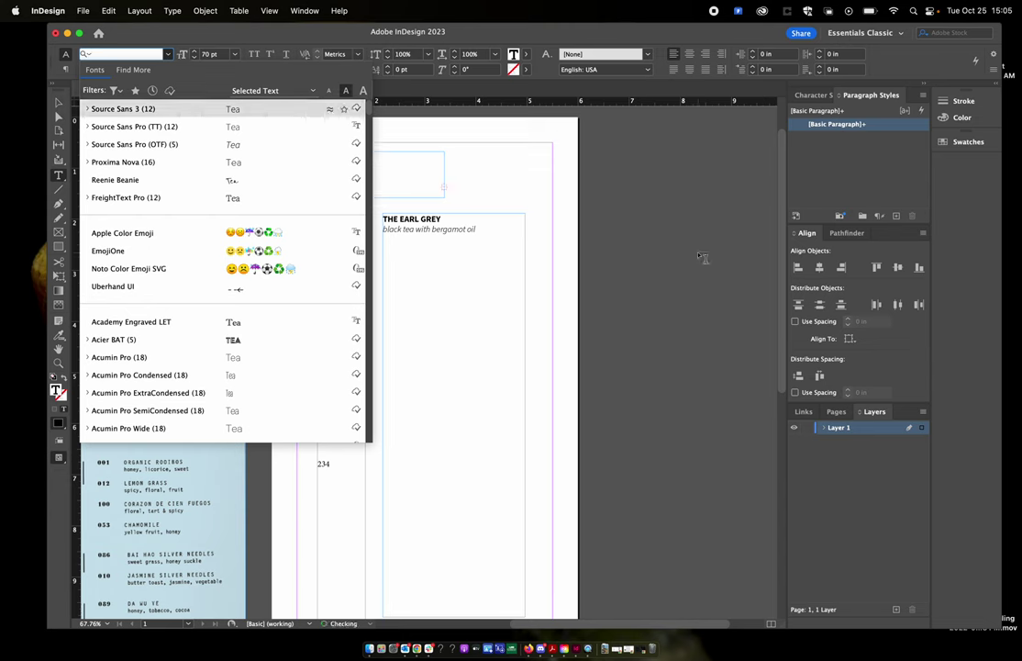
left_click(240, 172)
left_click(57, 101)
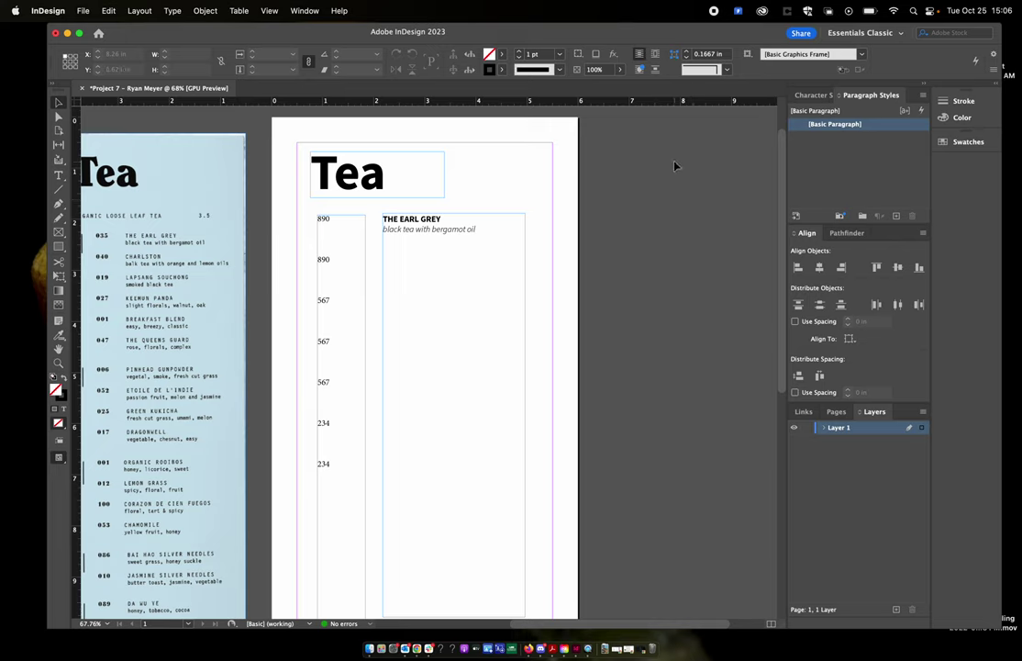
Quit InDesign and choose Save for the unsaved Project 7 menu changes.
left_click(41, 10)
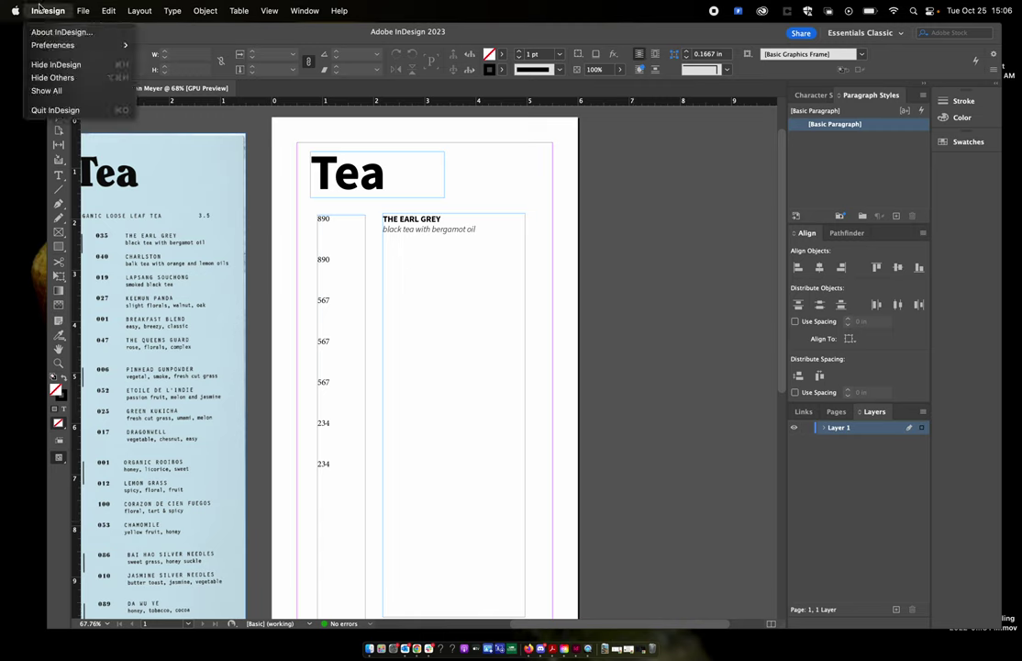
left_click(80, 111)
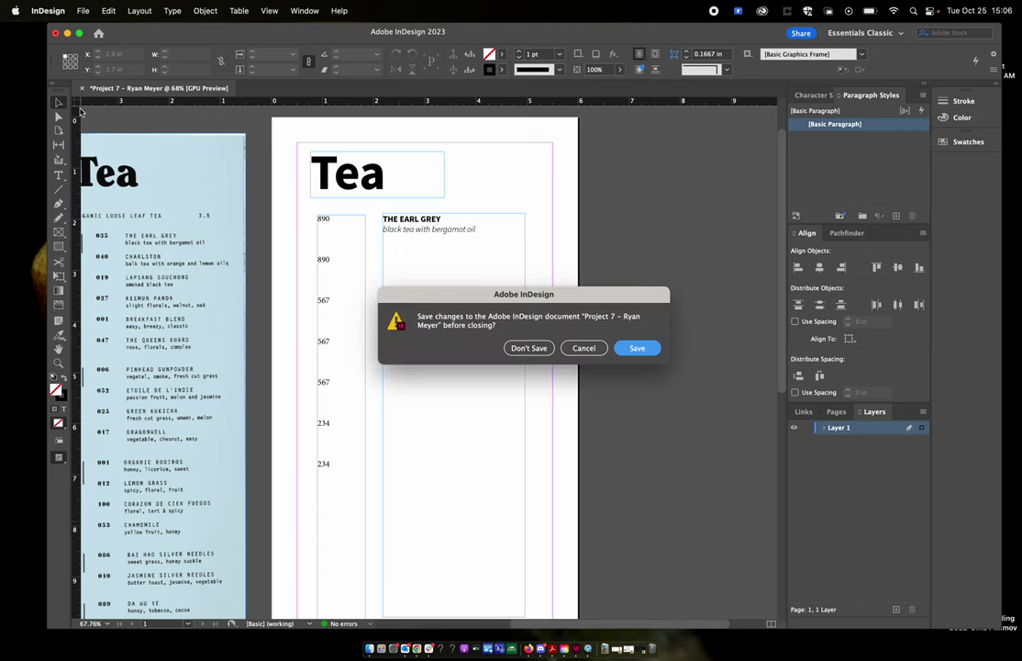
left_click(637, 350)
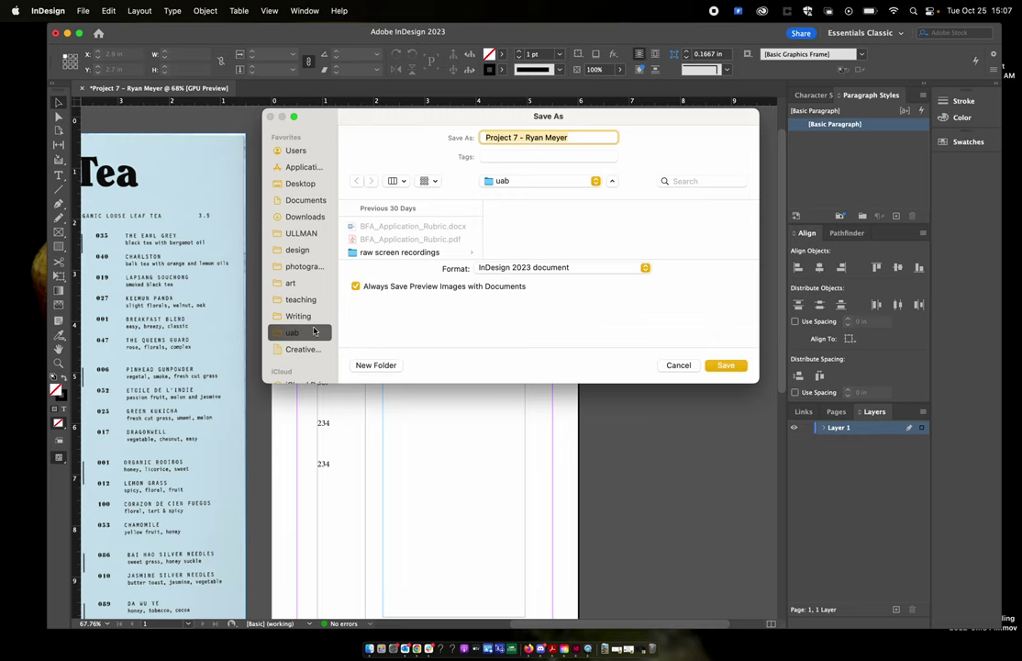
Create a 'project files' folder inside type & image > project 7 menu and save there.
scroll(393, 242, "down", 3)
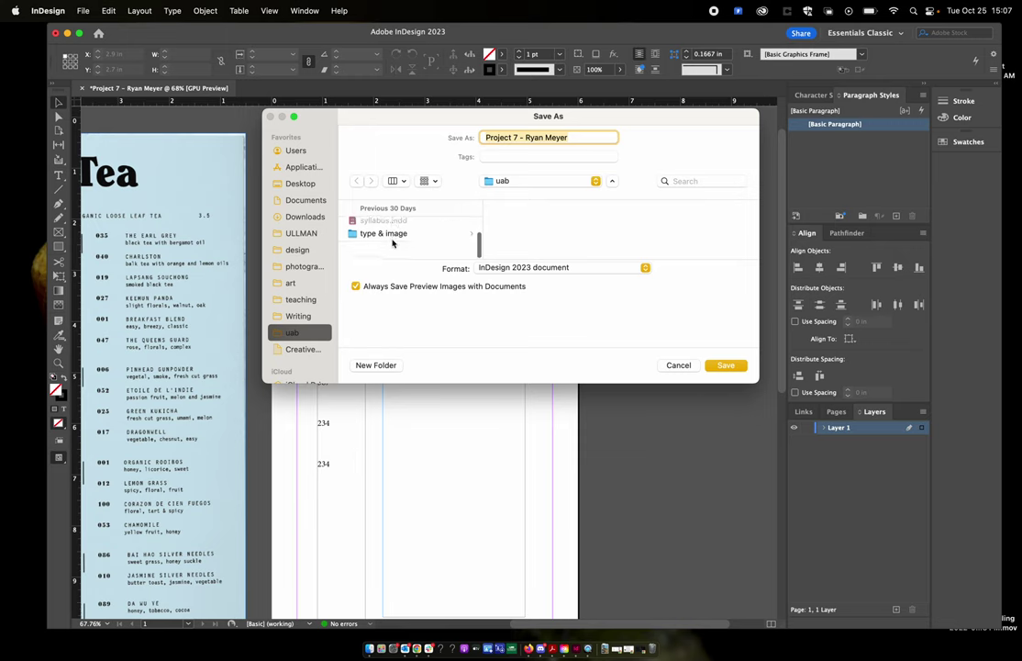
left_click(392, 248)
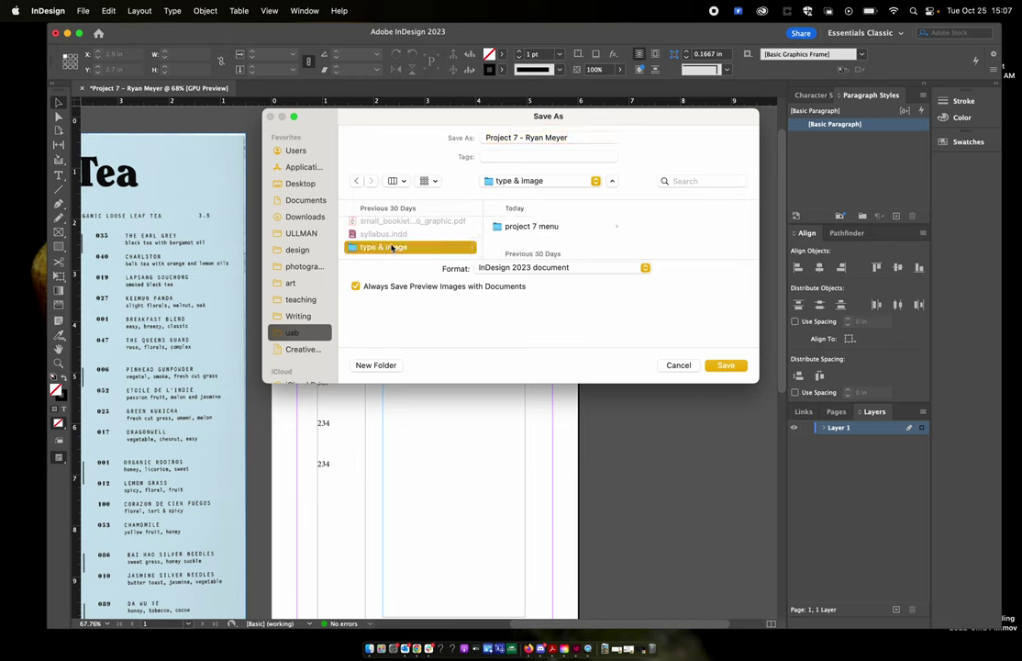
left_click(555, 228)
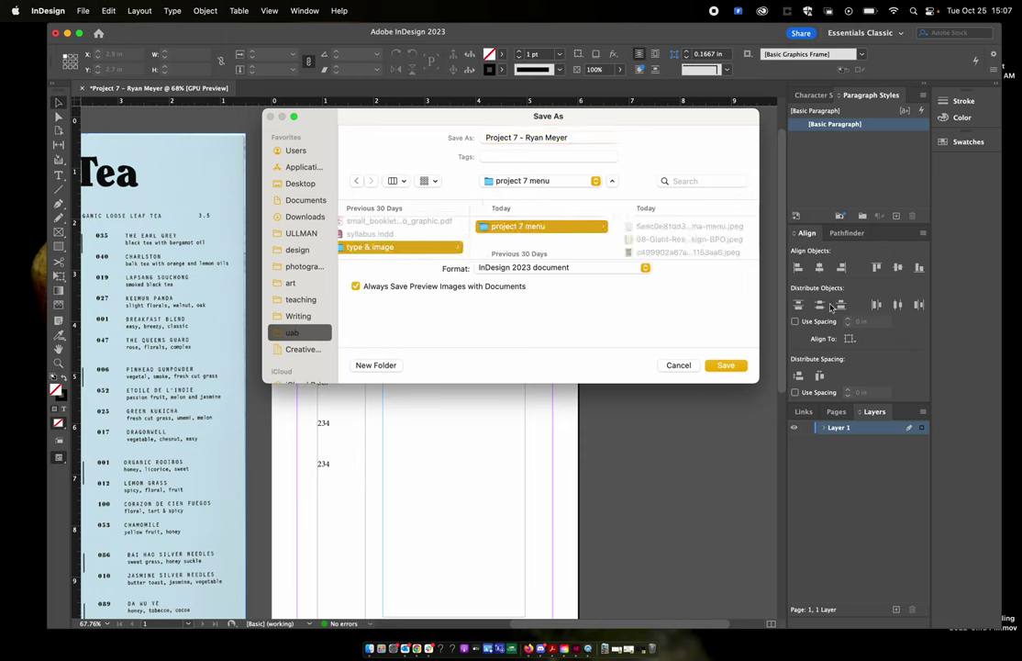
left_click(379, 365)
type("projec")
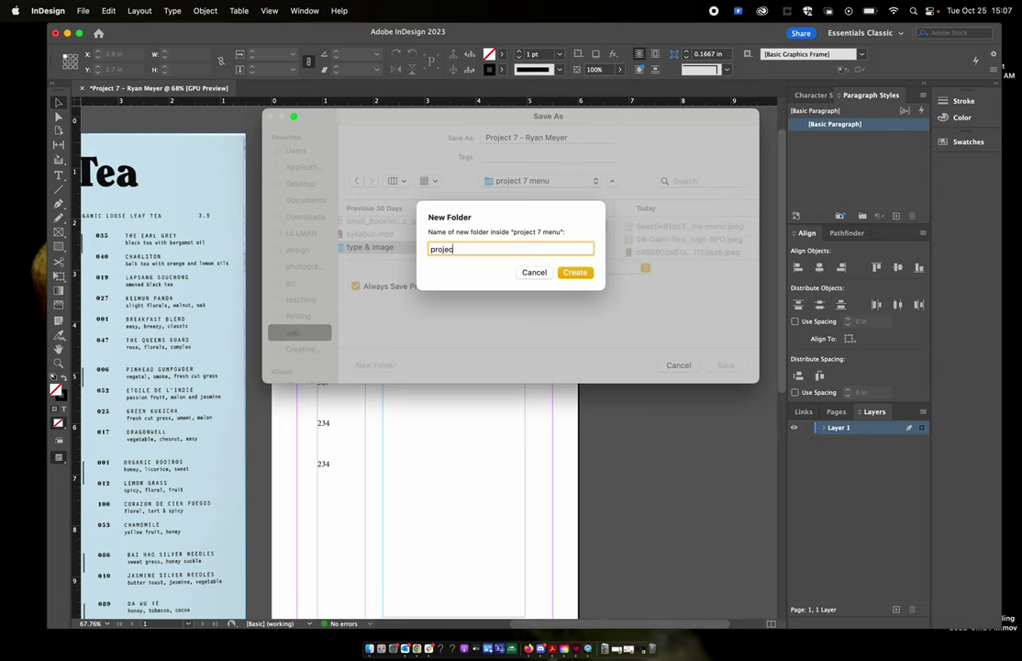
type("t files")
key("Return")
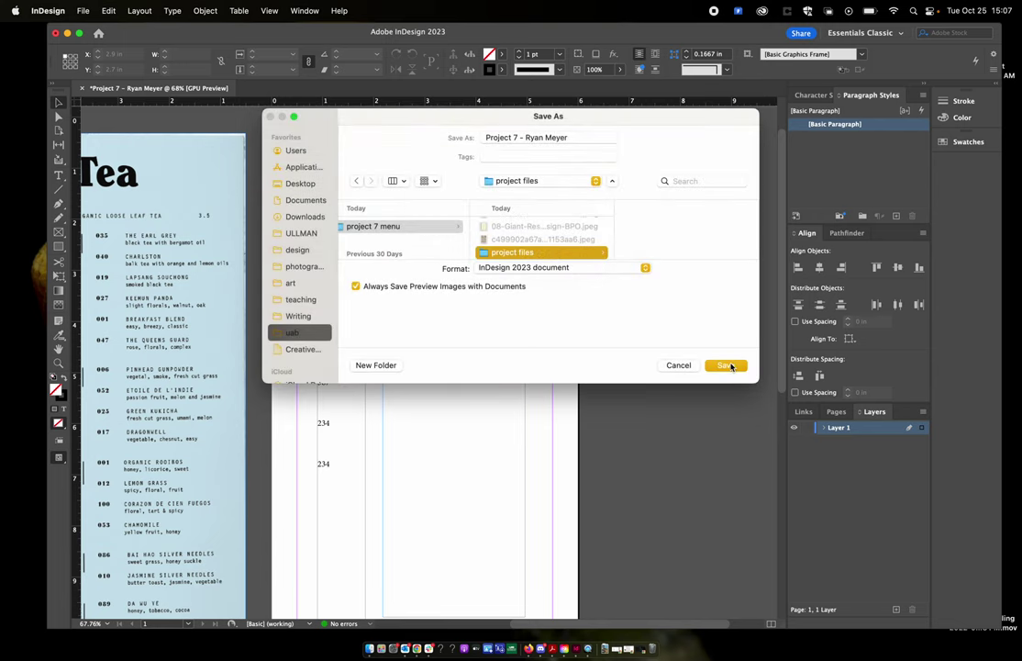
left_click(730, 366)
Relaunch InDesign via Spotlight and reopen the recent Project 7 menu document.
key("super+h")
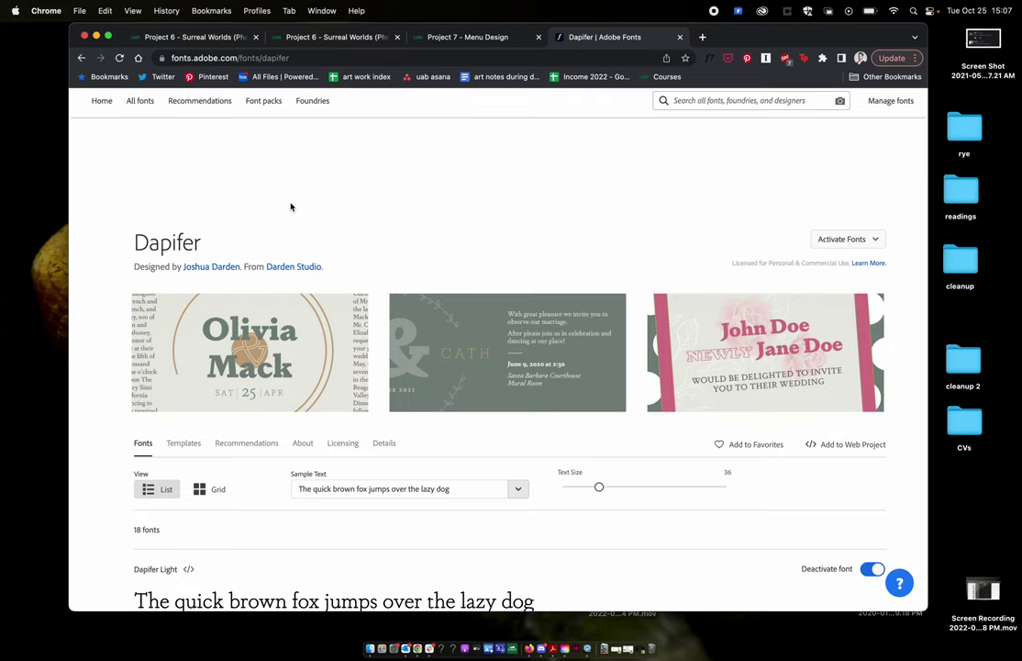
key("super+space")
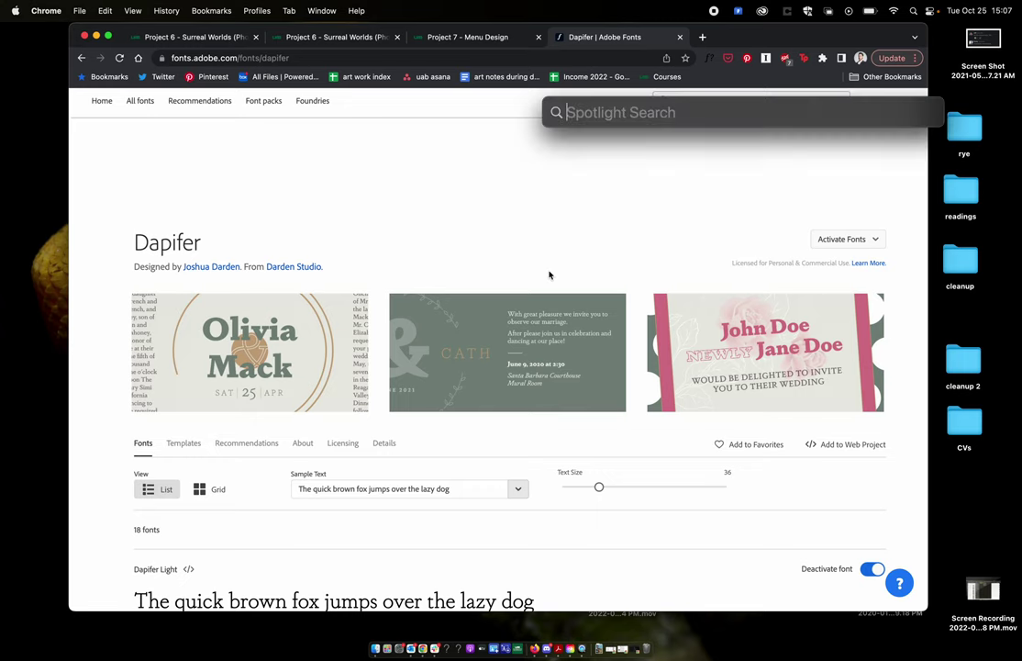
type("ind")
key("Return")
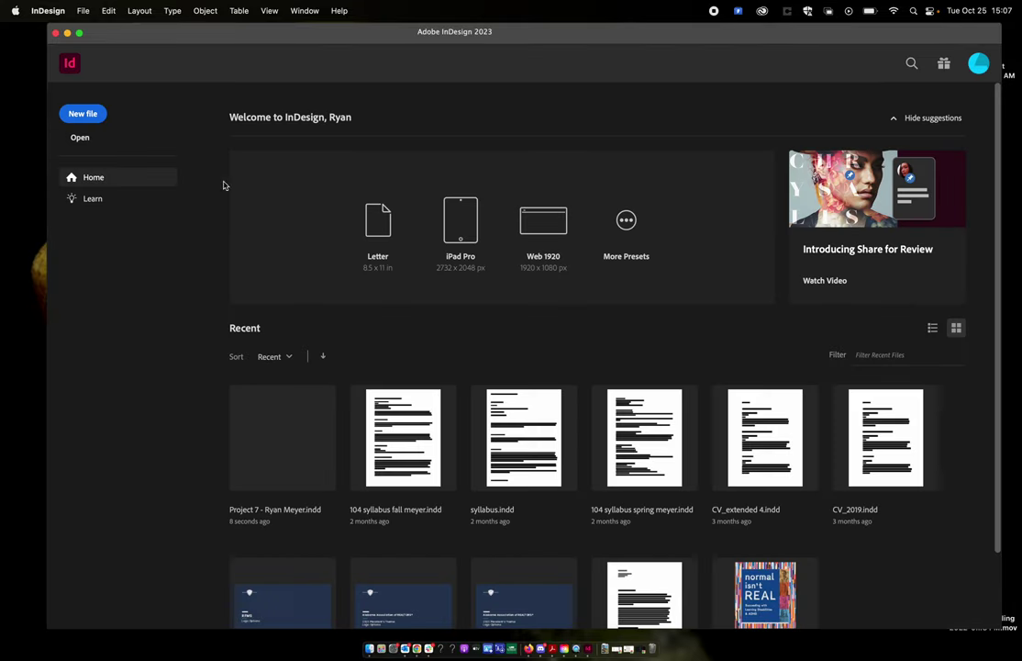
left_click(300, 435)
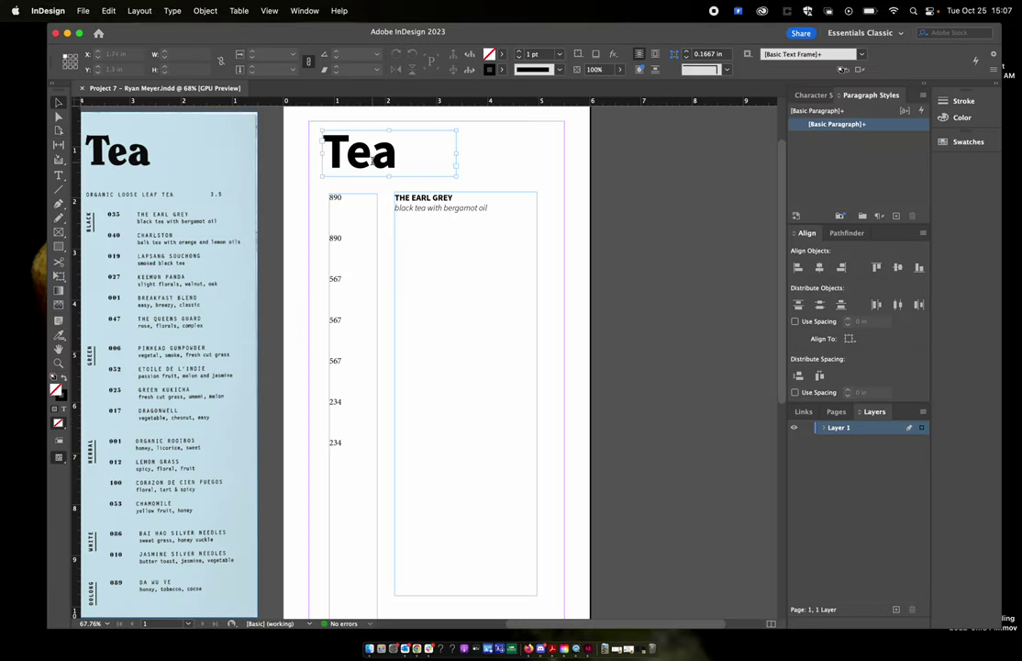
Set the 70 pt 'Tea' heading in Dapifer Bold and deselect it.
double_click(374, 165)
double_click(353, 156)
left_click(136, 55)
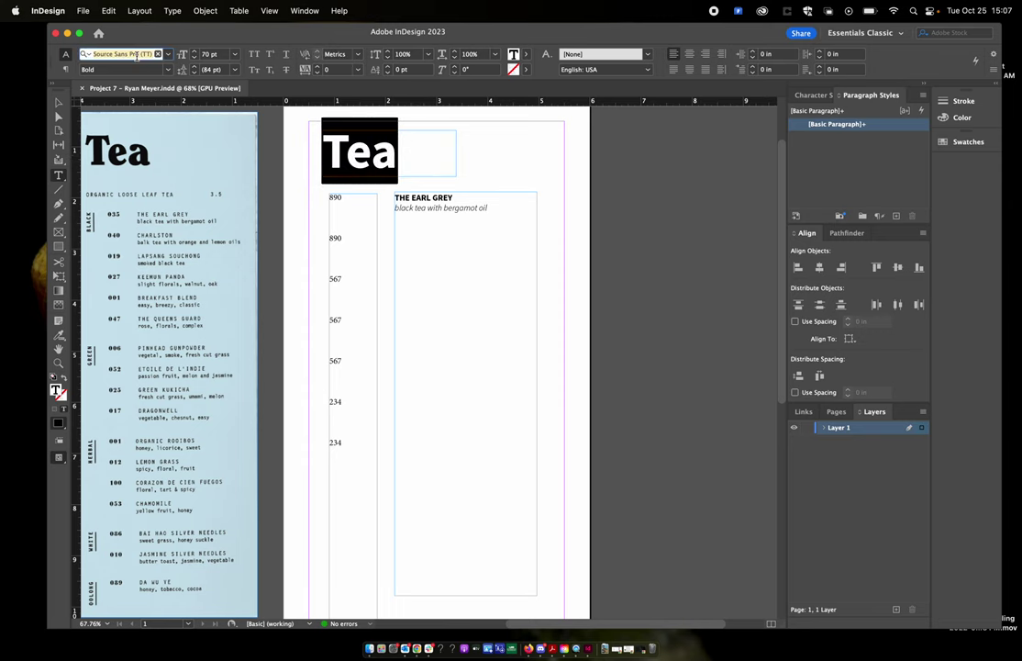
type("dap")
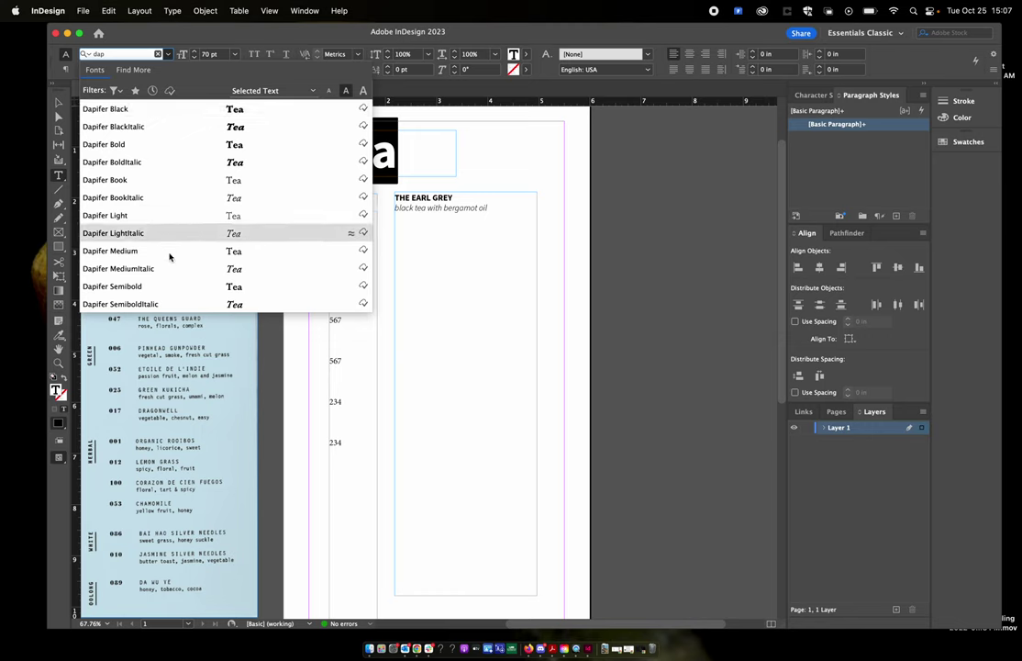
left_click(140, 148)
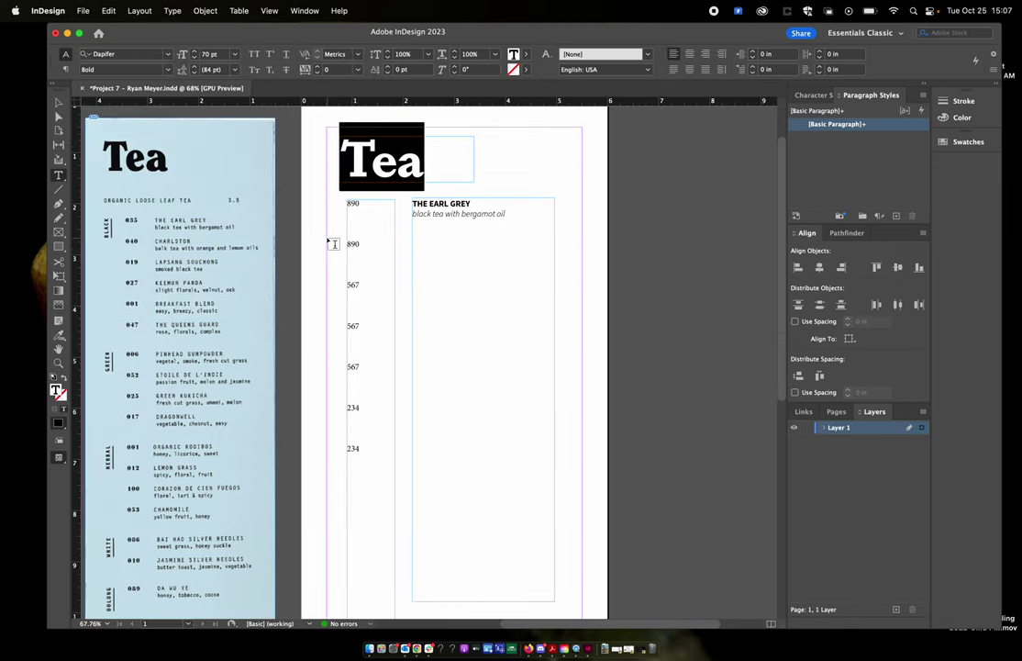
left_click(58, 102)
left_click(674, 221)
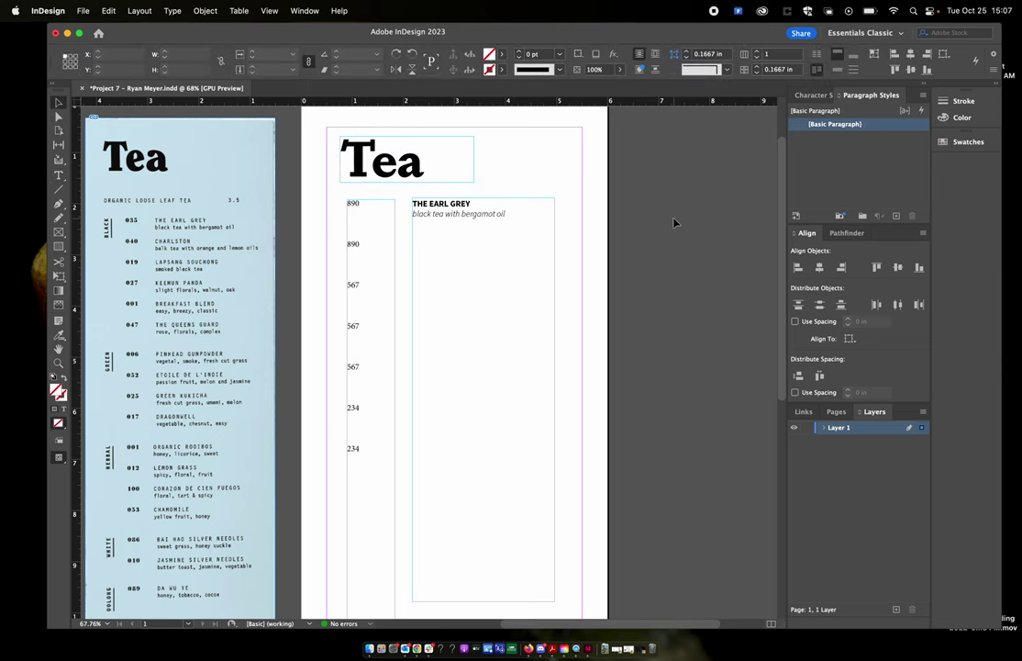
scroll(633, 205, "left", 1)
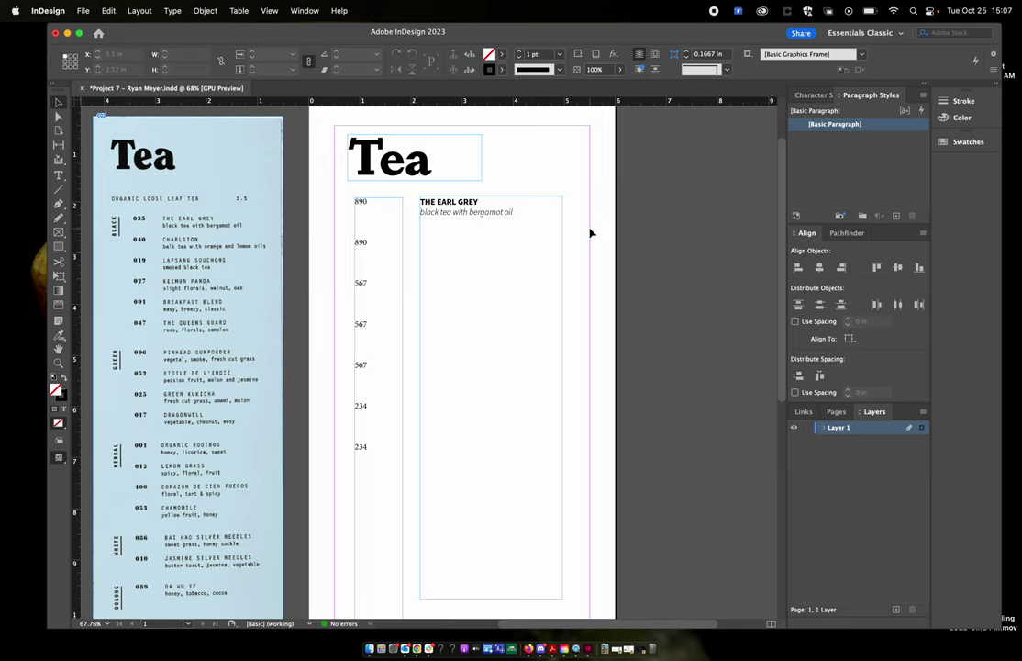
Nudge the number-column text frame slightly right so it sits closer to the tea names.
scroll(590, 233, "left", 2)
scroll(590, 233, "up", 1)
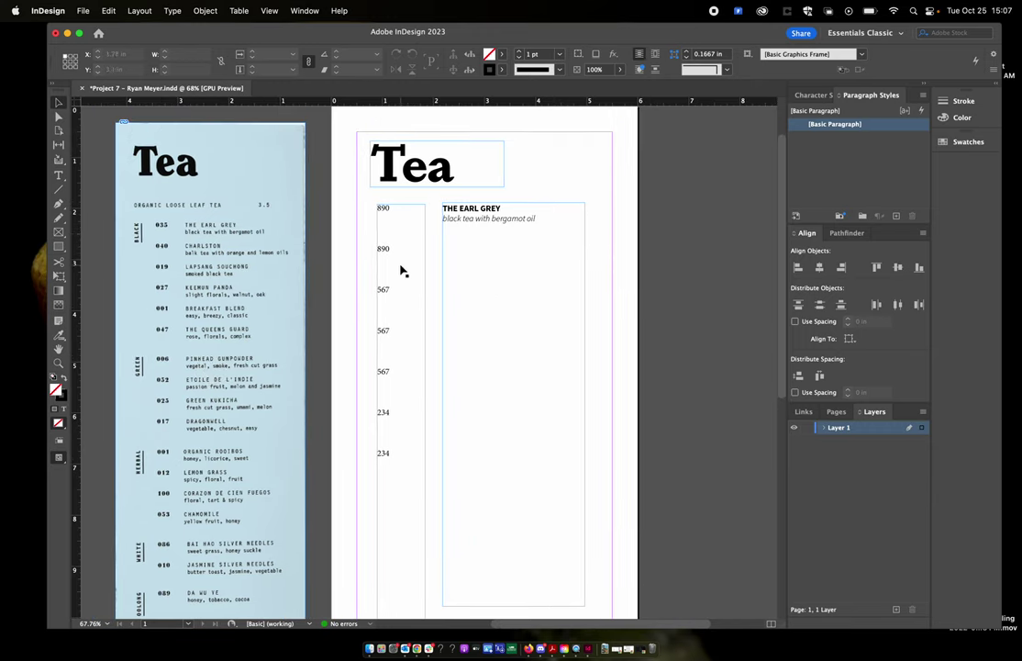
left_click_drag(383, 244, 396, 247)
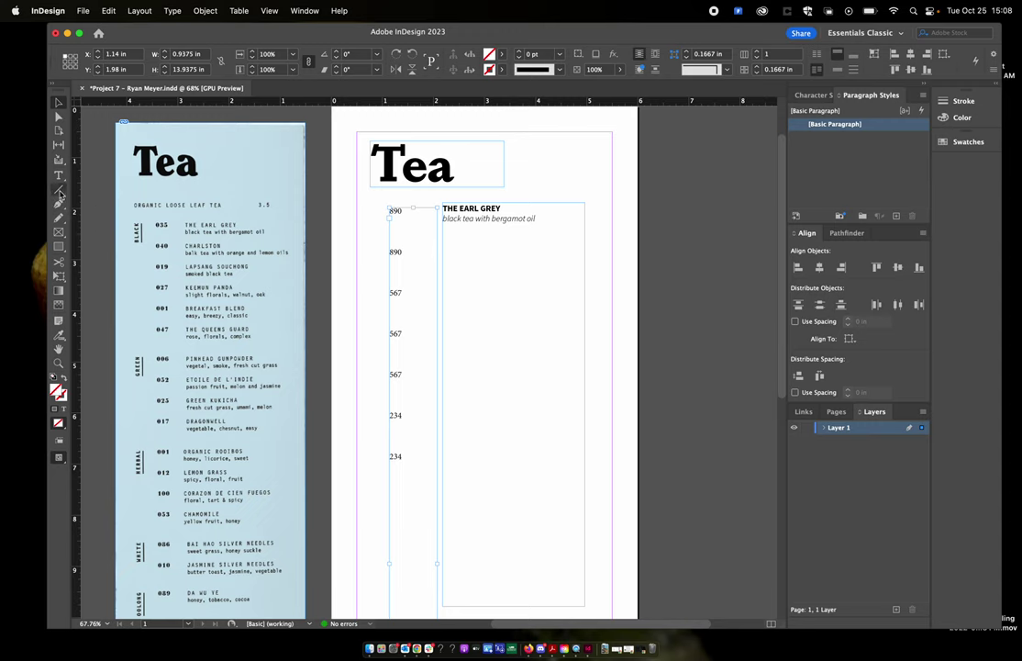
scroll(174, 322, "up", 3)
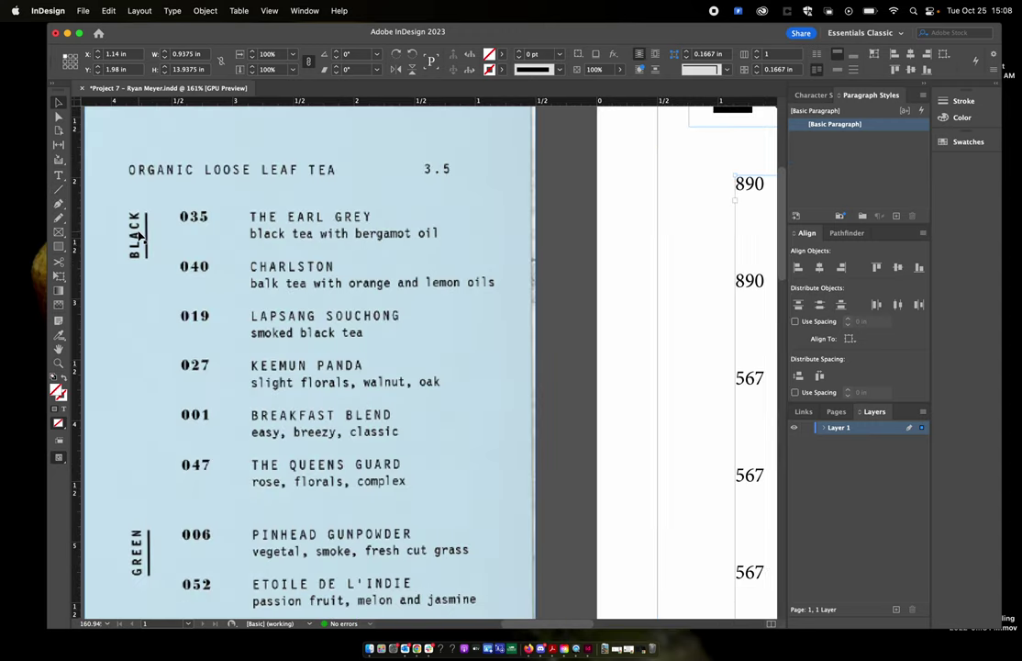
scroll(139, 237, "up", 5)
scroll(137, 229, "down", 1)
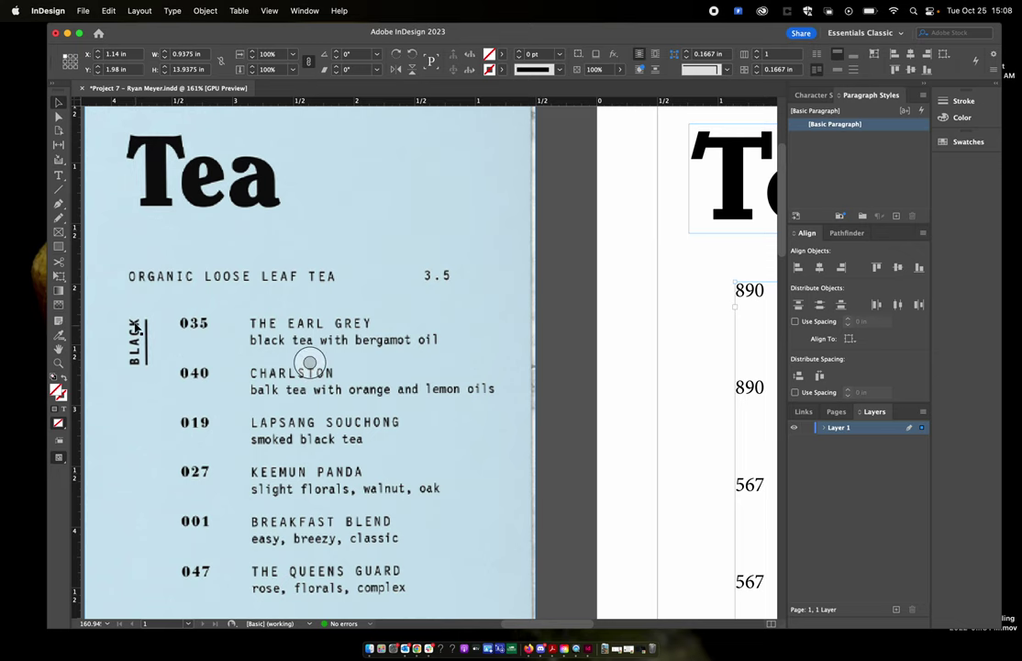
scroll(119, 310, "down", 2)
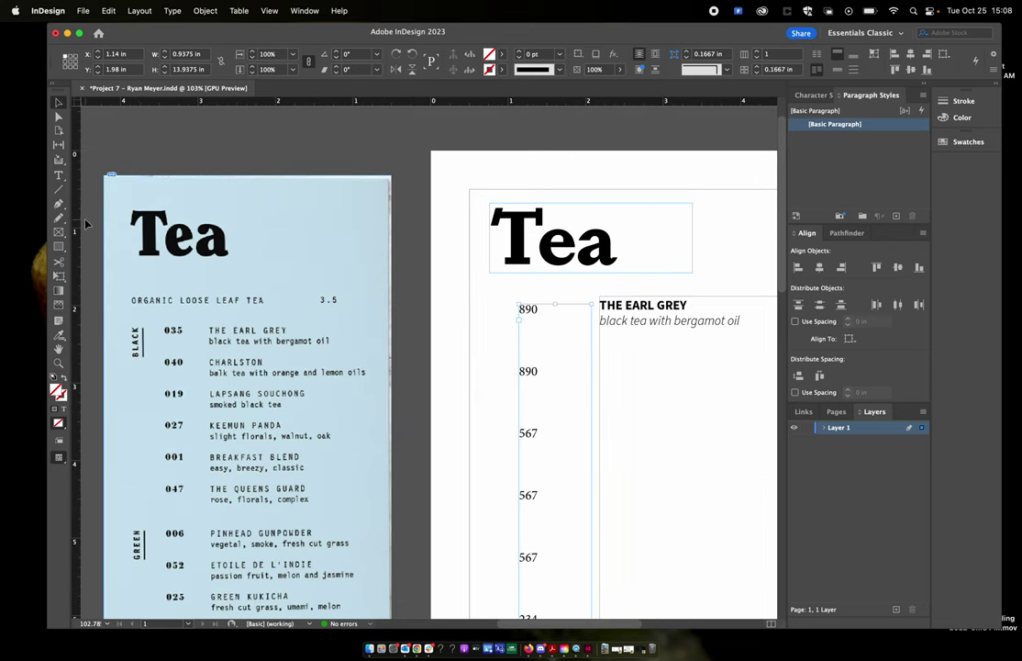
Draw a short vertical line left of the 890 entry and set its stroke weight to 2 pt.
left_click(58, 189)
left_click_drag(486, 313, 484, 397)
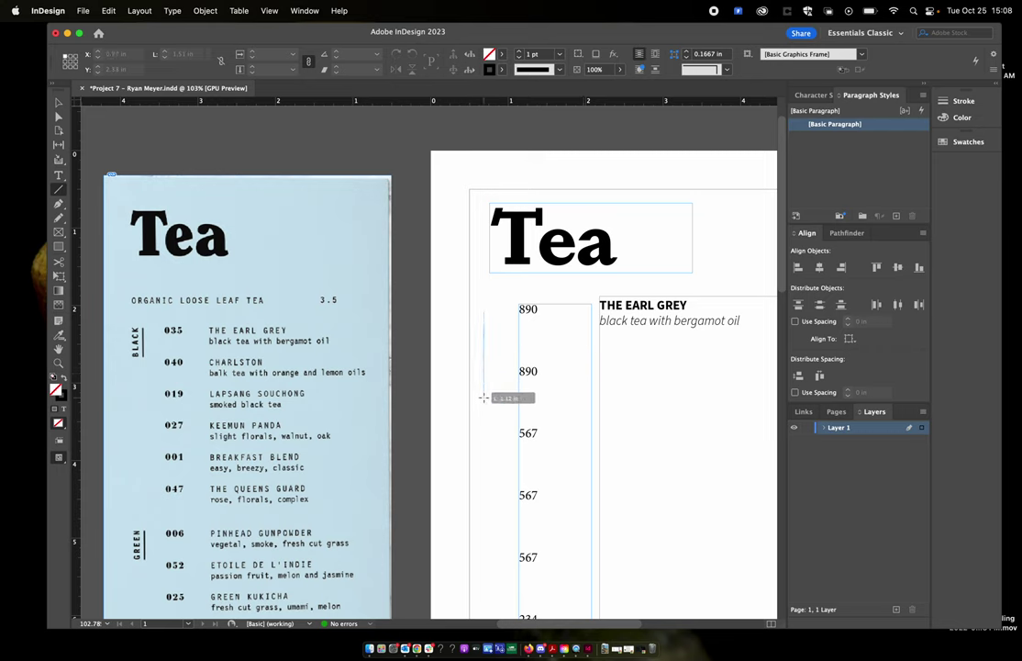
left_click_drag(483, 397, 493, 360)
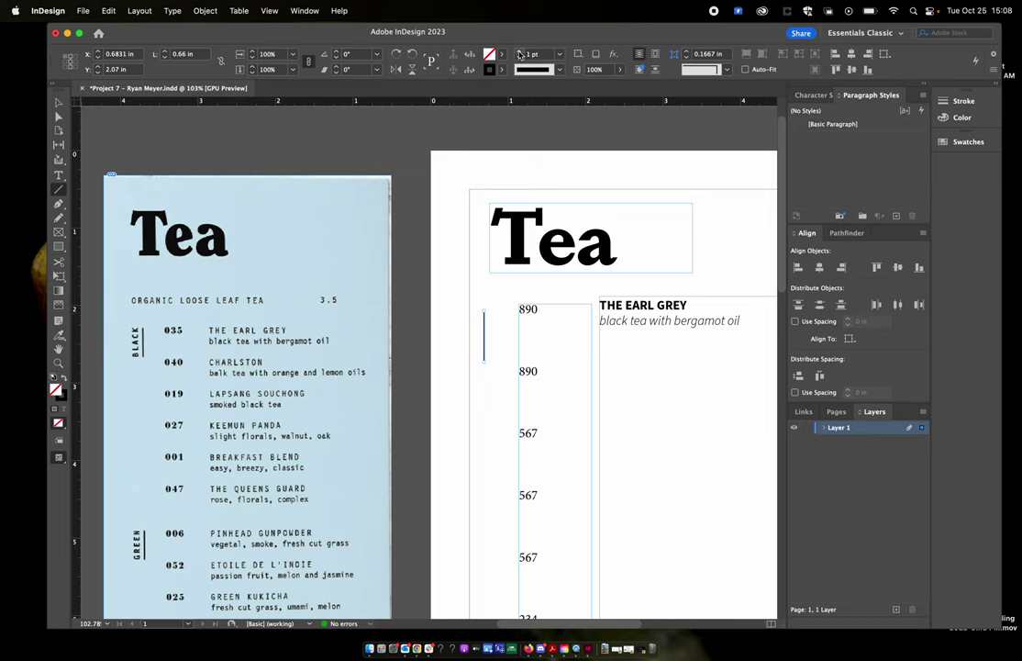
left_click(520, 53)
left_click(519, 53)
left_click(519, 54)
left_click(520, 58)
left_click(520, 57)
left_click(520, 57)
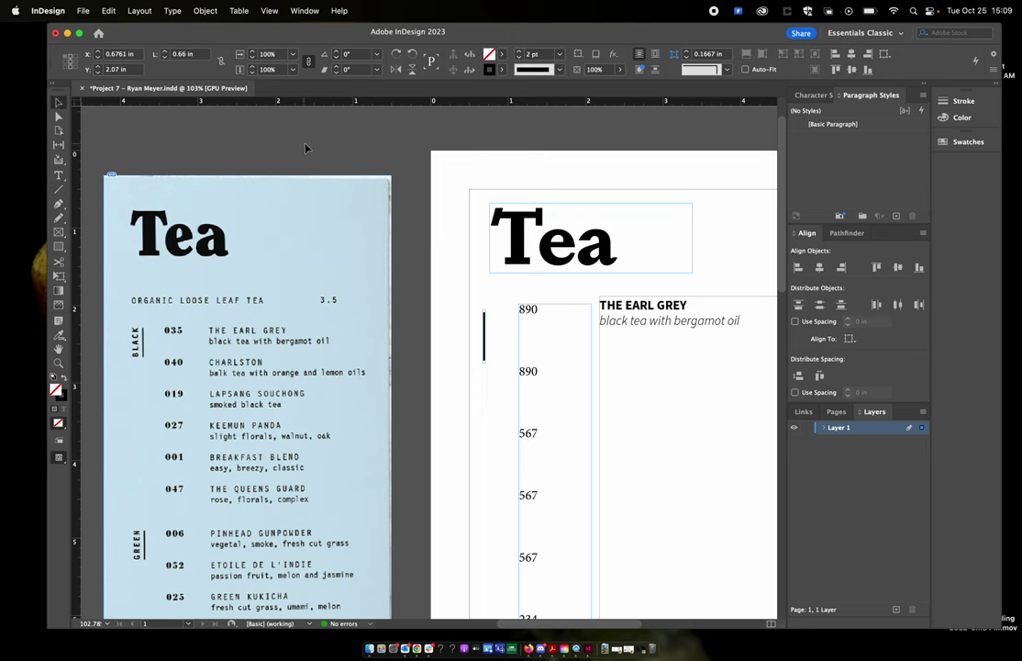
Deselect the finished rule and select the Tea heading frame.
left_click(595, 338)
scroll(519, 418, "down", 1)
scroll(519, 418, "left", 2)
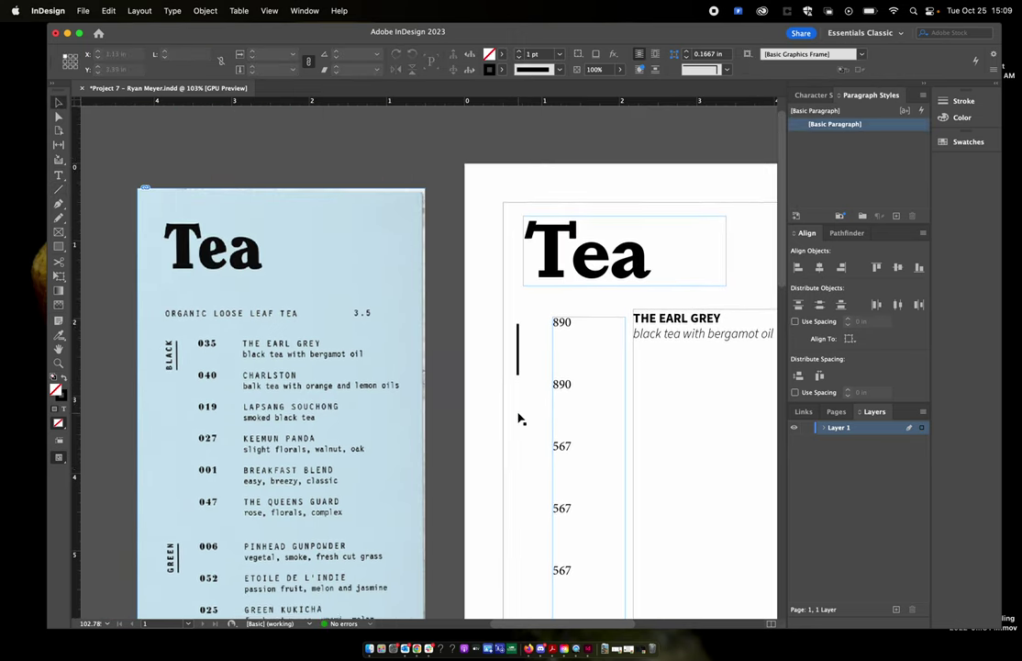
scroll(567, 354, "down", 1)
scroll(567, 354, "right", 2)
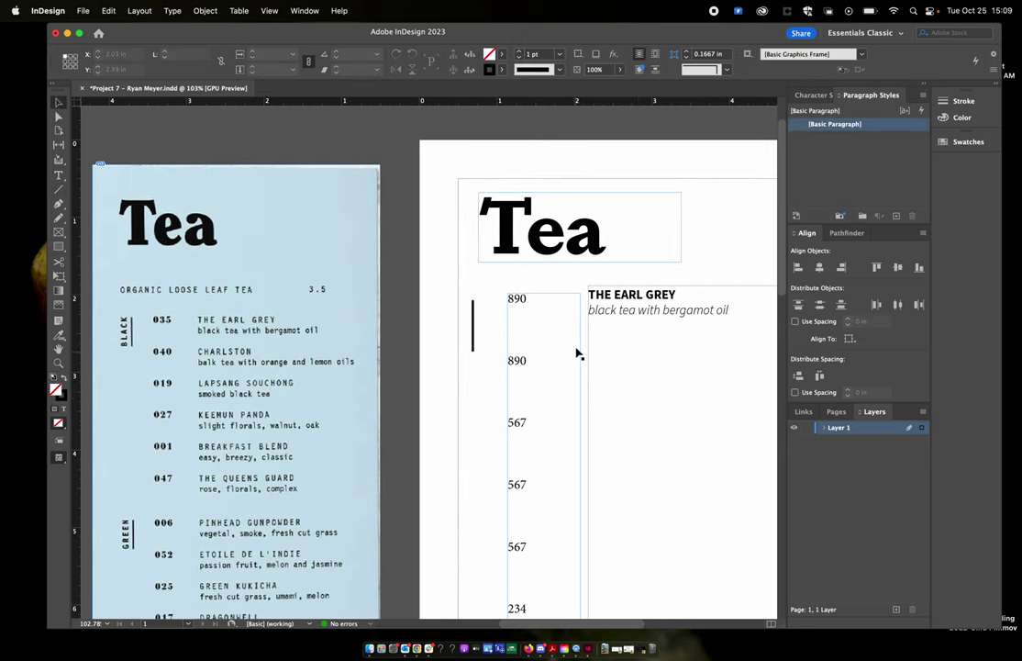
left_click(570, 246)
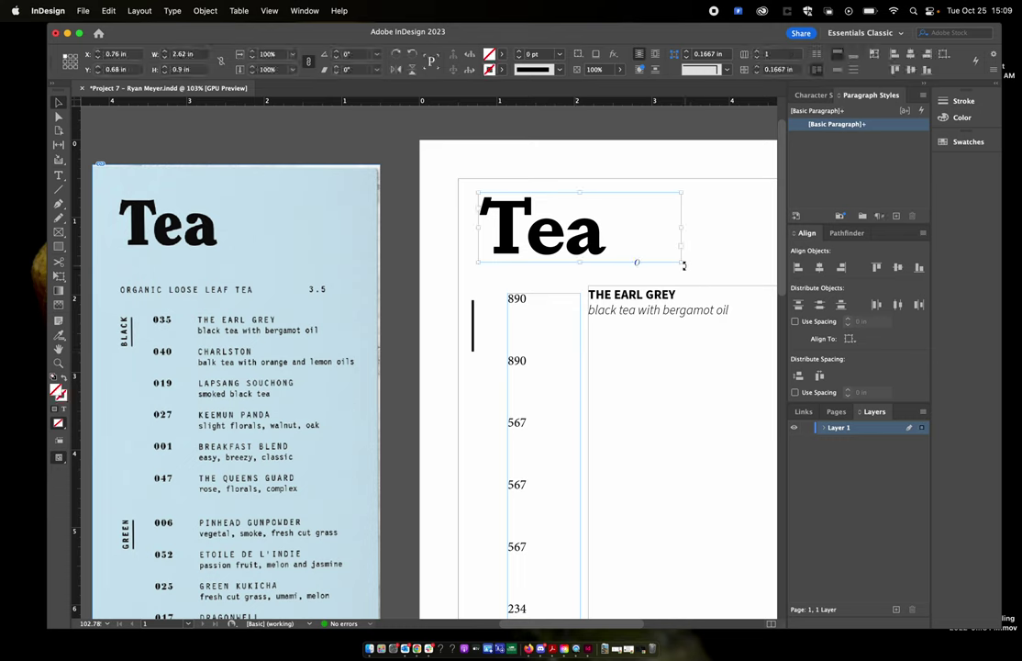
left_click_drag(683, 264, 632, 172)
key("super+z")
left_click_drag(686, 269, 448, 339)
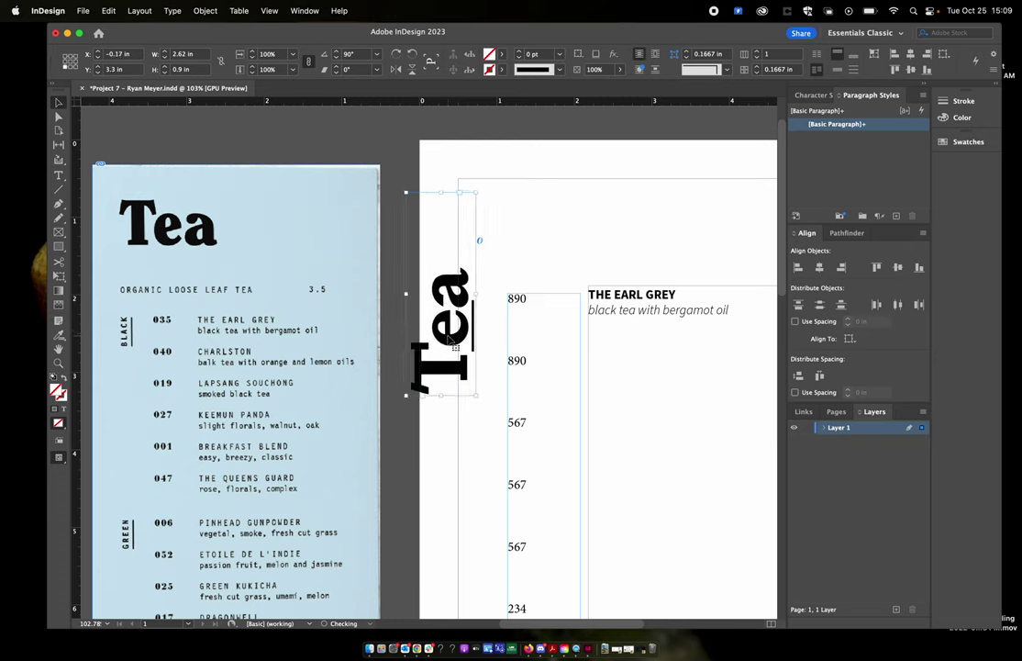
key("super+z")
key("super+z")
key("super+z")
key("super+z")
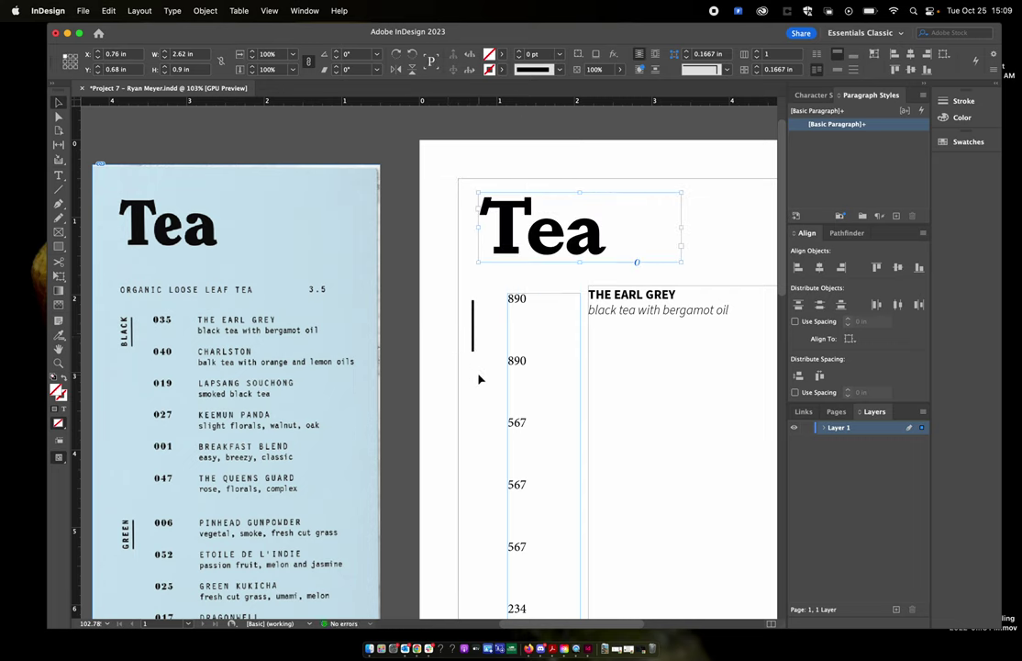
left_click(480, 379)
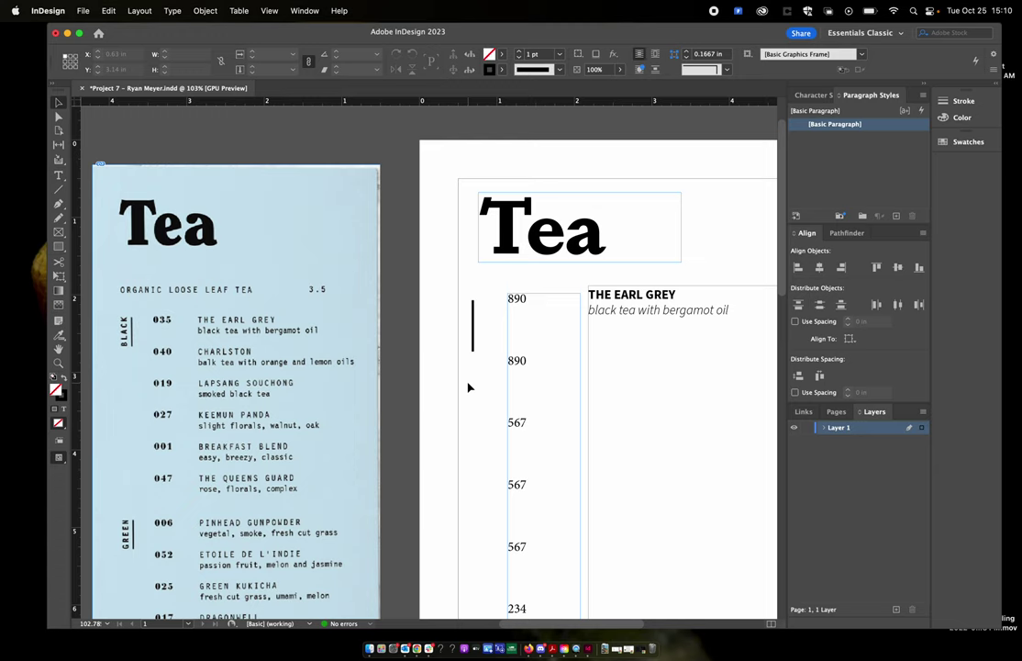
left_click(59, 248)
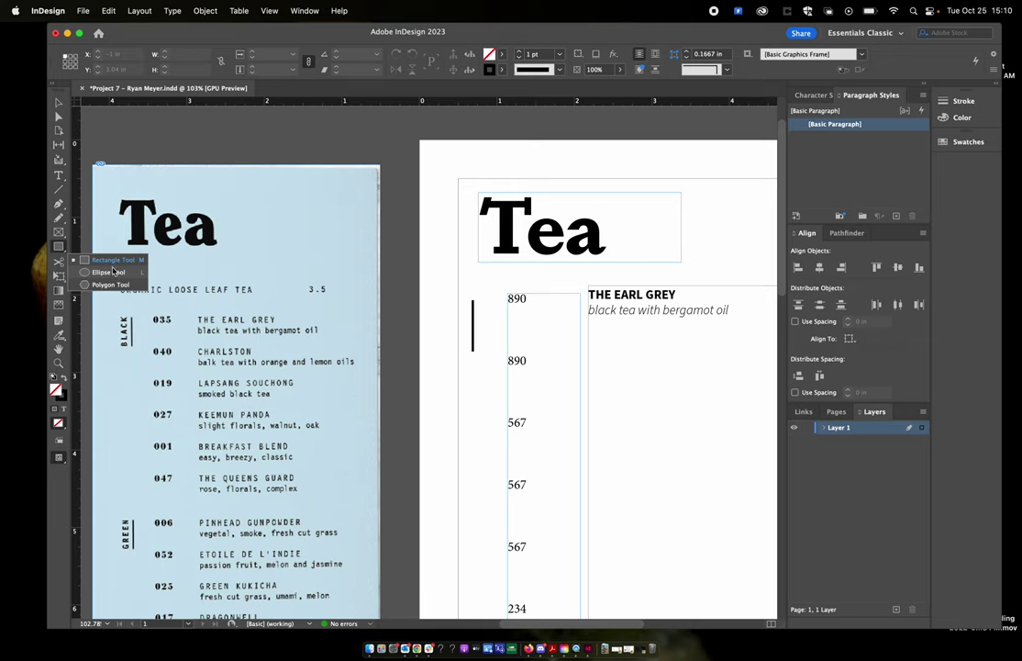
Draw a rectangle frame beside the number column with a 4 pt stroke.
left_click(106, 263)
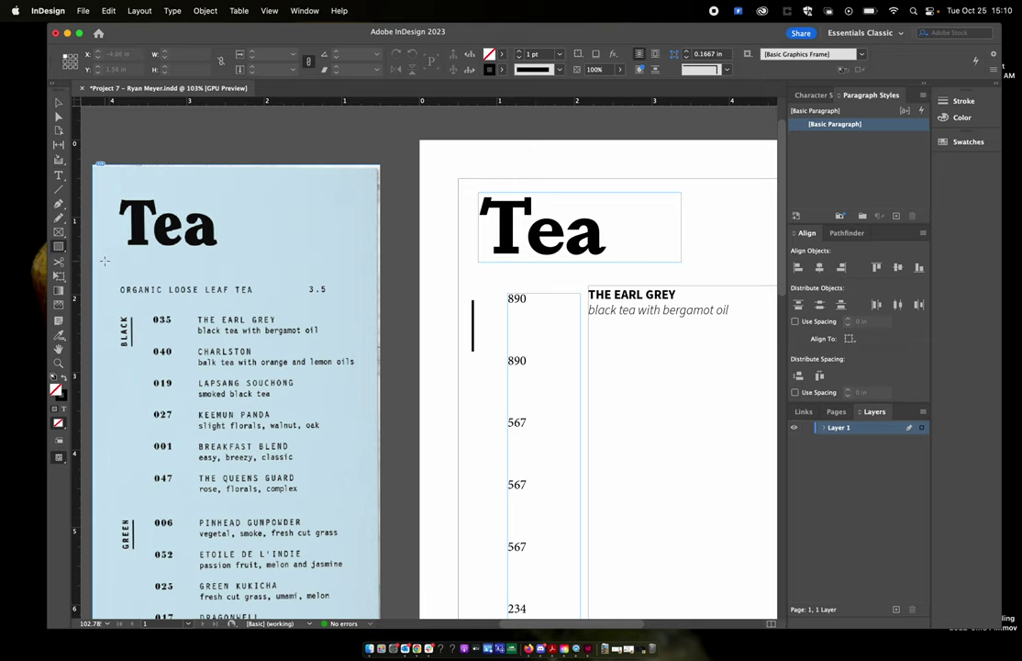
scroll(605, 413, "down", 5)
scroll(605, 413, "right", 5)
mouse_move(409, 171)
left_mouse_down()
mouse_move(540, 388)
mouse_move(590, 424)
left_mouse_up()
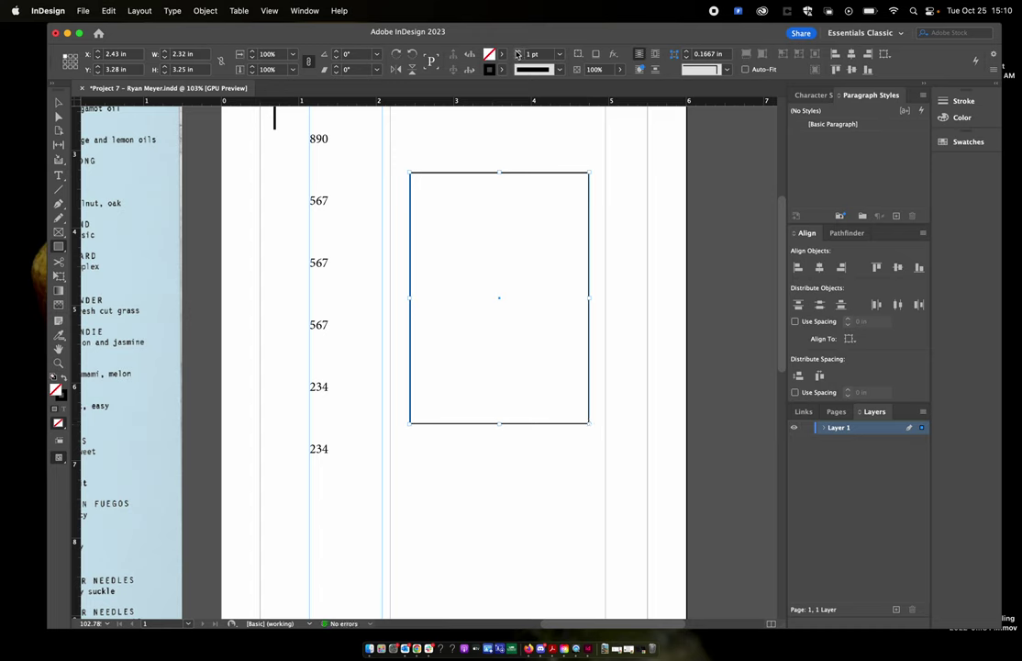
left_click(519, 51)
left_click(518, 51)
left_click(519, 51)
left_click(519, 52)
left_click(518, 51)
left_click(518, 57)
left_click(518, 57)
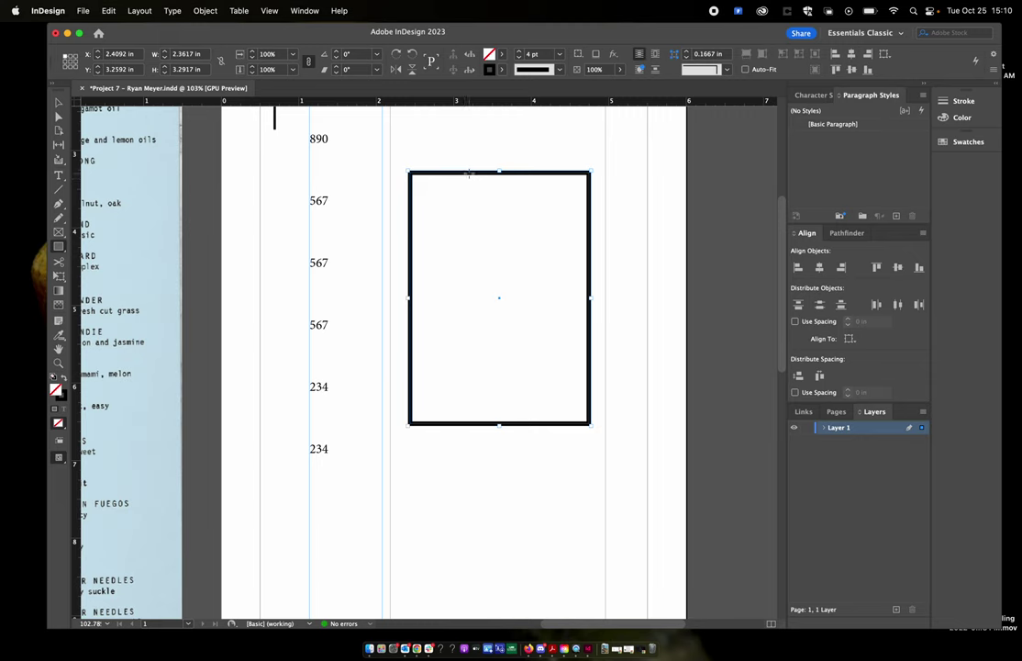
Give the rectangle a magenta stroke and a yellow C=0 M=0 Y=100 K=0 fill, then deselect it.
left_click(490, 70)
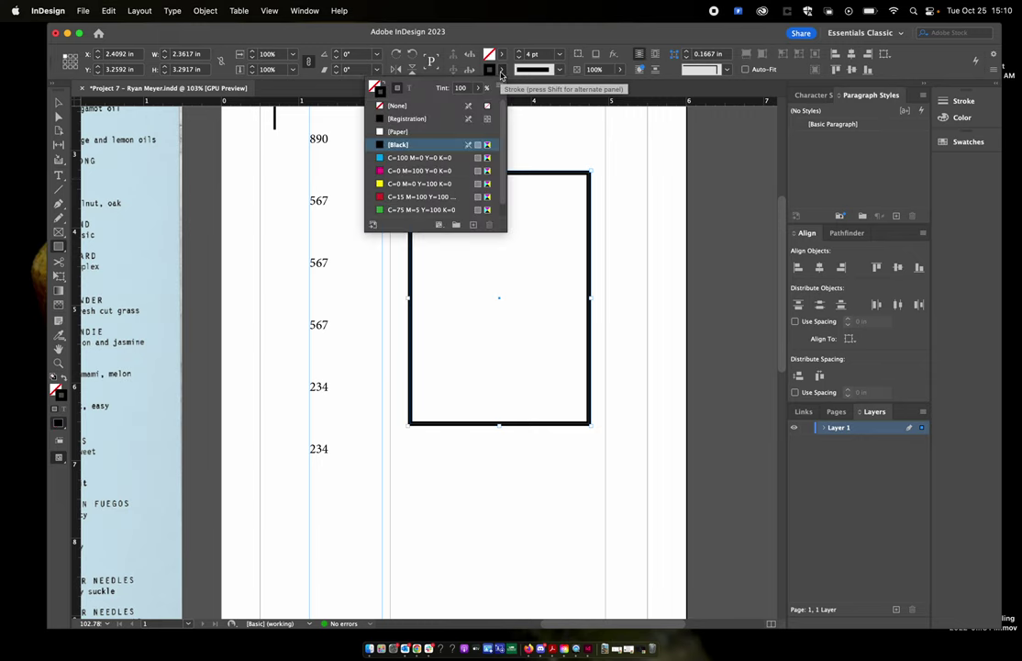
left_click(417, 171)
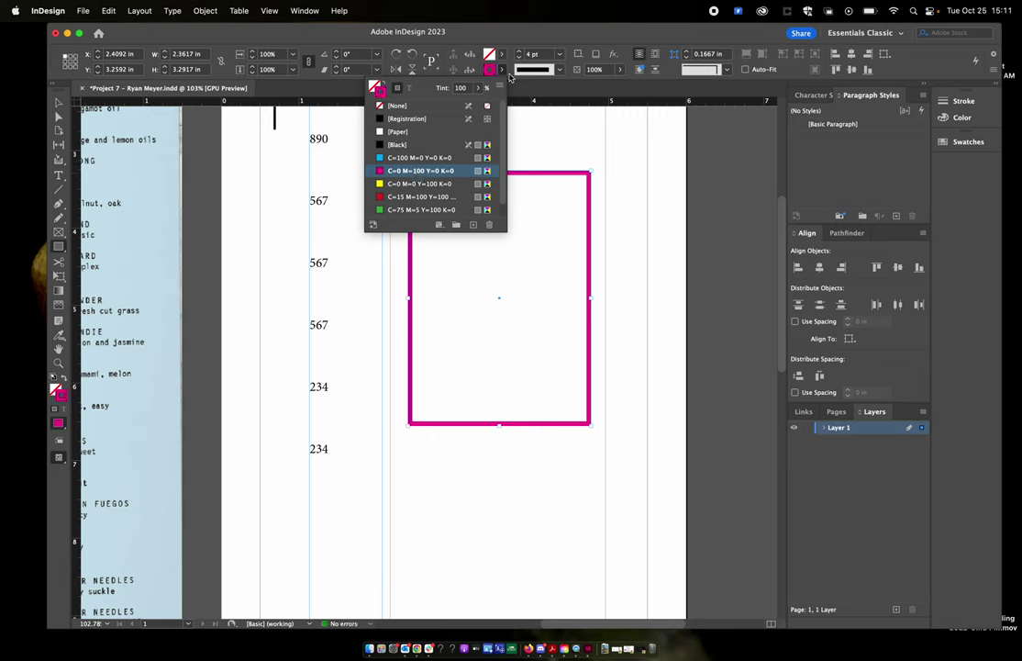
left_click(503, 56)
left_click(418, 155)
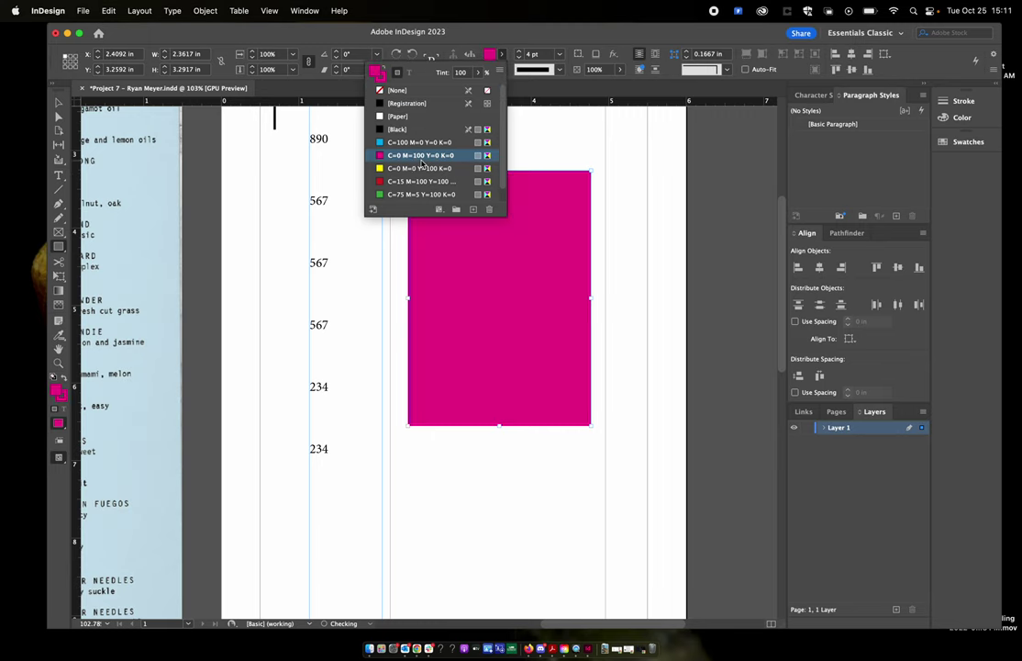
left_click(417, 182)
left_click(418, 168)
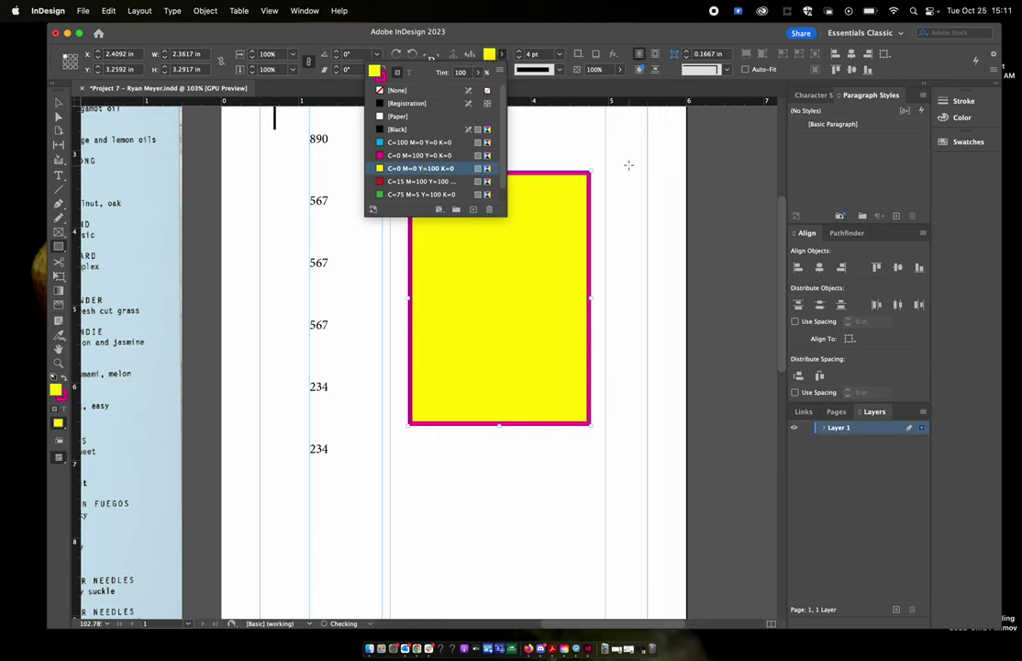
left_click(258, 164)
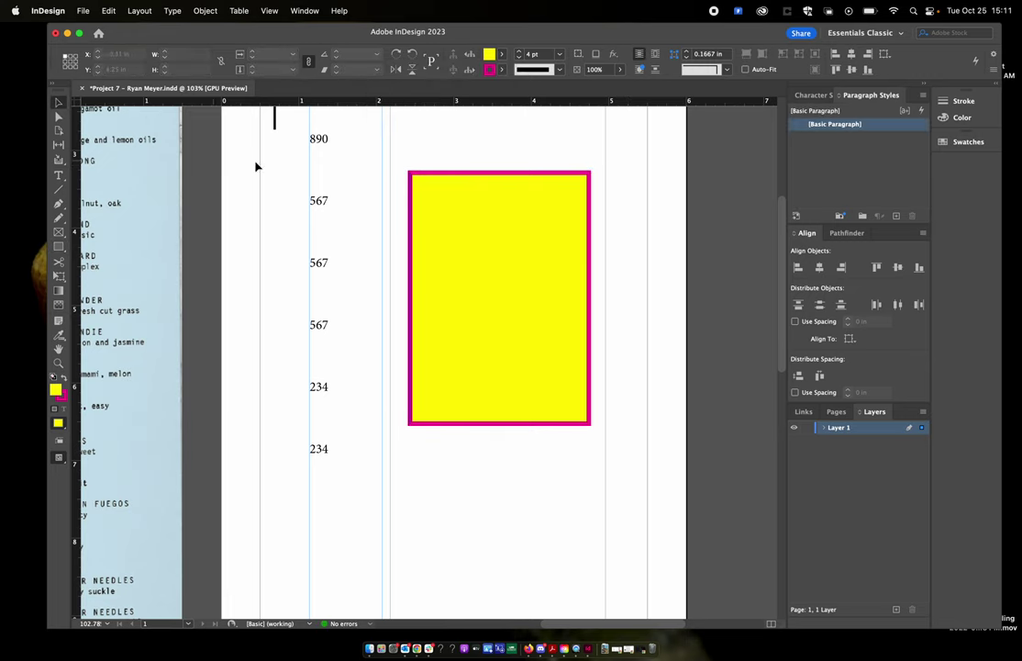
scroll(510, 310, "down", 5)
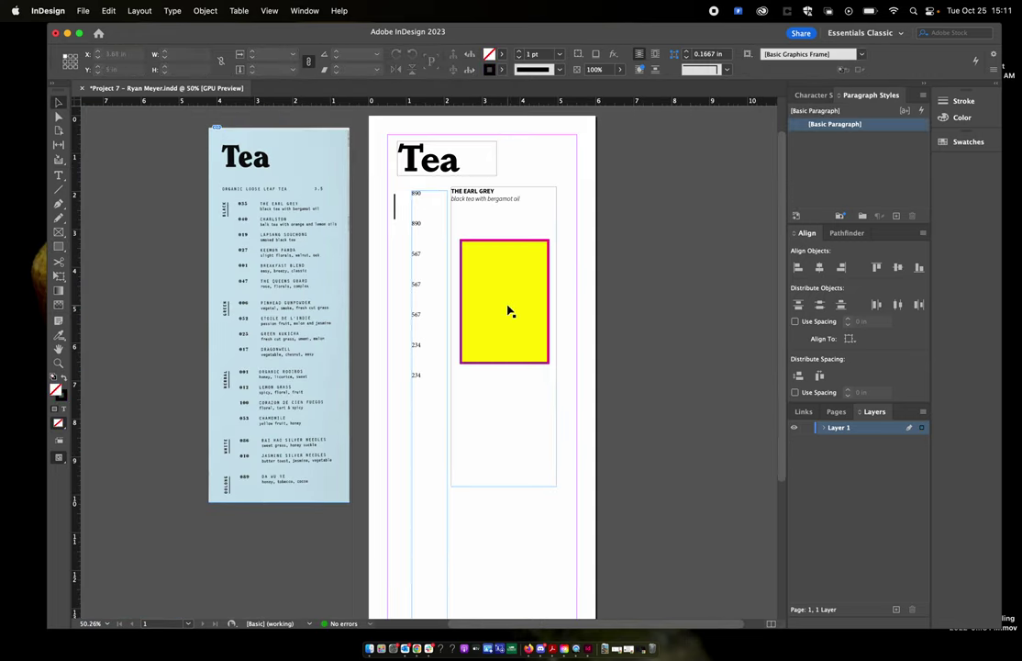
left_click(292, 317)
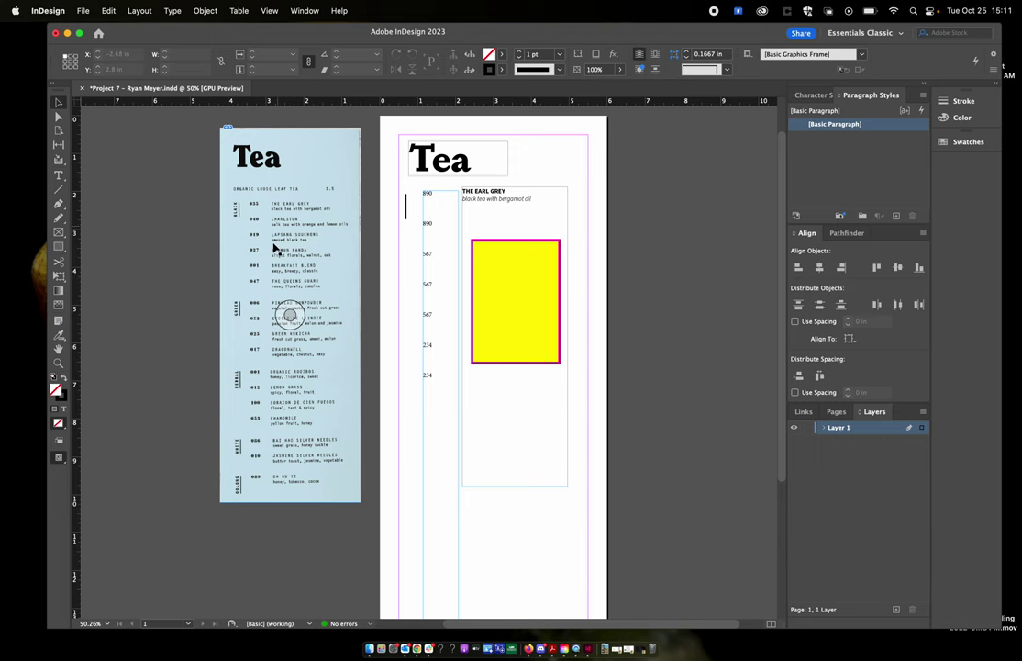
scroll(269, 265, "up", 1)
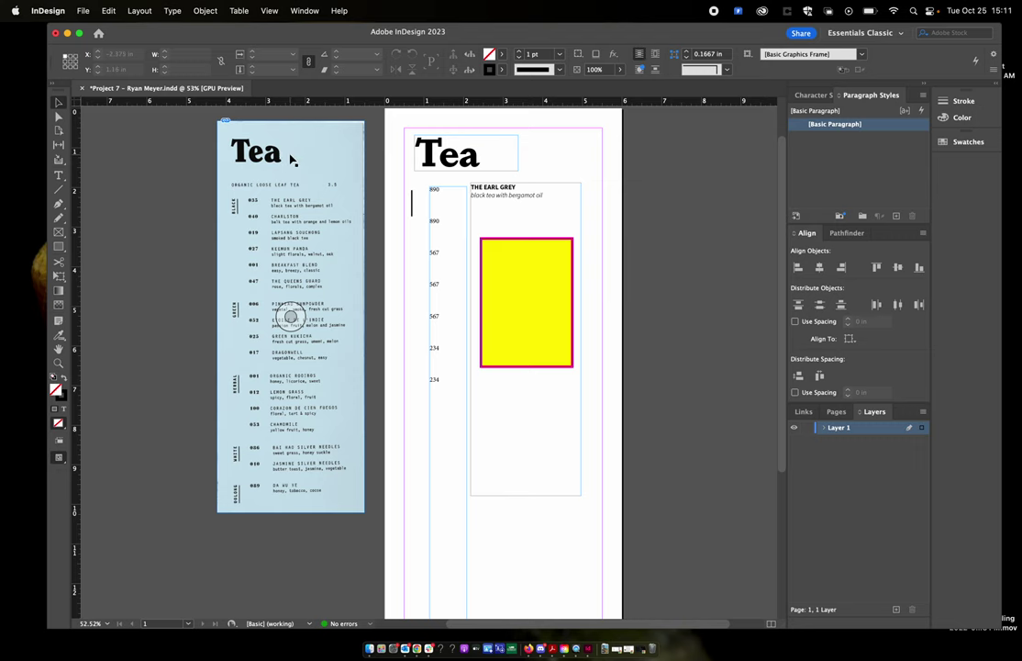
scroll(290, 160, "up", 5)
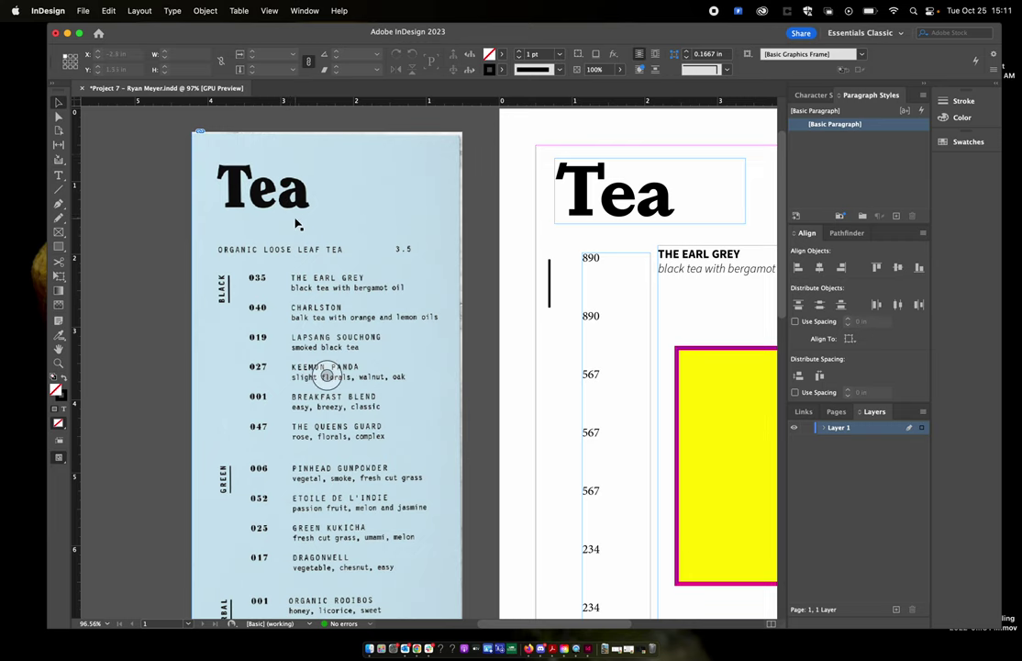
scroll(352, 240, "up", 3)
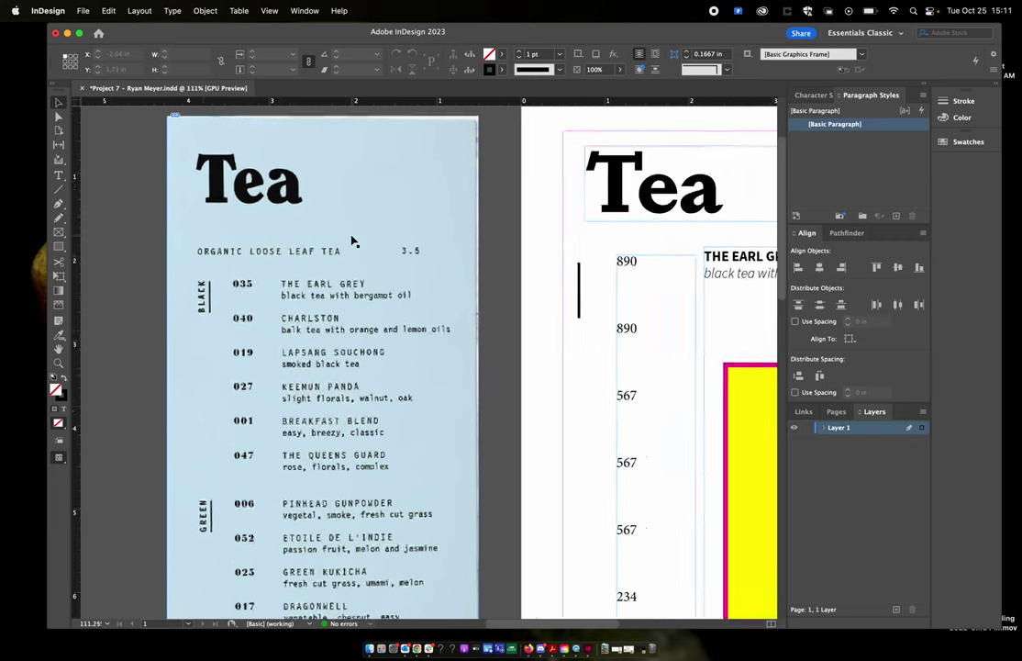
scroll(349, 239, "down", 2)
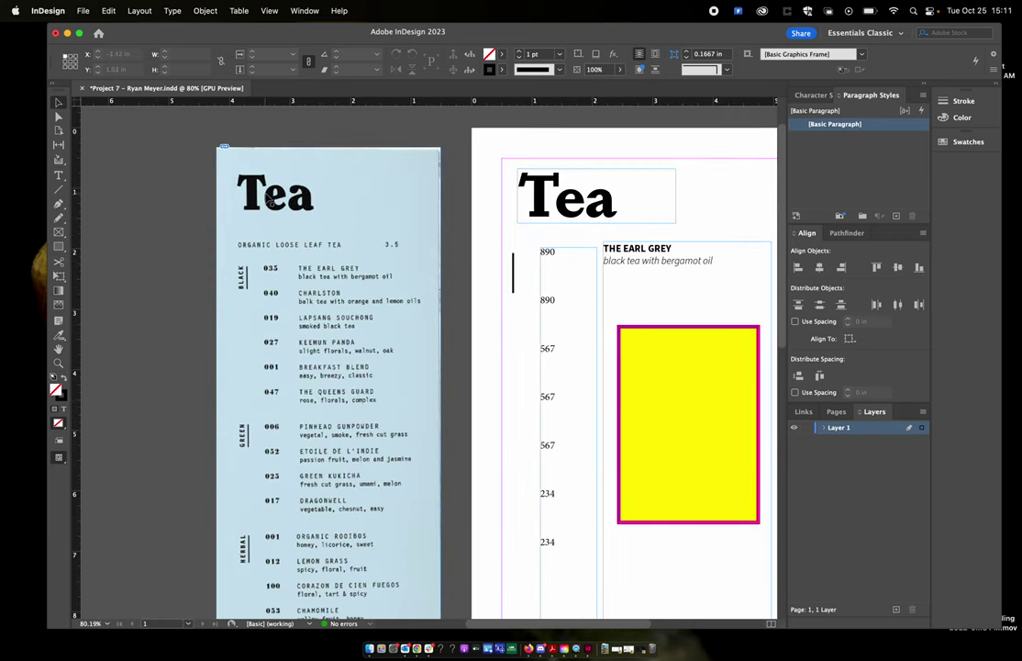
scroll(275, 204, "up", 3)
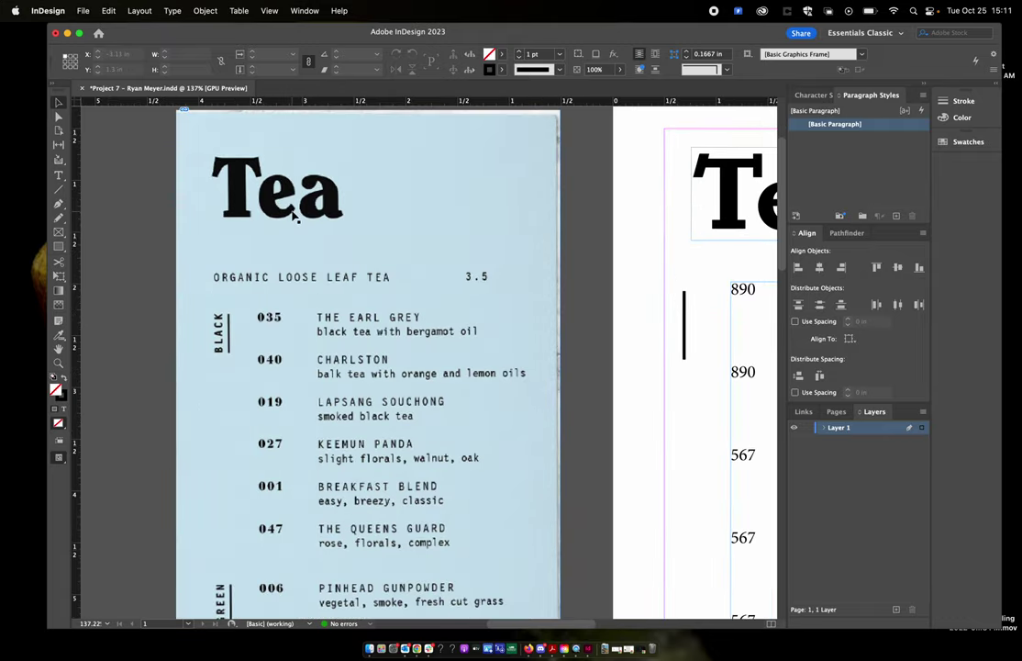
scroll(315, 221, "up", 1)
scroll(314, 221, "down", 8)
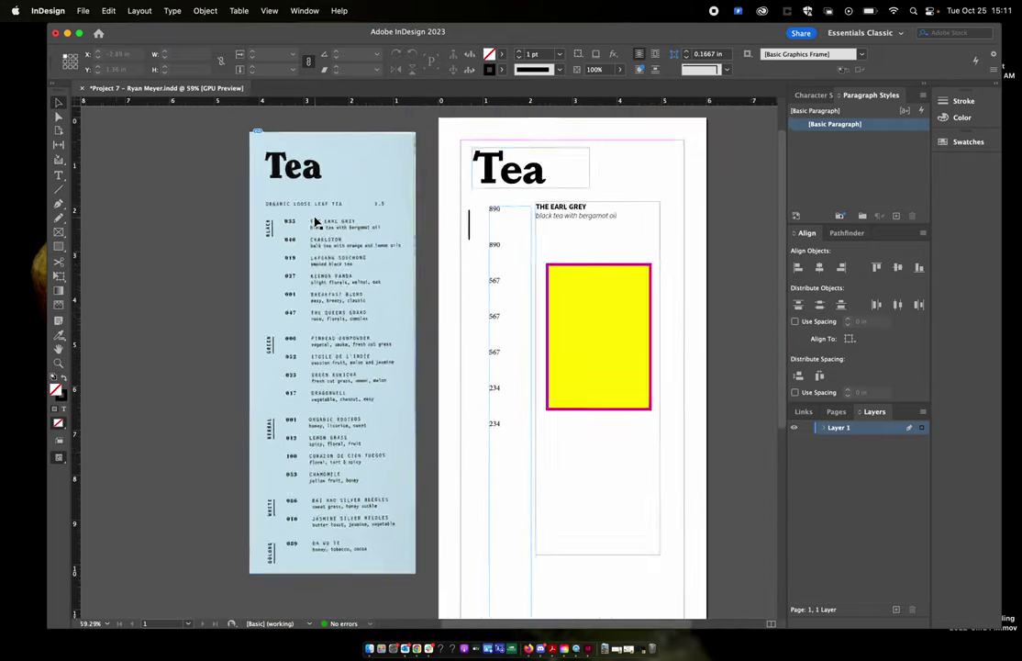
scroll(296, 213, "up", 3)
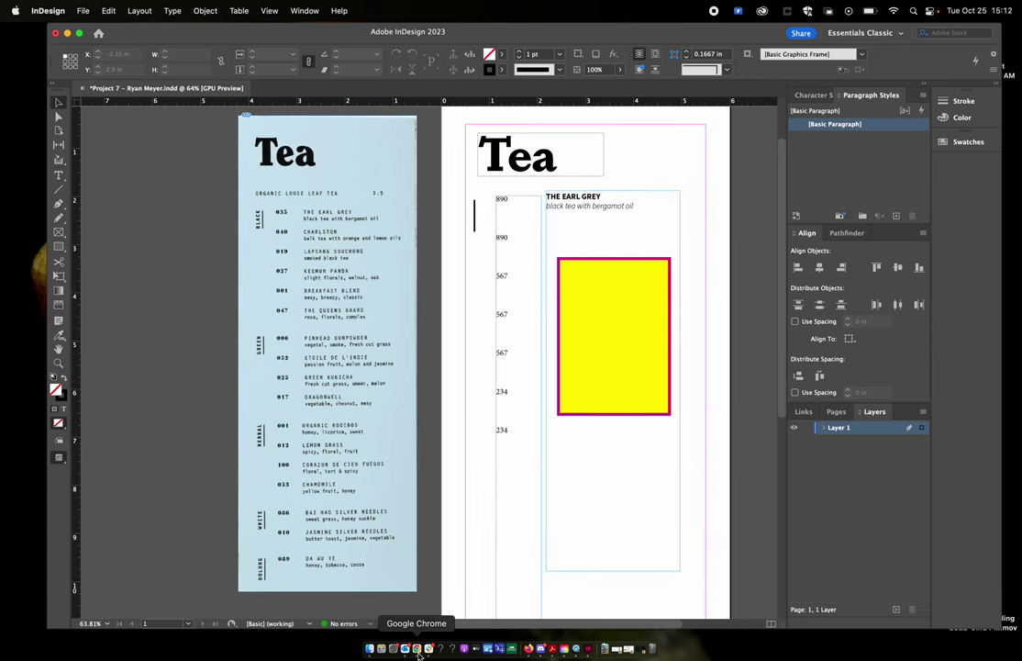
Quick Look the Messina menu JPEG in Finder, then step to the yellow 08-Giant FOOD menu.
left_click(370, 647)
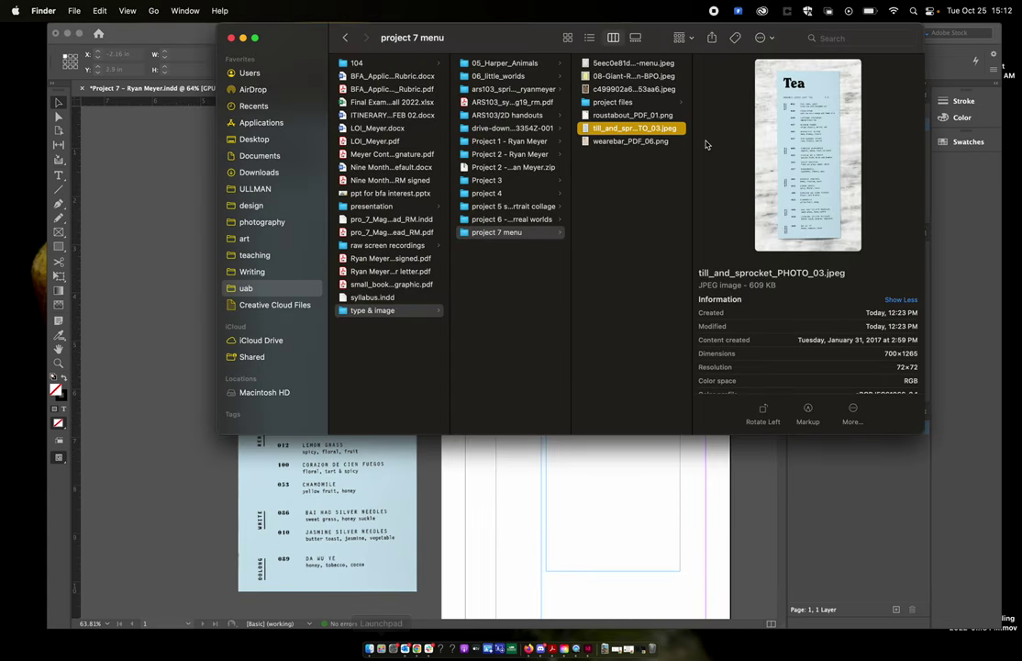
left_click(636, 64)
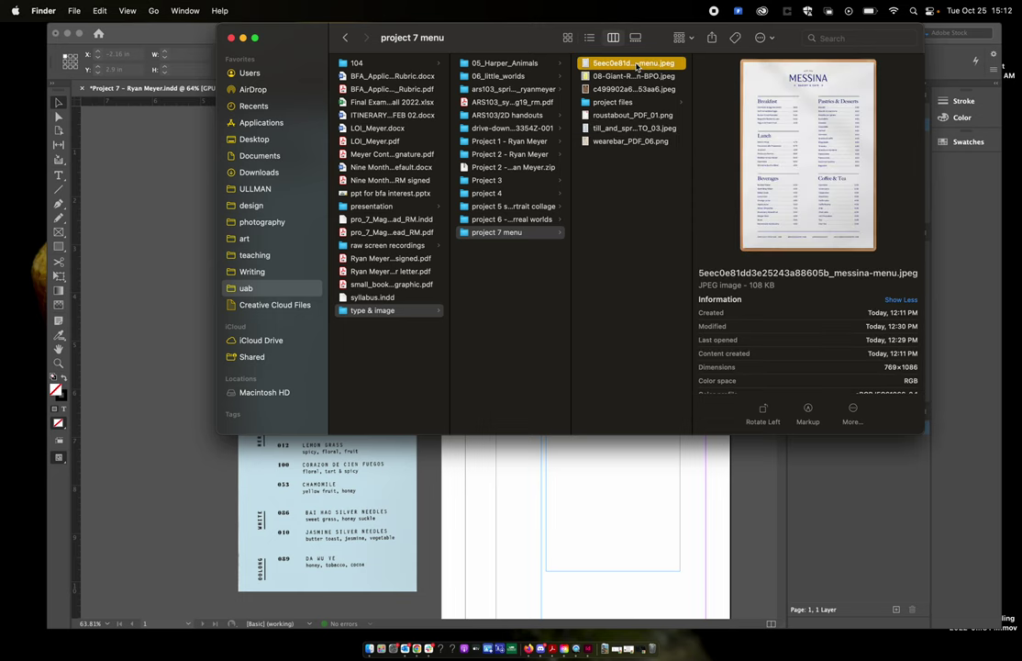
key("space")
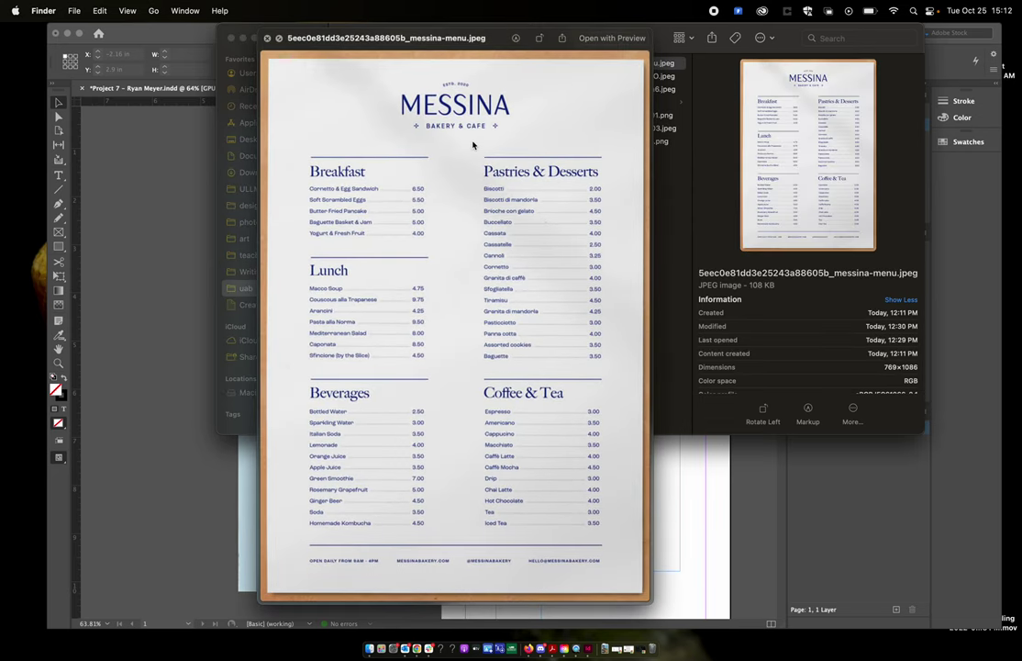
scroll(473, 133, "up", 2)
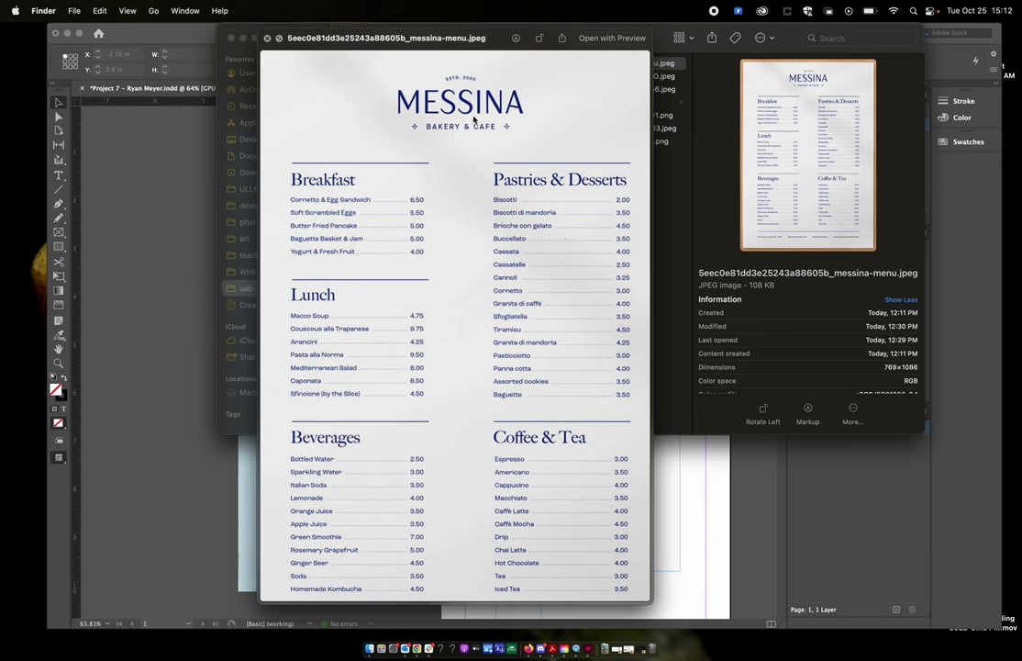
scroll(474, 120, "down", 2)
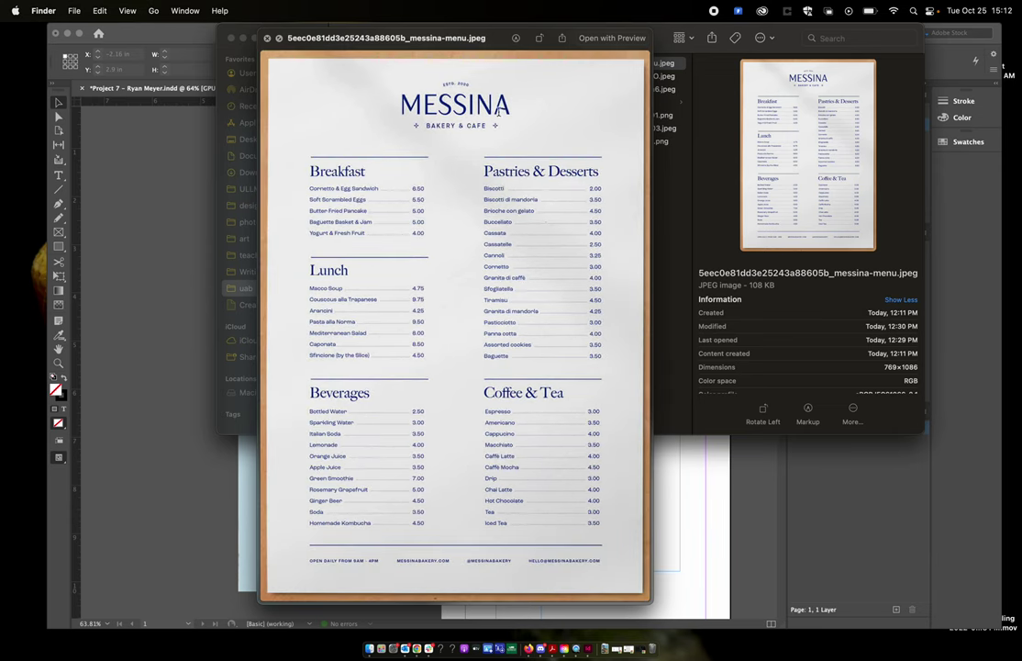
scroll(340, 194, "up", 1)
scroll(340, 188, "up", 1)
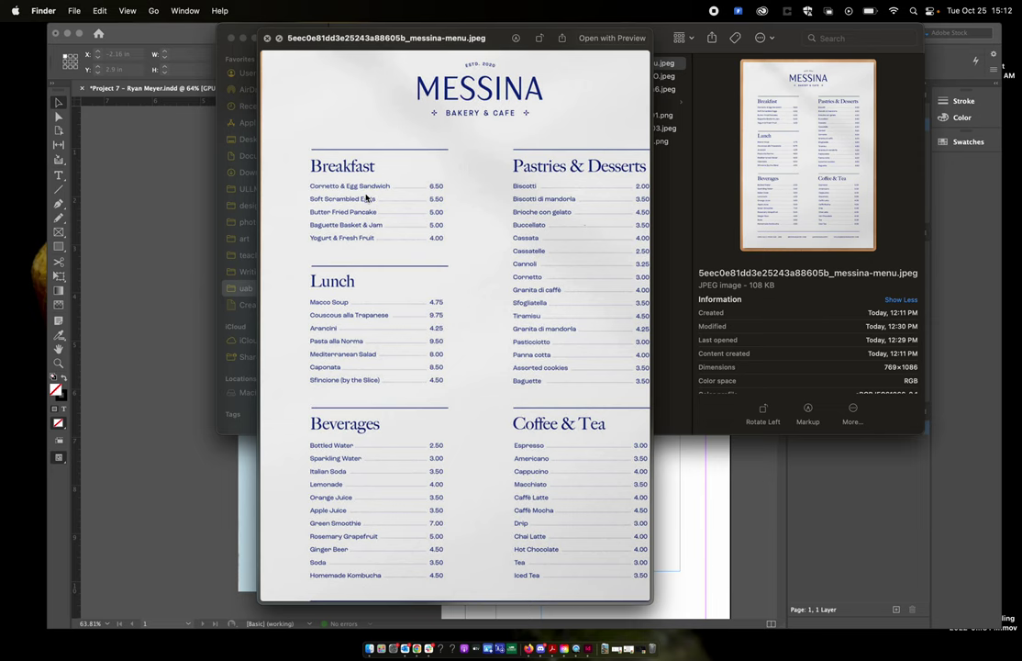
scroll(348, 199, "down", 2)
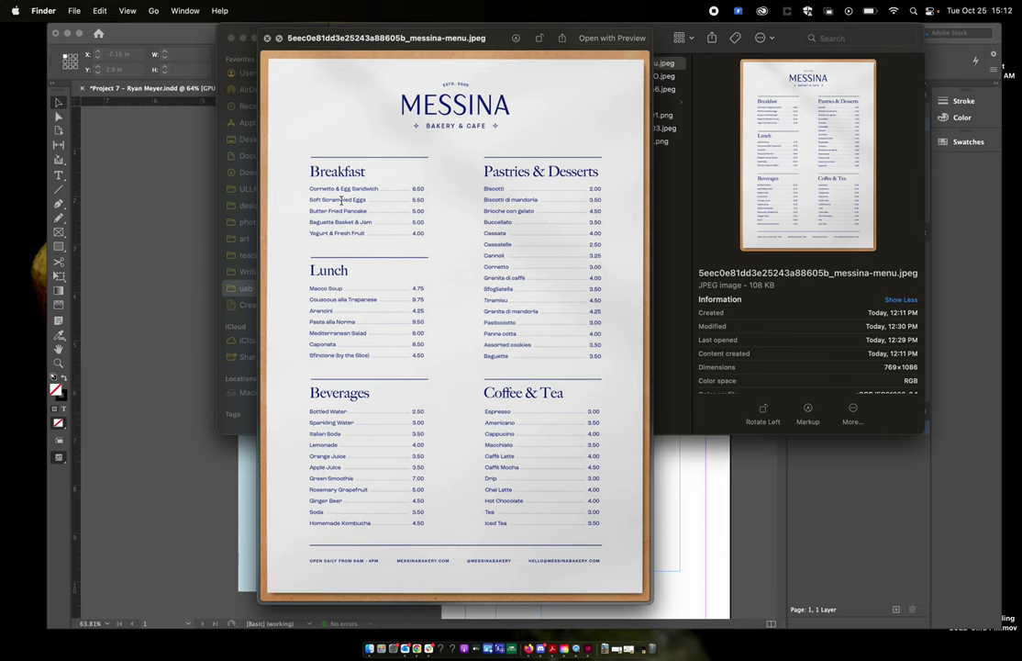
key("Down")
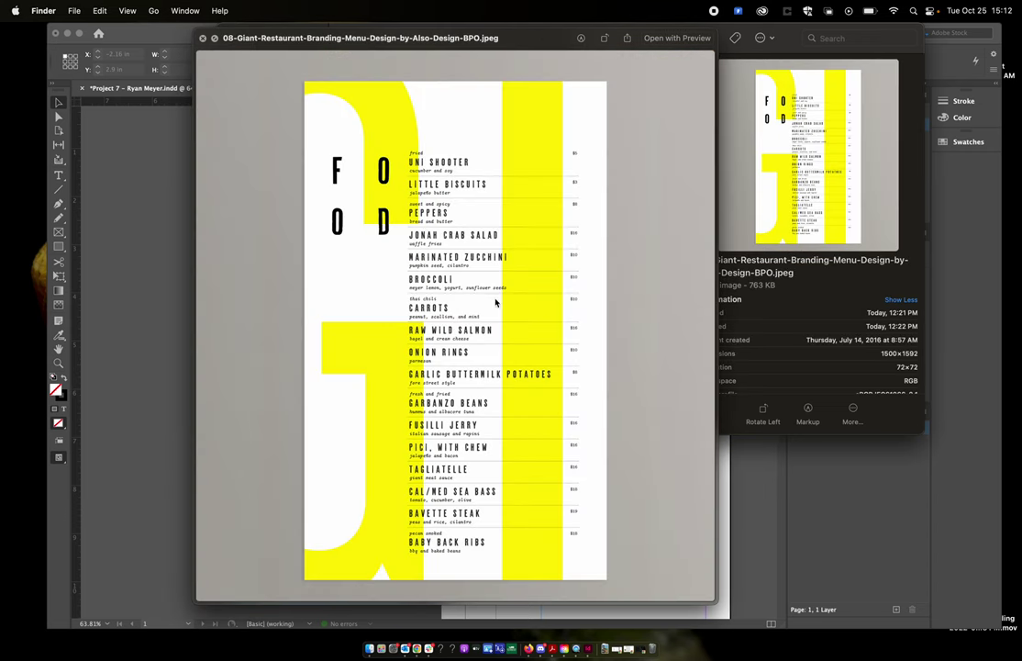
Zoom in and out on the FOOD menu preview, then fit the whole menu back into view.
scroll(322, 220, "up", 3)
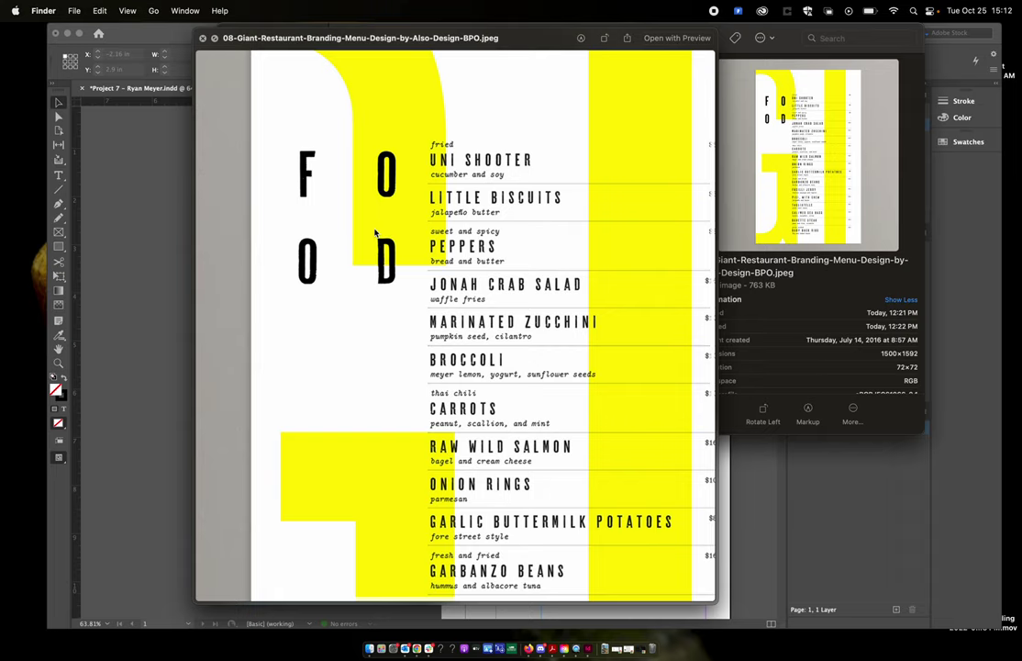
scroll(374, 233, "down", 3)
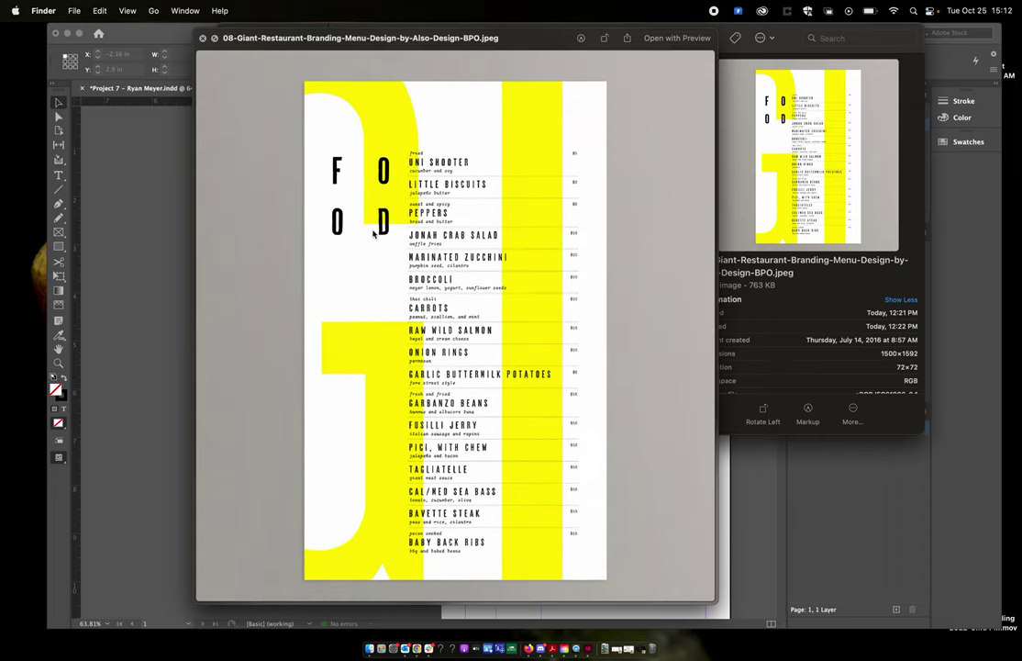
scroll(374, 233, "up", 3)
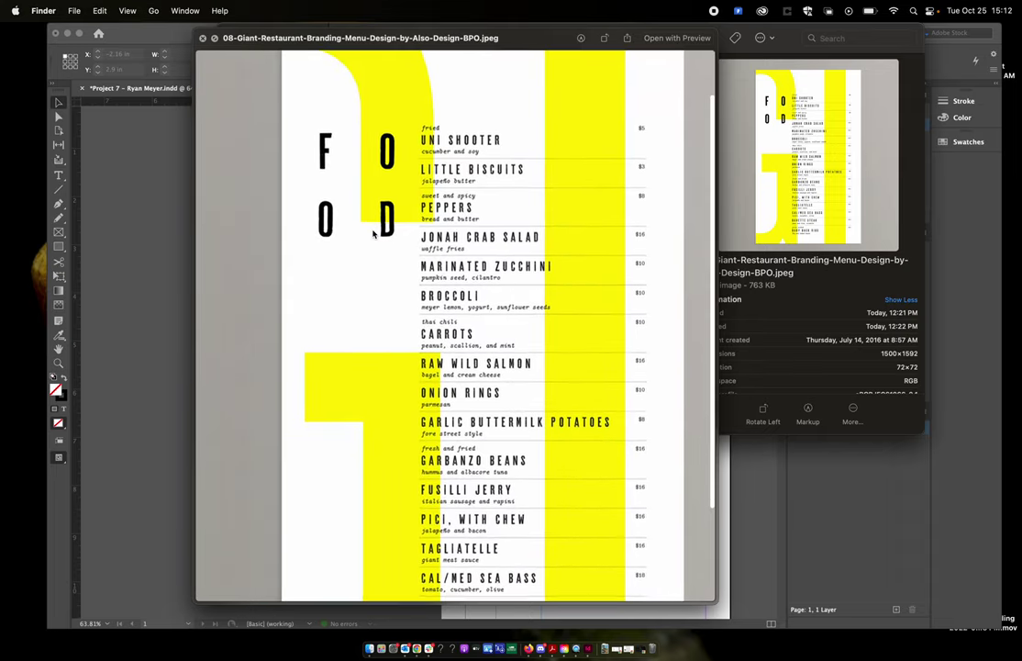
scroll(376, 235, "down", 3)
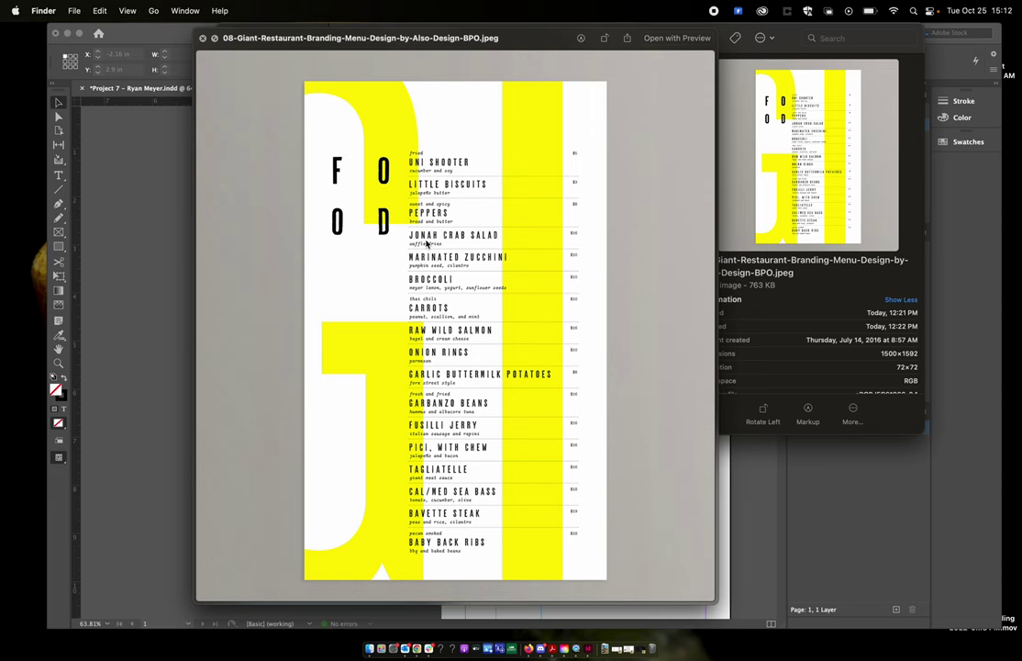
scroll(427, 244, "up", 3)
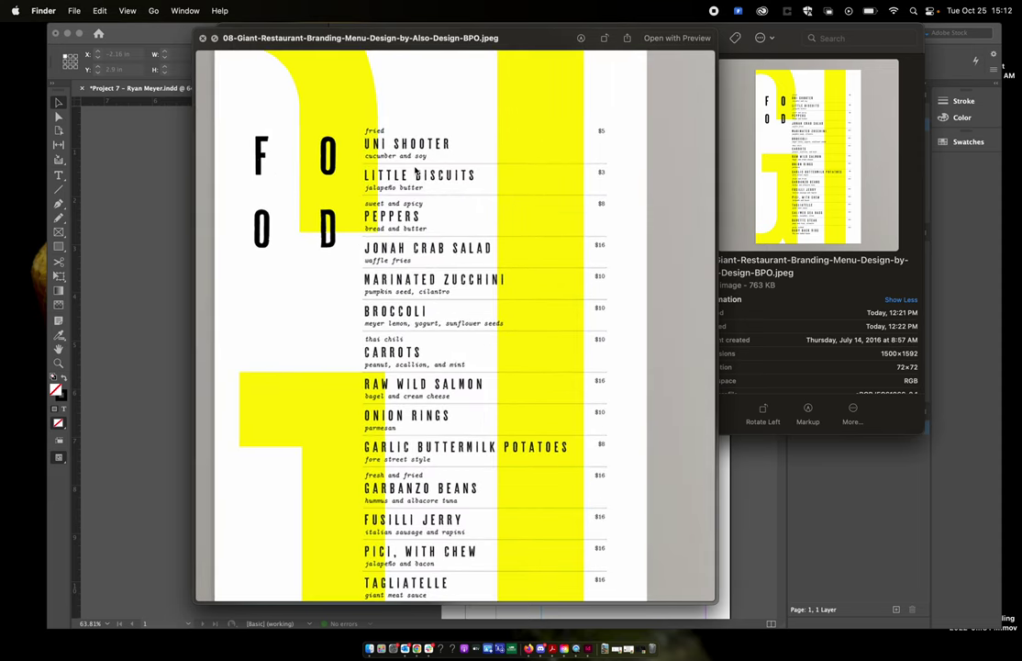
scroll(418, 171, "up", 2)
scroll(342, 142, "up", 2)
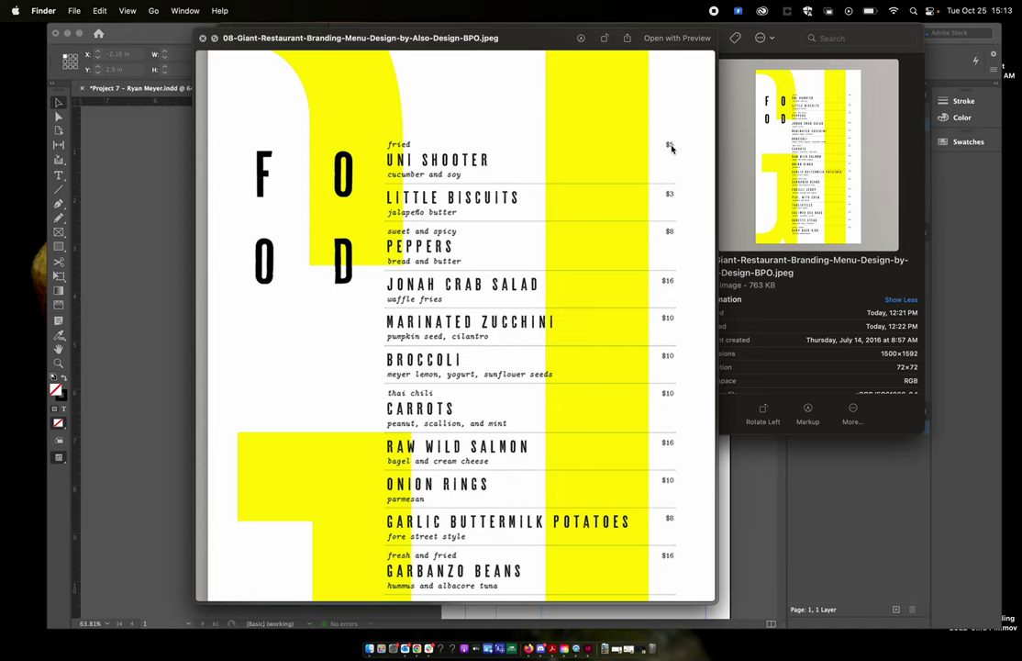
scroll(540, 269, "down", 2)
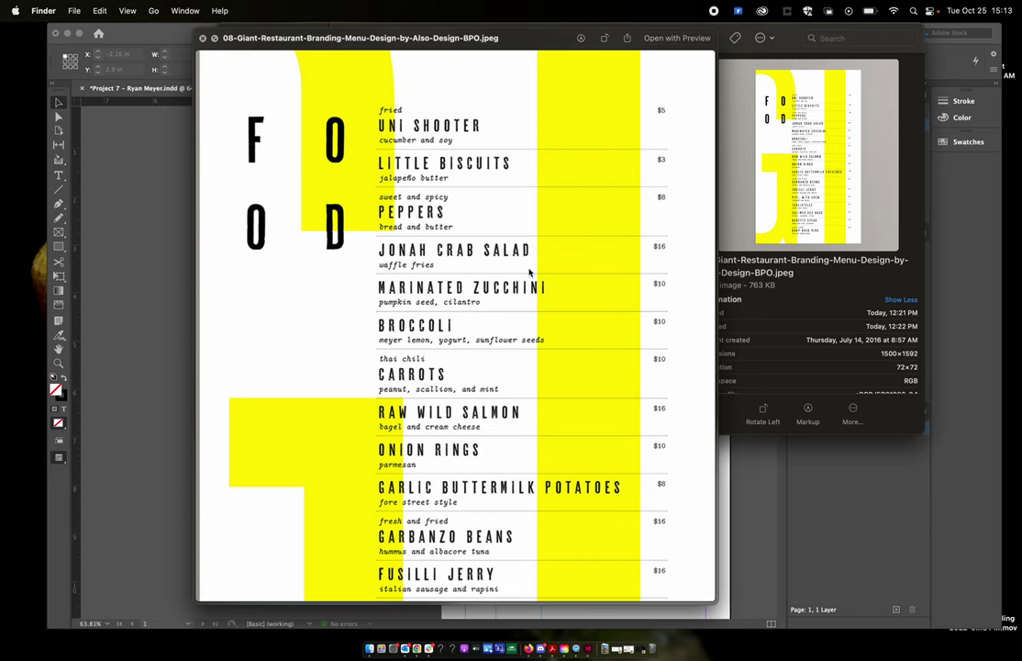
key("super+minus")
key("super+minus")
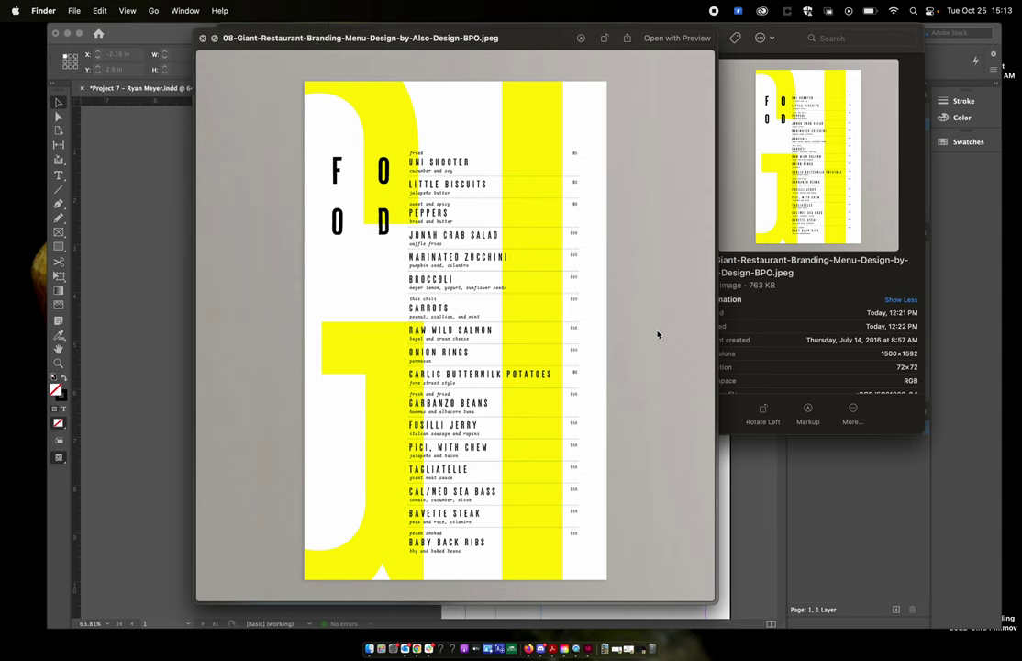
Preview the OUR DRINKS menu in Quick Look, close it, and show the project 7 menu folder.
key("space")
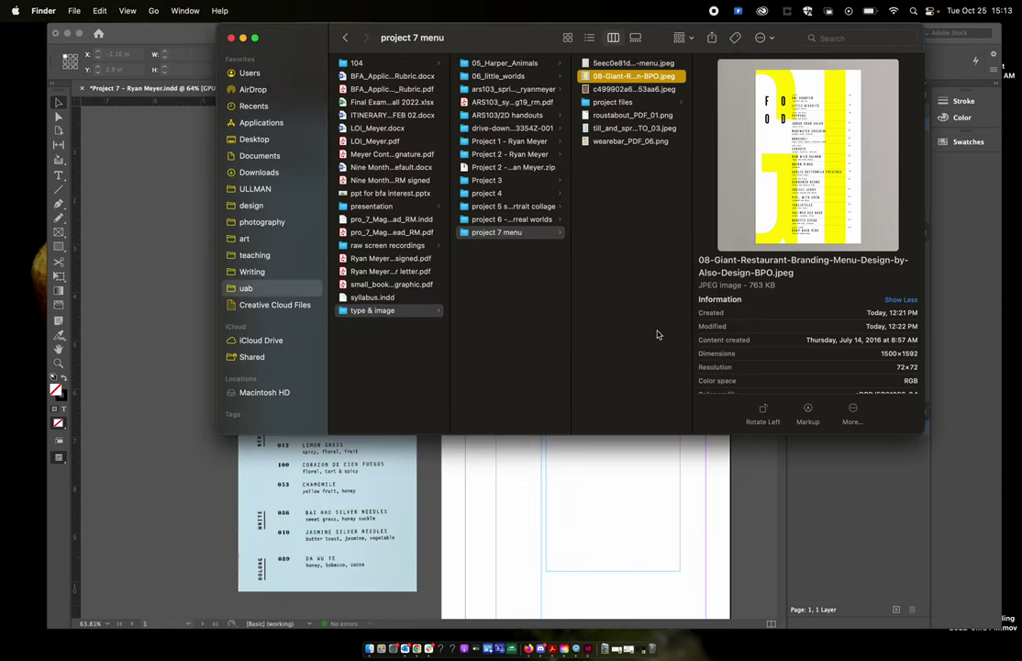
left_click(633, 92)
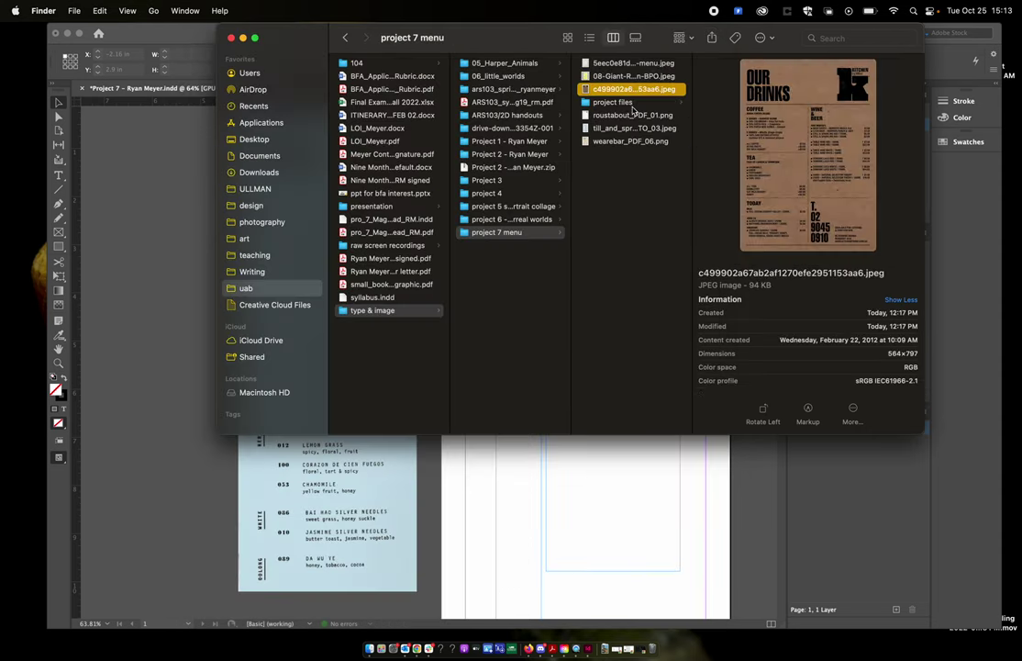
left_click(632, 117)
key("space")
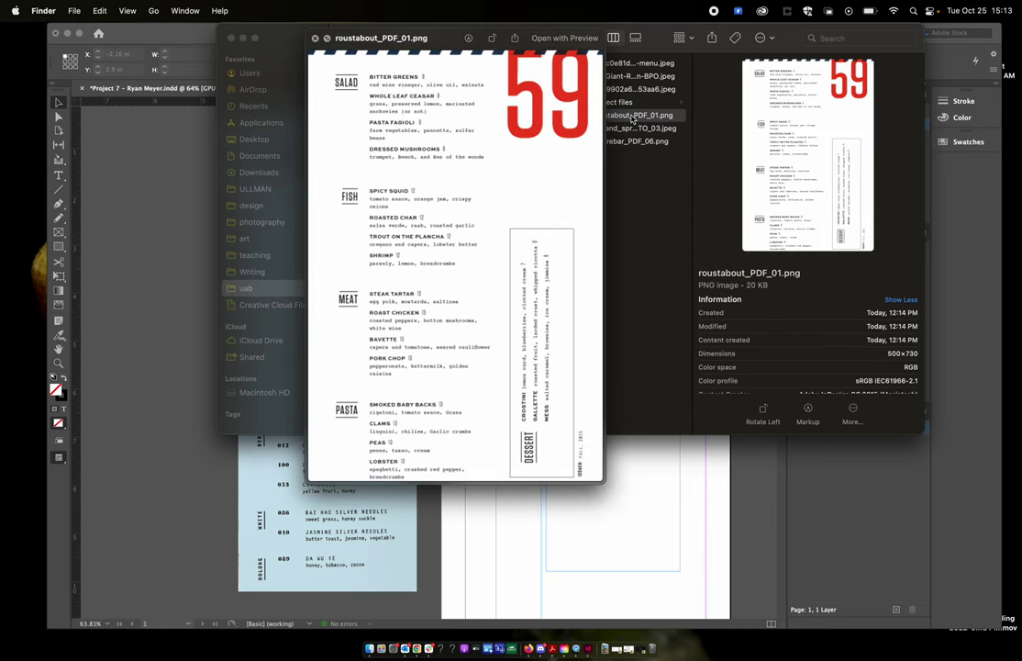
key("Up")
key("Up")
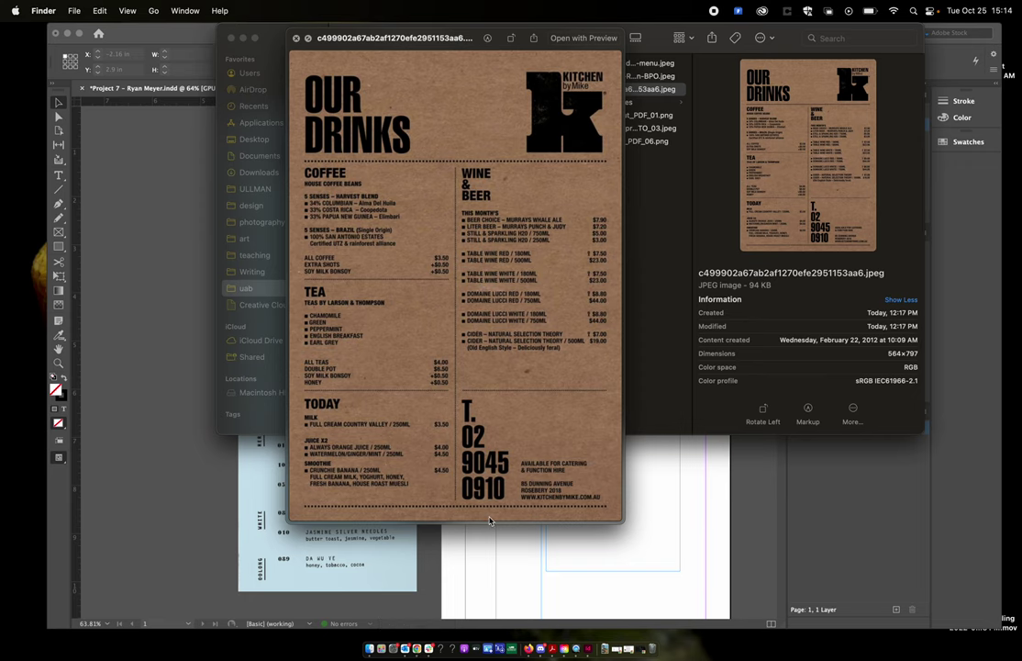
key("space")
left_click(650, 218)
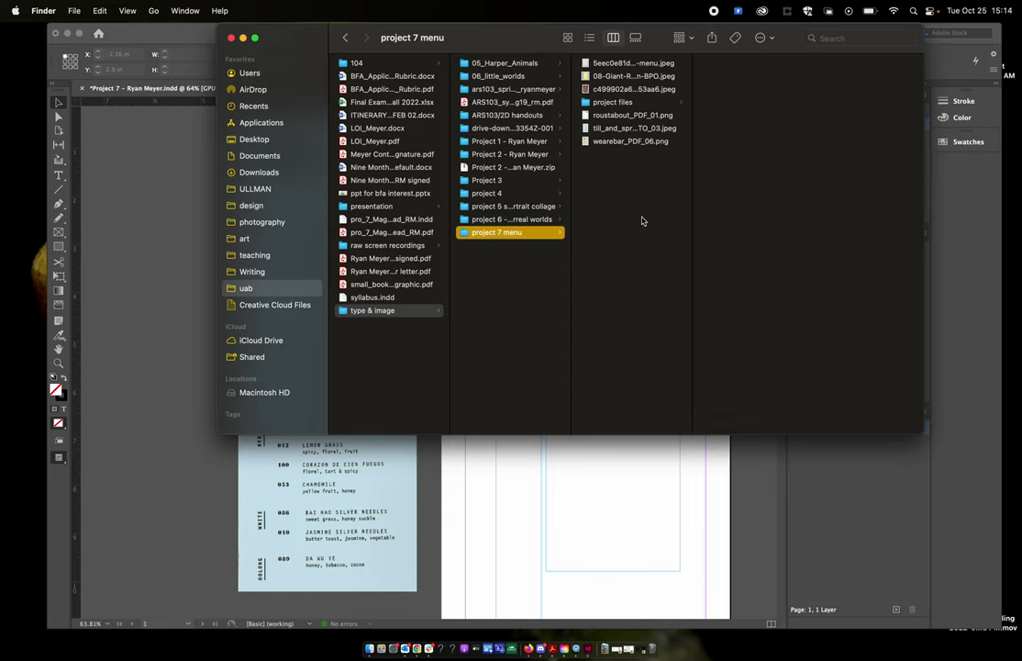
Launch Safari via Spotlight, search 'uab canvas', and open the Canvas eLearning UAB page.
key("super+space")
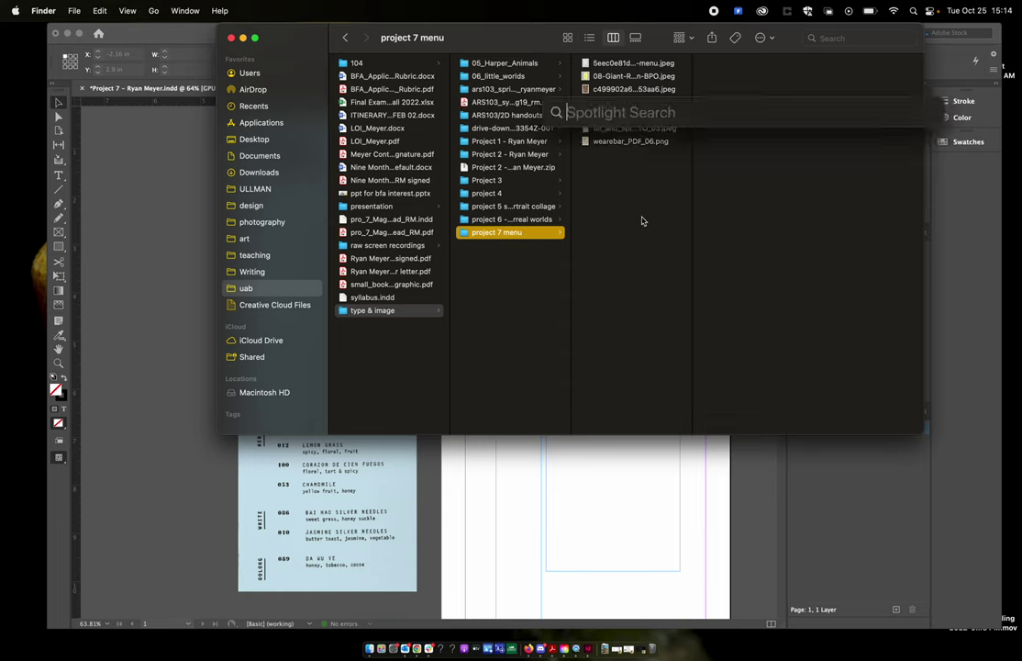
type("safari")
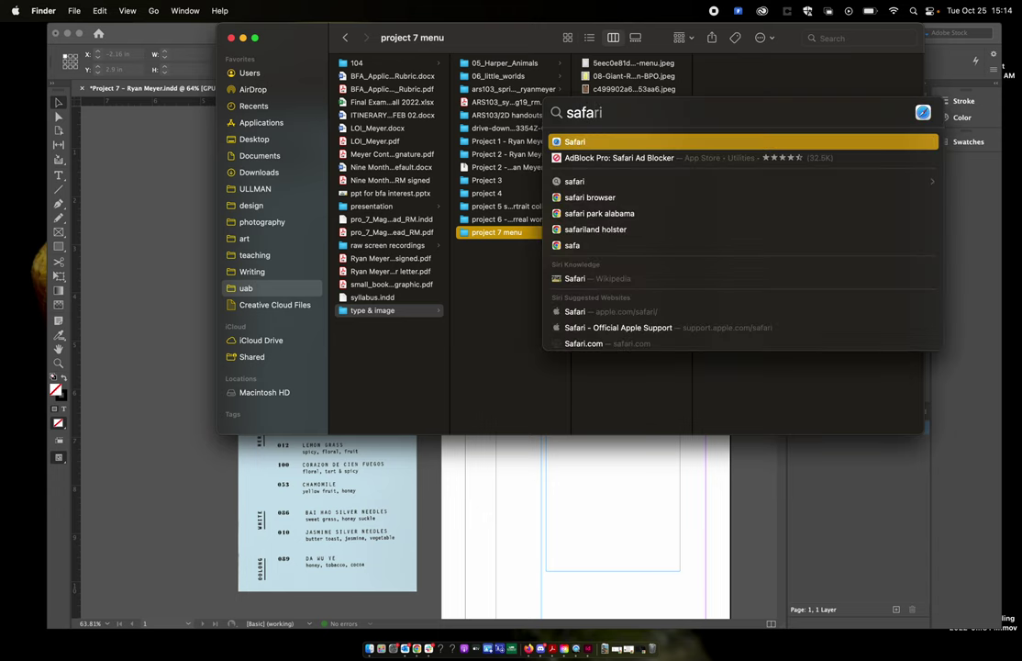
key("Return")
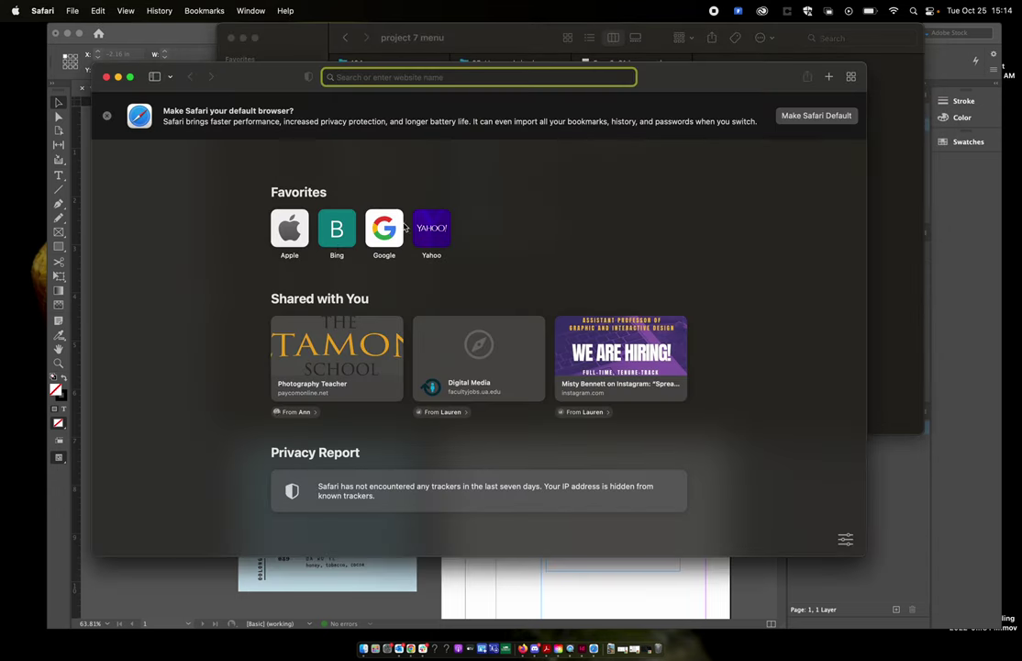
type("uab canv")
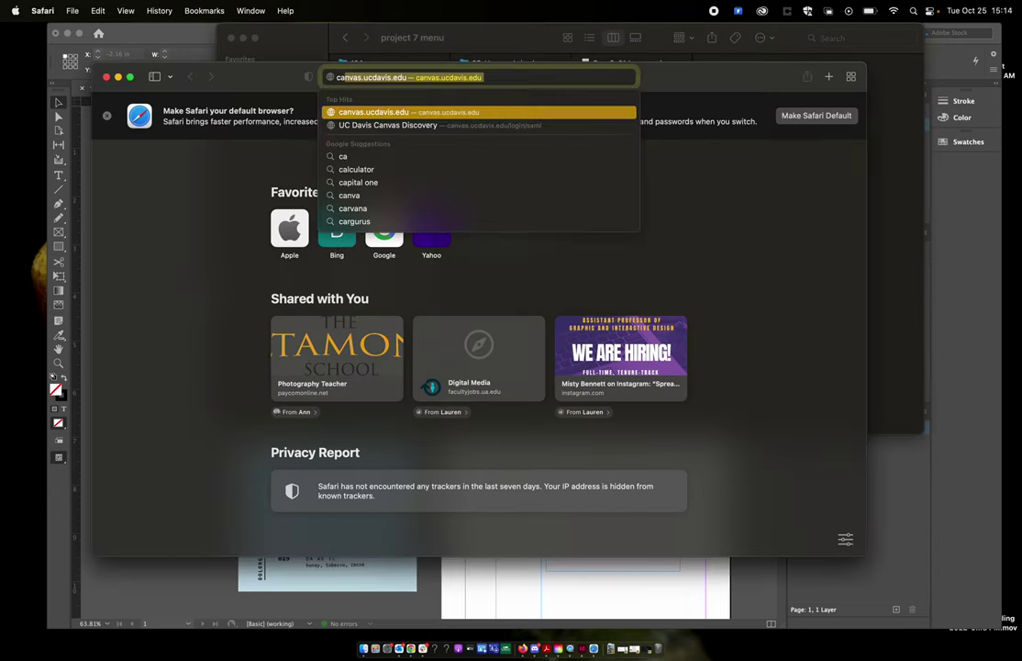
type("as")
key("Return")
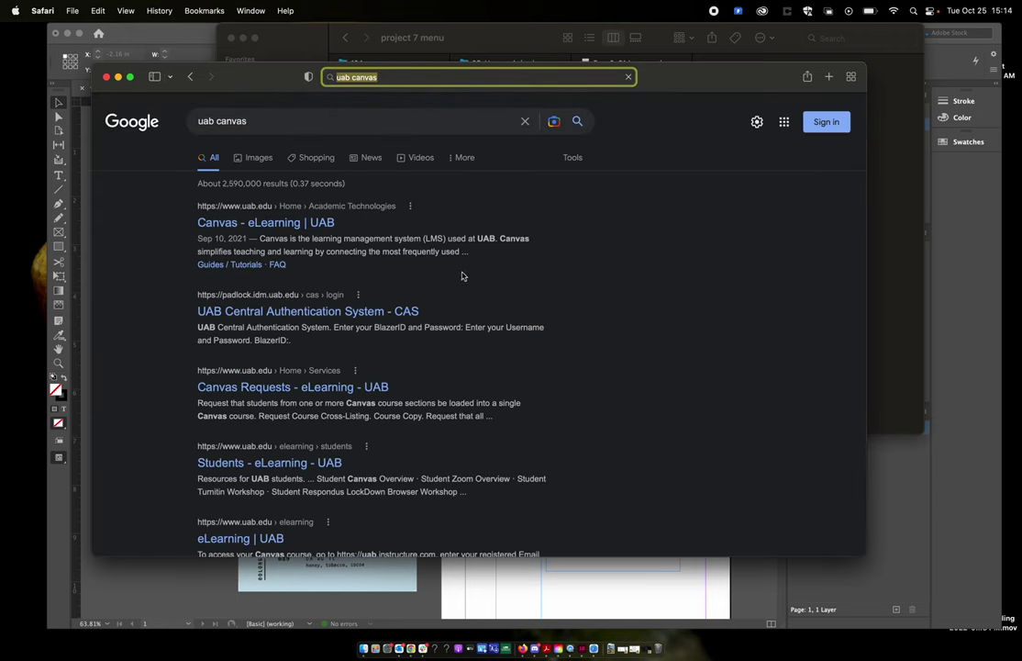
left_click(318, 225)
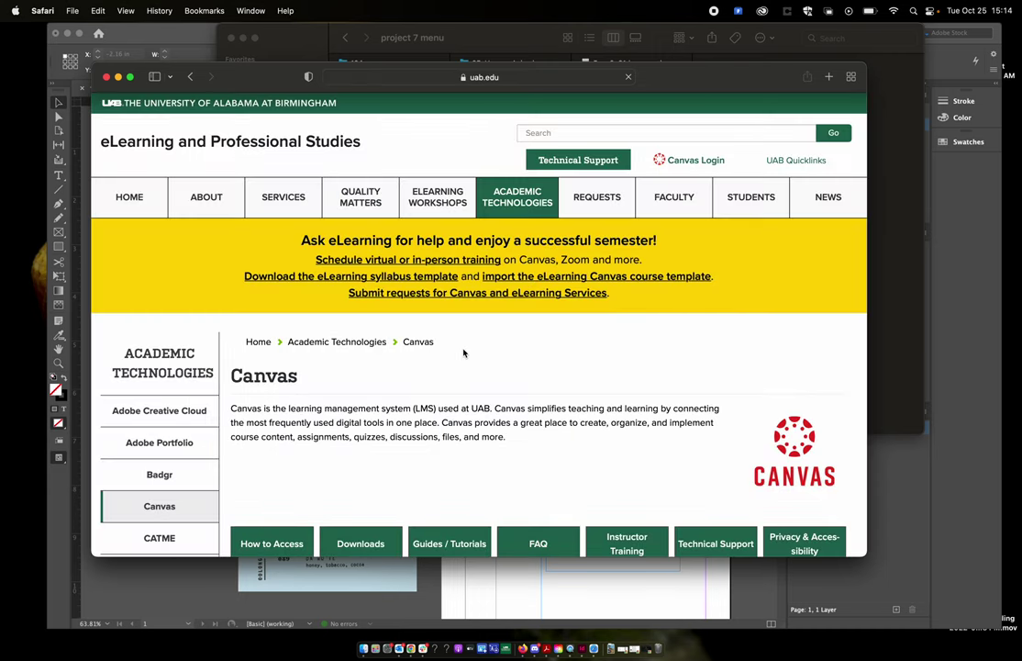
scroll(463, 354, "down", 1)
Log in to Canvas with the account username and password, declining to save the password.
key("super+t")
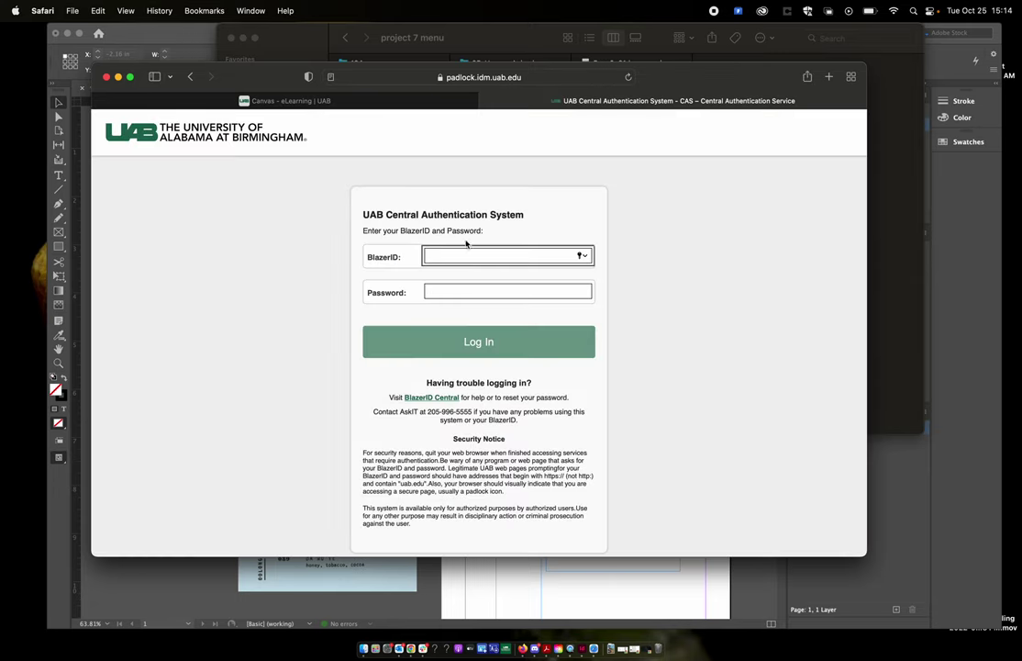
type("ryanam")
key("Tab")
type("••")
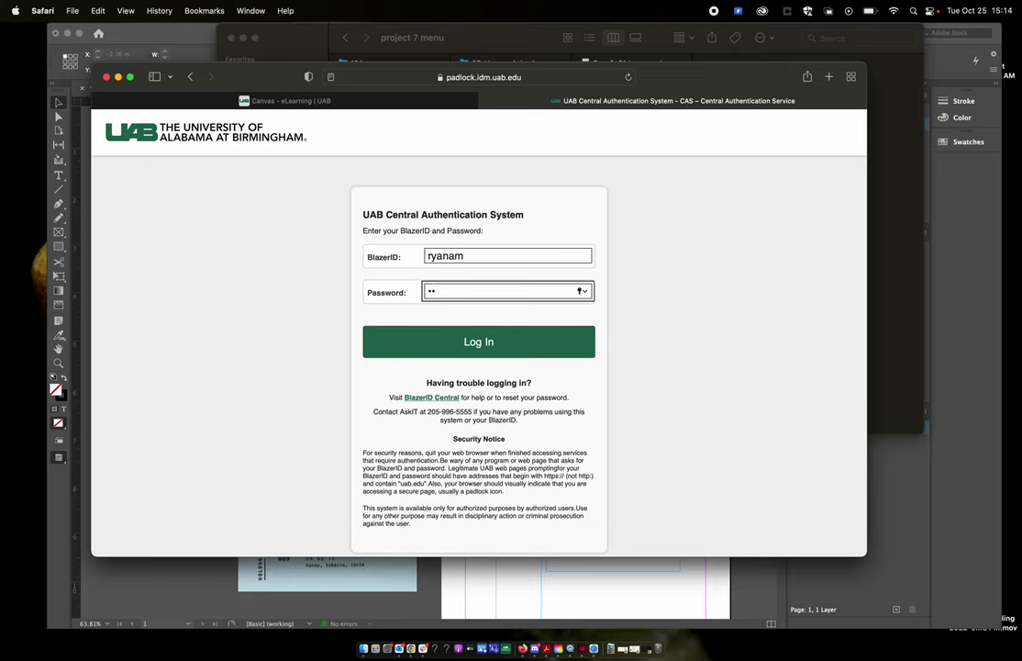
type("••••••••••••••••••")
key("Return")
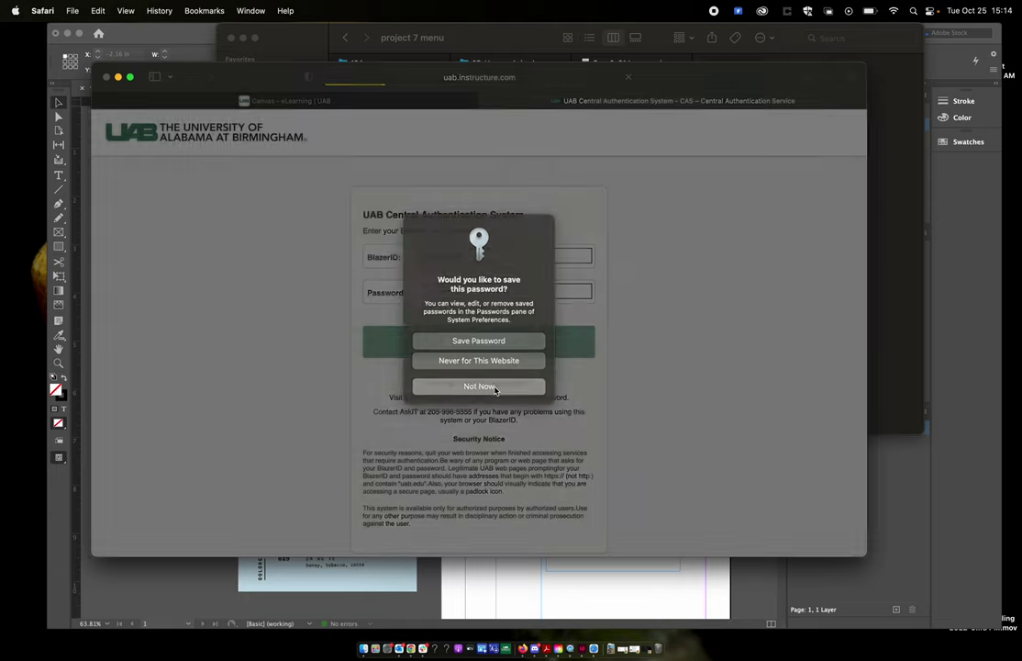
left_click(495, 389)
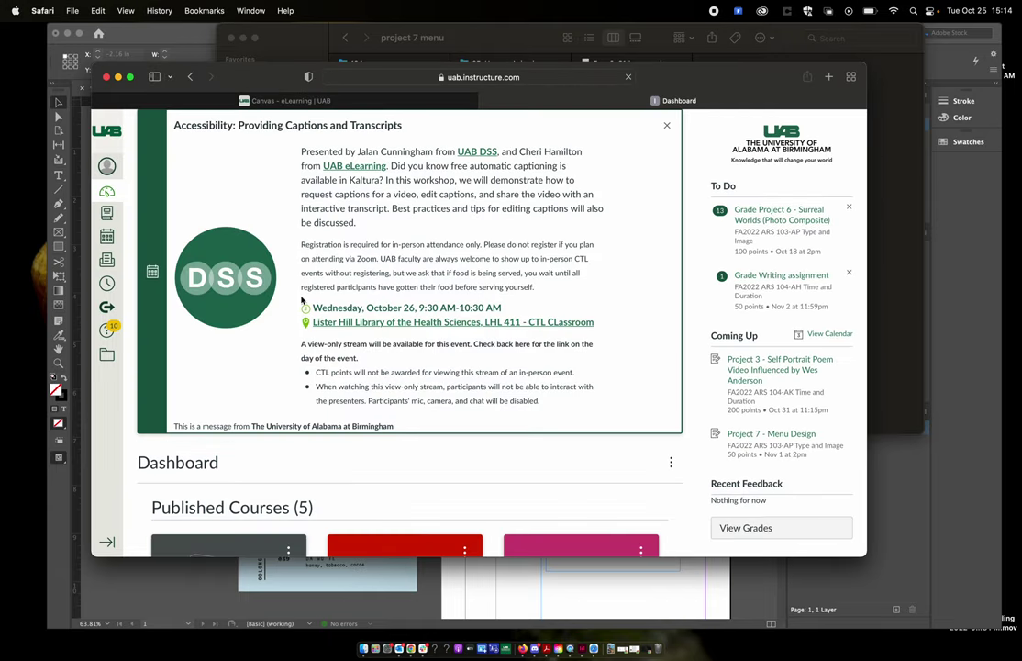
Open the FA2022 ARS 103-AP Type and Image course's Project 7 - Menu Design assignment.
left_click(108, 214)
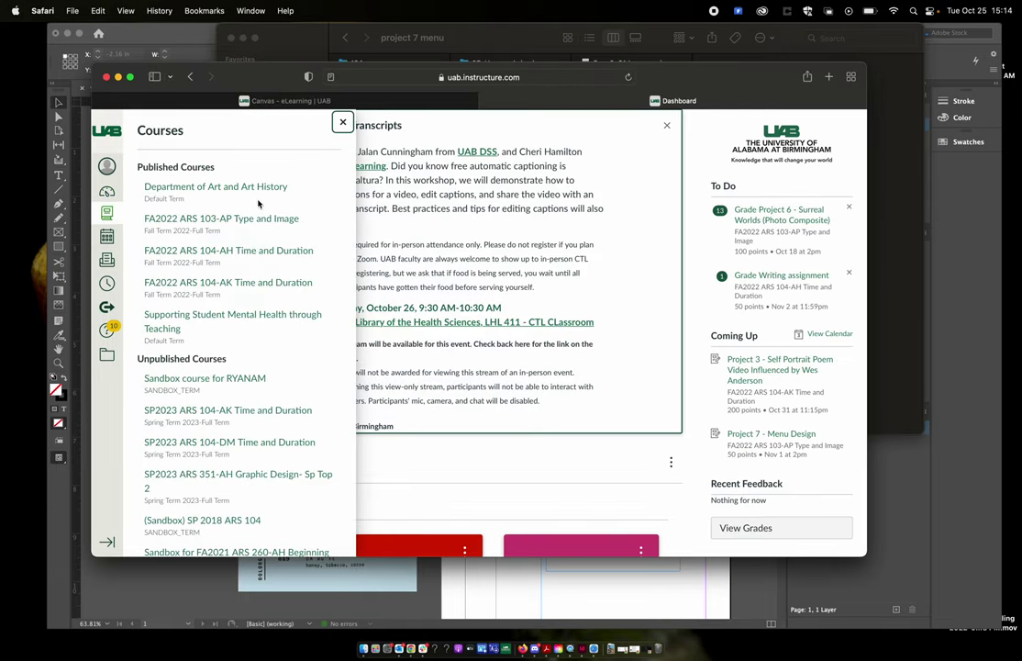
left_click(221, 218)
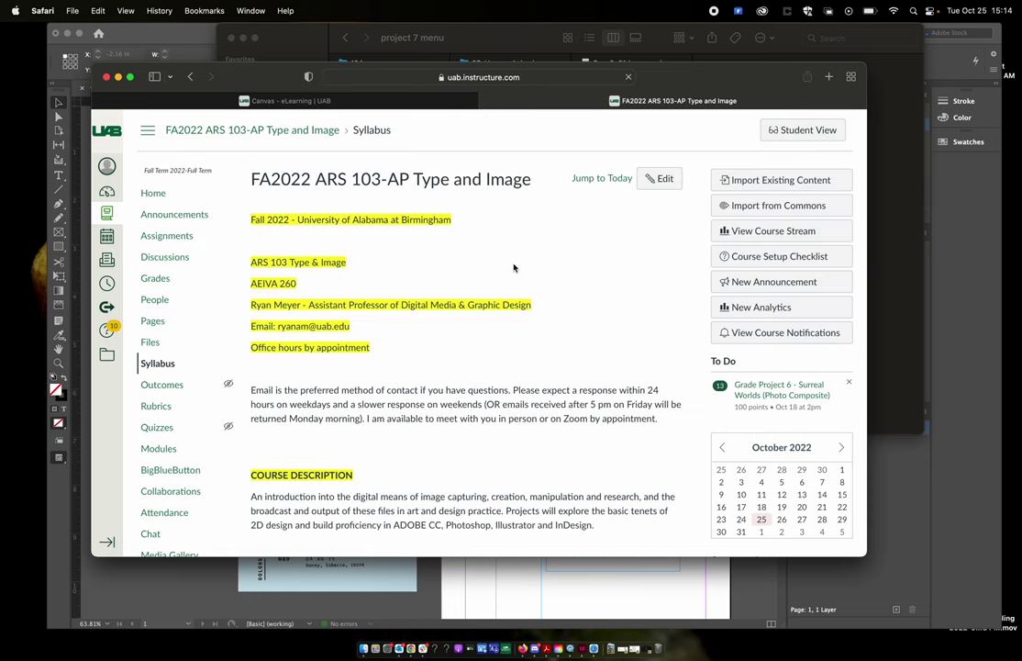
scroll(212, 225, "down", 1)
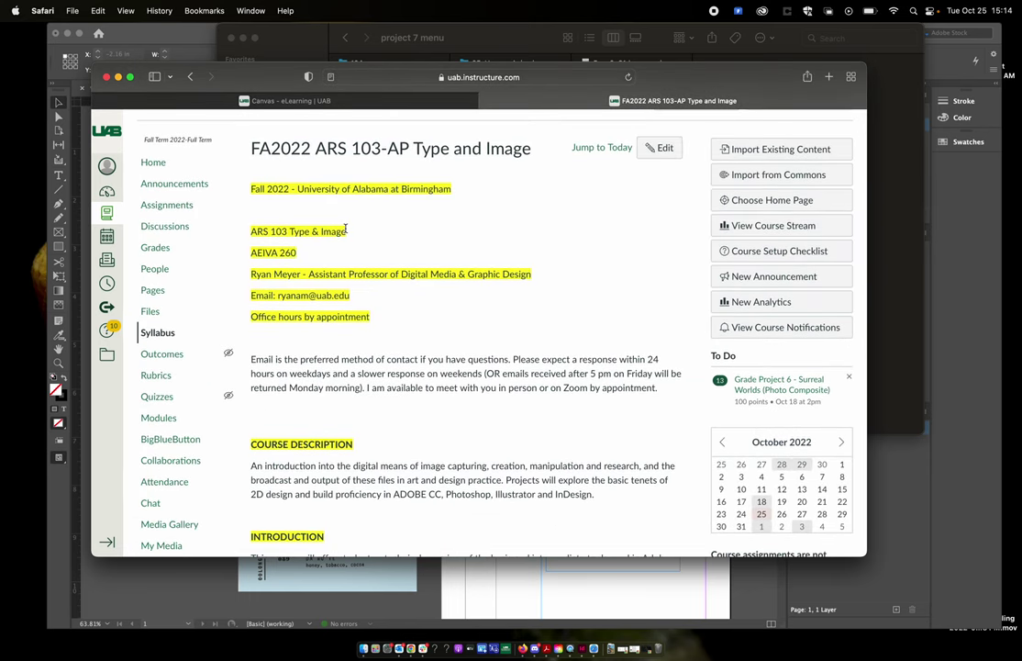
scroll(194, 277, "down", 3)
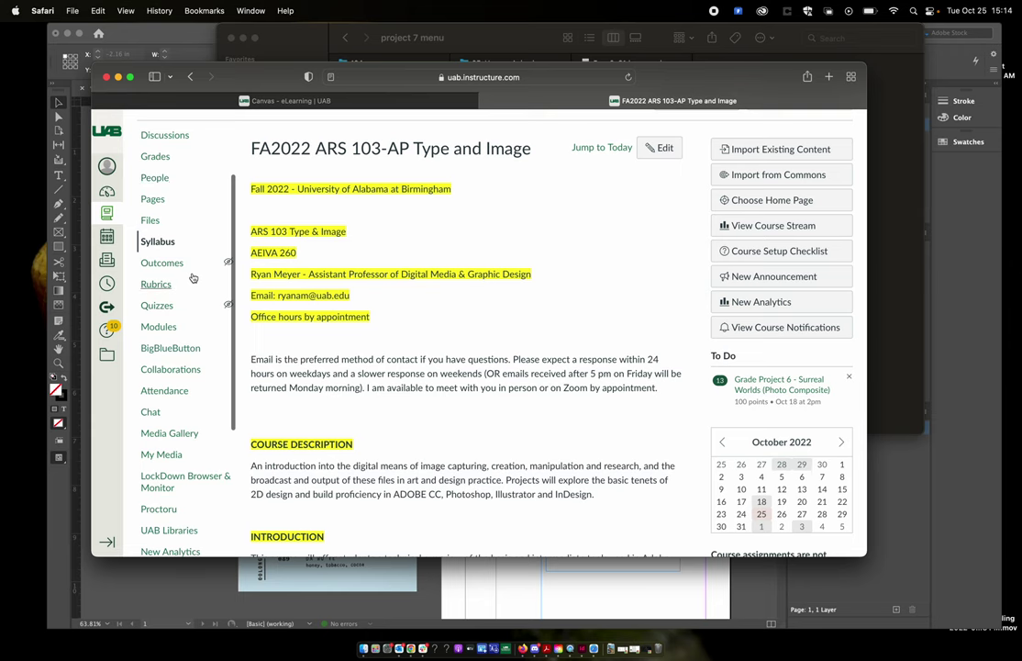
scroll(178, 205, "up", 3)
left_click(176, 203)
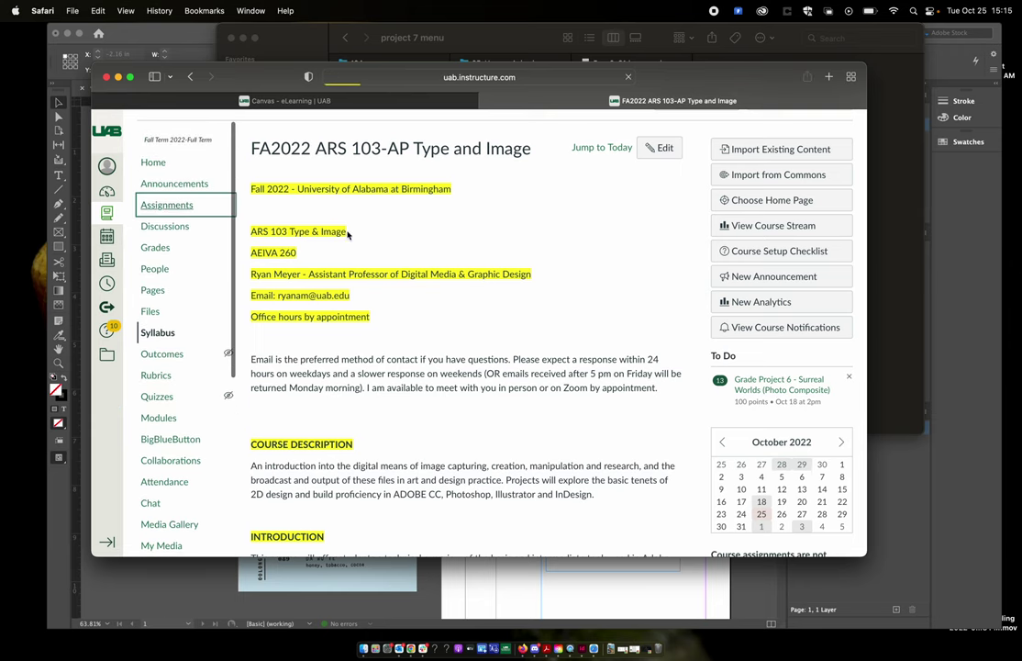
scroll(365, 256, "down", 5)
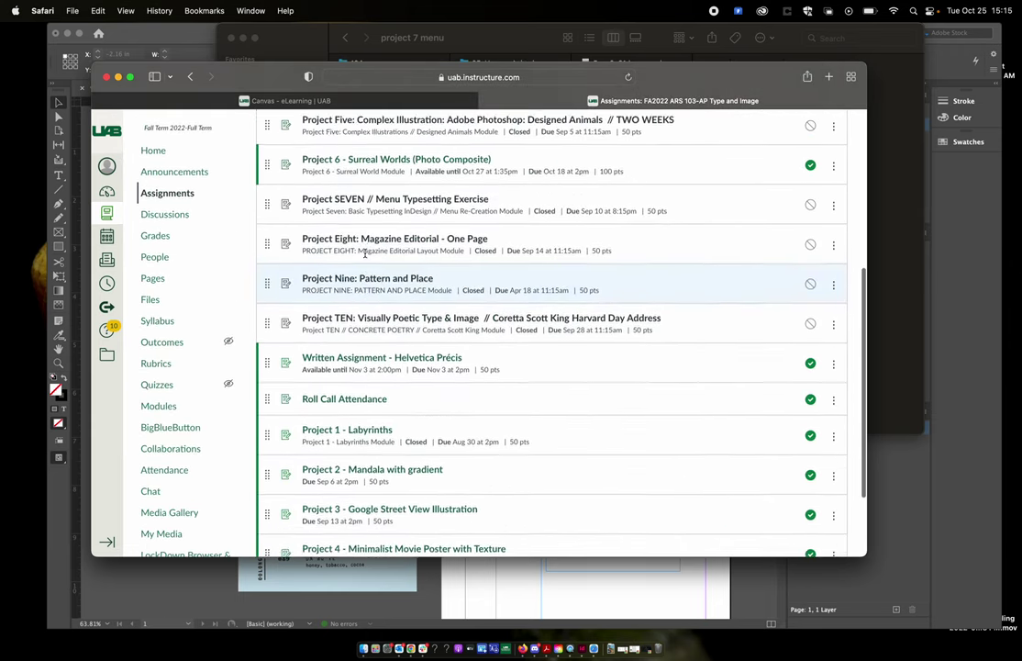
scroll(365, 253, "down", 3)
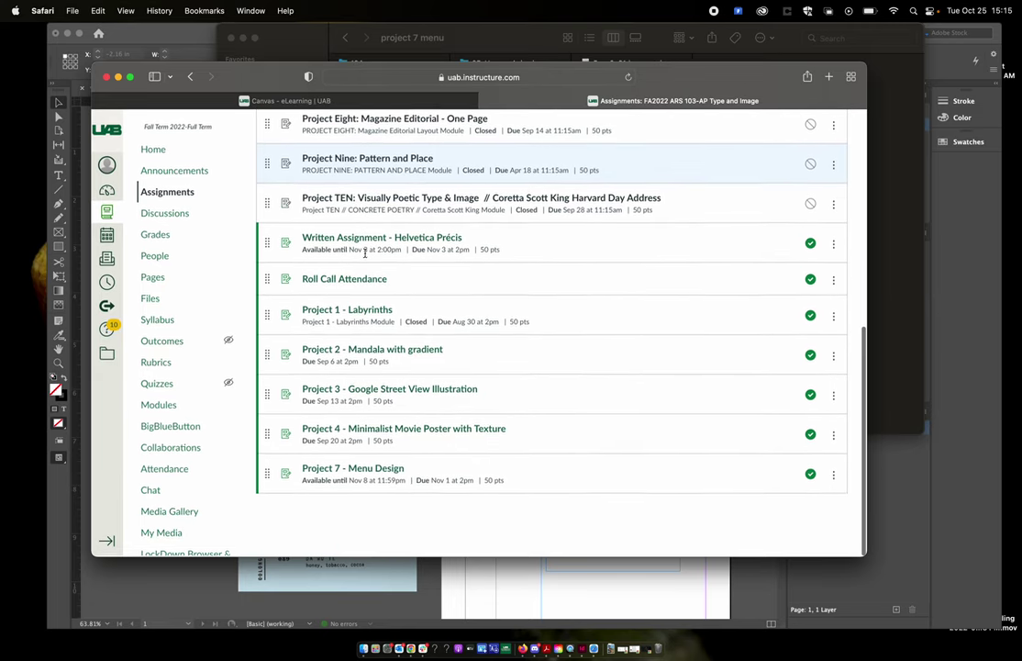
left_click(351, 469)
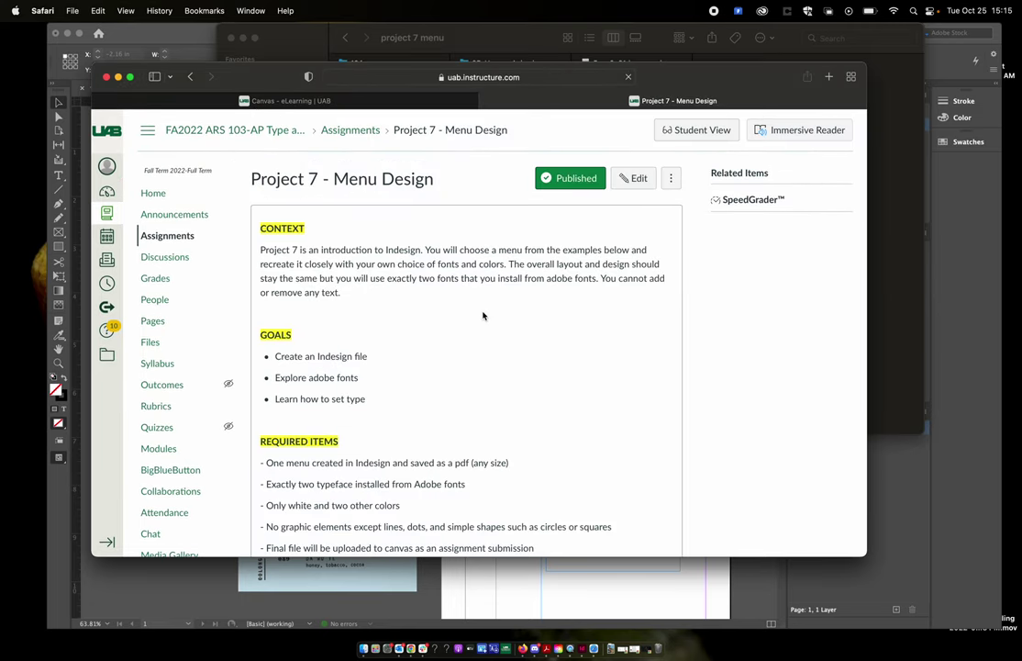
scroll(482, 315, "down", 15)
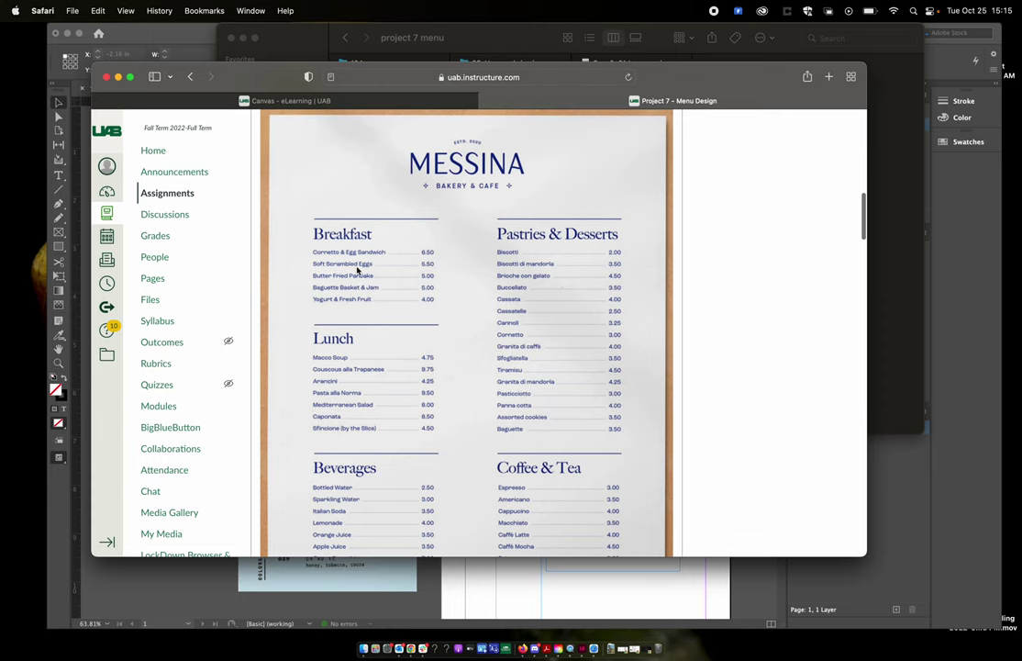
scroll(356, 271, "down", 1)
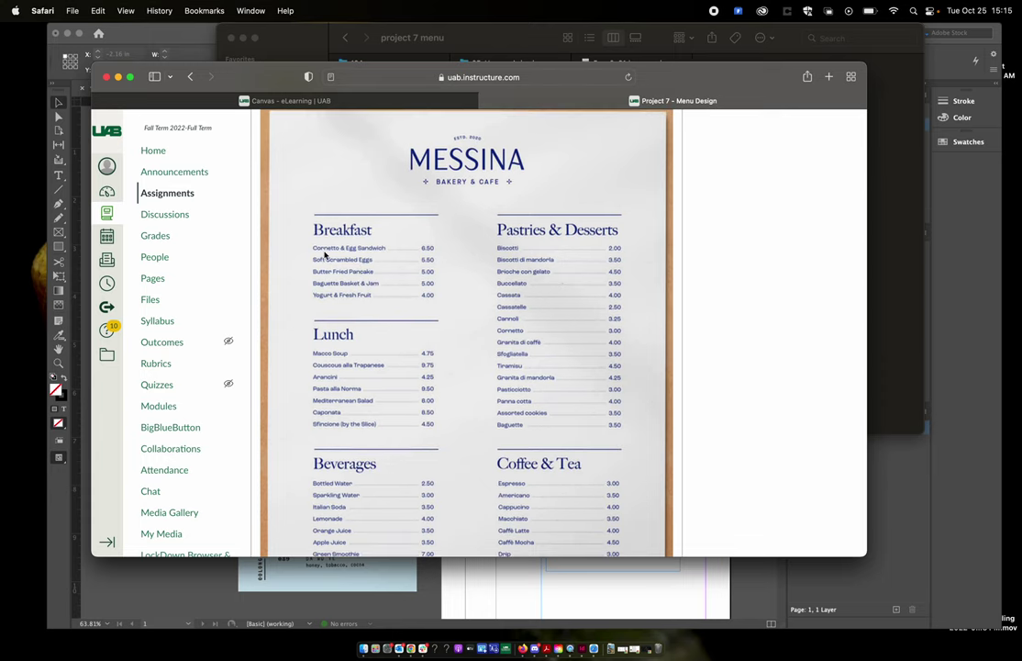
Select the text 'Soft Scrambled Eggs' in the Messina menu image.
left_click_drag(284, 223, 365, 260)
left_click(474, 299)
left_click_drag(312, 259, 370, 263)
key("super+c")
Paste 'Soft Scrambled Eggs' as a new line under the bergamot description in the Earl Grey frame.
left_click(586, 615)
double_click(594, 244)
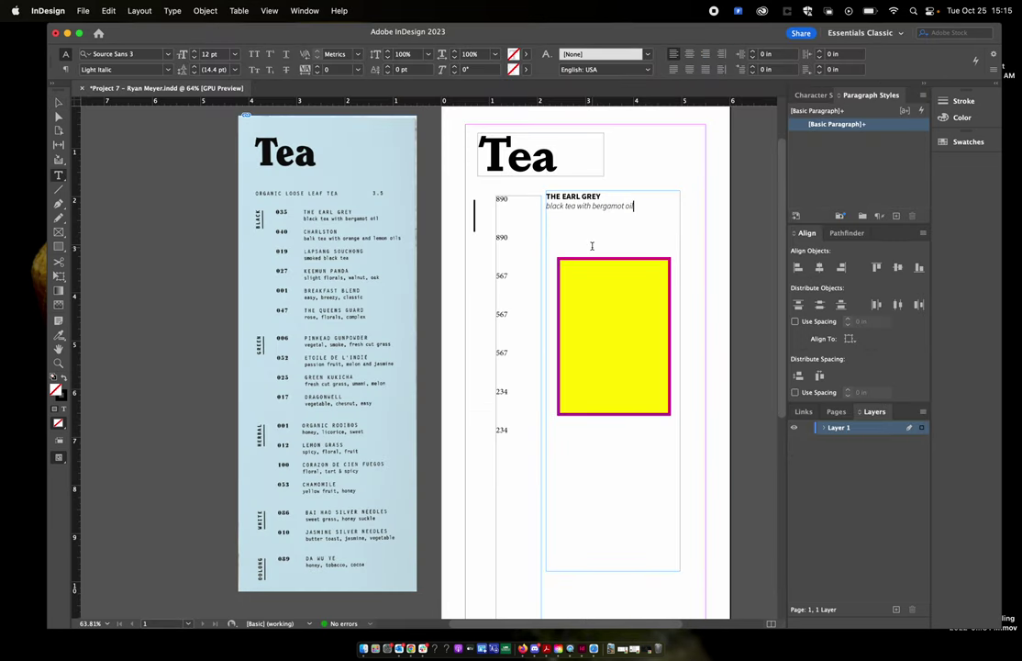
key("super+v")
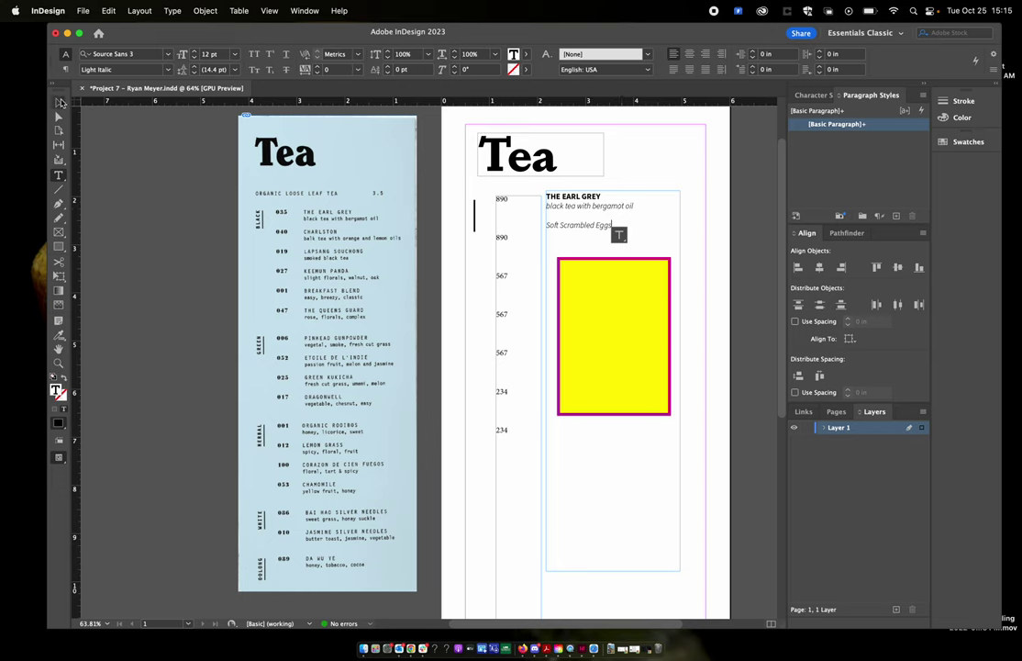
left_click(58, 103)
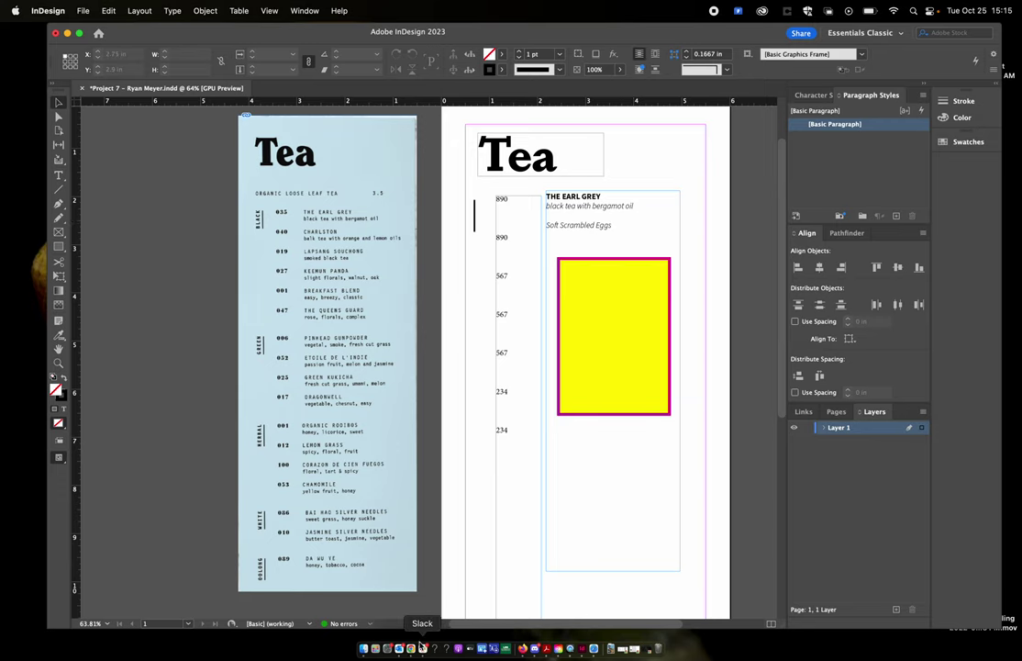
Scroll the Project 7 assignment page in Chrome through the example menus to the yellow FOOD menu.
left_click(410, 648)
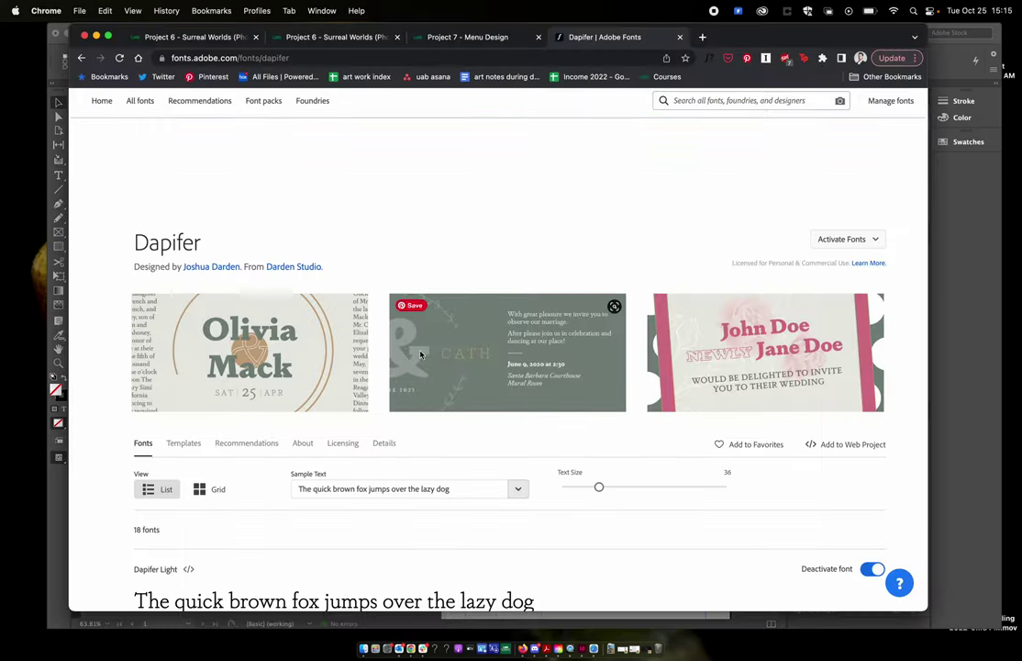
left_click(466, 36)
scroll(397, 319, "down", 15)
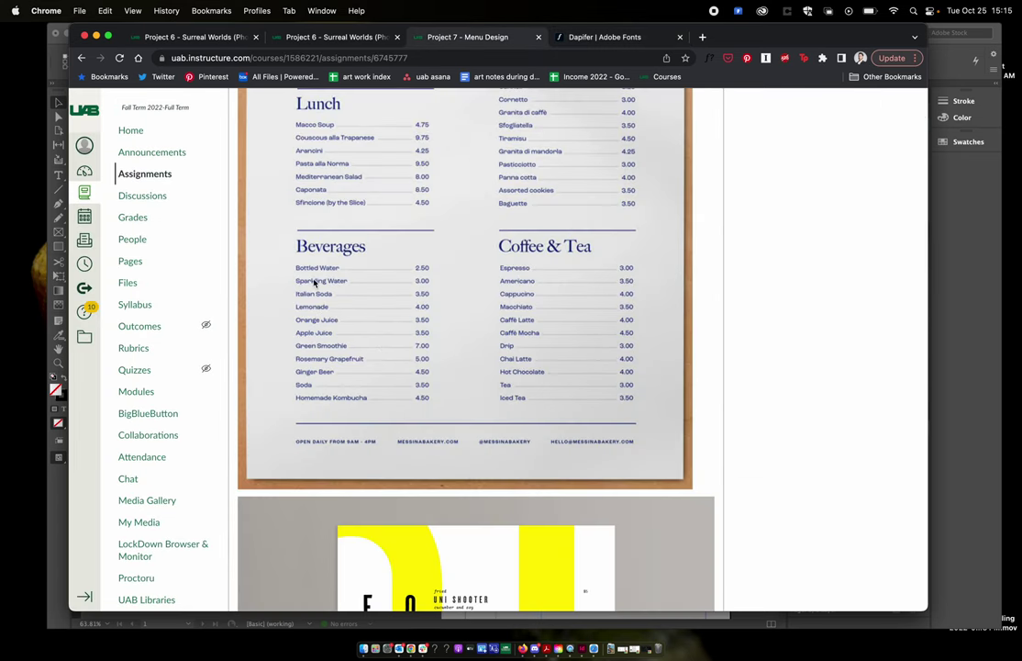
scroll(309, 188, "down", 10)
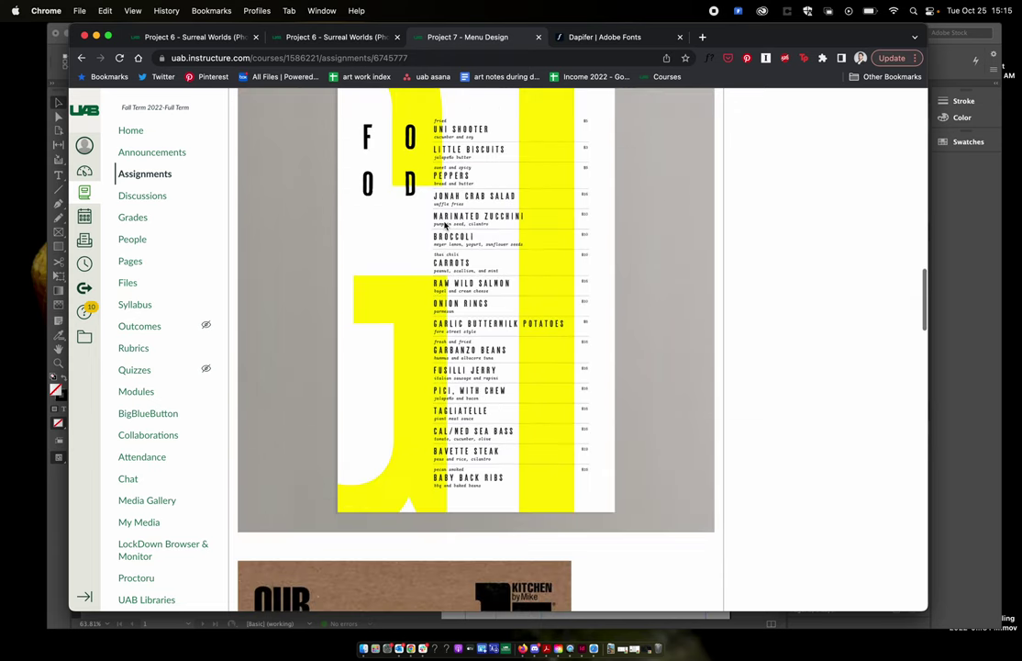
scroll(450, 225, "down", 10)
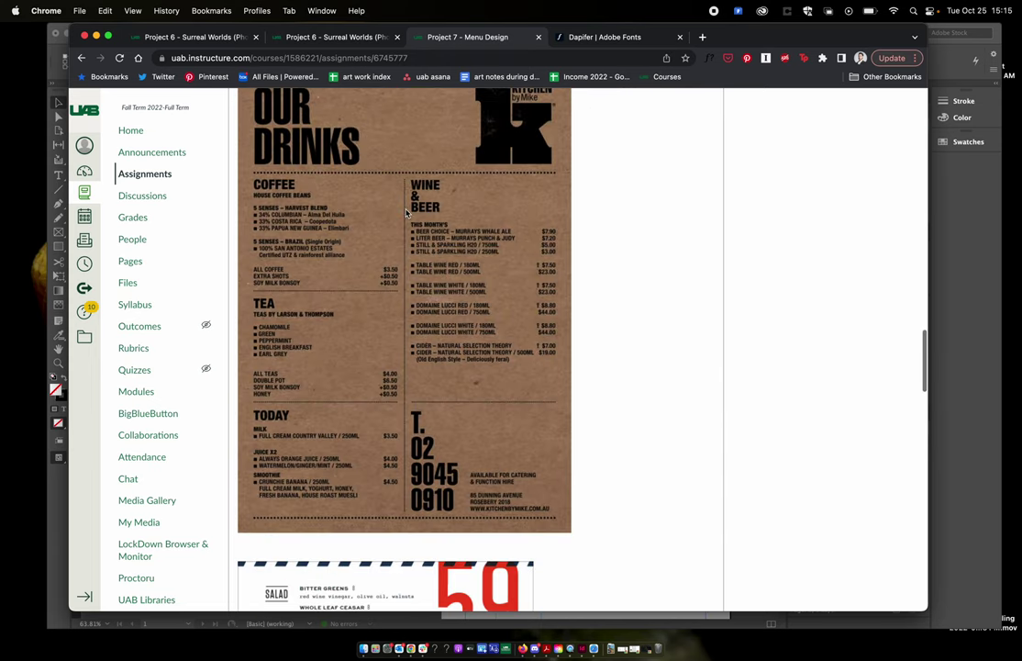
scroll(438, 244, "down", 8)
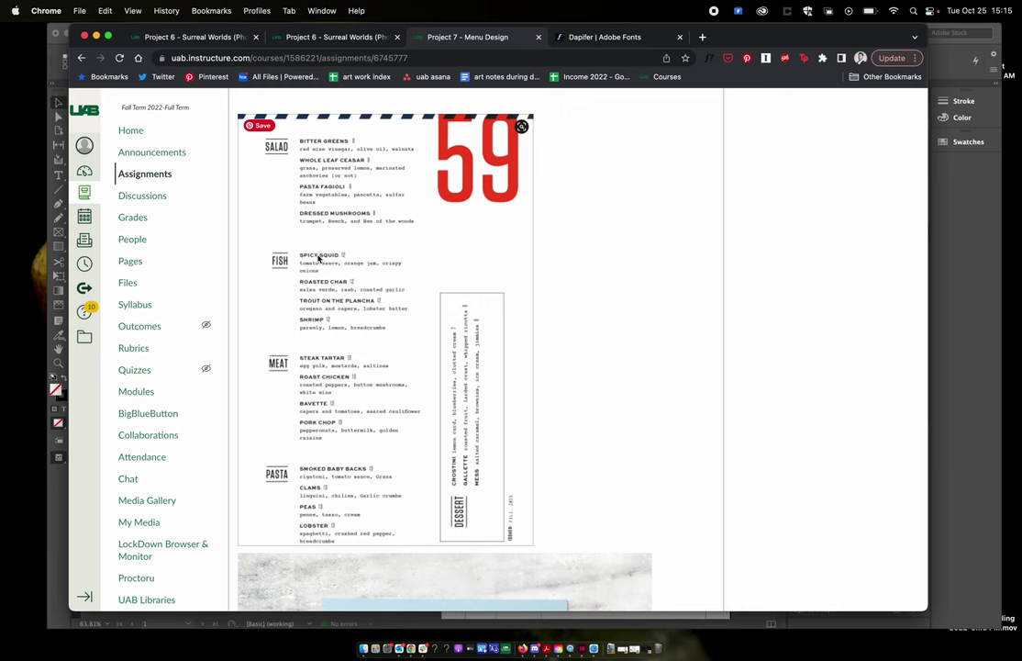
scroll(312, 275, "down", 6)
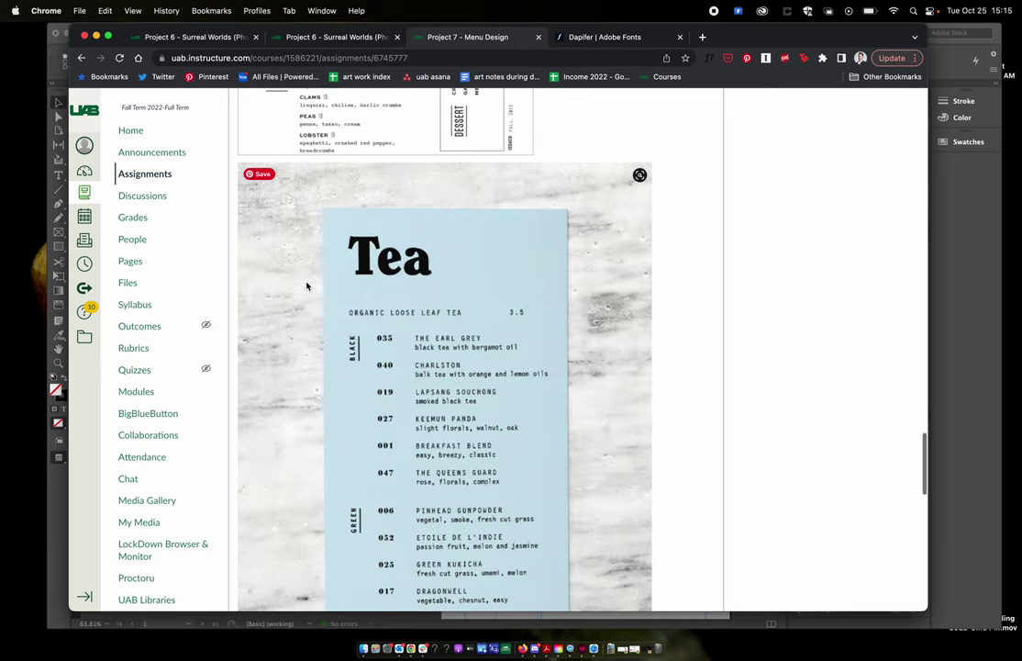
scroll(443, 367, "down", 5)
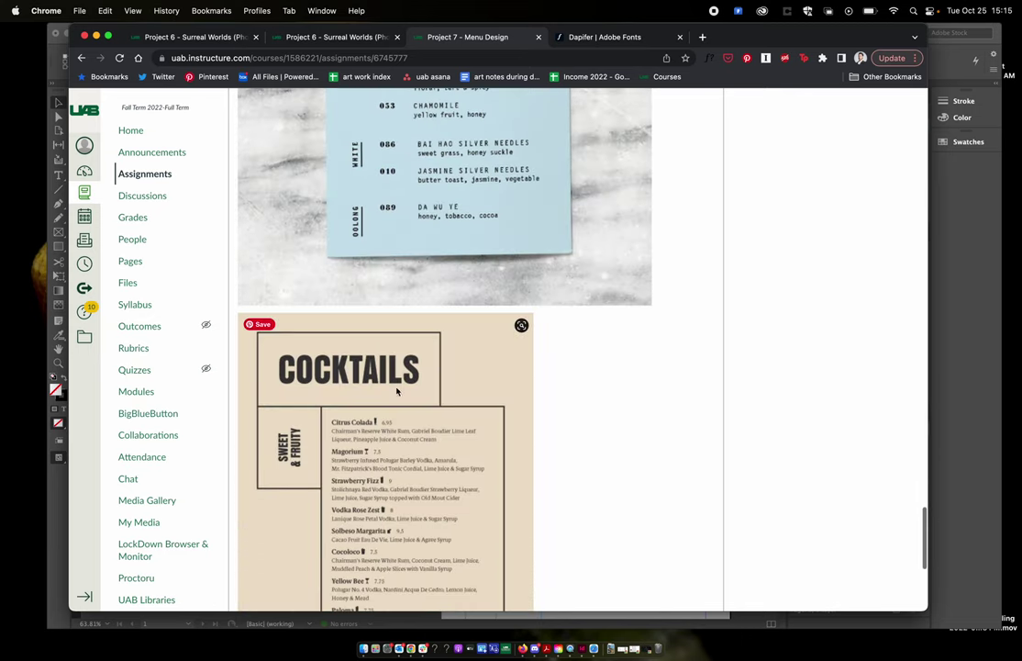
scroll(362, 431, "up", 7)
scroll(362, 431, "up", 10)
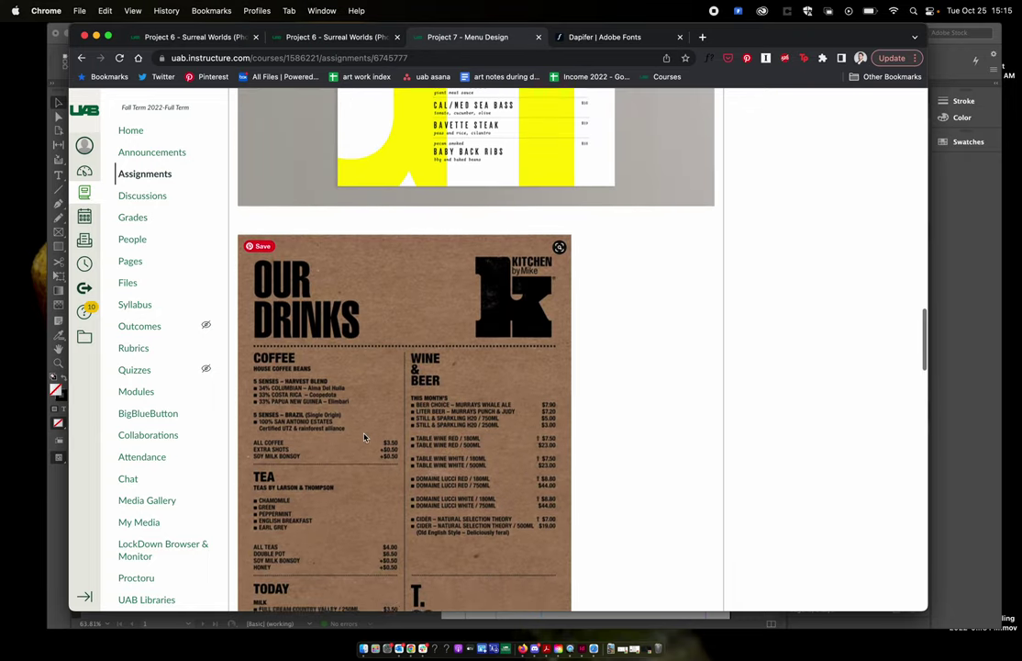
scroll(365, 433, "down", 3)
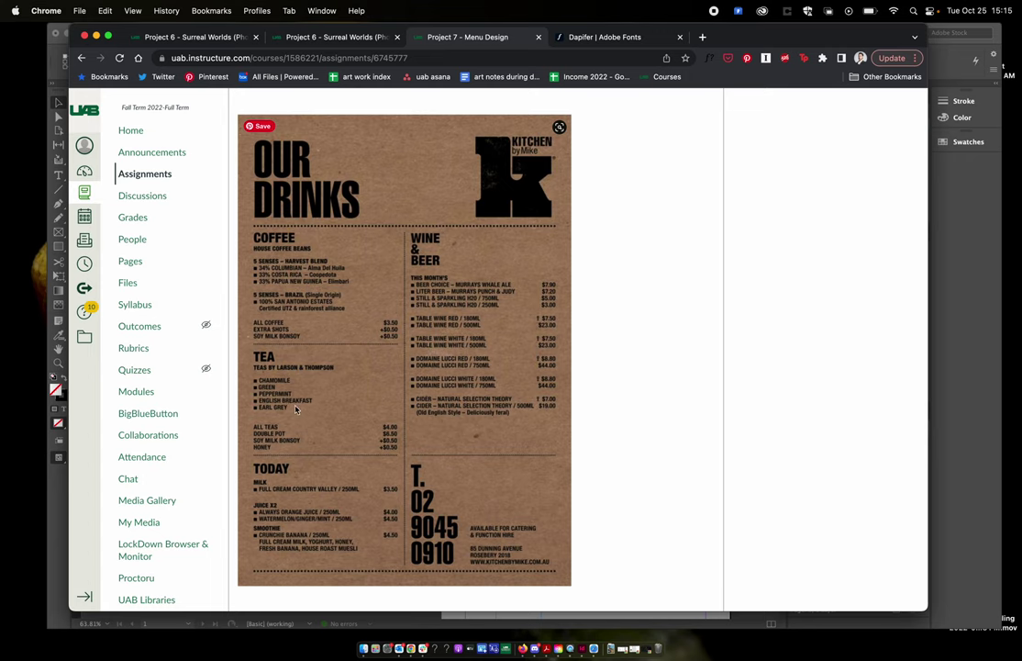
scroll(326, 304, "up", 5)
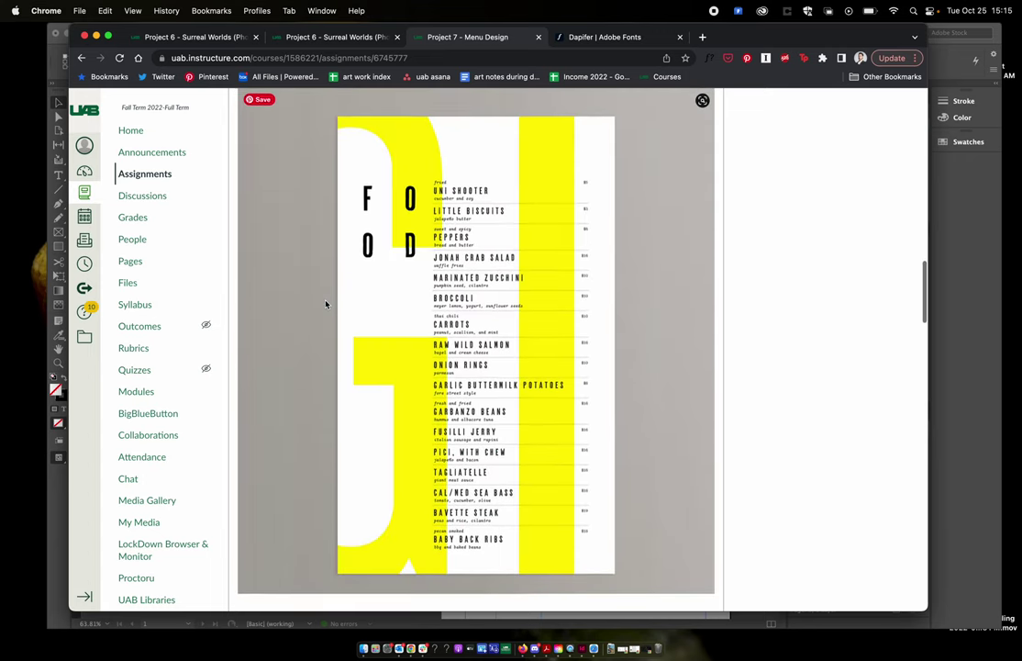
scroll(326, 304, "down", 1)
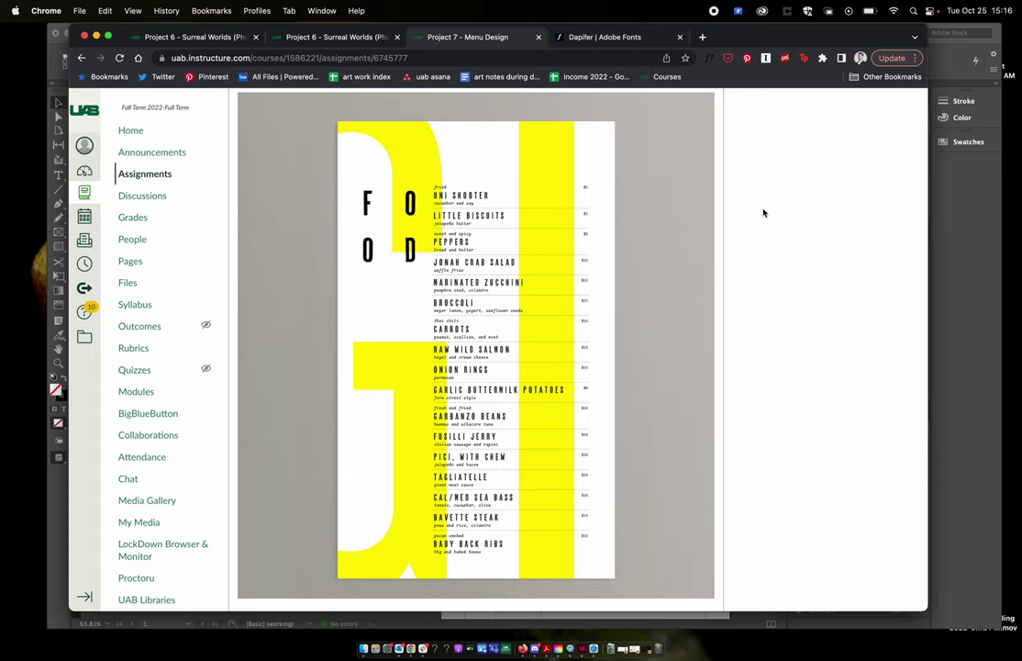
scroll(762, 212, "up", 1)
scroll(763, 213, "down", 1)
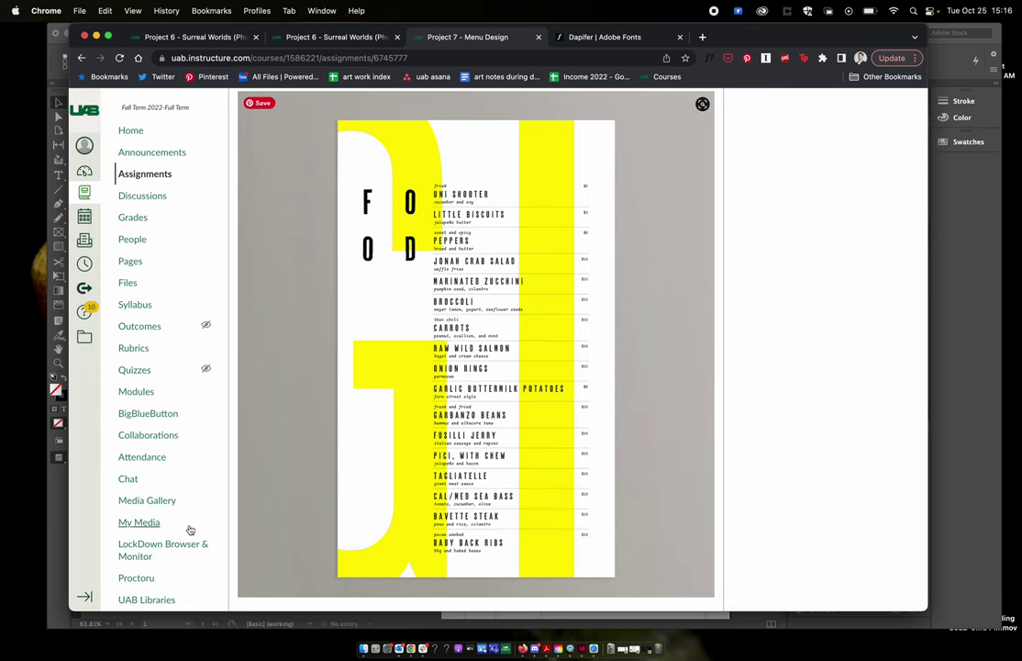
left_click(54, 556)
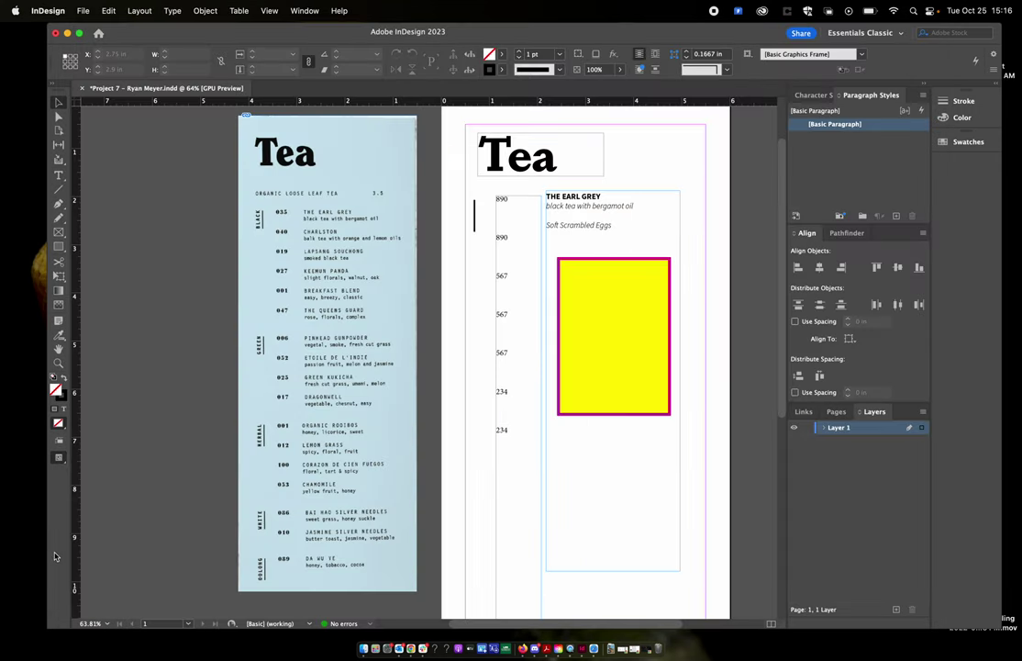
left_click(614, 383)
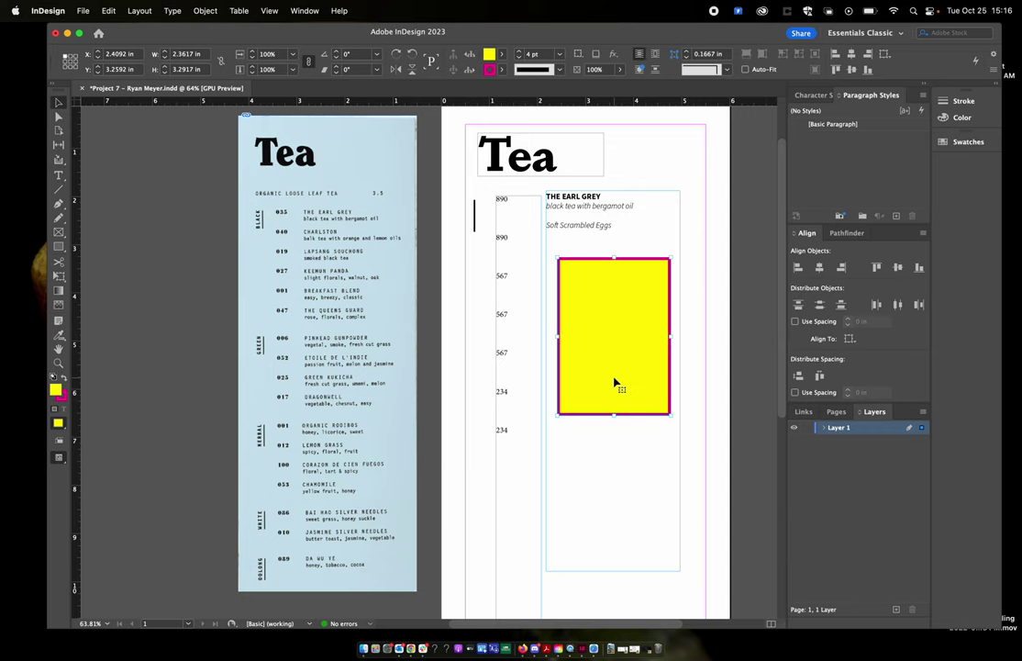
left_click(409, 649)
Review the brown OUR DRINKS example menu on Canvas, then bring the InDesign tea layout forward.
scroll(482, 305, "down", 2)
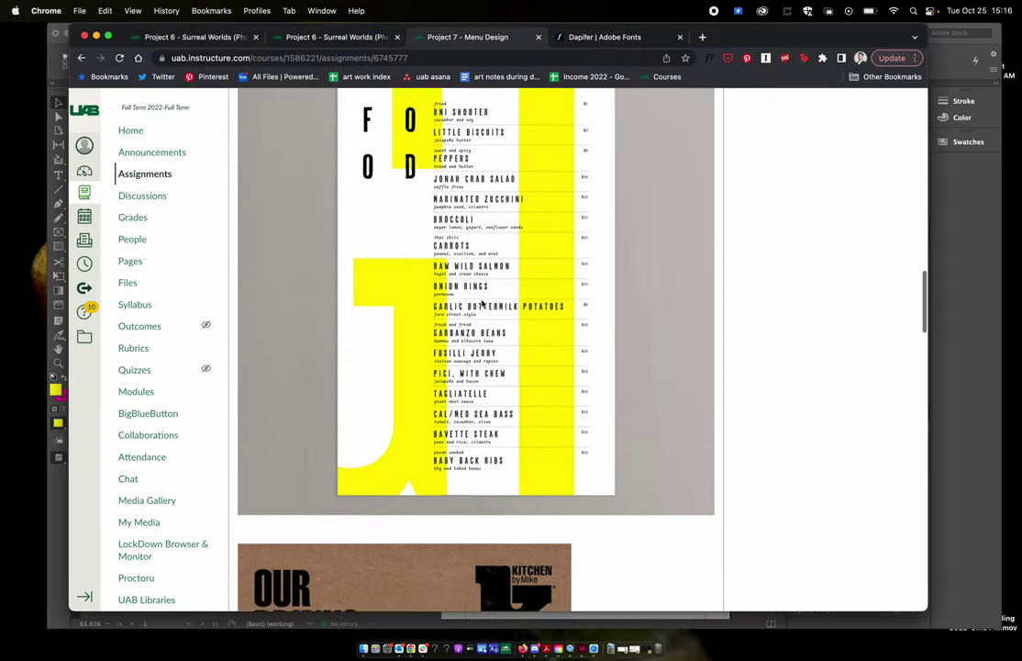
scroll(482, 305, "down", 6)
scroll(408, 277, "up", 1)
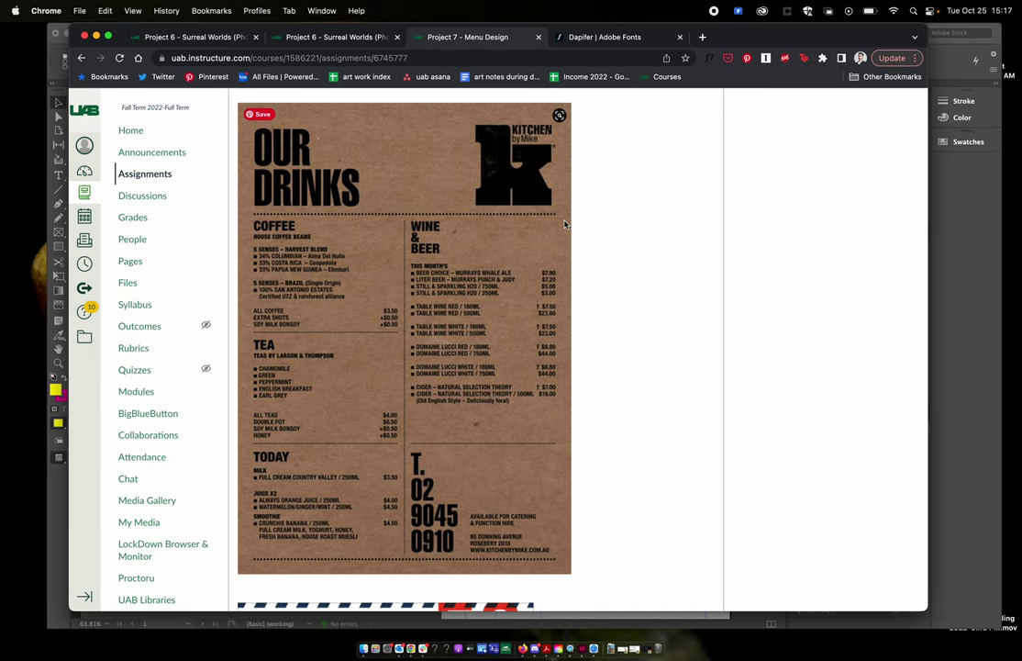
scroll(495, 242, "down", 1)
scroll(495, 242, "up", 2)
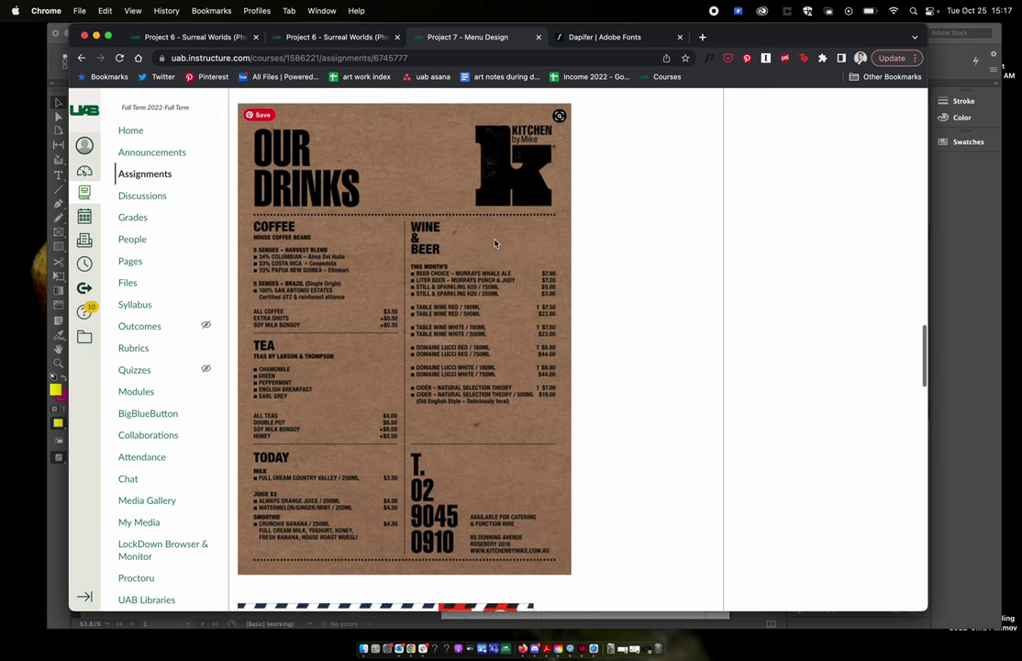
scroll(496, 242, "down", 1)
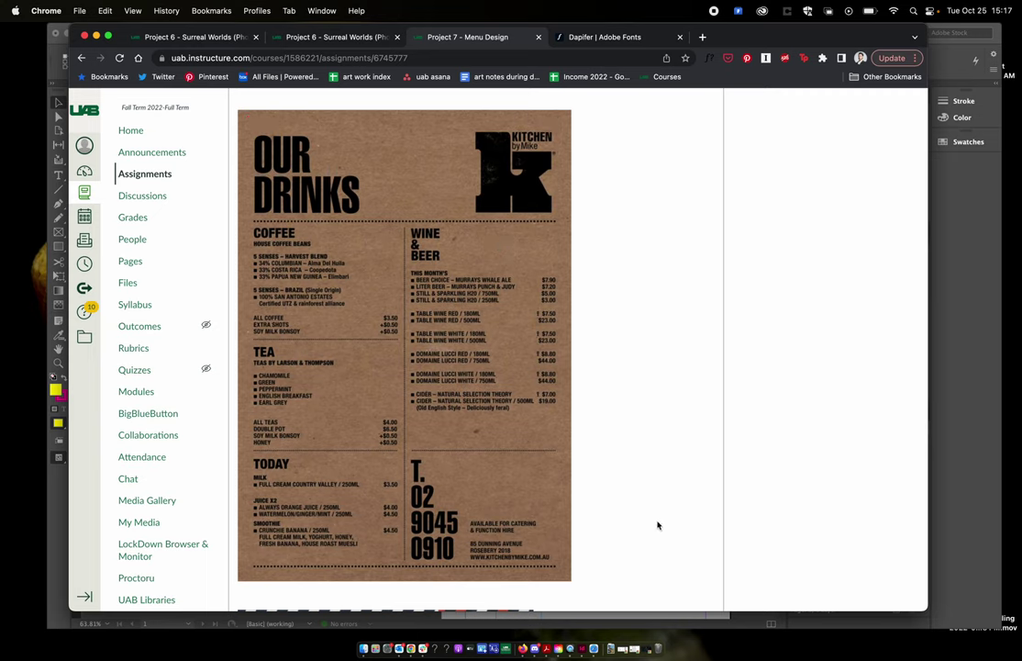
left_click(975, 347)
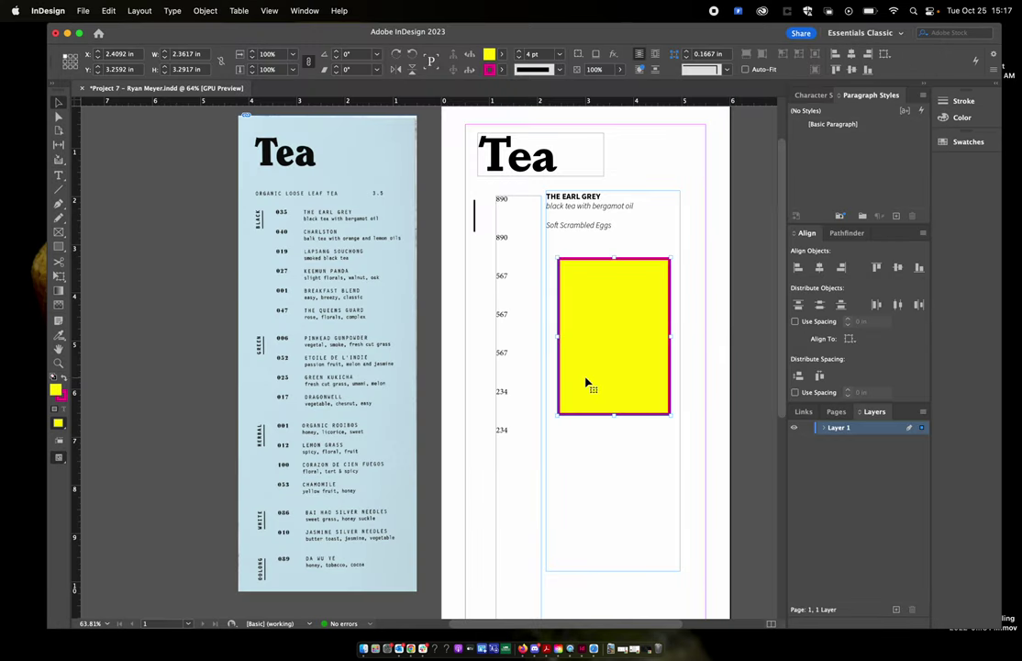
Add a new Layer 2 to the document.
scroll(586, 382, "down", 5)
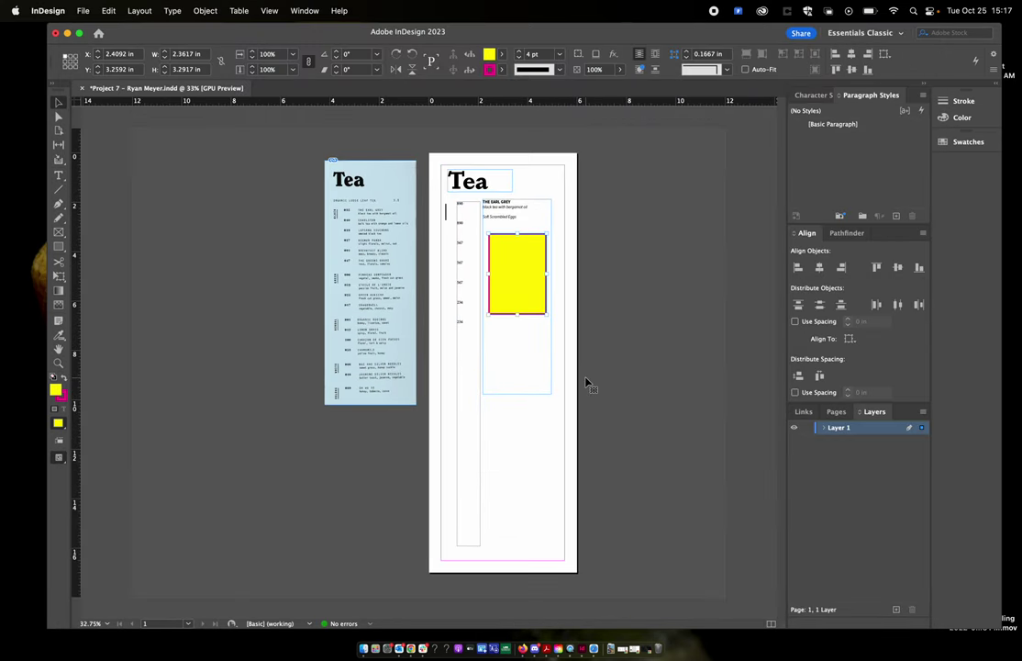
scroll(586, 381, "up", 1)
scroll(587, 385, "down", 1)
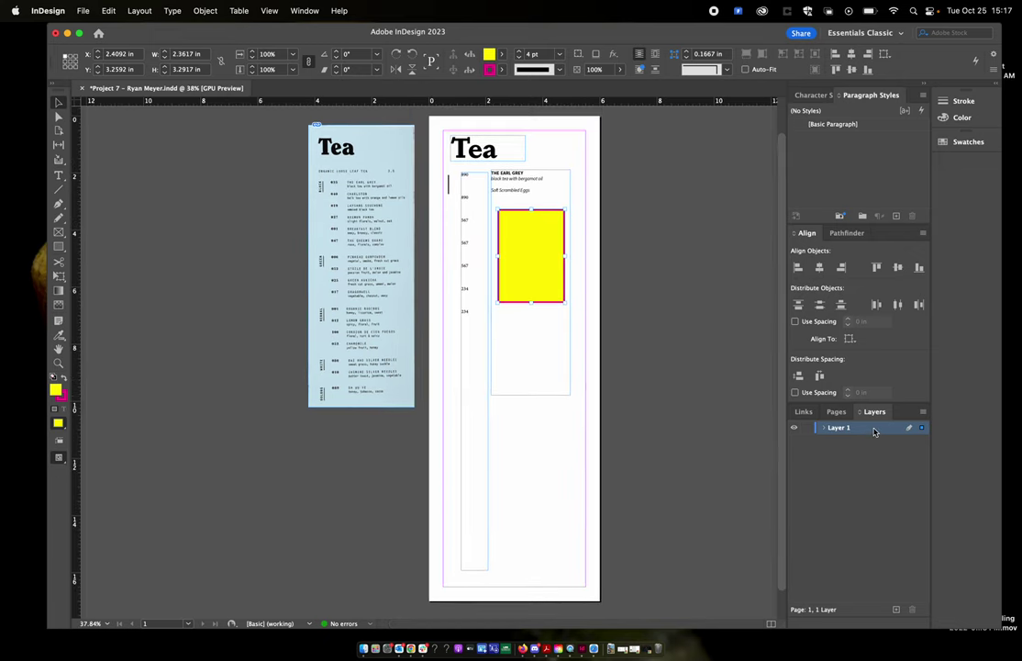
left_click(895, 610)
Remove the yellow rectangle's magenta stroke and move the rectangle from Layer 1 onto Layer 2.
left_click(503, 71)
left_click(398, 106)
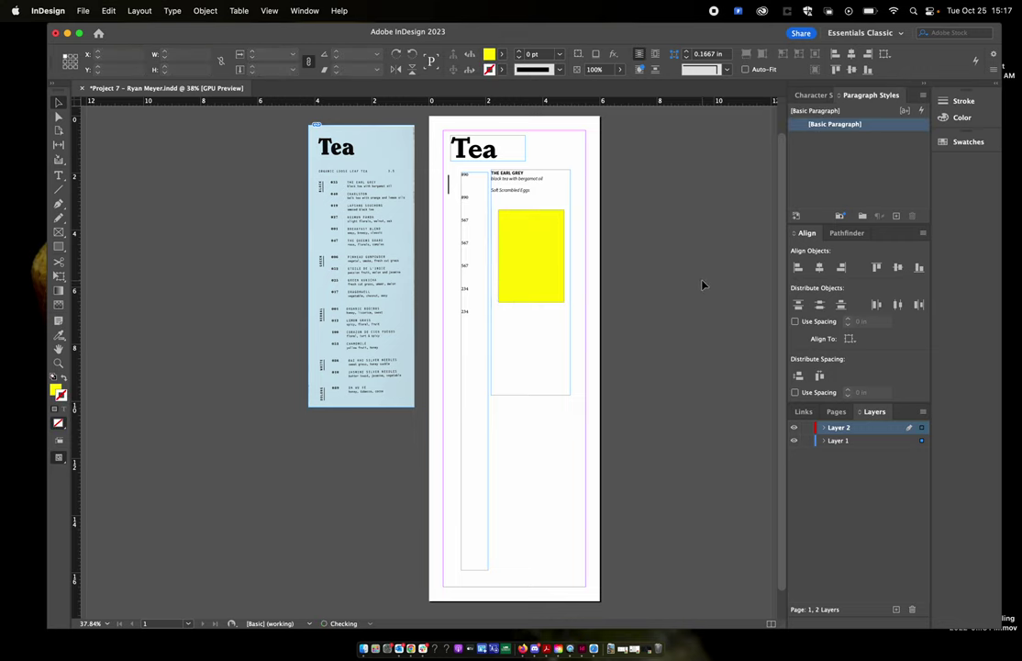
left_click(702, 285)
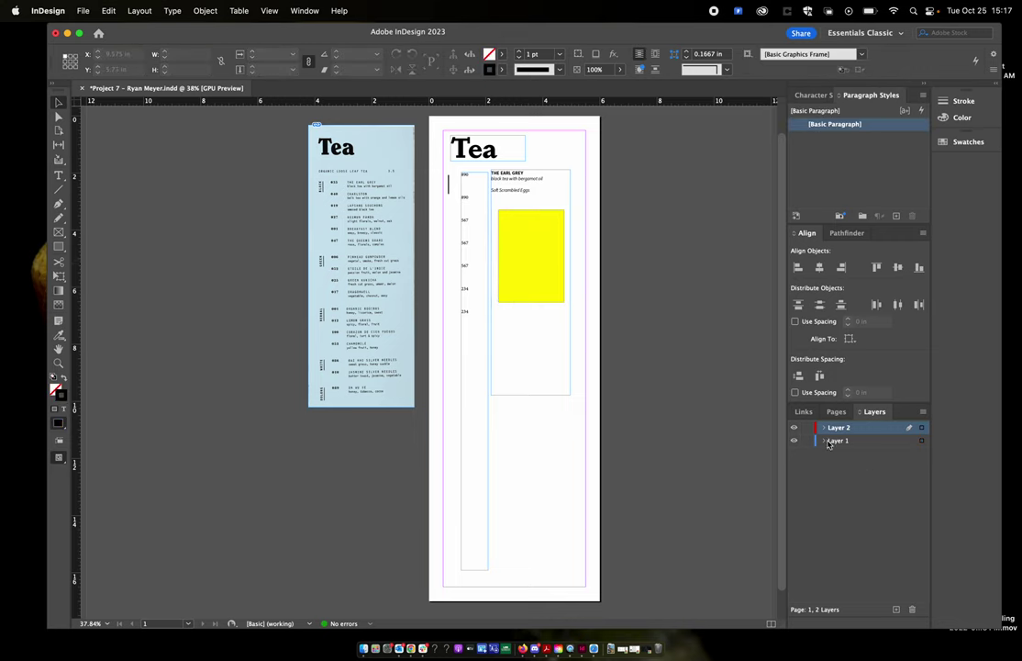
left_click(526, 275)
key("Delete")
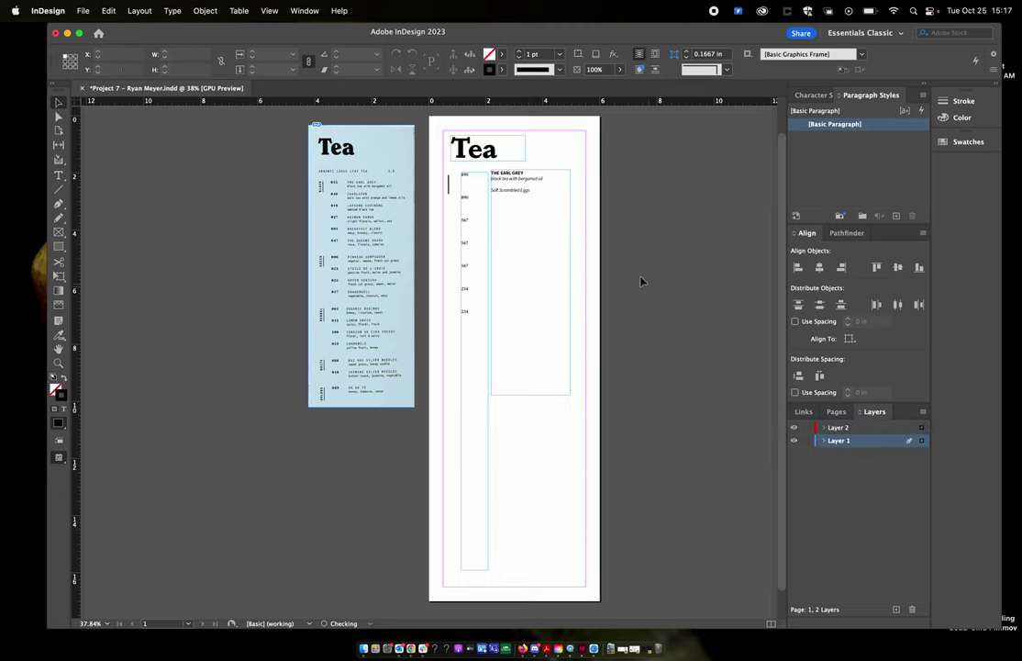
left_click(859, 427)
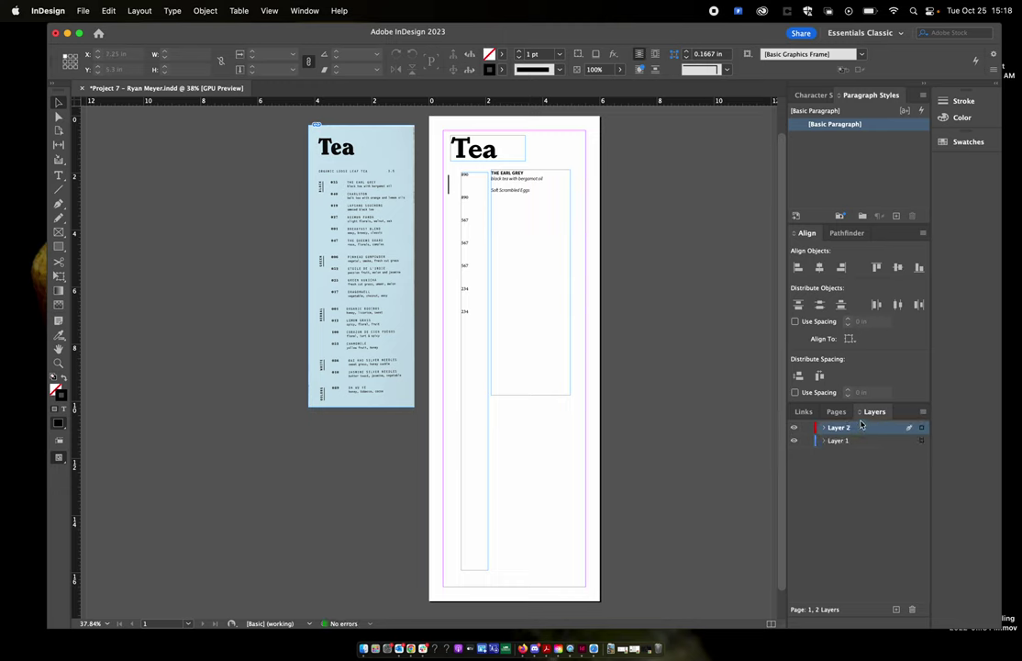
key("super+v")
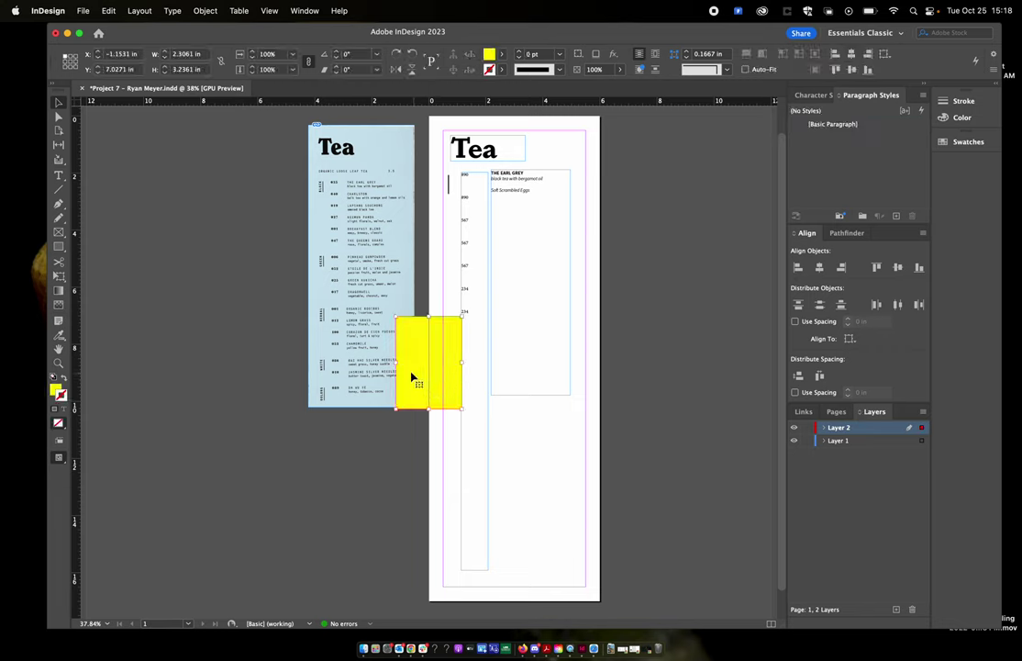
Put Layer 2 beneath Layer 1 and stretch the yellow rectangle over the full 6 × 17 in page.
left_click_drag(411, 376, 497, 384)
mouse_move(839, 429)
left_mouse_down()
mouse_move(840, 448)
mouse_move(831, 444)
left_mouse_up()
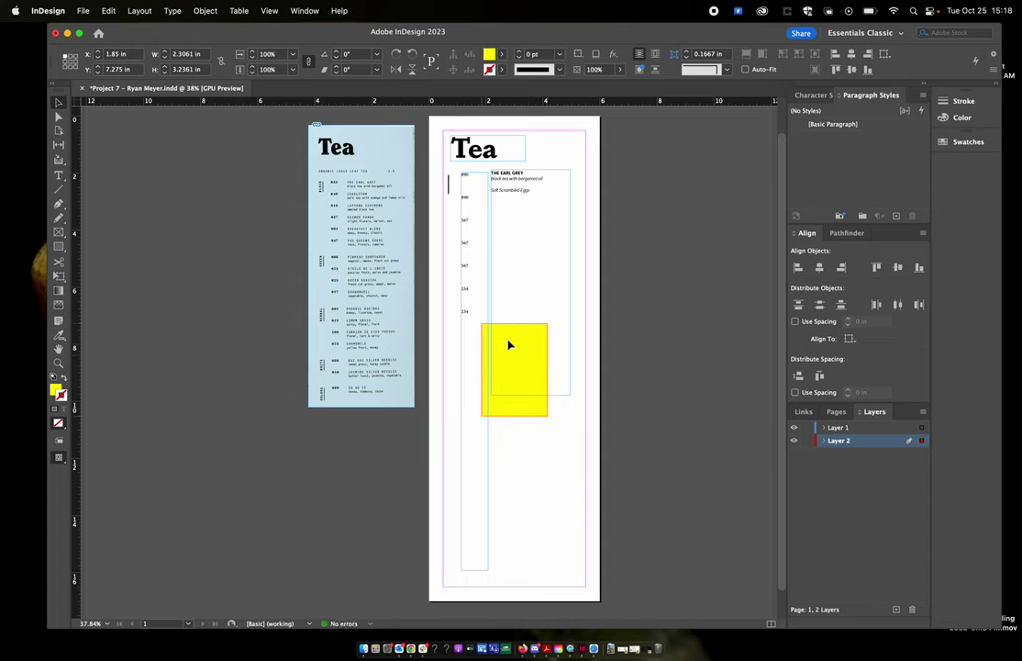
left_click_drag(509, 358, 458, 151)
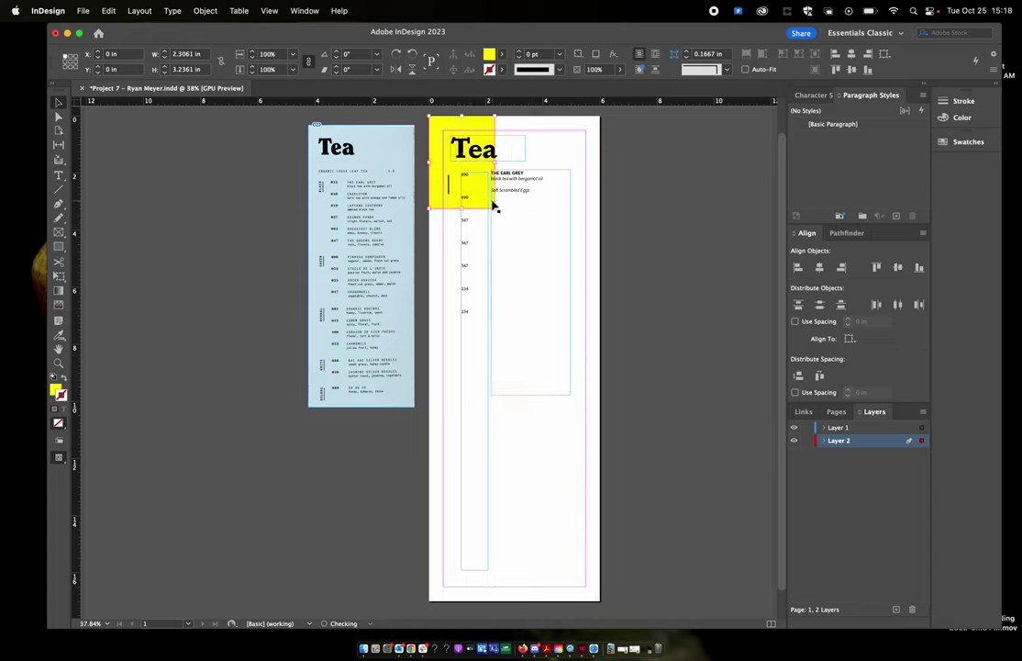
left_click_drag(492, 206, 600, 601)
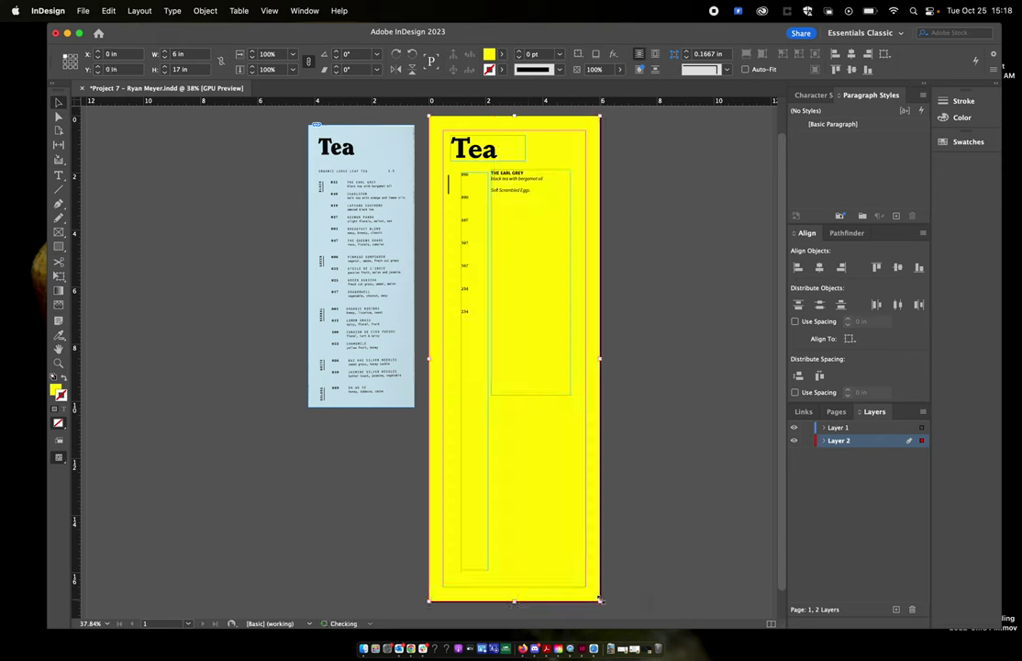
Lock Layer 2 so the yellow background stays fixed.
left_click(806, 441)
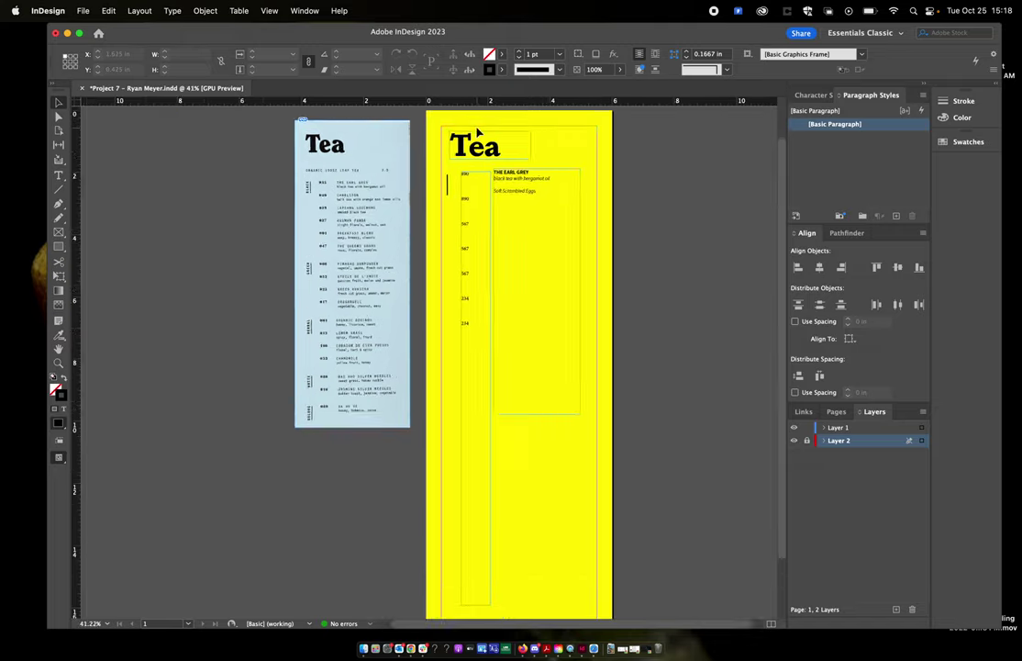
scroll(477, 133, "up", 5)
scroll(477, 133, "down", 2)
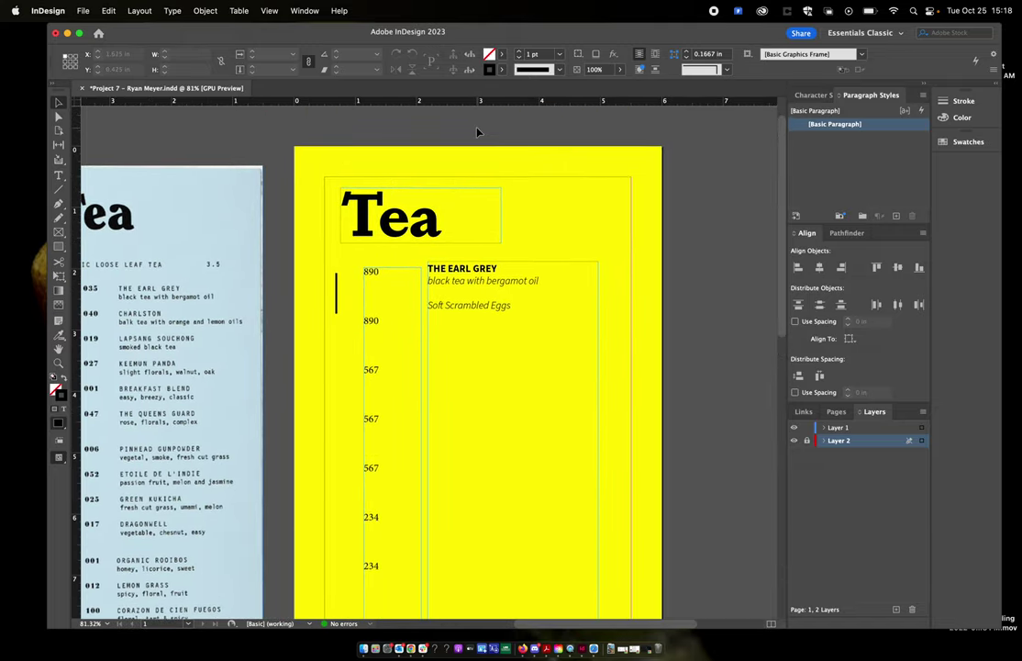
scroll(492, 123, "down", 3)
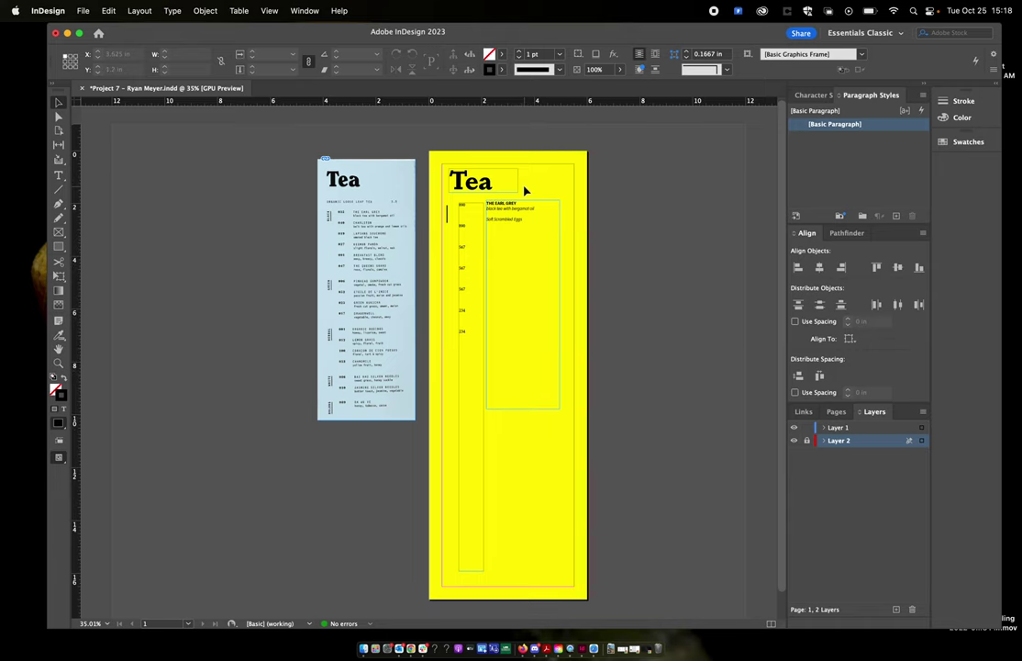